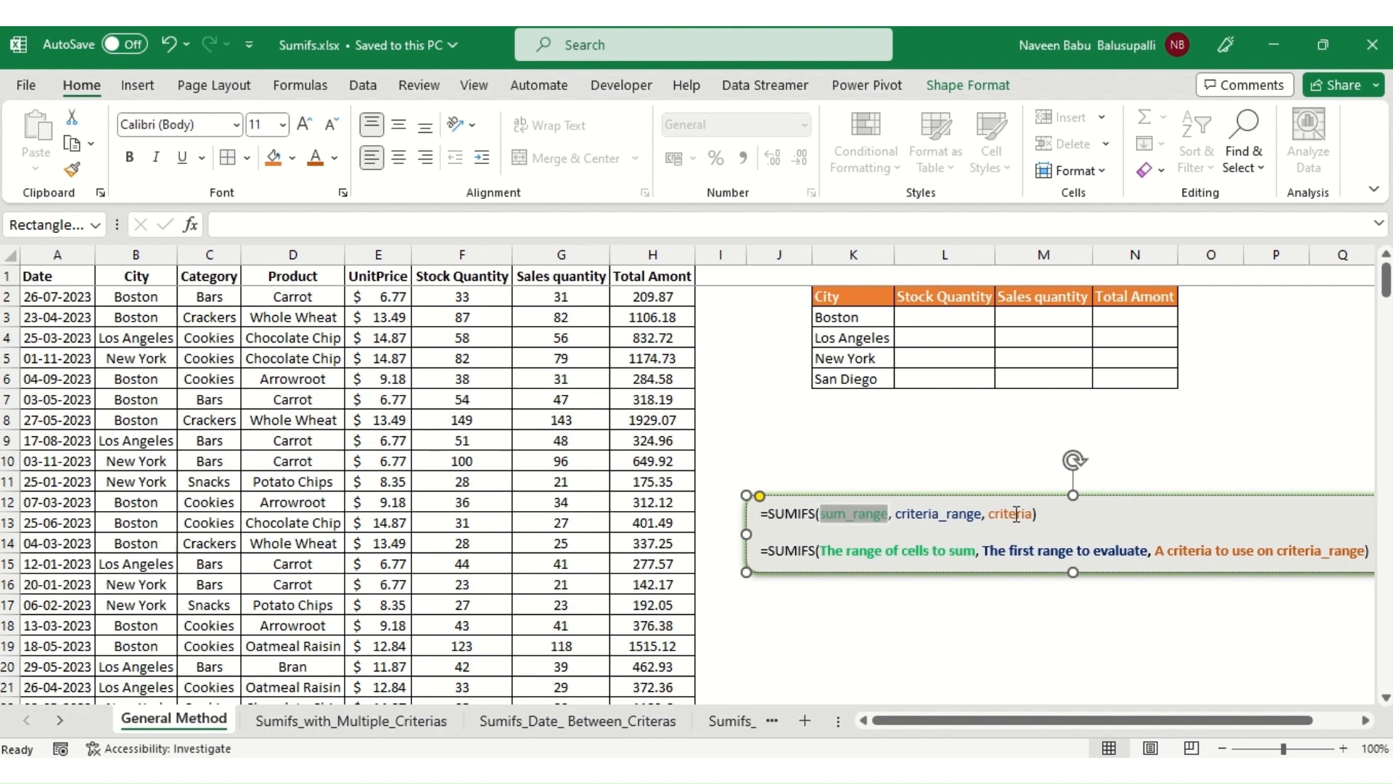
Start a SUMIFS formula in Boston's Stock Quantity cell L3, using the whole Stock Quantity column F:F as the sum range.
{"action": "key", "text": "Escape"}
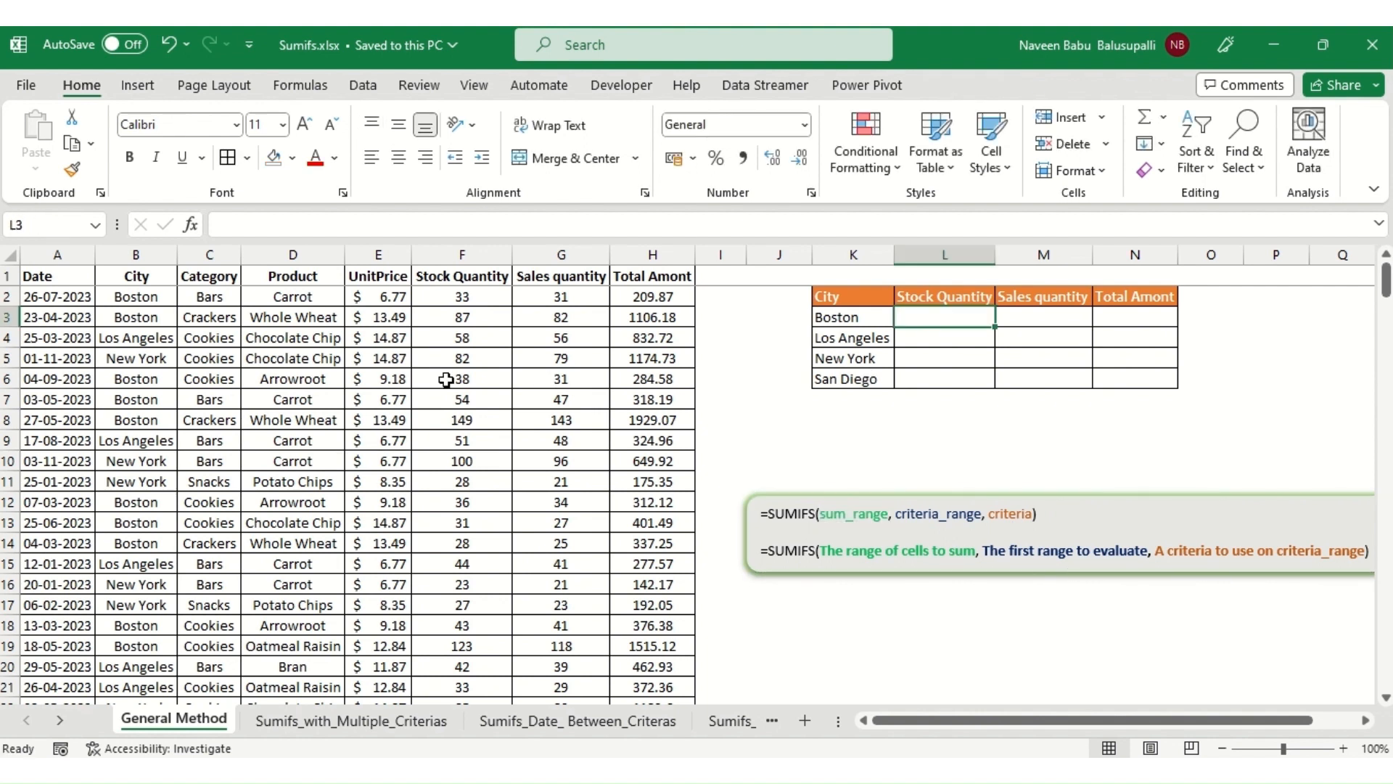
{"action": "left_click", "coordinate": [392, 399]}
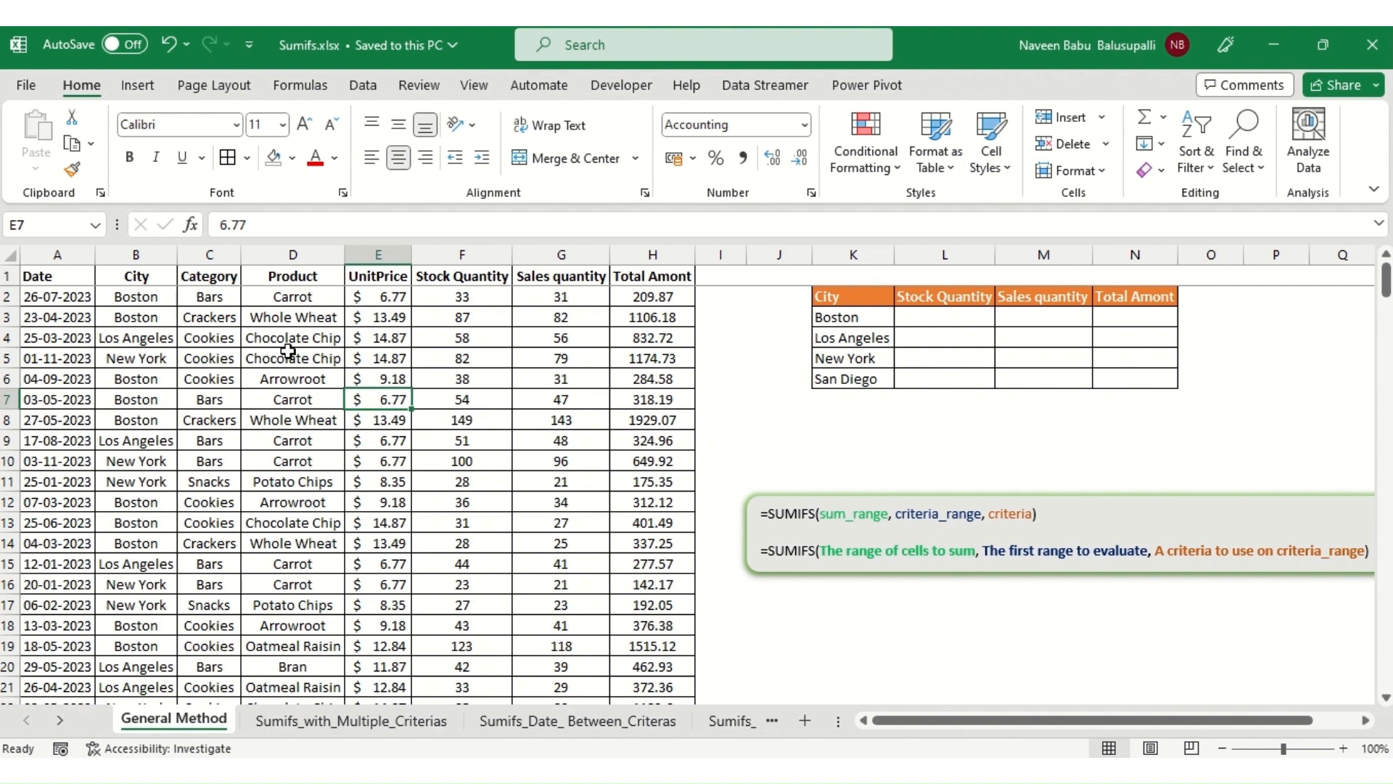
{"action": "left_click", "coordinate": [977, 325]}
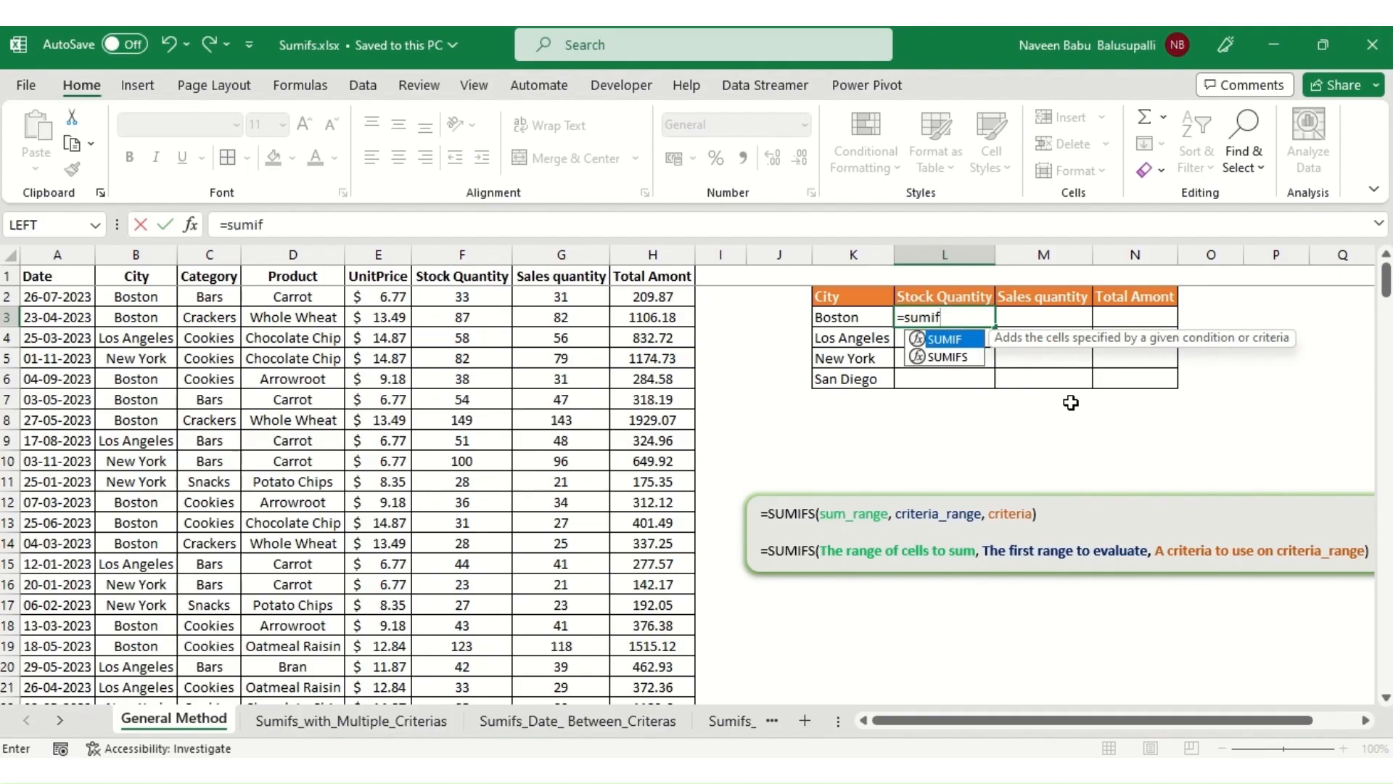
{"action": "type", "text": "s"}
{"action": "key", "text": "Tab"}
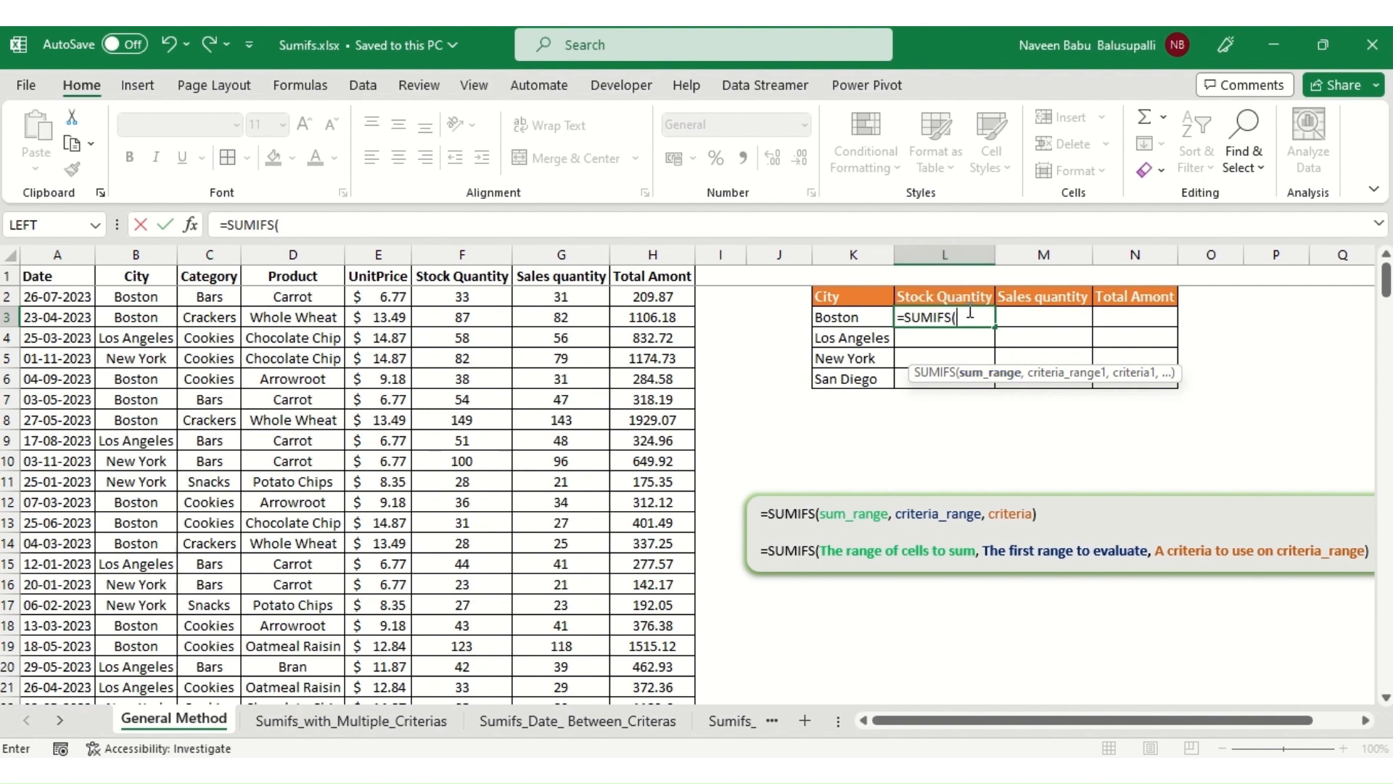
{"action": "key", "text": "Left"}
{"action": "key", "text": "Left"}
{"action": "key", "text": "Left"}
{"action": "key", "text": "Left"}
{"action": "key", "text": "Left"}
{"action": "key", "text": "Left"}
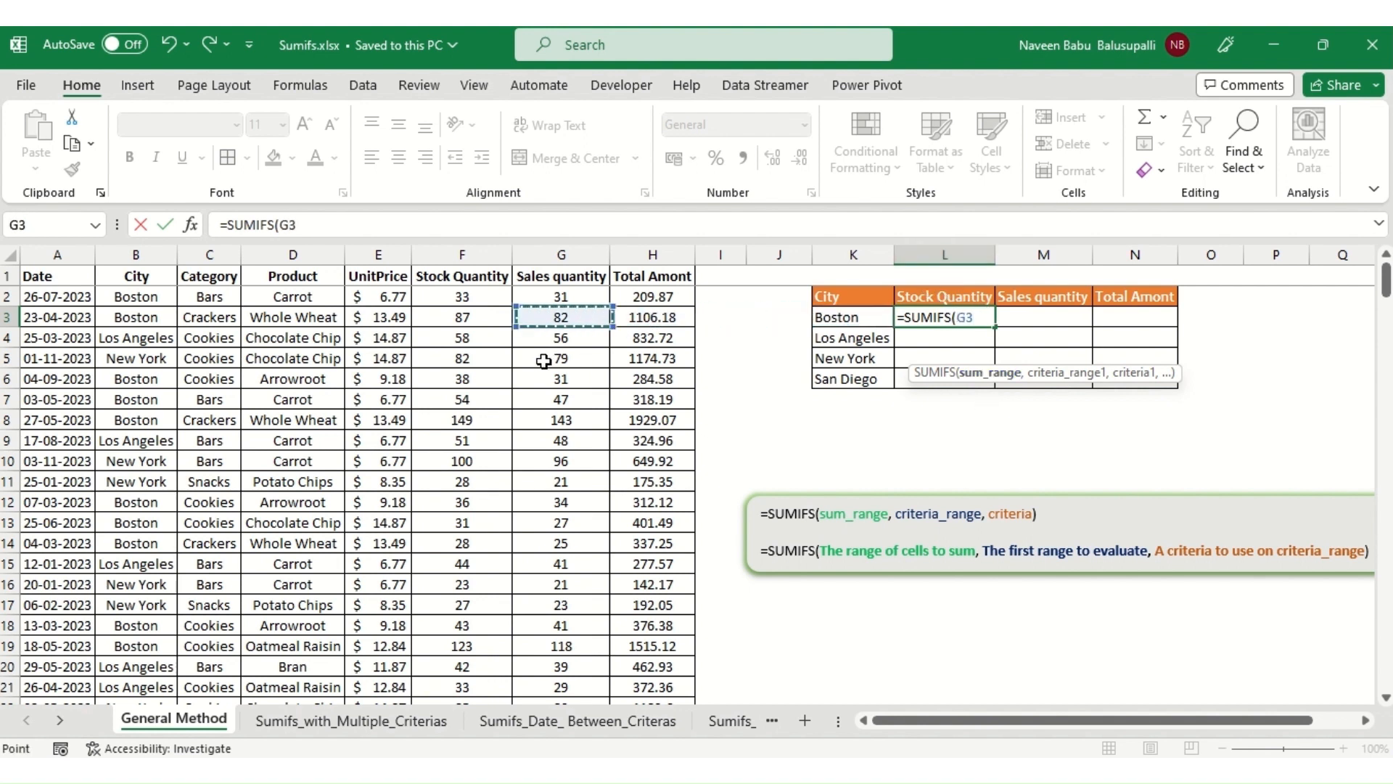
{"action": "key", "text": "ctrl+space"}
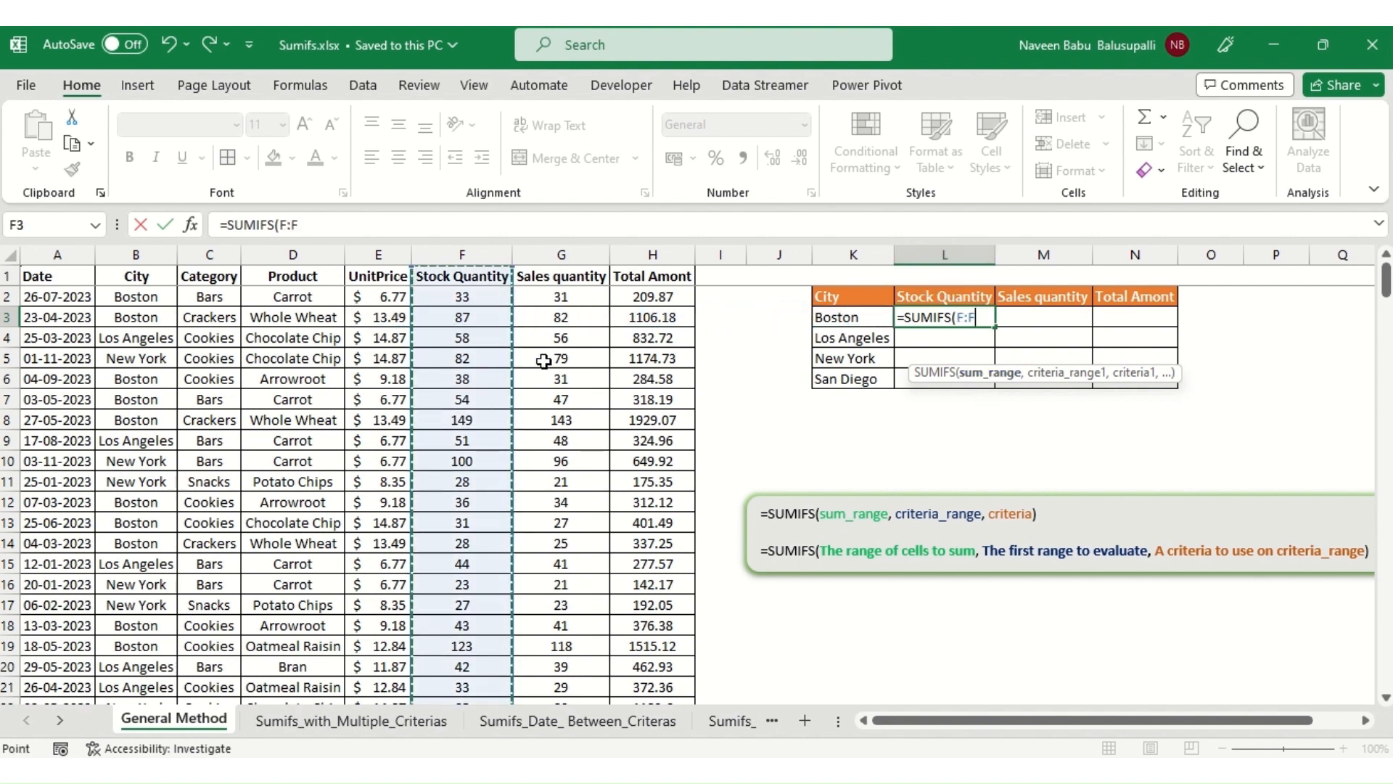
{"action": "type", "text": ","}
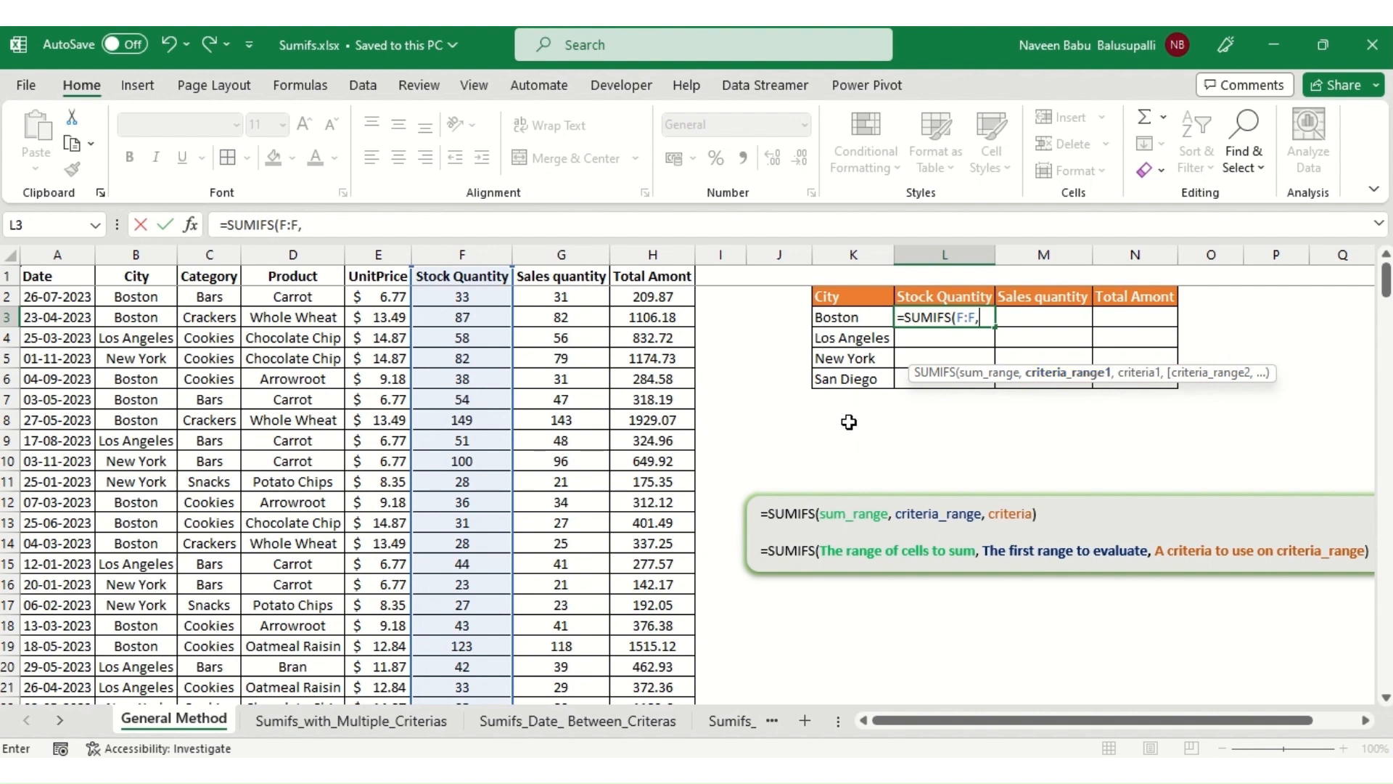
Add the whole City column to the formula as the absolute criteria range $B:$B.
{"action": "key", "text": "Left"}
{"action": "key", "text": "Left"}
{"action": "key", "text": "Left"}
{"action": "key", "text": "Left"}
{"action": "key", "text": "Left"}
{"action": "key", "text": "Left"}
{"action": "key", "text": "Left"}
{"action": "key", "text": "Left"}
{"action": "key", "text": "Left"}
{"action": "key", "text": "Left"}
{"action": "key", "text": "Left"}
{"action": "key", "text": "Right"}
{"action": "key", "text": "ctrl+space"}
{"action": "key", "text": "F4"}
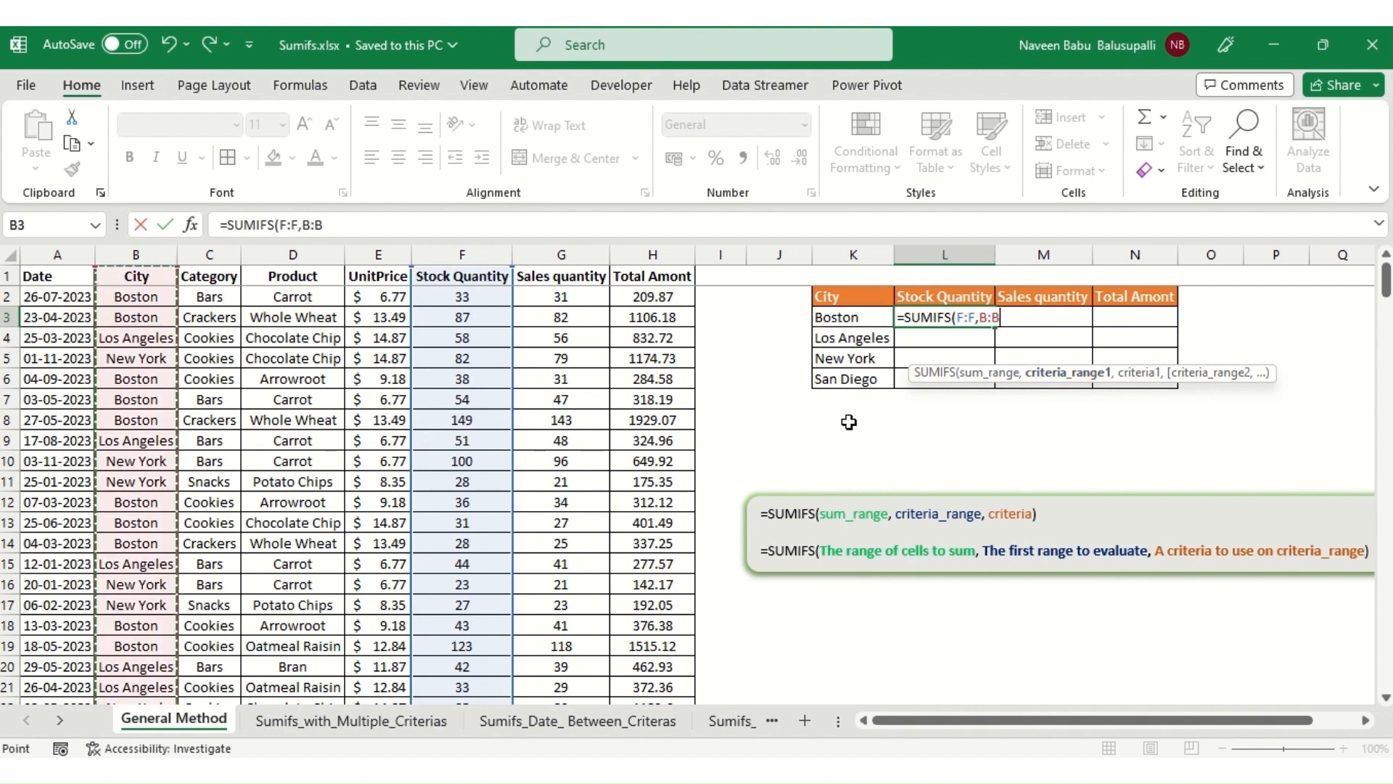
{"action": "type", "text": ","}
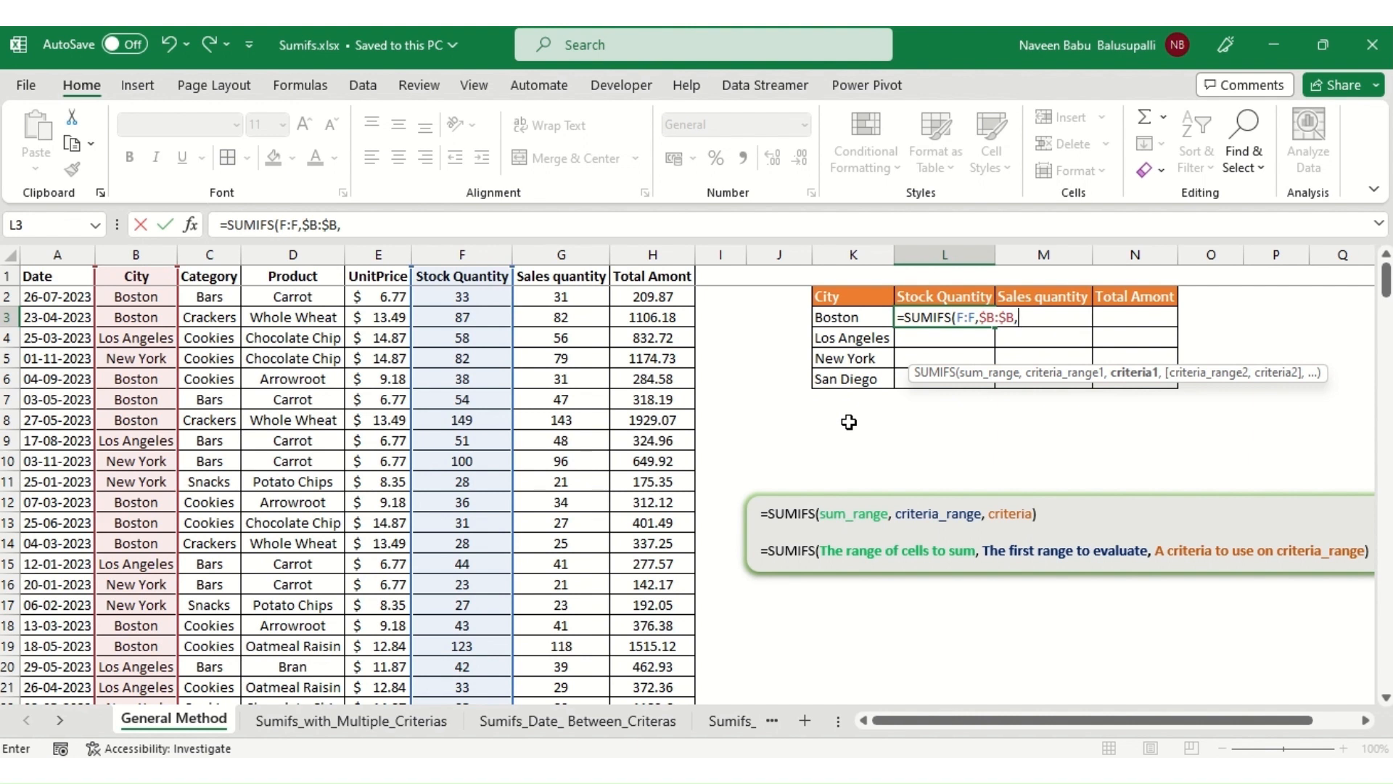
Use Boston's cell as the column-locked criterion $K3 and complete the SUMIFS formula.
{"action": "key", "text": "Left"}
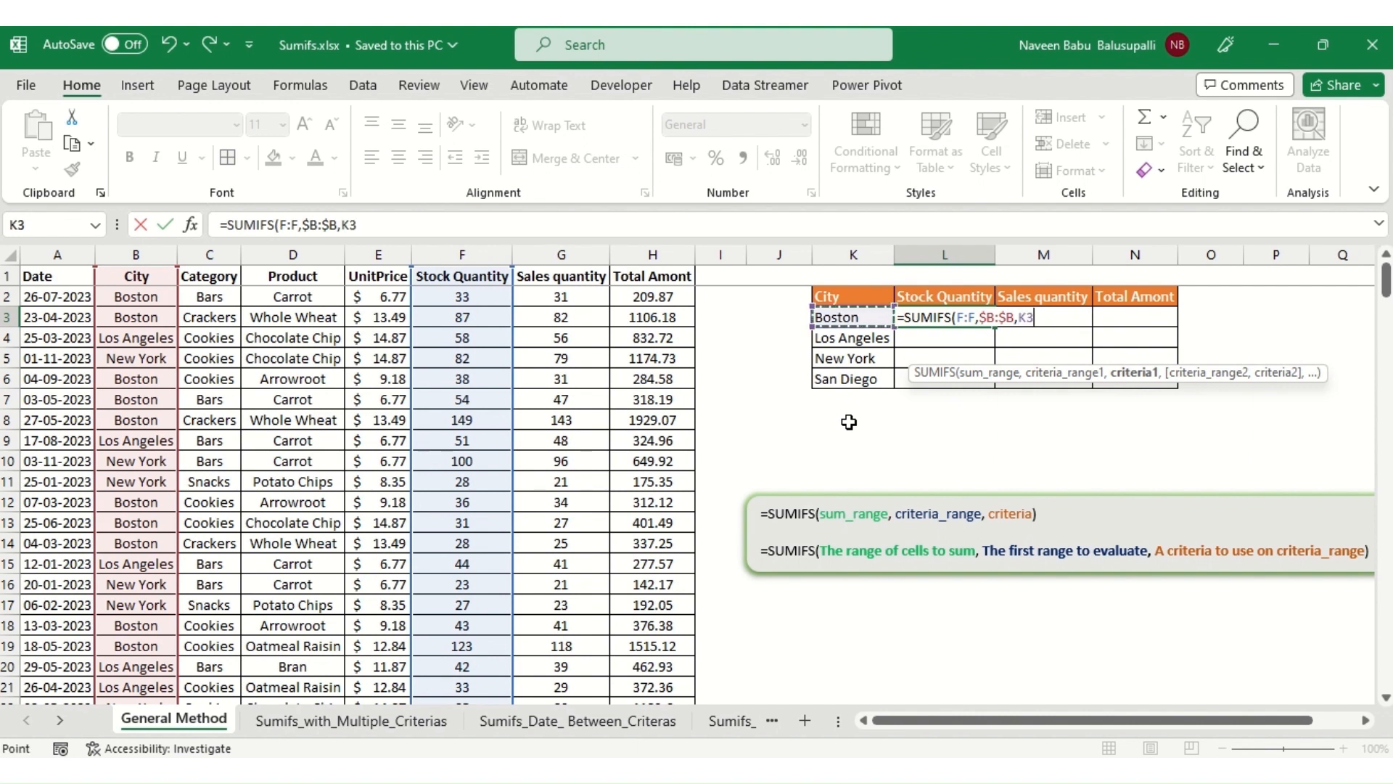
{"action": "key", "text": "F4"}
{"action": "key", "text": "F4"}
{"action": "key", "text": "F4"}
{"action": "type", "text": ")"}
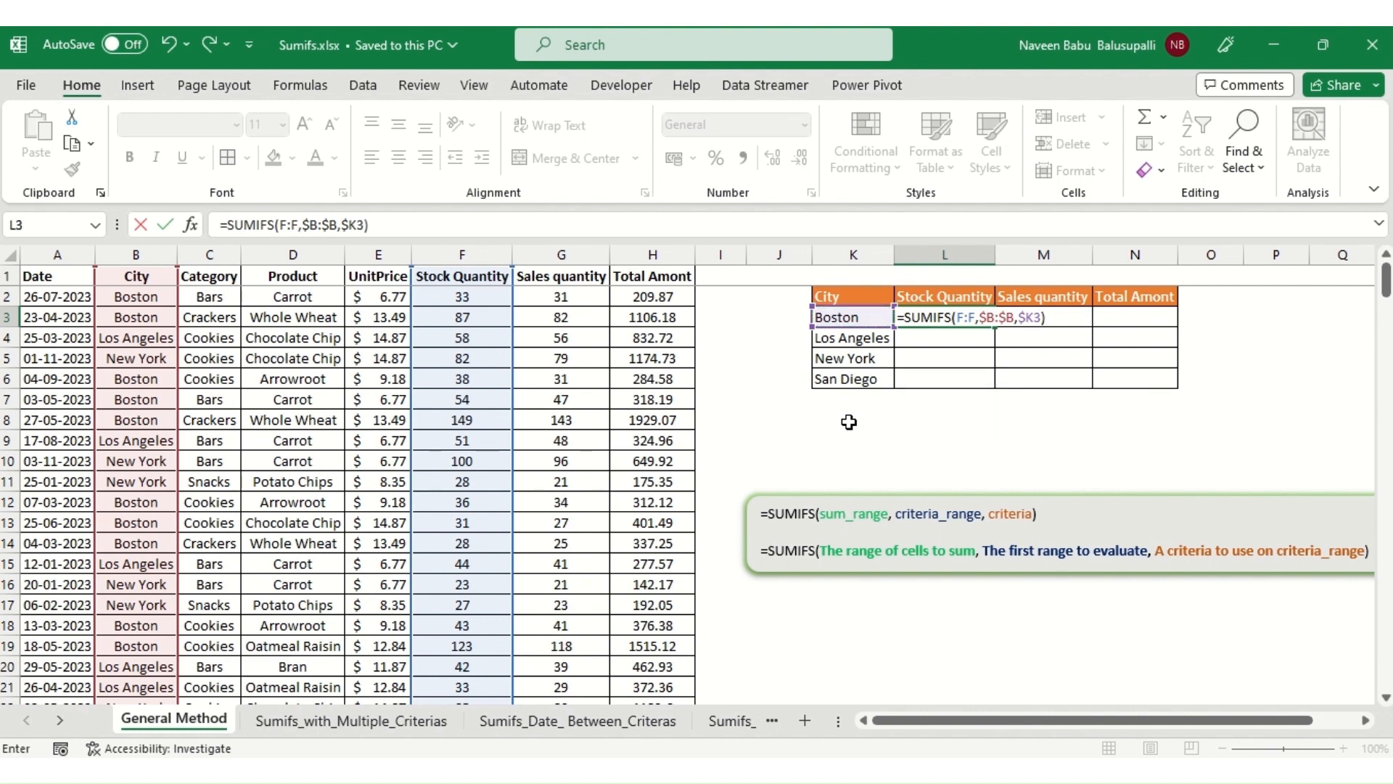
{"action": "key", "text": "Return"}
Fill the formula down for all four cities and across the Sales quantity and Total Amont columns.
{"action": "key", "text": "Up"}
{"action": "key", "text": "Left"}
{"action": "key", "text": "ctrl+Down"}
{"action": "key", "text": "Right"}
{"action": "key", "text": "ctrl+shift+Up"}
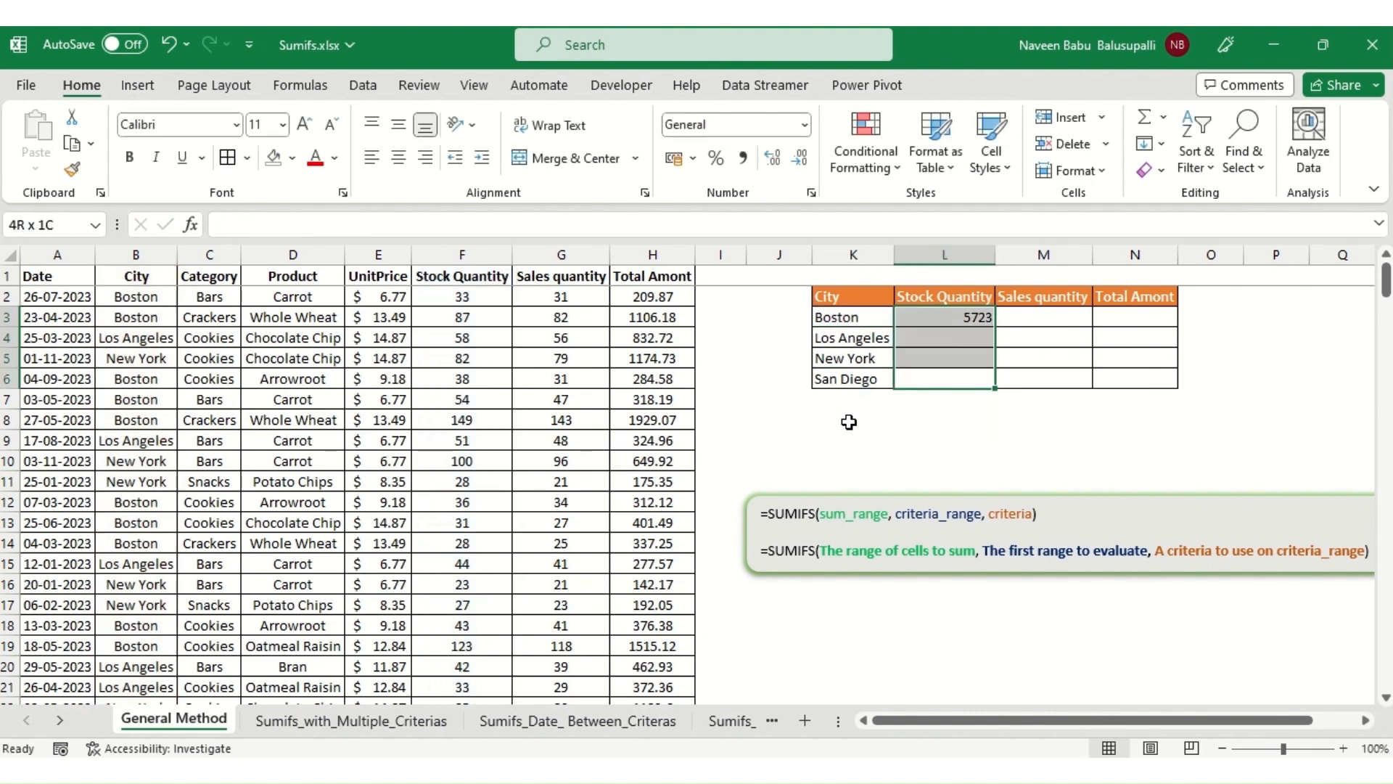
{"action": "key", "text": "ctrl+d"}
{"action": "key", "text": "shift+Right"}
{"action": "key", "text": "shift+Right"}
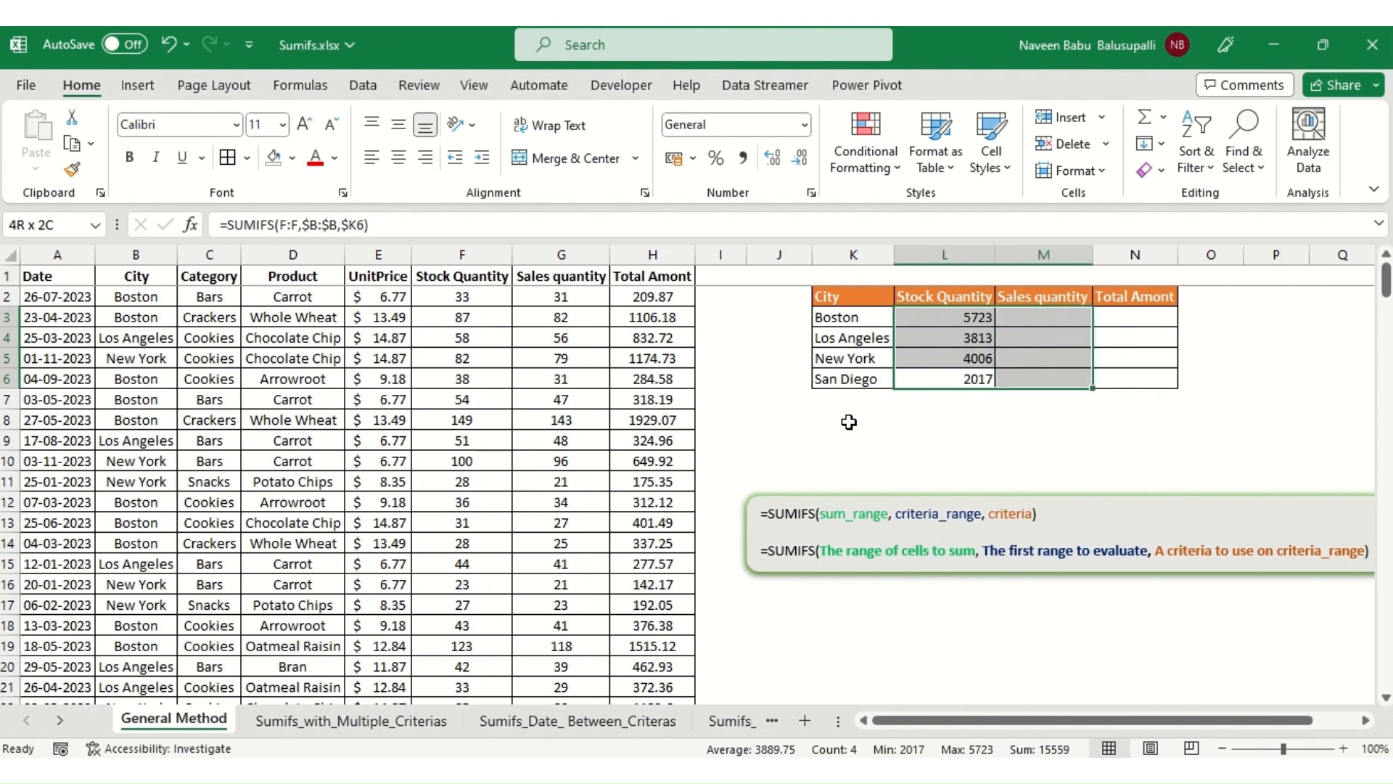
{"action": "key", "text": "ctrl+r"}
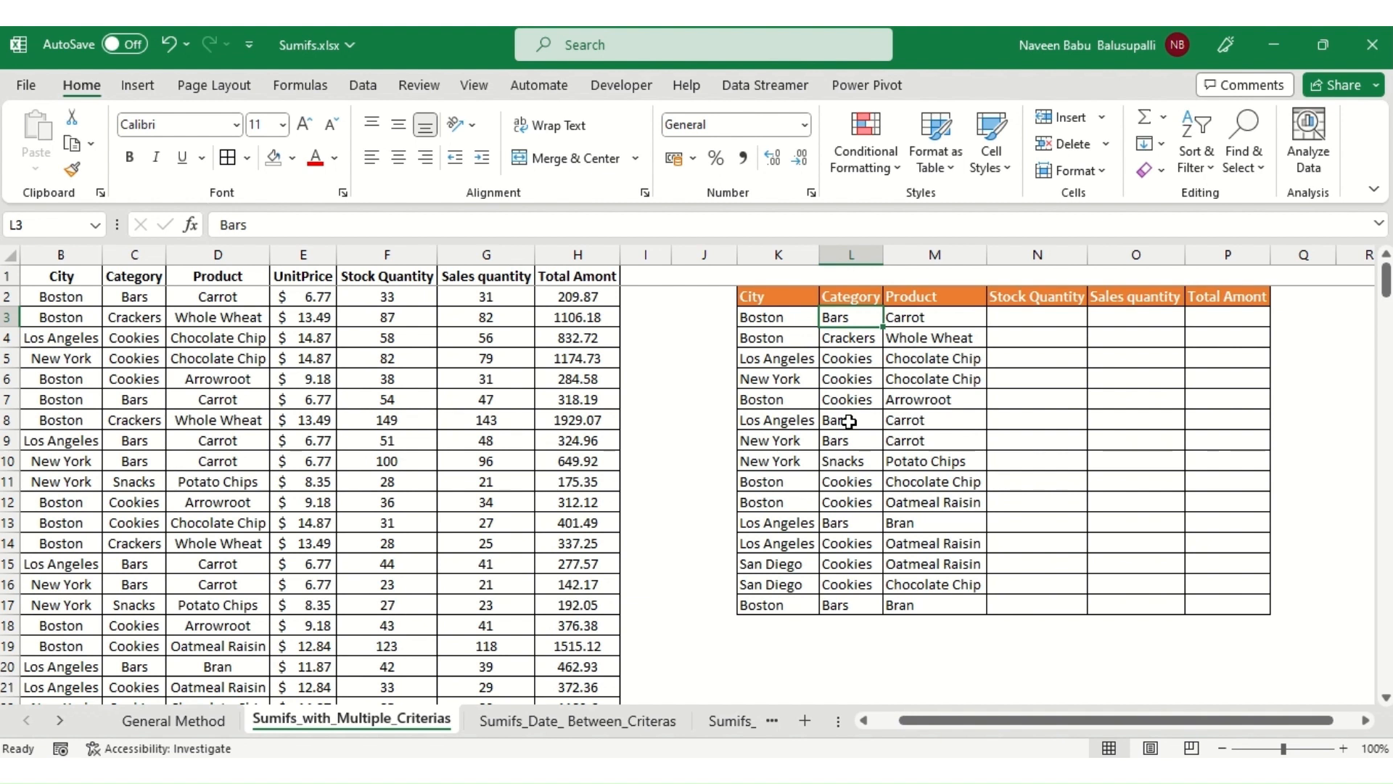
Examine the summary table's headers and first-row City, Category and Product criteria on the Sumifs_with_Multiple_Criterias sheet.
{"action": "key", "text": "Right"}
{"action": "key", "text": "Right"}
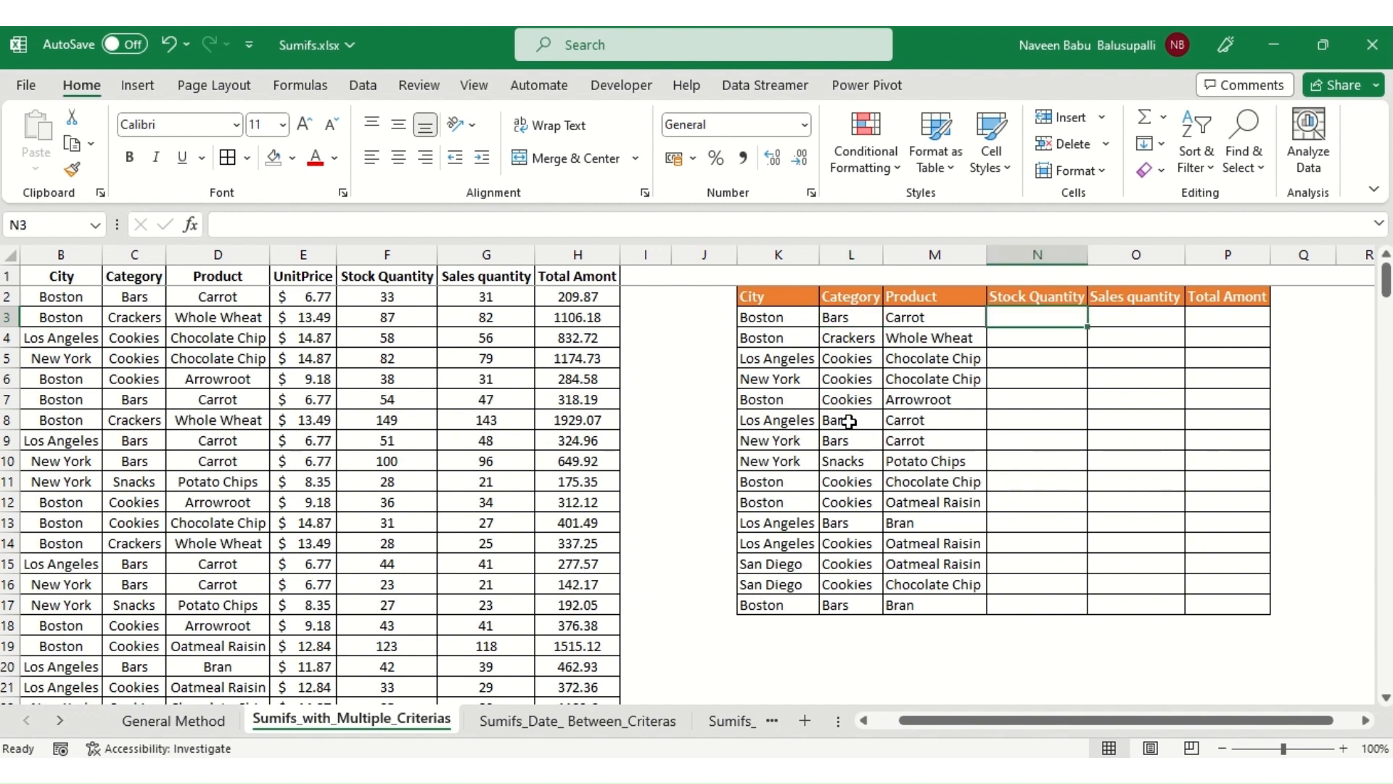
{"action": "key", "text": "Up"}
{"action": "key", "text": "Down"}
{"action": "key", "text": "Up"}
{"action": "key", "text": "Right"}
{"action": "key", "text": "Right"}
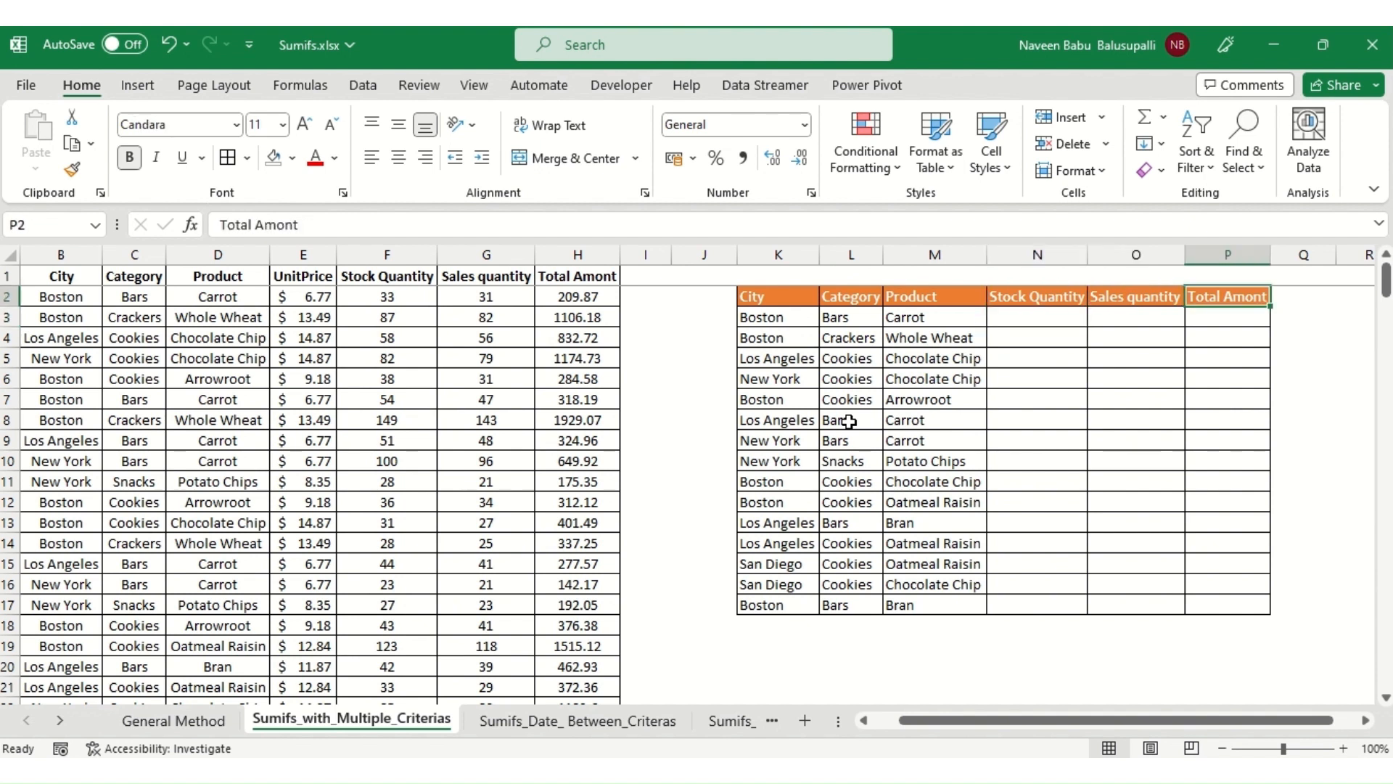
{"action": "key", "text": "Left"}
{"action": "key", "text": "Left"}
{"action": "key", "text": "Left"}
{"action": "key", "text": "Left"}
{"action": "key", "text": "Left"}
{"action": "key", "text": "Down"}
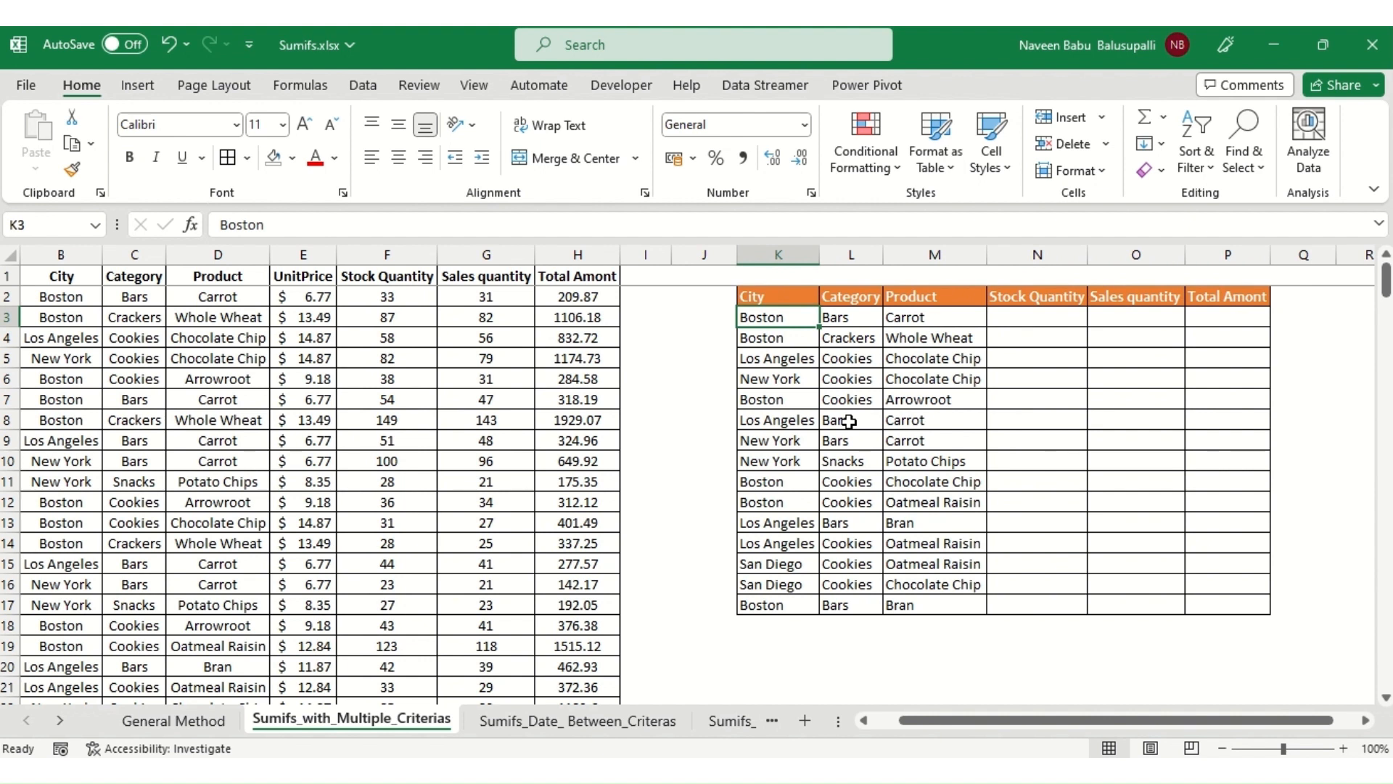
{"action": "key", "text": "Right"}
{"action": "key", "text": "Right"}
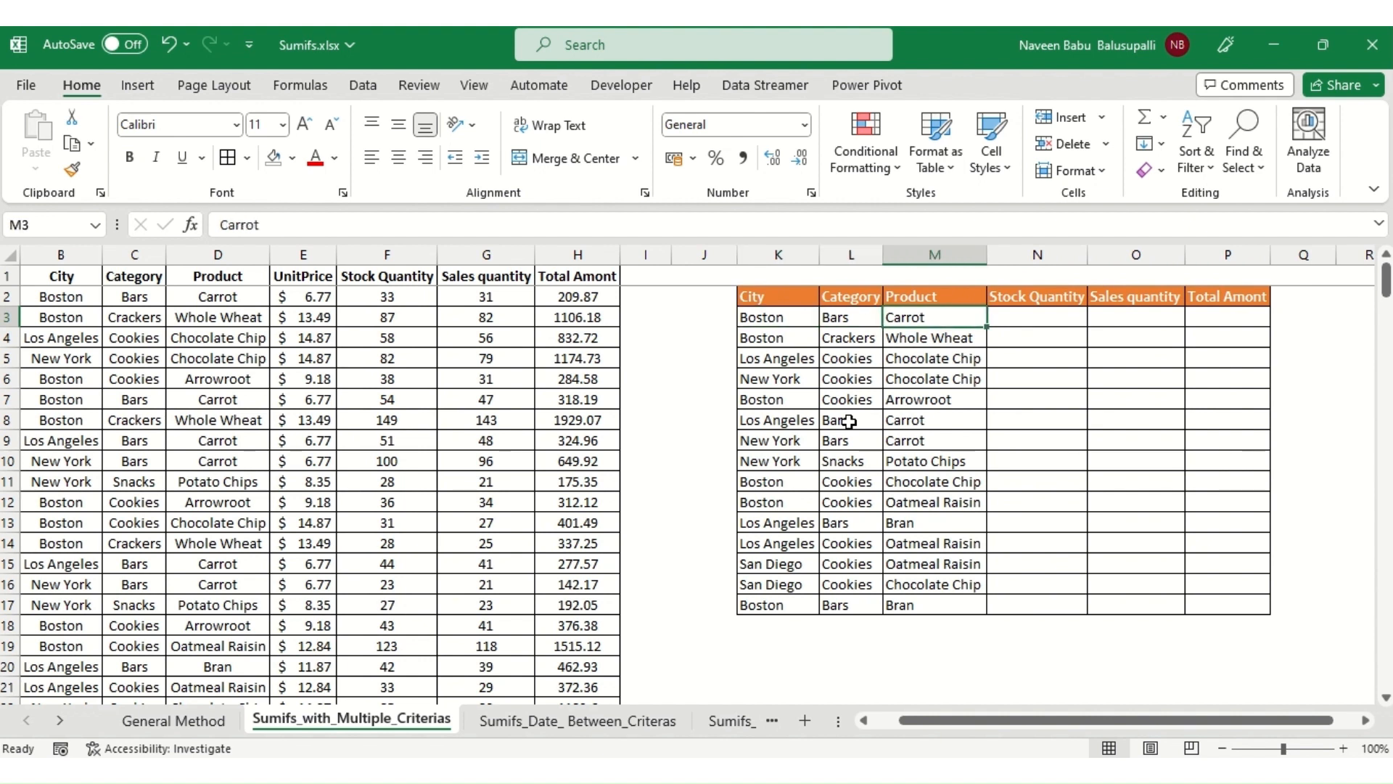
Start a SUMIFS formula in the first Stock Quantity cell N3, with the whole Stock Quantity column F:F as the sum range.
{"action": "key", "text": "Right"}
{"action": "type", "text": "=sumifs"}
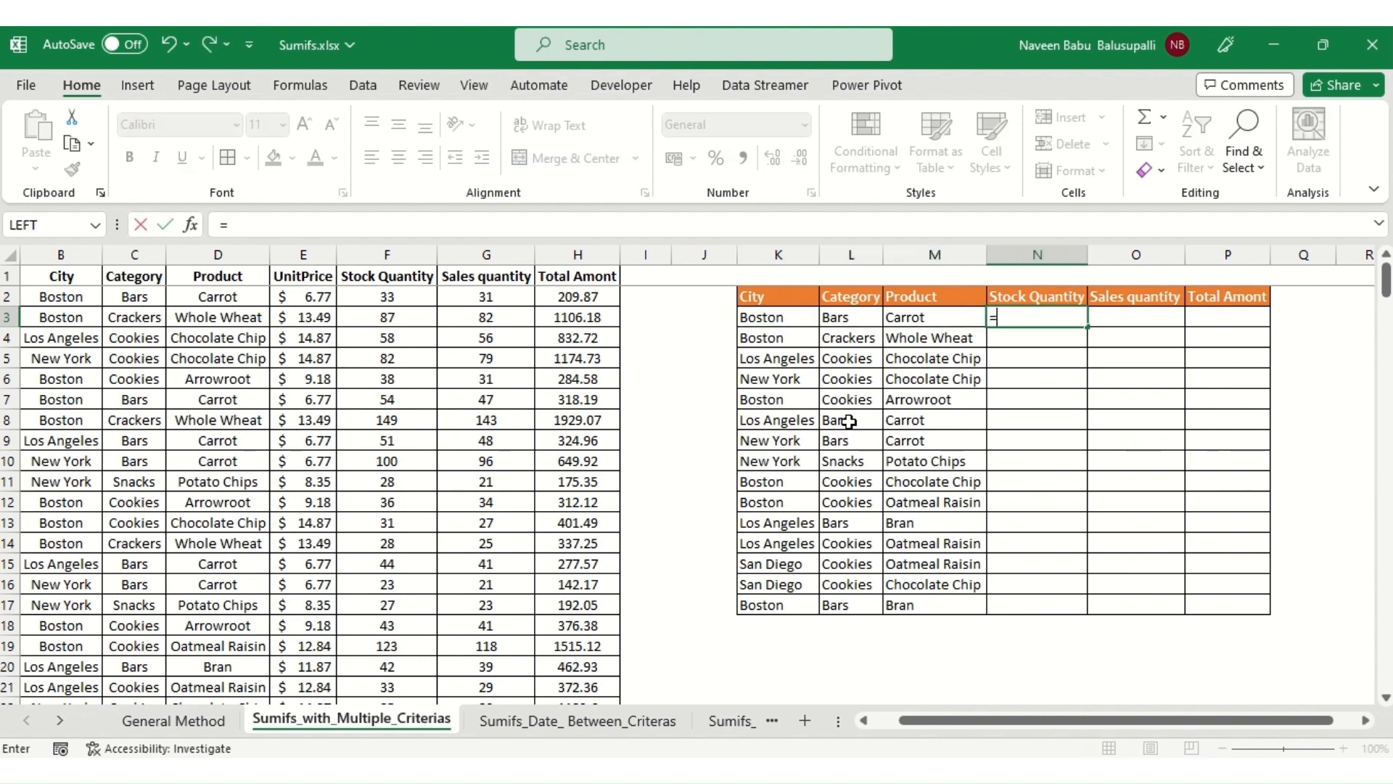
{"action": "key", "text": "Tab"}
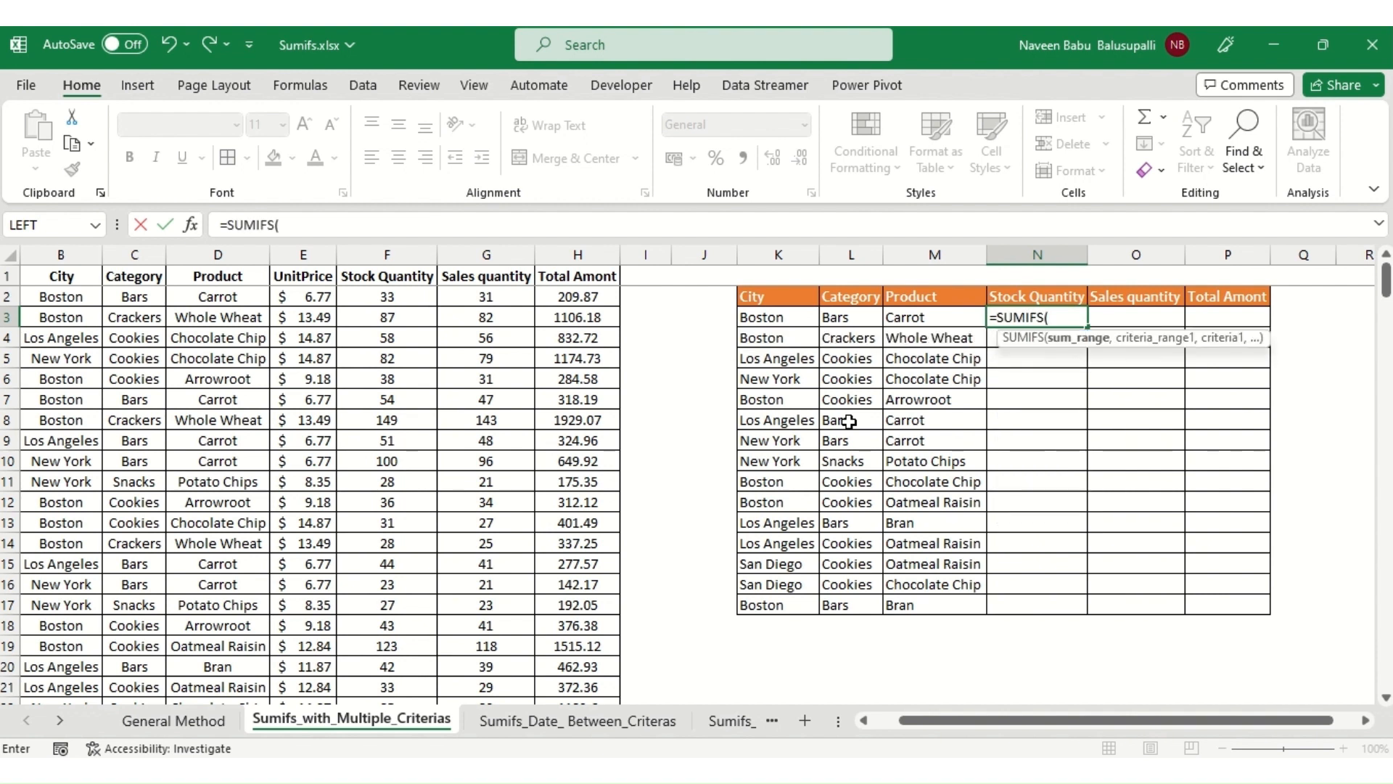
{"action": "left_click_drag", "start_coordinate": [1143, 341], "coordinate": [1143, 384]}
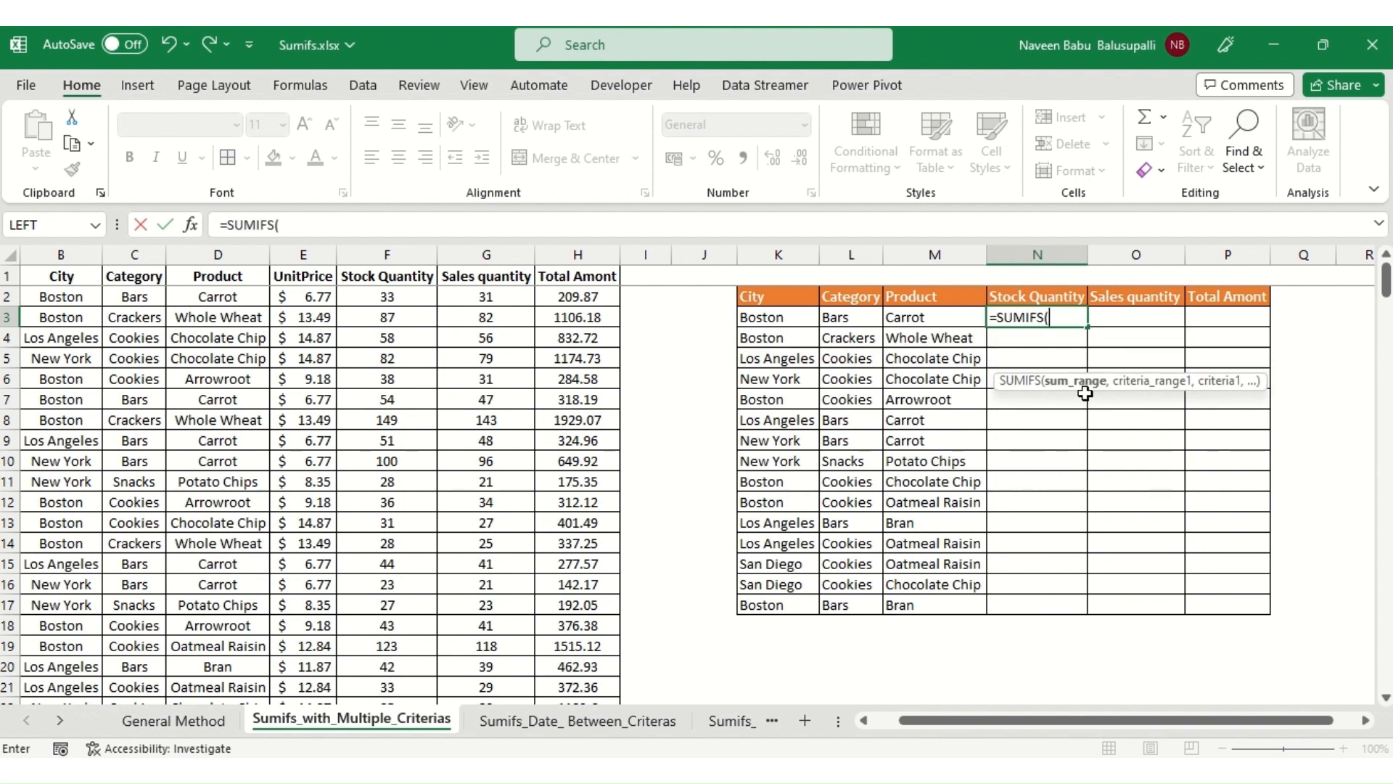
{"action": "key", "text": "Left"}
{"action": "key", "text": "Left"}
{"action": "key", "text": "Left"}
{"action": "key", "text": "Left"}
{"action": "key", "text": "Left"}
{"action": "key", "text": "Left"}
{"action": "key", "text": "Left"}
{"action": "key", "text": "Left"}
{"action": "key", "text": "ctrl+space"}
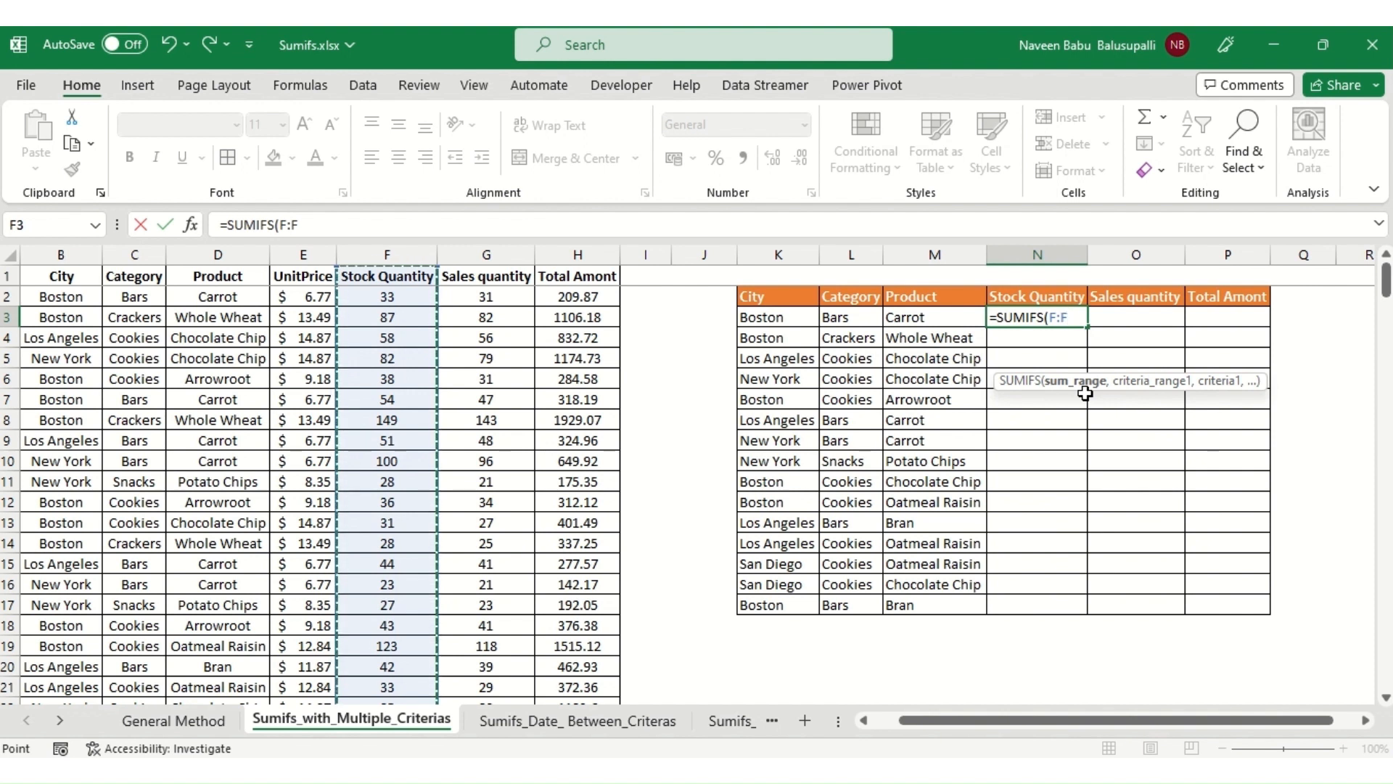
{"action": "type", "text": ","}
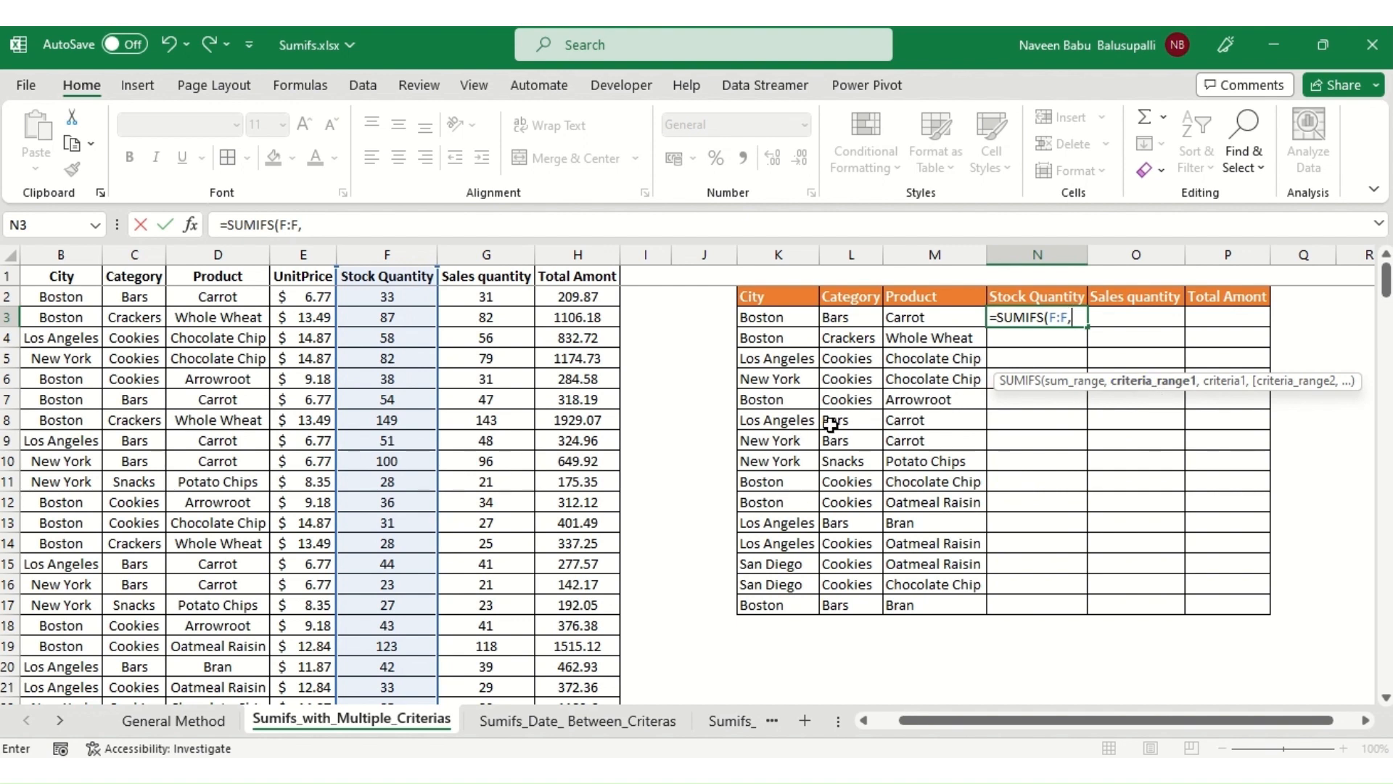
Set the whole City column, $B:$B, as the first criteria range of the multi-criteria formula.
{"action": "key", "text": "Left"}
{"action": "key", "text": "Left"}
{"action": "key", "text": "Left"}
{"action": "key", "text": "Left"}
{"action": "key", "text": "Left"}
{"action": "key", "text": "Left"}
{"action": "key", "text": "Left"}
{"action": "key", "text": "Left"}
{"action": "key", "text": "Left"}
{"action": "key", "text": "Left"}
{"action": "key", "text": "Left"}
{"action": "key", "text": "Left"}
{"action": "key", "text": "Left"}
{"action": "key", "text": "Right"}
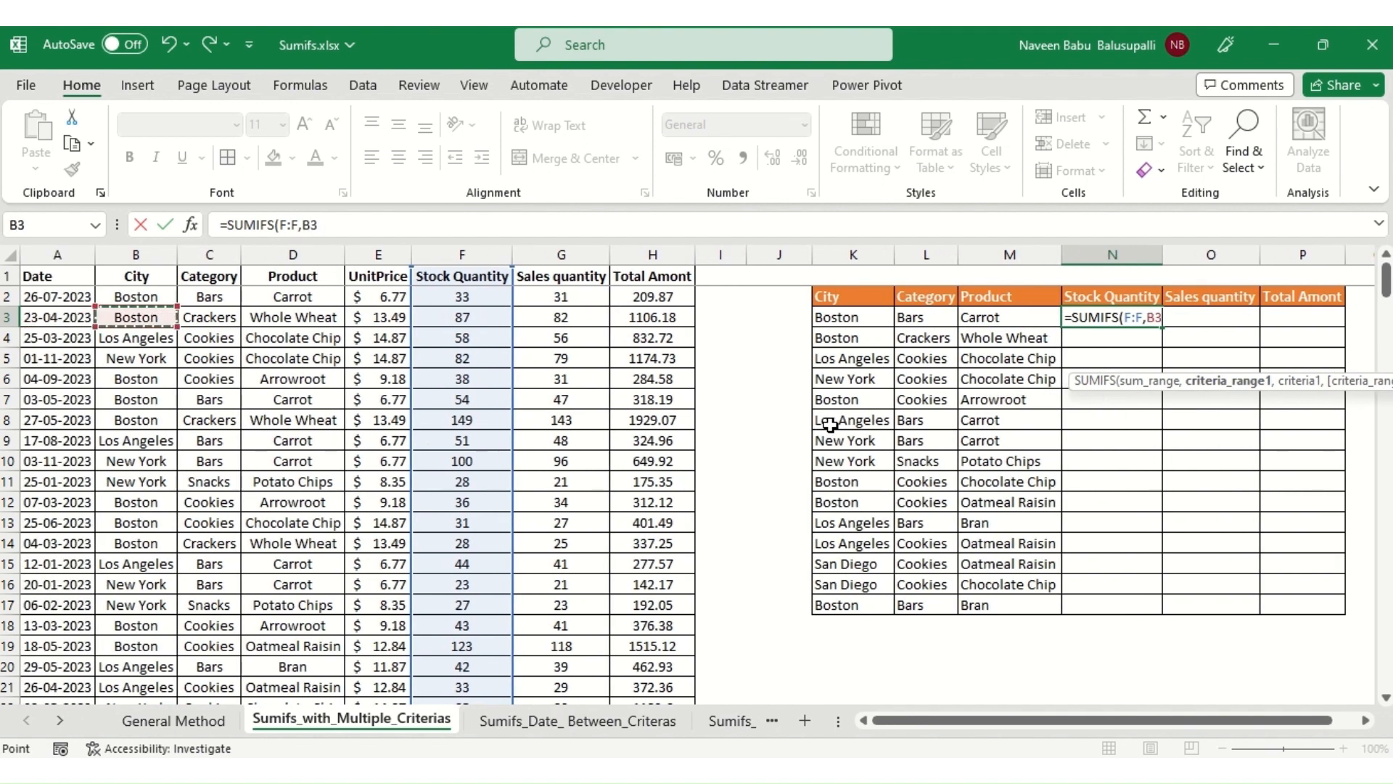
{"action": "key", "text": "ctrl+space"}
{"action": "key", "text": "F4"}
{"action": "type", "text": ","}
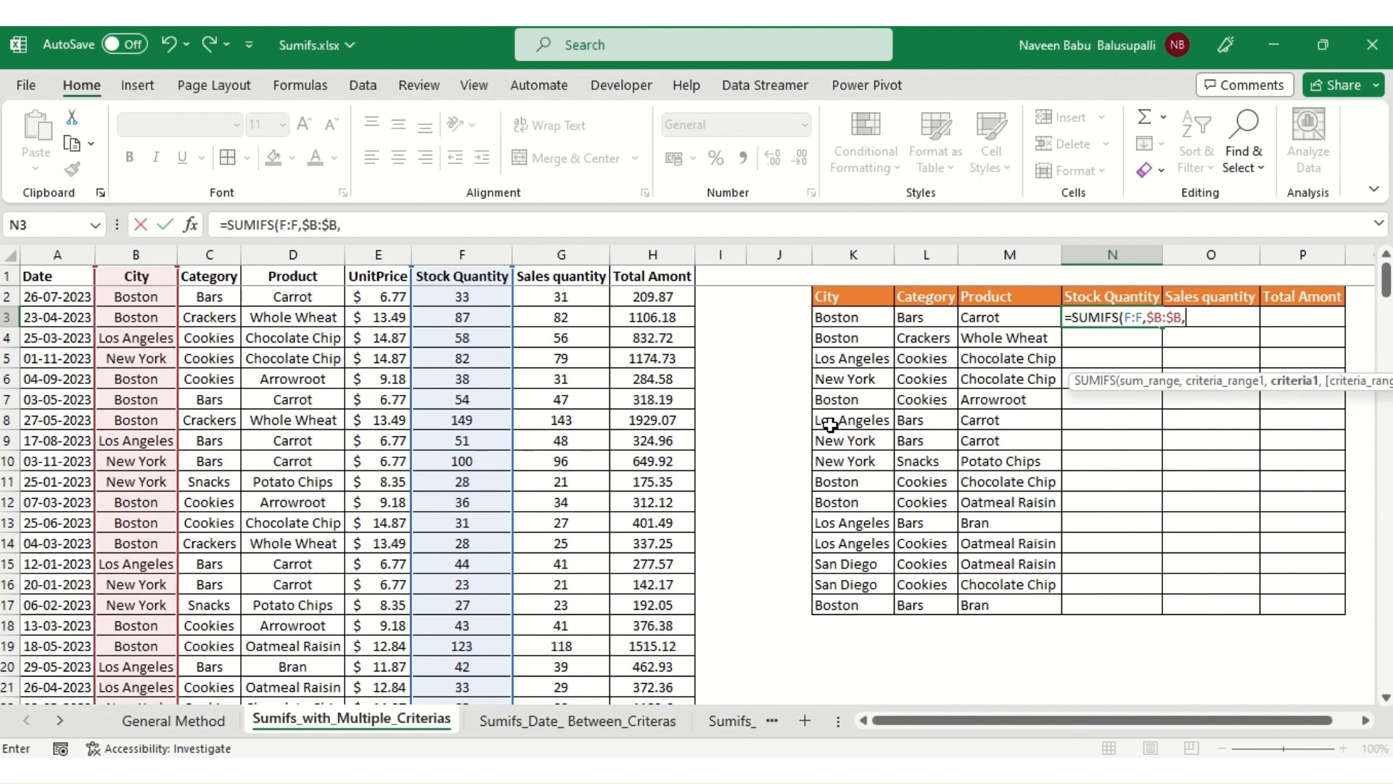
Set the first criterion to the row's City cell with its column locked, $K3.
{"action": "key", "text": "Left"}
{"action": "key", "text": "Left"}
{"action": "key", "text": "Left"}
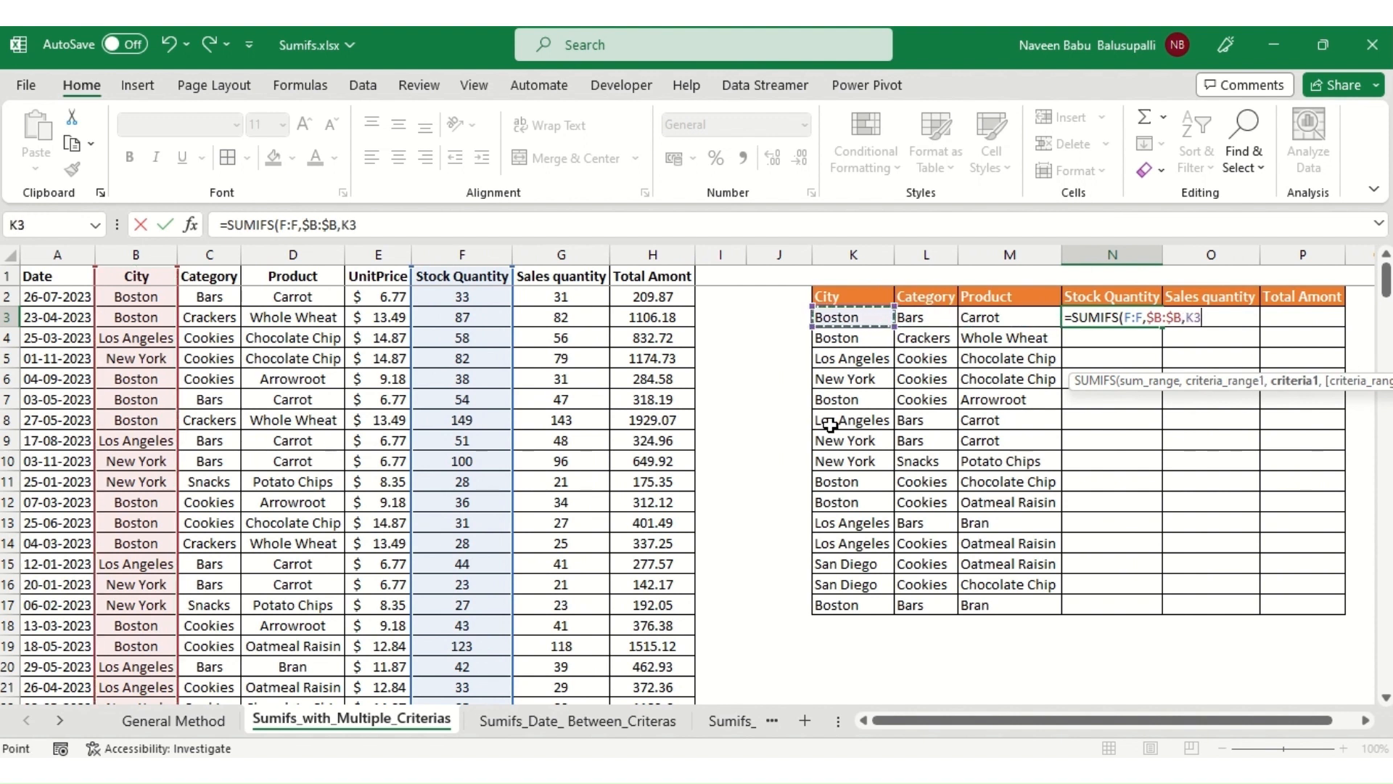
{"action": "key", "text": "F4"}
{"action": "key", "text": "F4"}
{"action": "key", "text": "F4"}
{"action": "scroll", "coordinate": [1016, 450], "scroll_direction": "right", "scroll_amount": 2}
{"action": "type", "text": ","}
Add the whole Category column as the second criteria range with the absolute reference $C:$C.
{"action": "key", "text": "Left"}
{"action": "key", "text": "Left"}
{"action": "key", "text": "Left"}
{"action": "key", "text": "Left"}
{"action": "key", "text": "Left"}
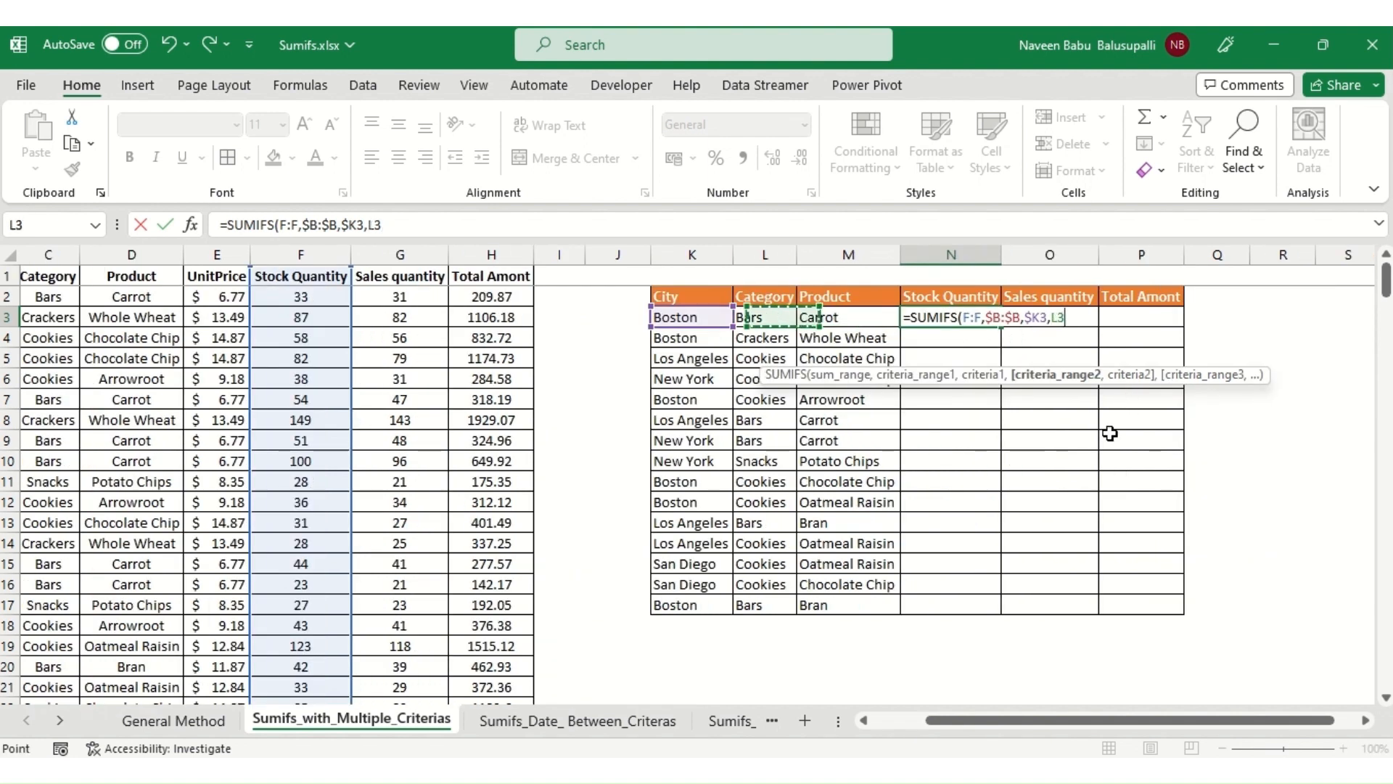
{"action": "key", "text": "Left"}
{"action": "key", "text": "ctrl+Left"}
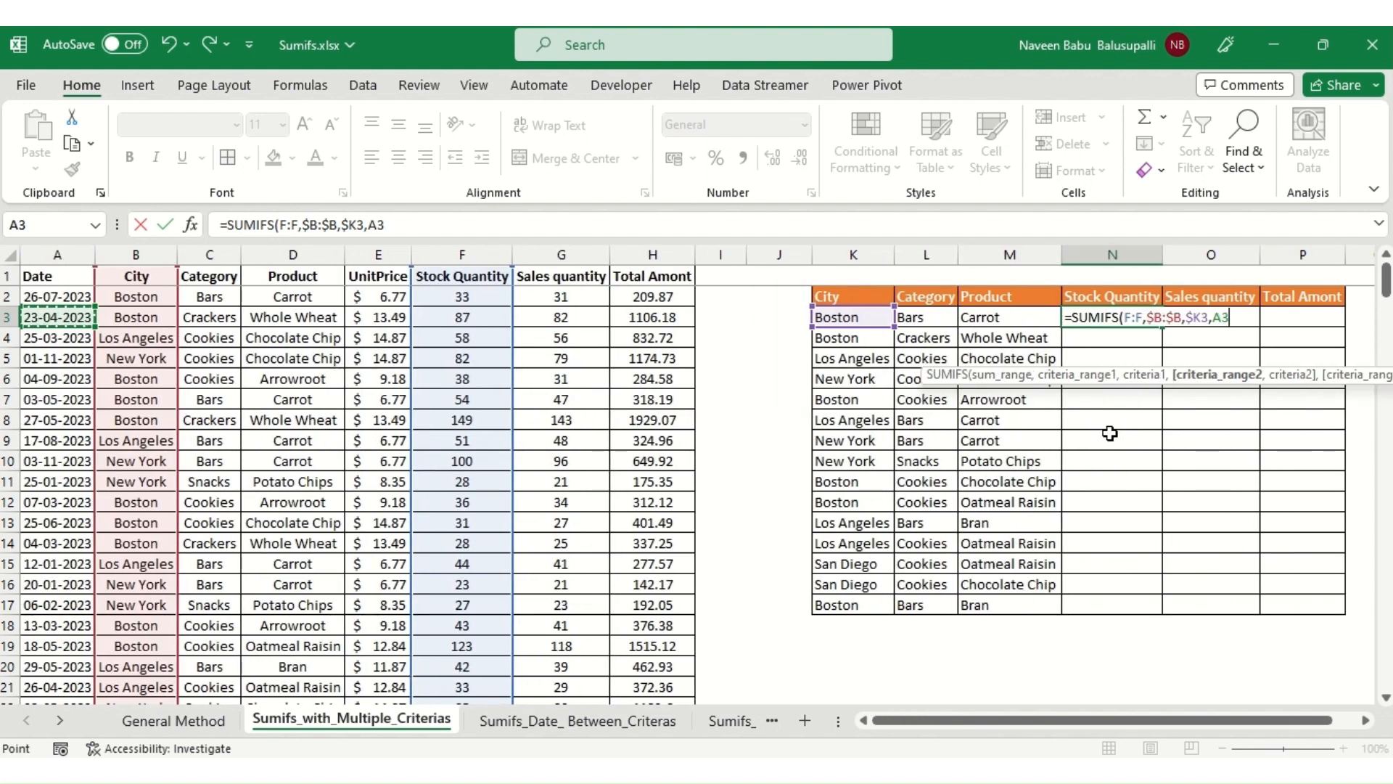
{"action": "key", "text": "Right"}
{"action": "key", "text": "Right"}
{"action": "key", "text": "Right"}
{"action": "key", "text": "Left"}
{"action": "key", "text": "ctrl+space"}
{"action": "key", "text": "F4"}
{"action": "type", "text": ","}
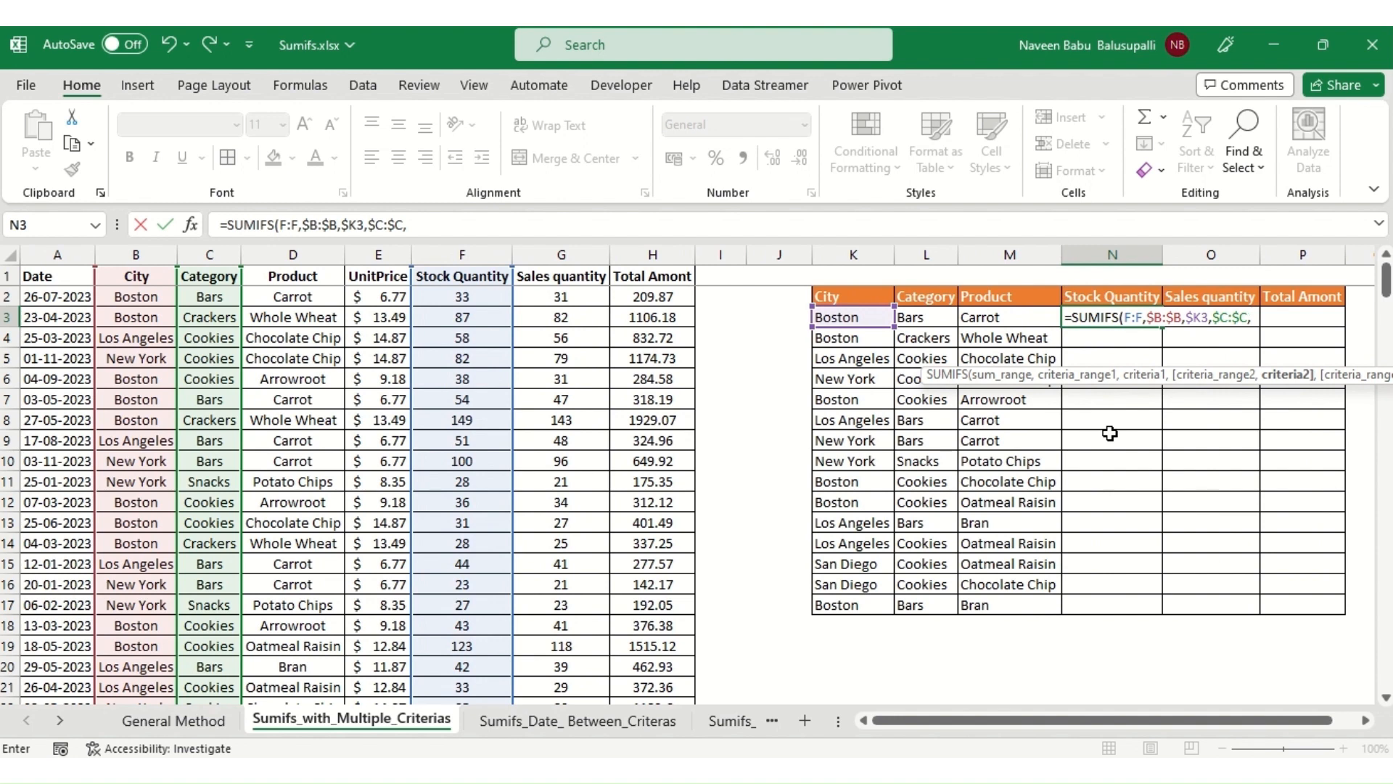
Set the second criterion to the row's Category cell with its column locked, $L3.
{"action": "key", "text": "Left"}
{"action": "key", "text": "Left"}
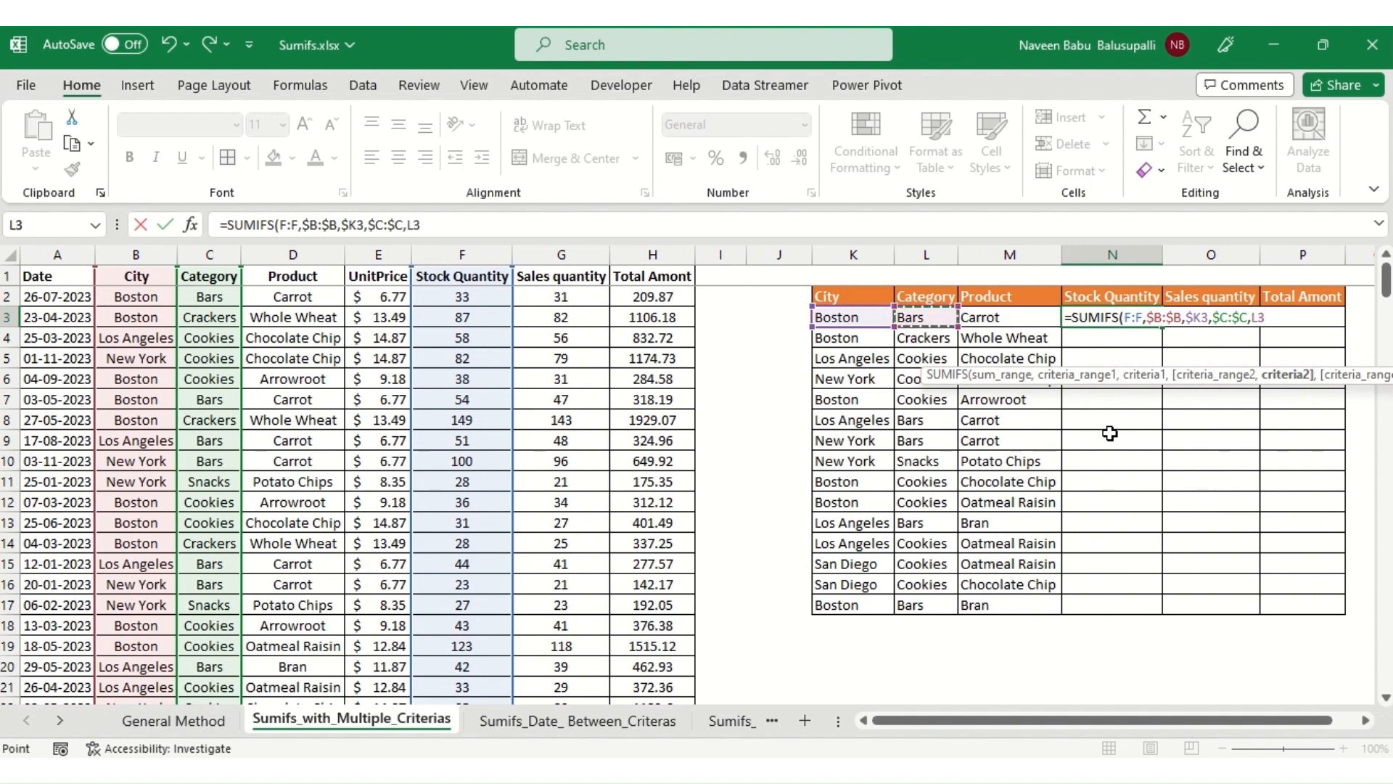
{"action": "key", "text": "F4"}
{"action": "key", "text": "F4"}
{"action": "key", "text": "F4"}
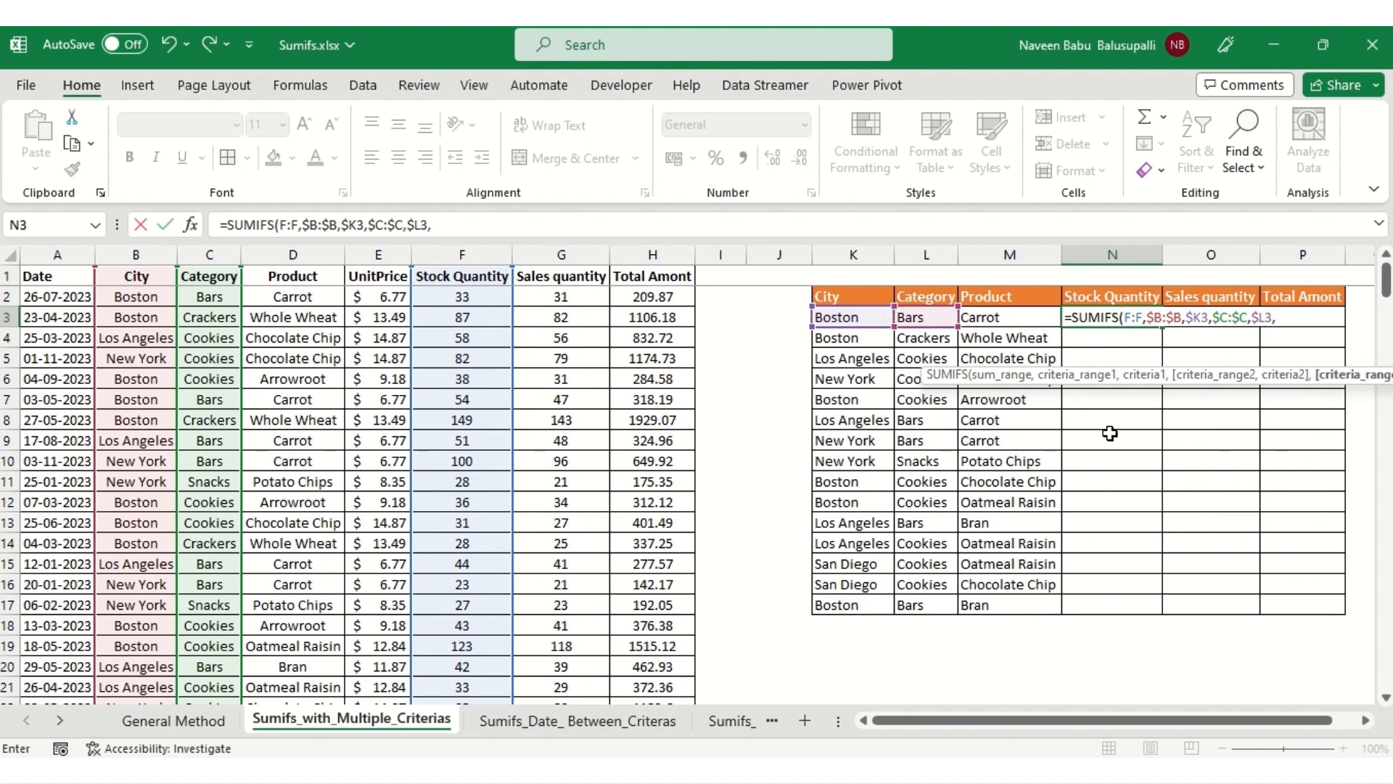
{"action": "type", "text": ","}
Add the whole Product column as the third criteria range with the absolute reference $D:$D.
{"action": "key", "text": "Left"}
{"action": "key", "text": "Left"}
{"action": "key", "text": "Left"}
{"action": "key", "text": "Left"}
{"action": "key", "text": "Left"}
{"action": "key", "text": "Left"}
{"action": "key", "text": "Left"}
{"action": "key", "text": "Left"}
{"action": "key", "text": "Left"}
{"action": "key", "text": "Left"}
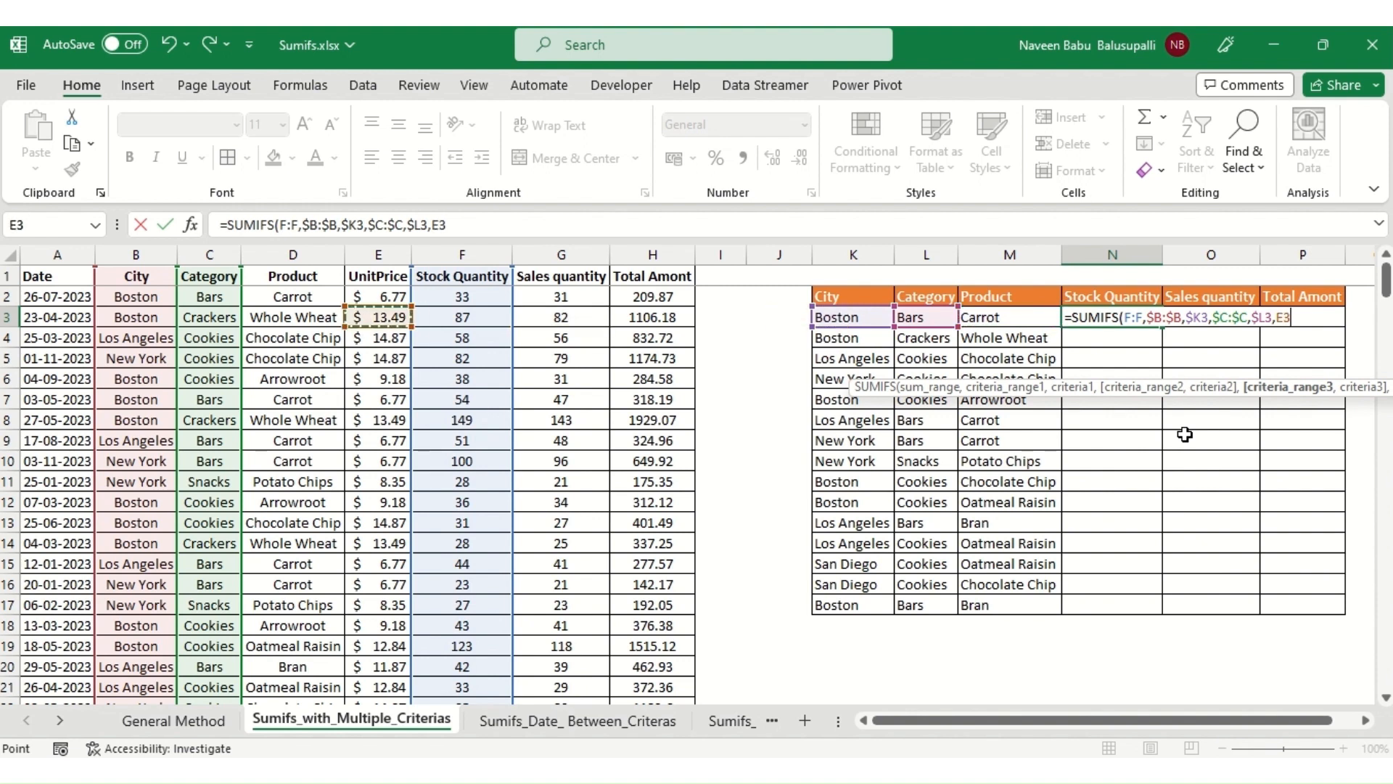
{"action": "key", "text": "ctrl+space"}
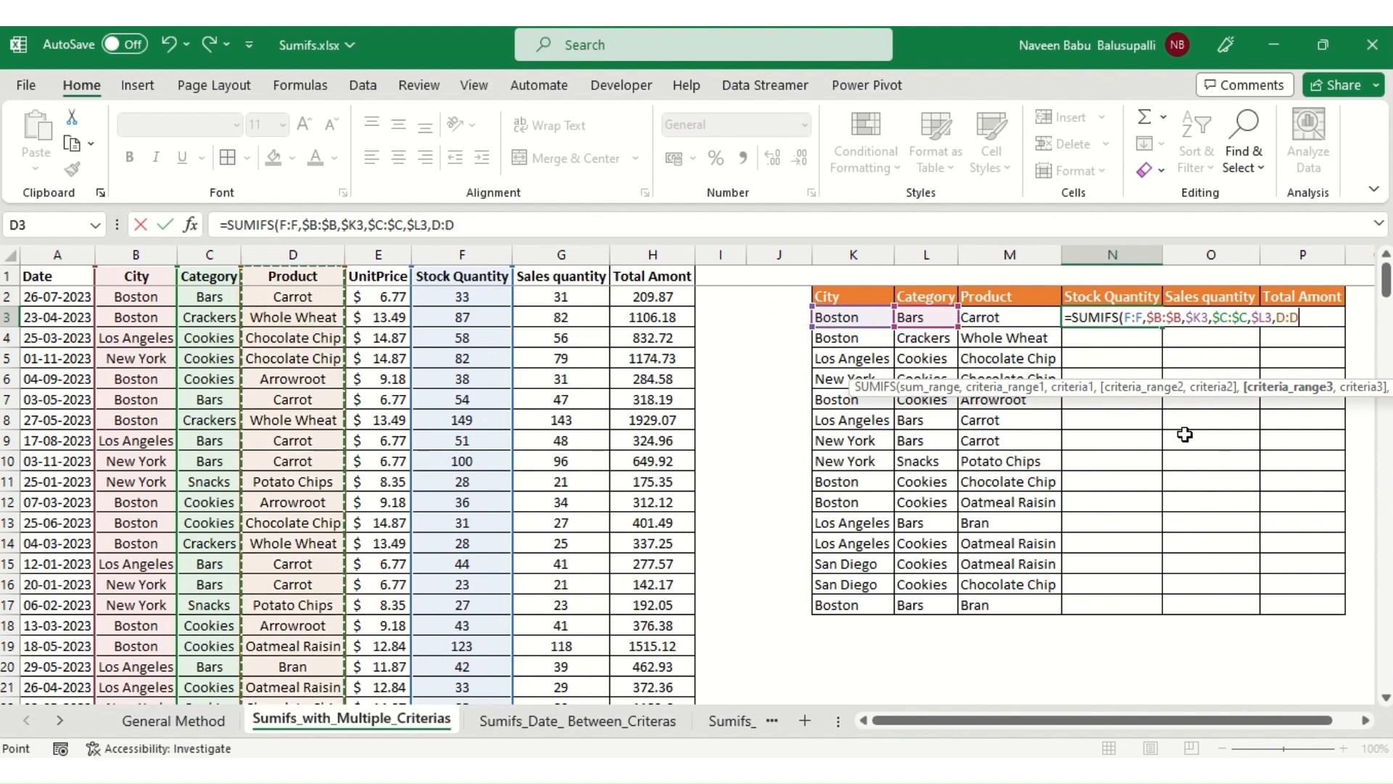
{"action": "key", "text": "F4"}
{"action": "type", "text": ","}
Set the third criterion to the row's Product cell M3 with its column locked, and complete the formula.
{"action": "key", "text": "Left"}
{"action": "key", "text": "Left"}
{"action": "key", "text": "Right"}
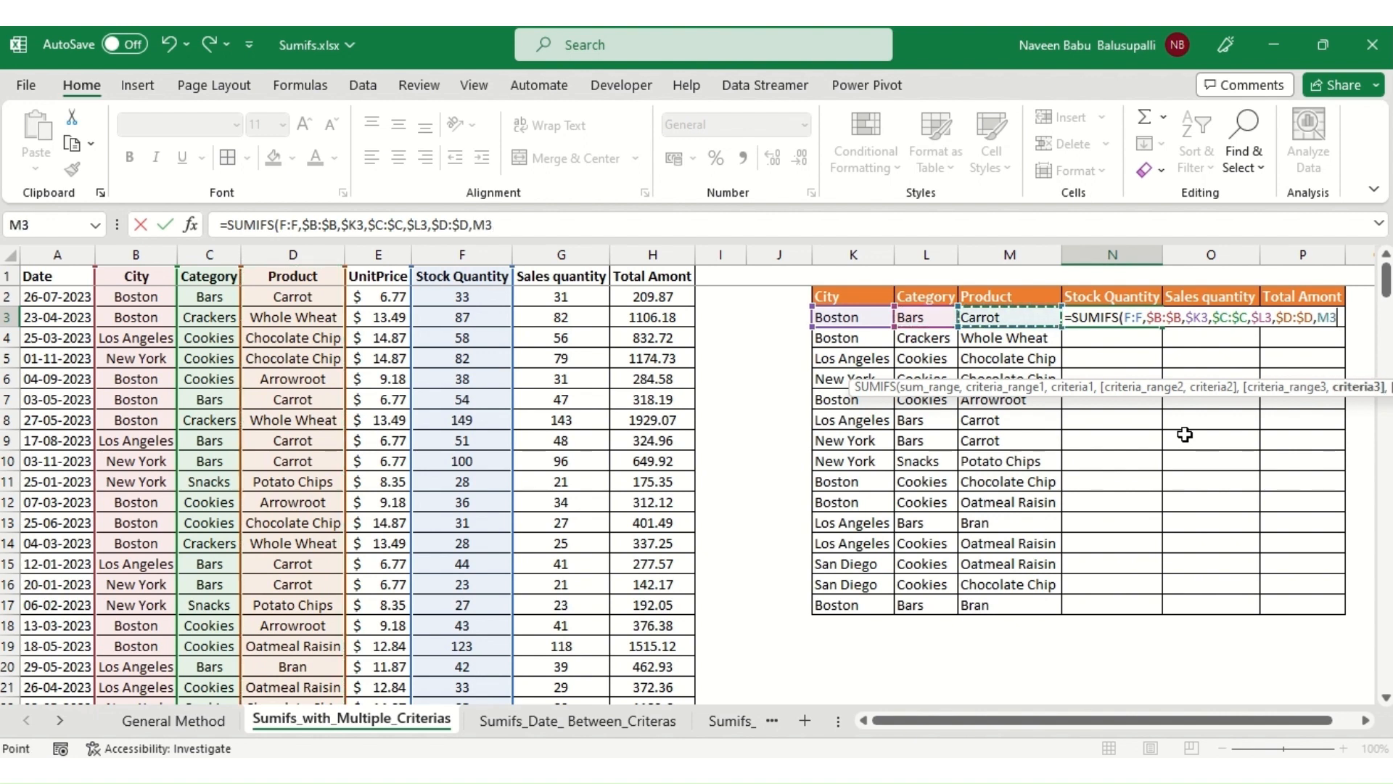
{"action": "key", "text": "F4"}
{"action": "key", "text": "F4"}
{"action": "key", "text": "F4"}
{"action": "type", "text": ")"}
{"action": "key", "text": "Return"}
{"action": "key", "text": "Up"}
{"action": "key", "text": "Left"}
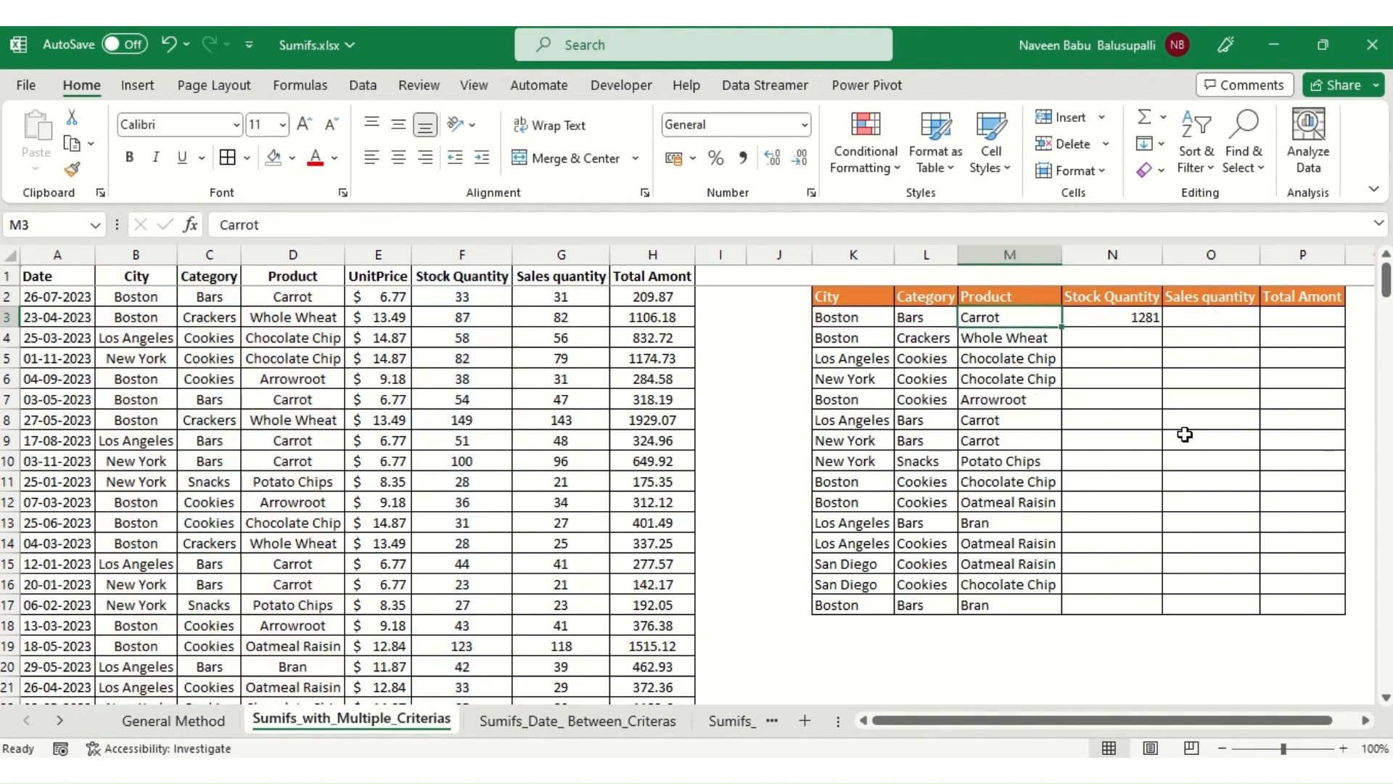
Copy the SUMIFS formula in N3 down the Stock Quantity column to row 17 of the summary table.
{"action": "key", "text": "Down"}
{"action": "key", "text": "ctrl+Down"}
{"action": "key", "text": "Right"}
{"action": "key", "text": "ctrl+shift+Up"}
{"action": "key", "text": "ctrl+d"}
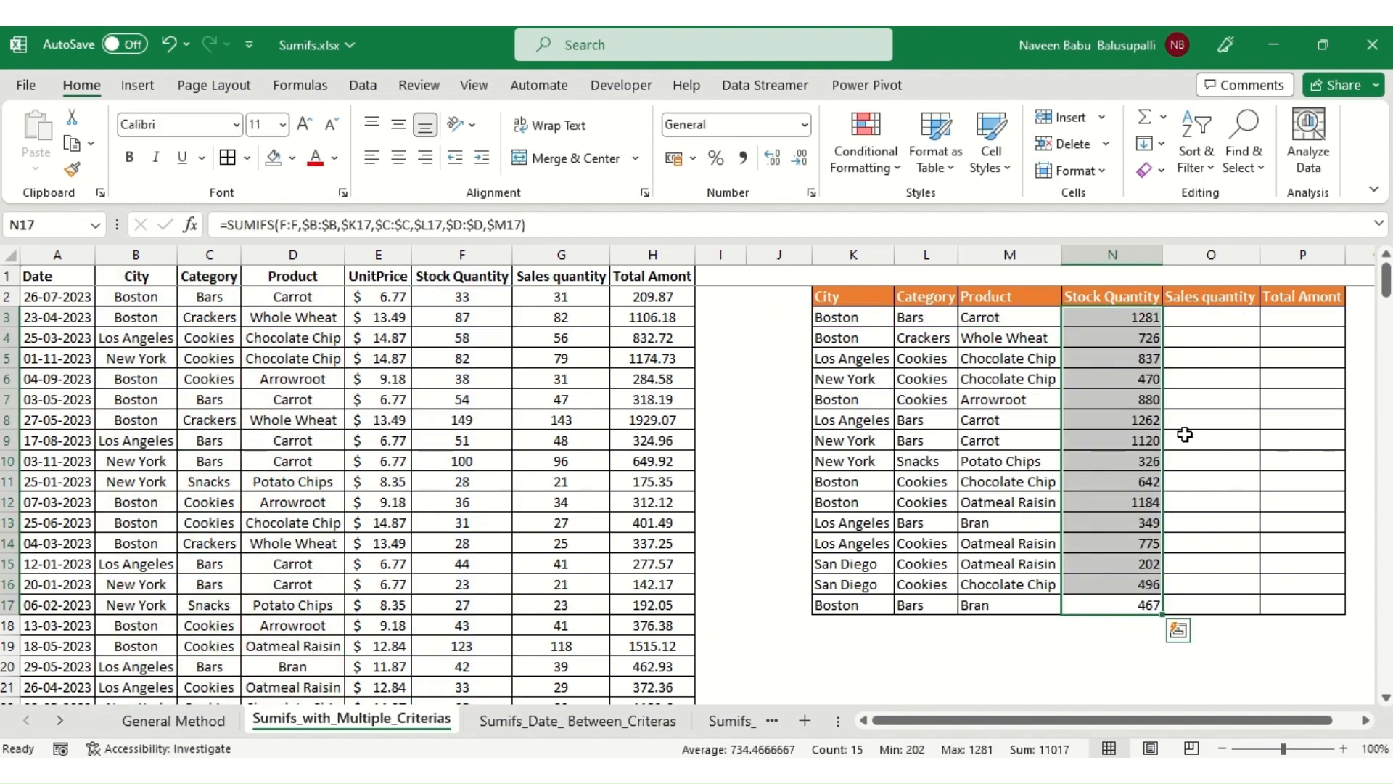
Copy the Stock Quantity formulas in N3:N17 across into the Sales quantity and Total Amont columns.
{"action": "key", "text": "shift+Right"}
{"action": "key", "text": "shift+Right"}
{"action": "key", "text": "ctrl+r"}
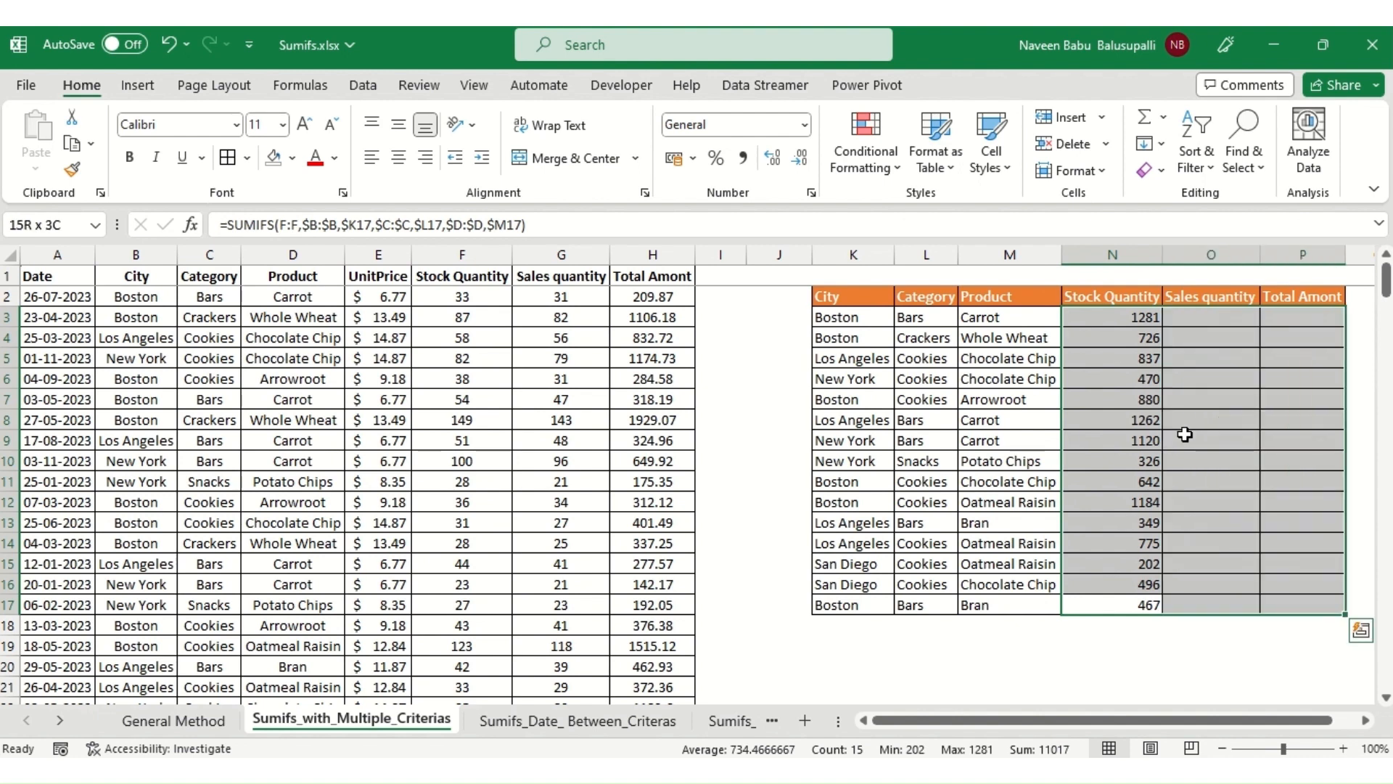
{"action": "key", "text": "Right"}
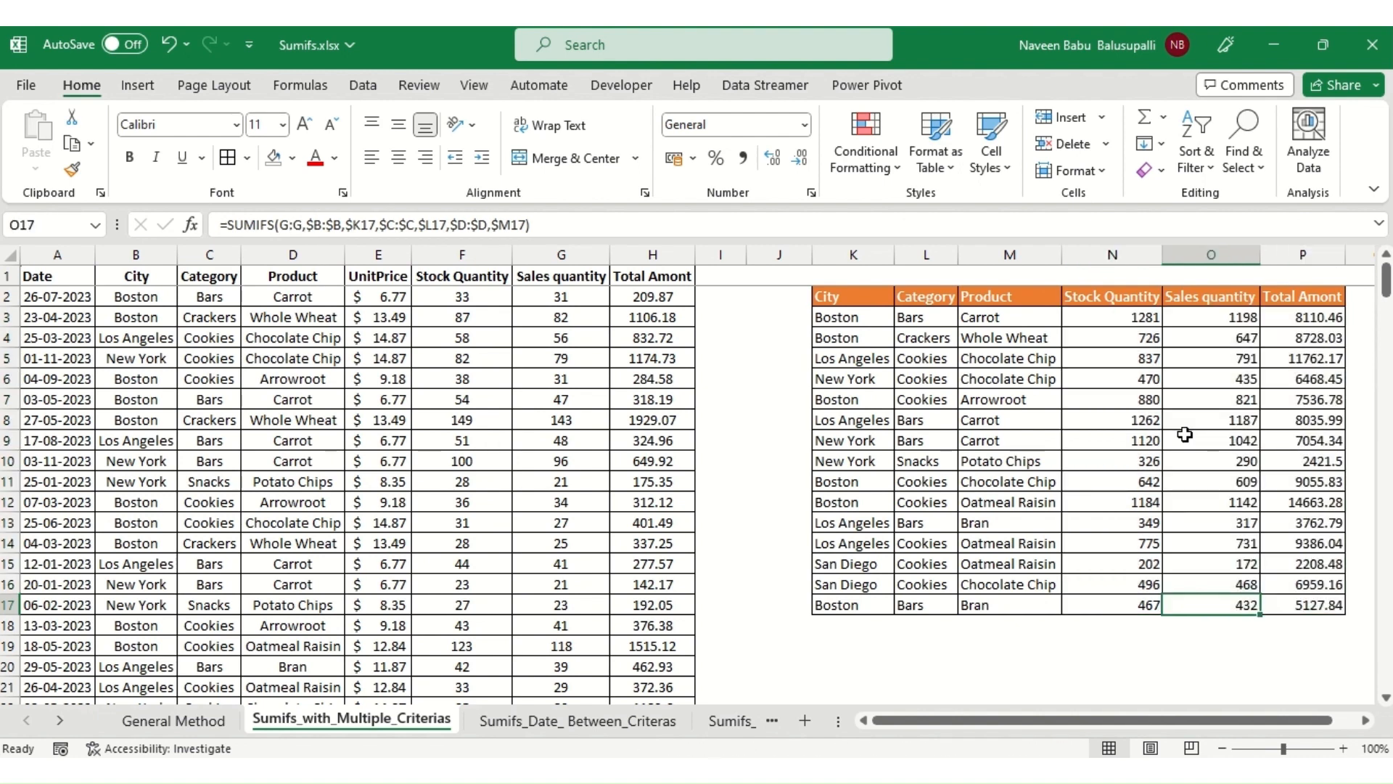
{"action": "key", "text": "ctrl+Up"}
{"action": "key", "text": "Down"}
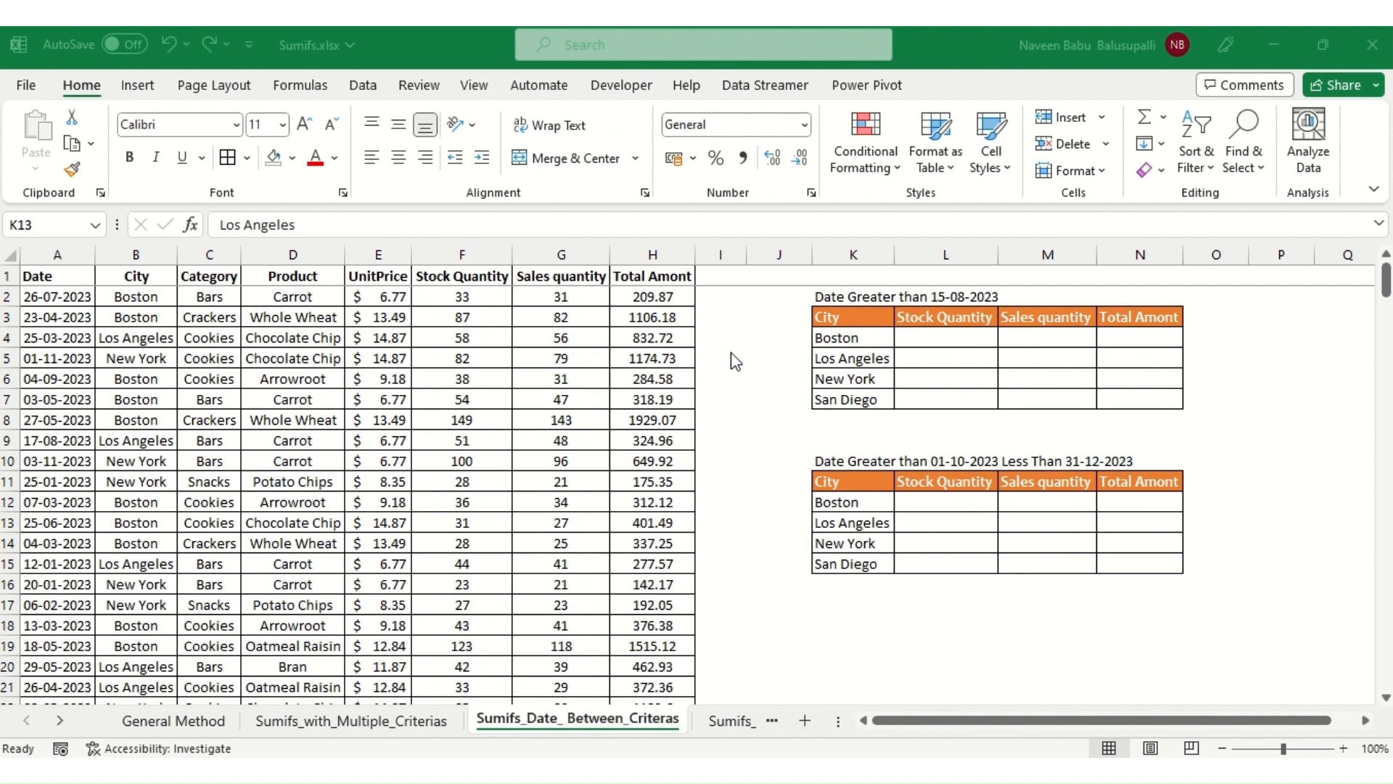
Begin a SUMIFS formula in L4 for Boston on the Sumifs_Date_ Between_Criteras sheet, with the whole Stock Quantity column F:F as the sum range.
{"action": "left_click", "coordinate": [936, 334]}
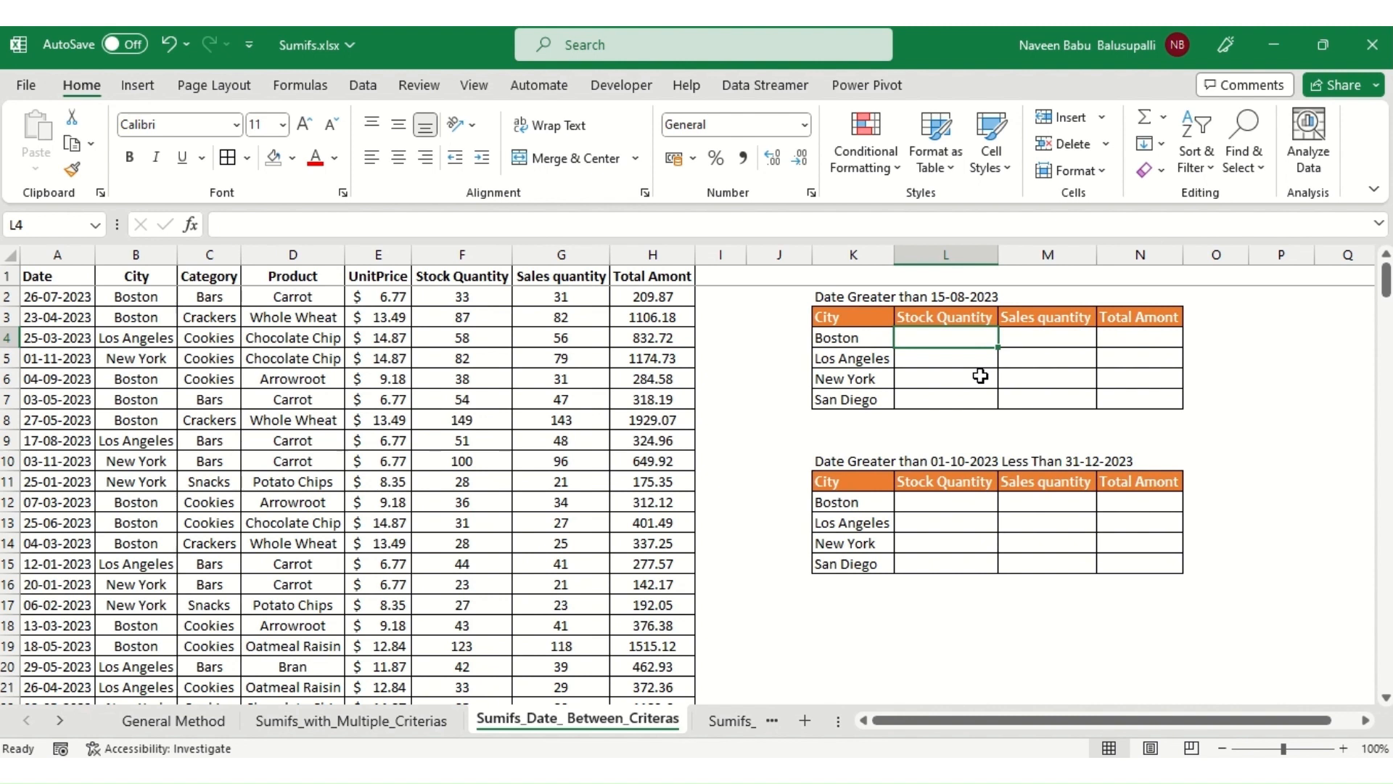
{"action": "type", "text": "=sumf"}
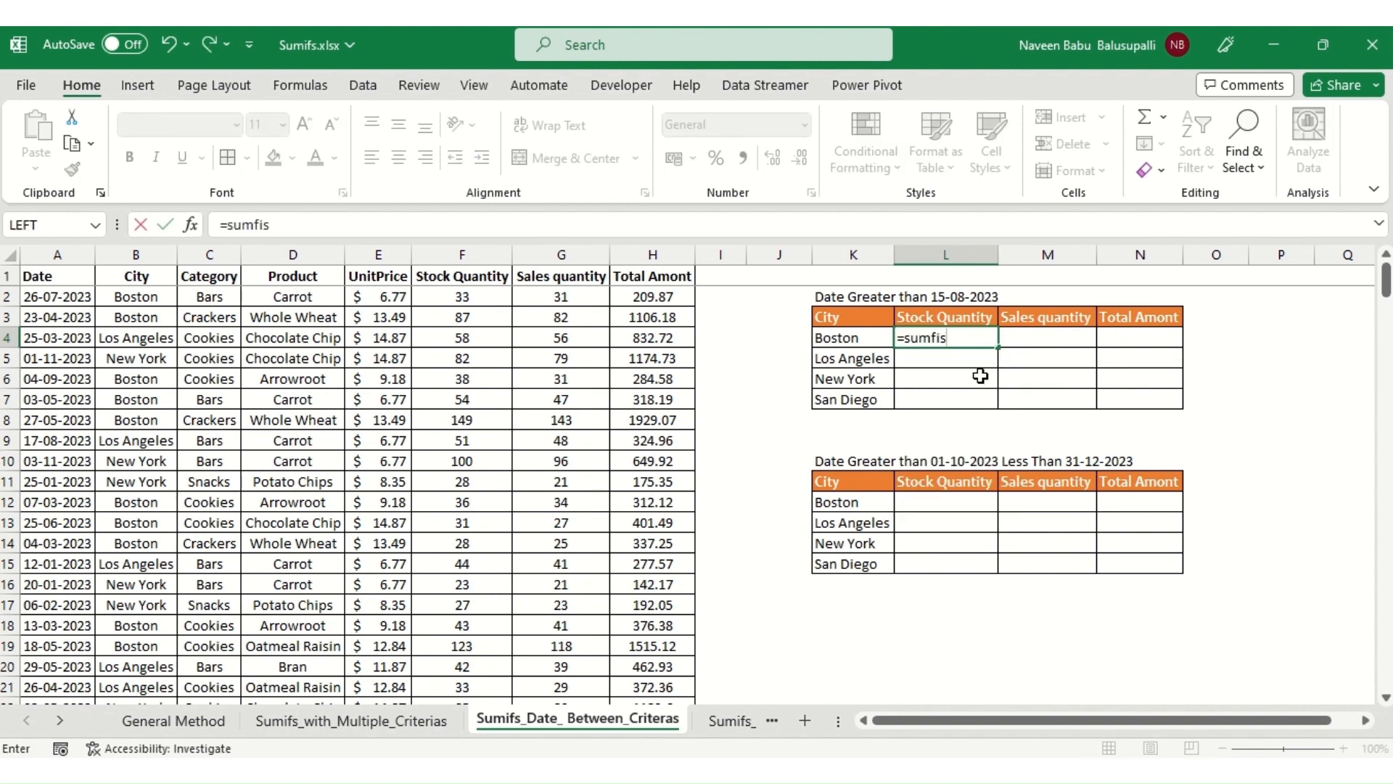
{"action": "key", "text": "BackSpace"}
{"action": "type", "text": "ifs"}
{"action": "key", "text": "Tab"}
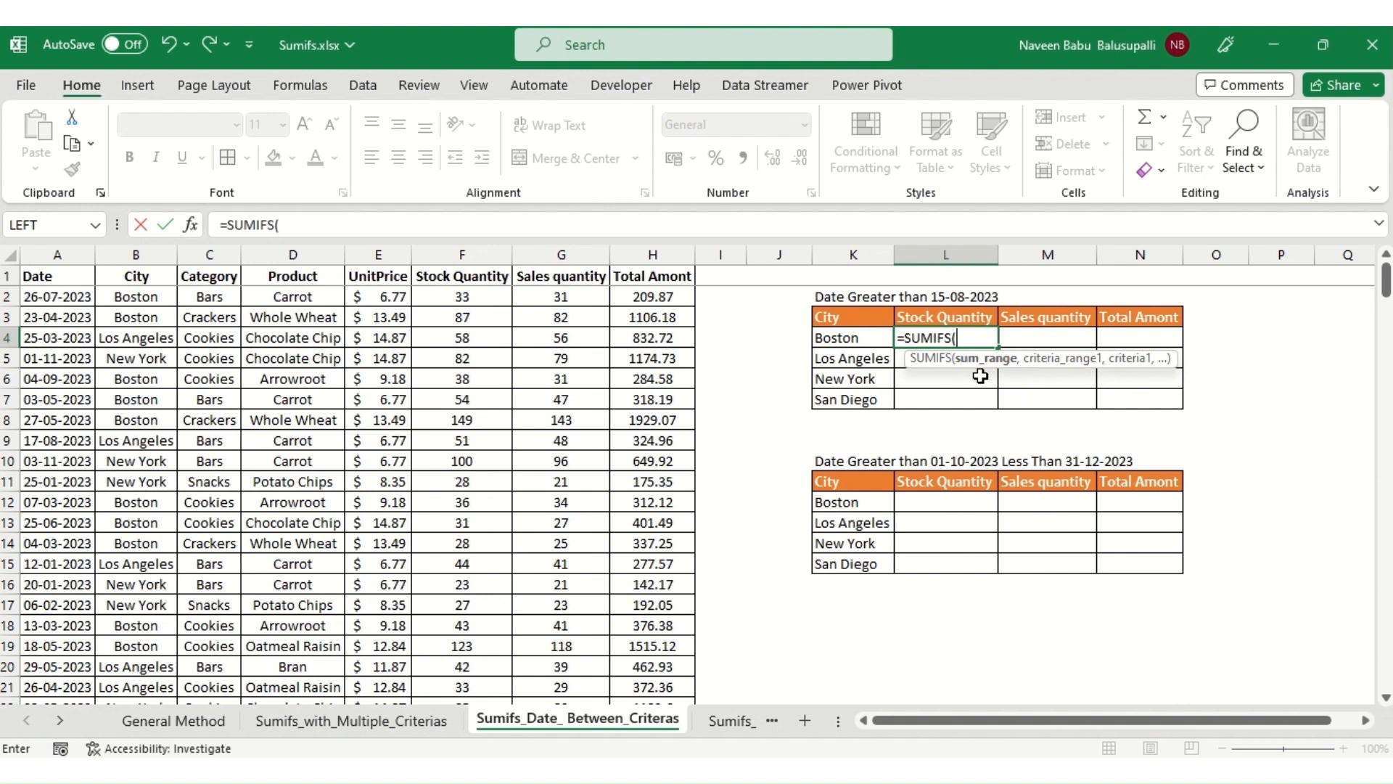
{"action": "key", "text": "Left"}
{"action": "key", "text": "Left"}
{"action": "key", "text": "Left"}
{"action": "key", "text": "Left"}
{"action": "key", "text": "Left"}
{"action": "key", "text": "Left"}
{"action": "key", "text": "ctrl+space"}
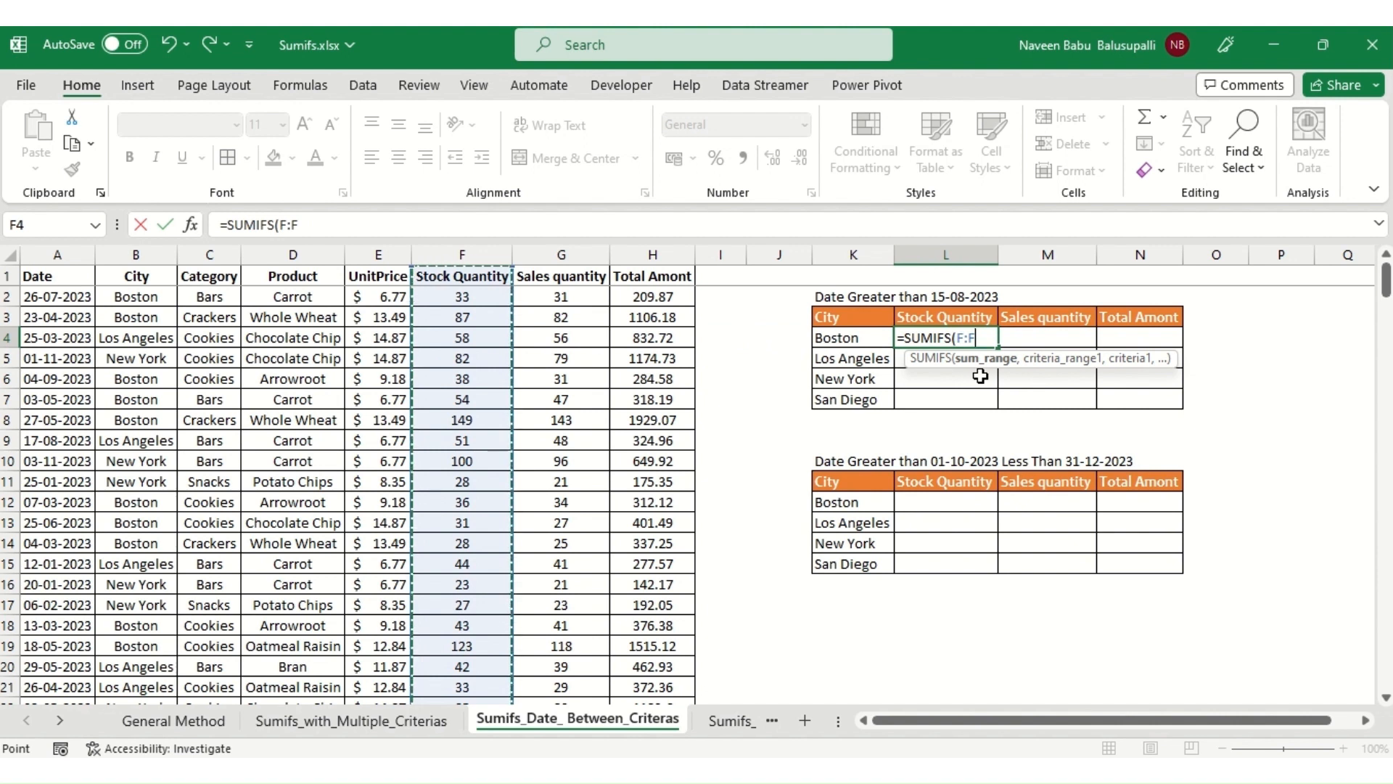
{"action": "type", "text": ","}
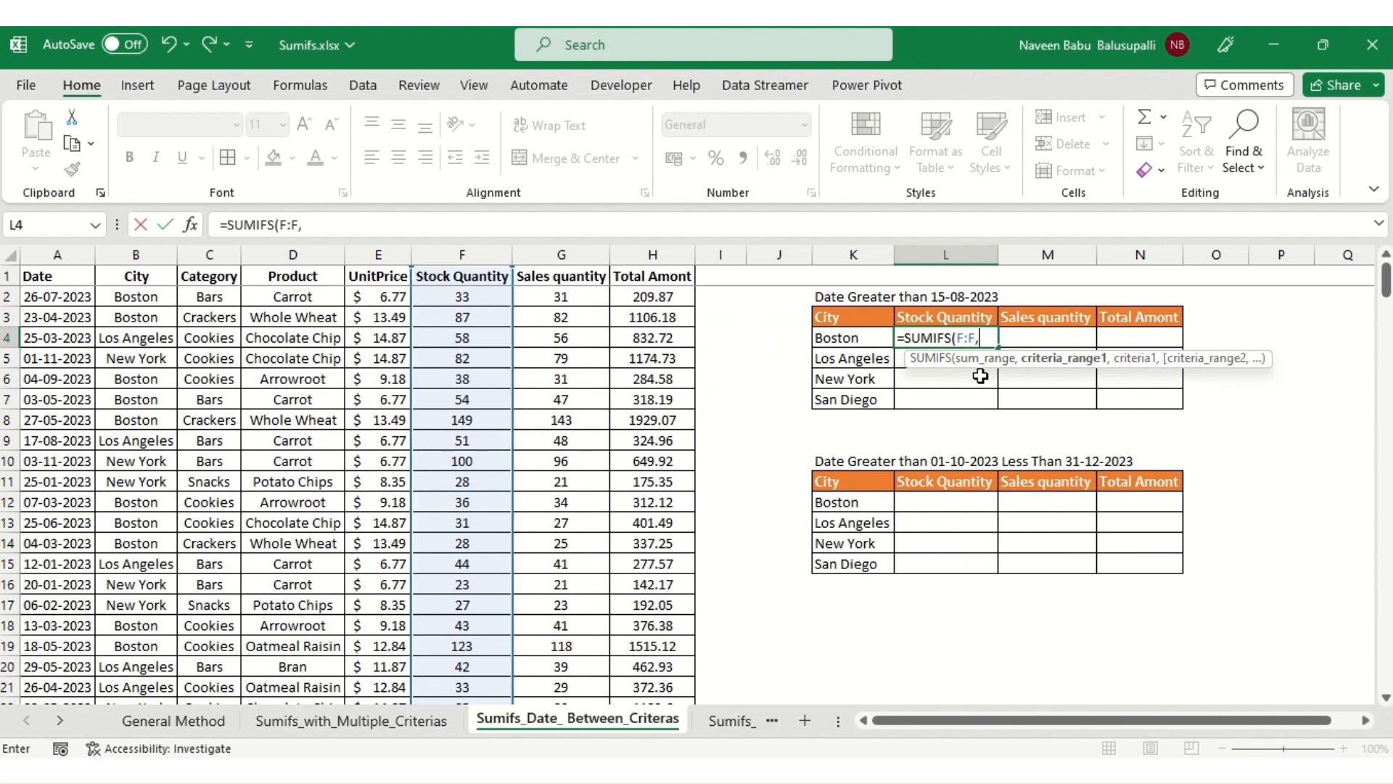
Add the whole City column as the first criteria range with the absolute reference $B:$B.
{"action": "key", "text": "Left"}
{"action": "key", "text": "Left"}
{"action": "key", "text": "Left"}
{"action": "key", "text": "Left"}
{"action": "key", "text": "Left"}
{"action": "key", "text": "Left"}
{"action": "key", "text": "Left"}
{"action": "key", "text": "Left"}
{"action": "key", "text": "Left"}
{"action": "key", "text": "Left"}
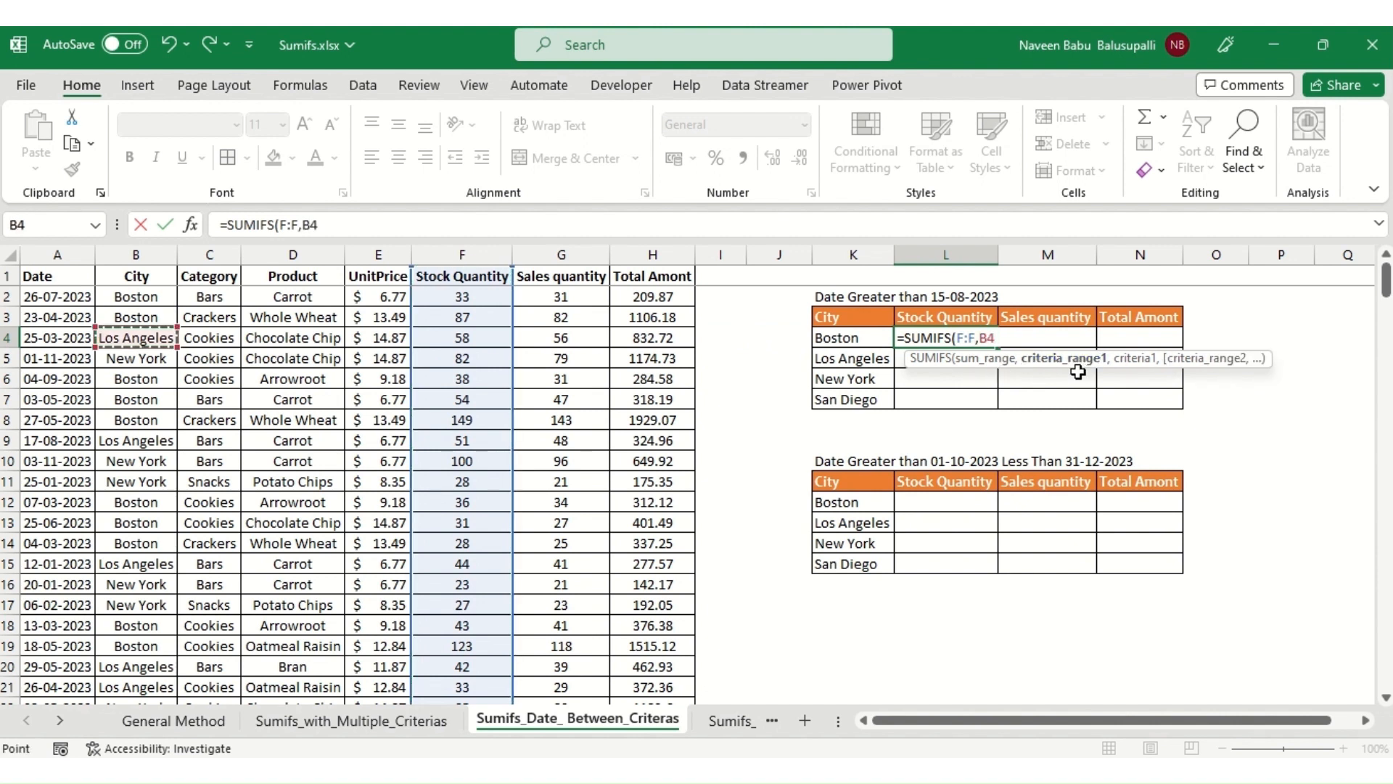
{"action": "key", "text": "ctrl+space"}
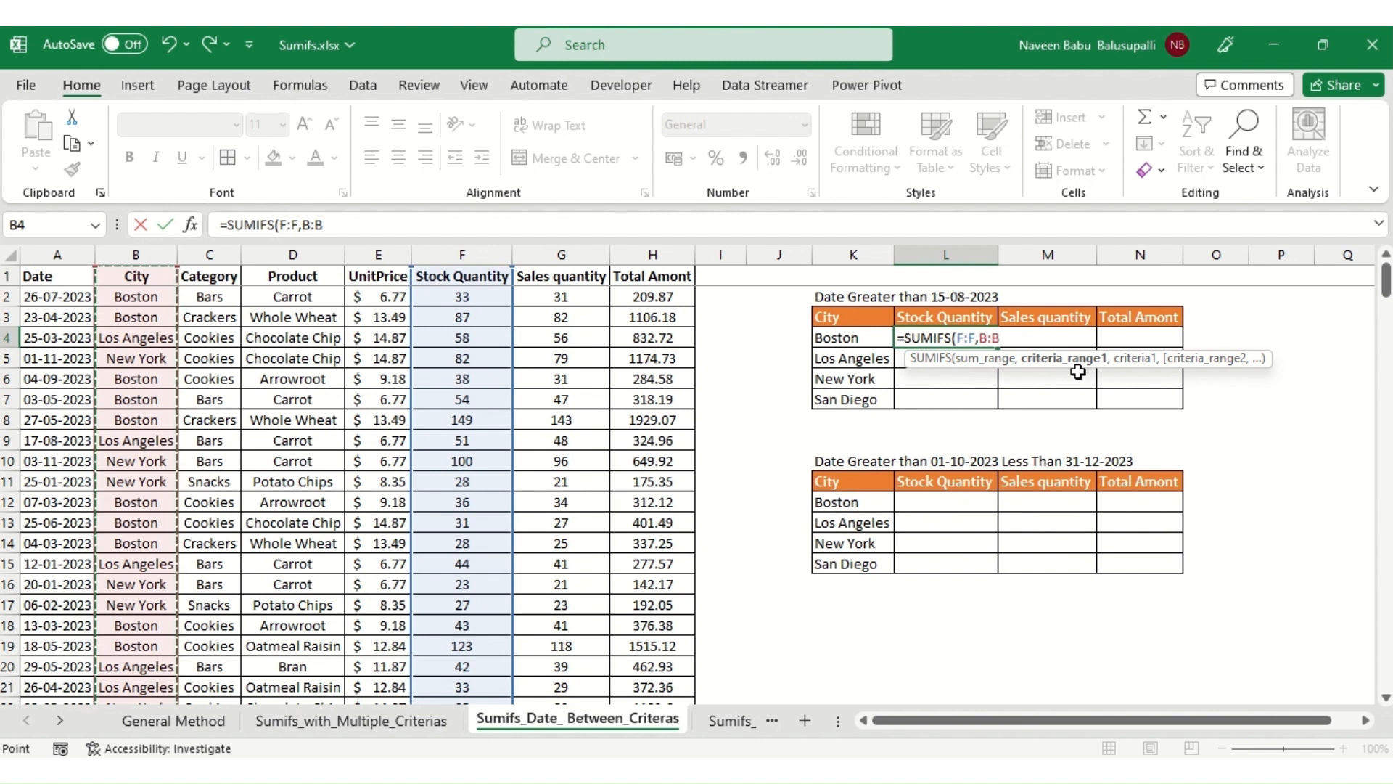
{"action": "key", "text": "F4"}
{"action": "type", "text": ","}
Set the first criterion to the row's City cell with its column locked, $K4.
{"action": "key", "text": "Left"}
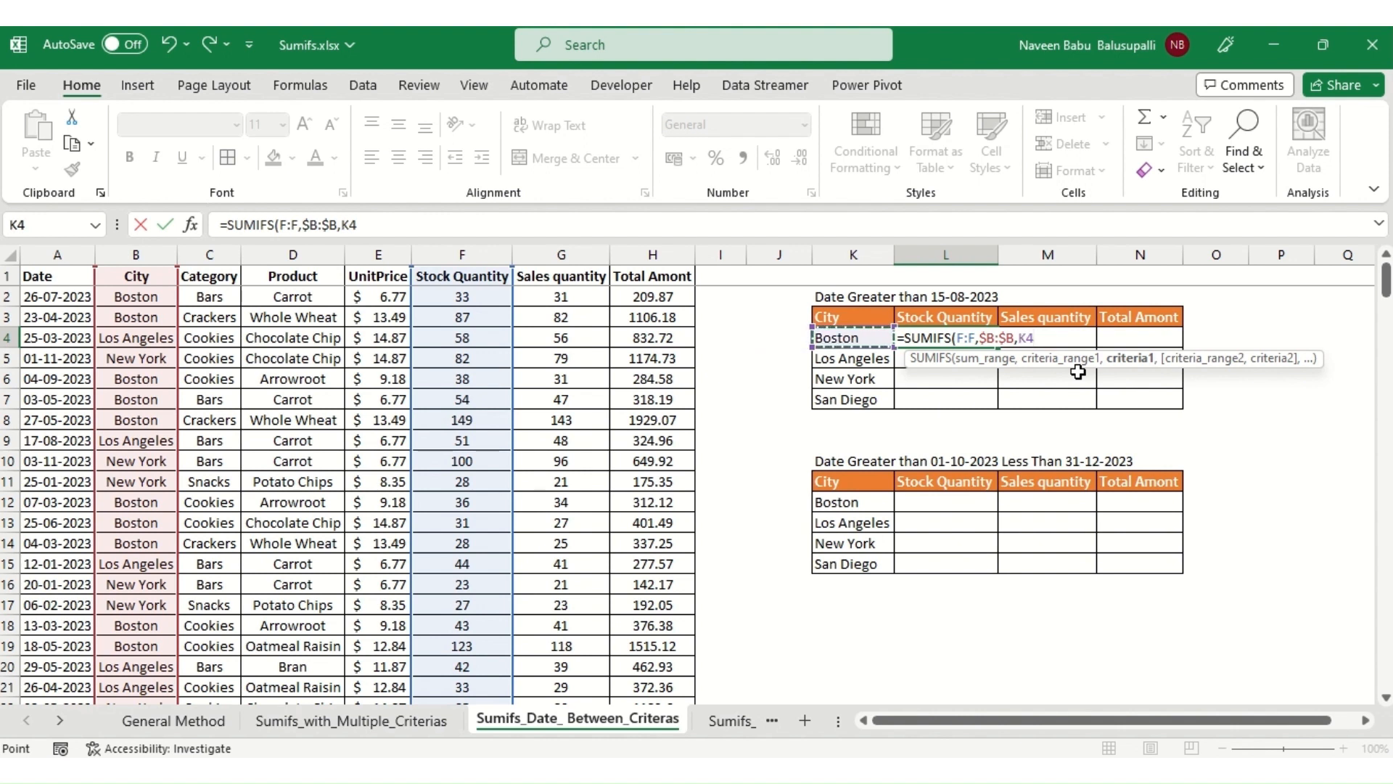
{"action": "key", "text": "F4"}
{"action": "key", "text": "F4"}
{"action": "key", "text": "F4"}
{"action": "type", "text": ","}
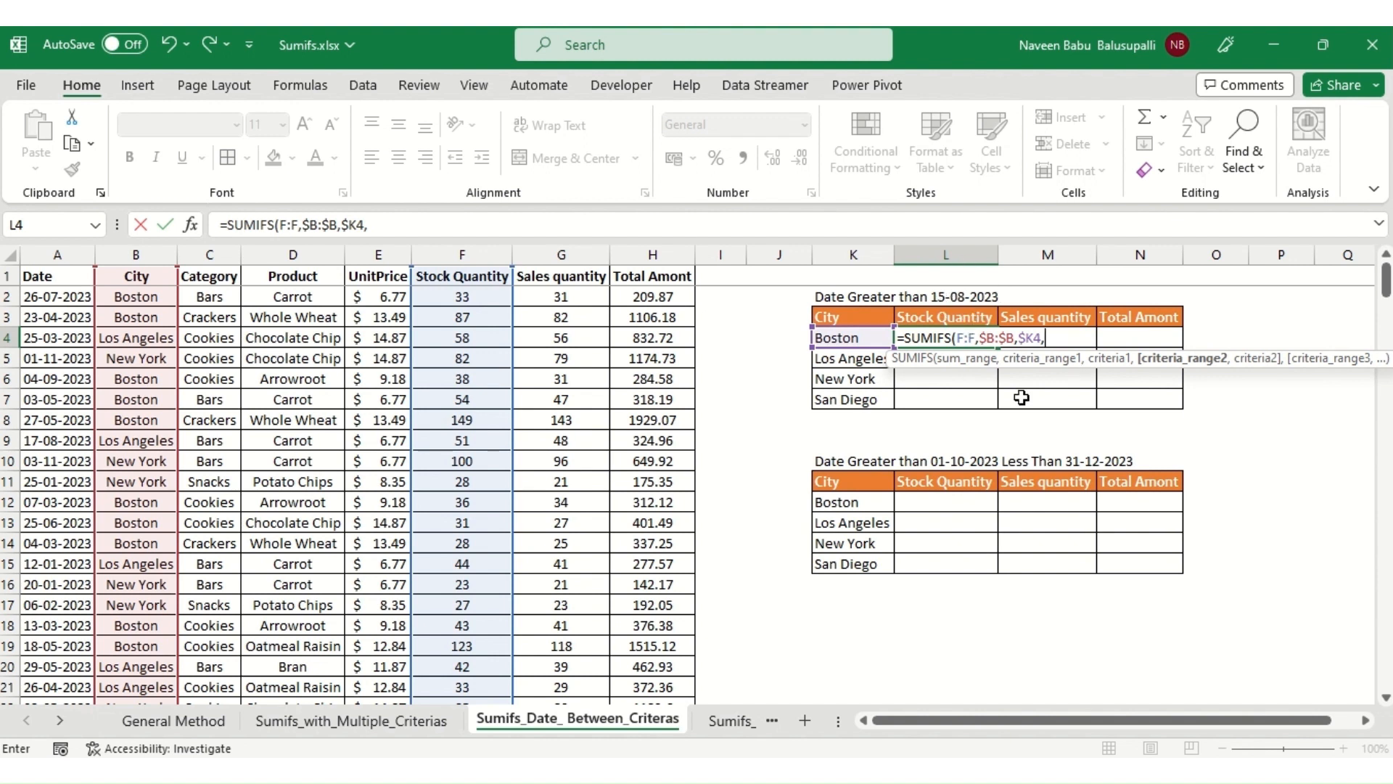
Add the whole Date column as the second criteria range with the absolute reference $A:$A.
{"action": "key", "text": "Left"}
{"action": "key", "text": "Left"}
{"action": "key", "text": "Left"}
{"action": "key", "text": "Left"}
{"action": "key", "text": "Left"}
{"action": "key", "text": "Left"}
{"action": "key", "text": "Left"}
{"action": "key", "text": "Left"}
{"action": "key", "text": "Left"}
{"action": "key", "text": "Left"}
{"action": "key", "text": "Left"}
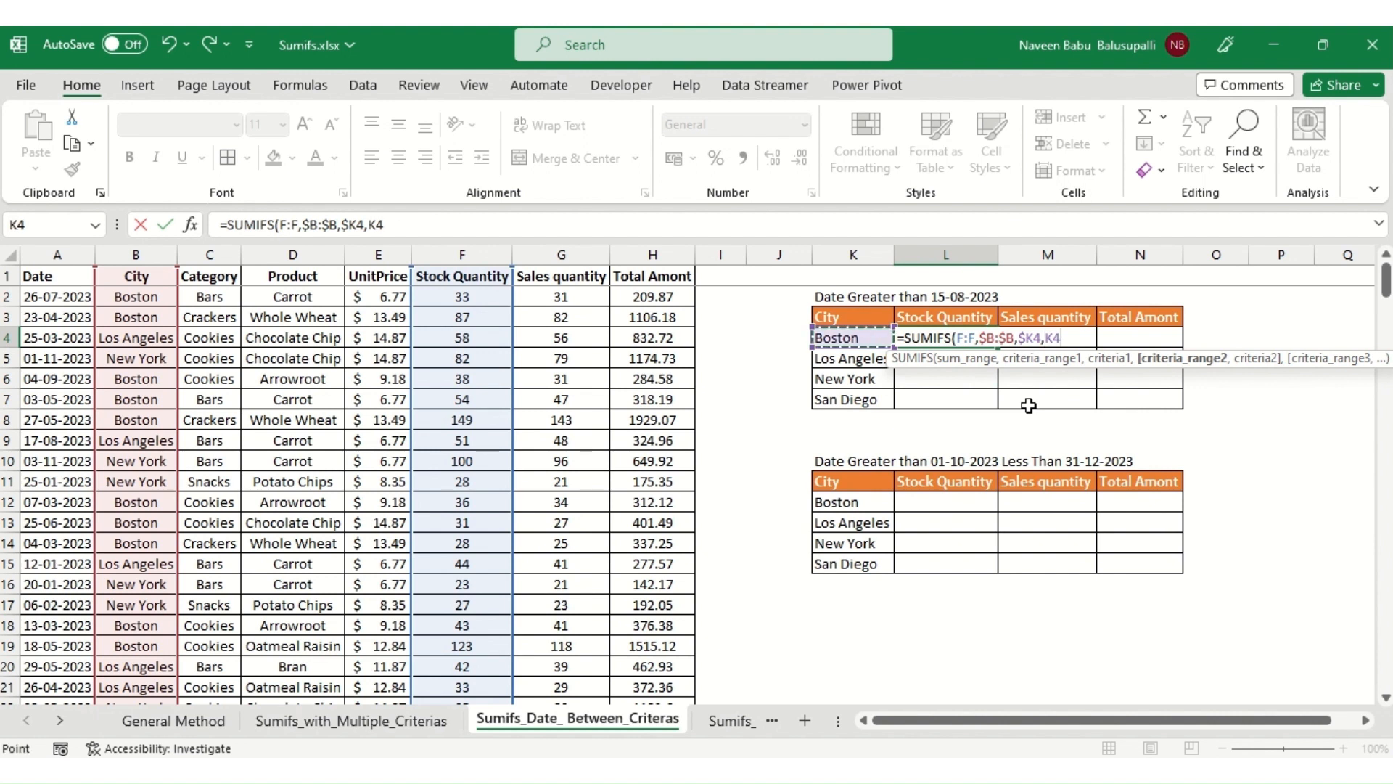
{"action": "key", "text": "ctrl+space"}
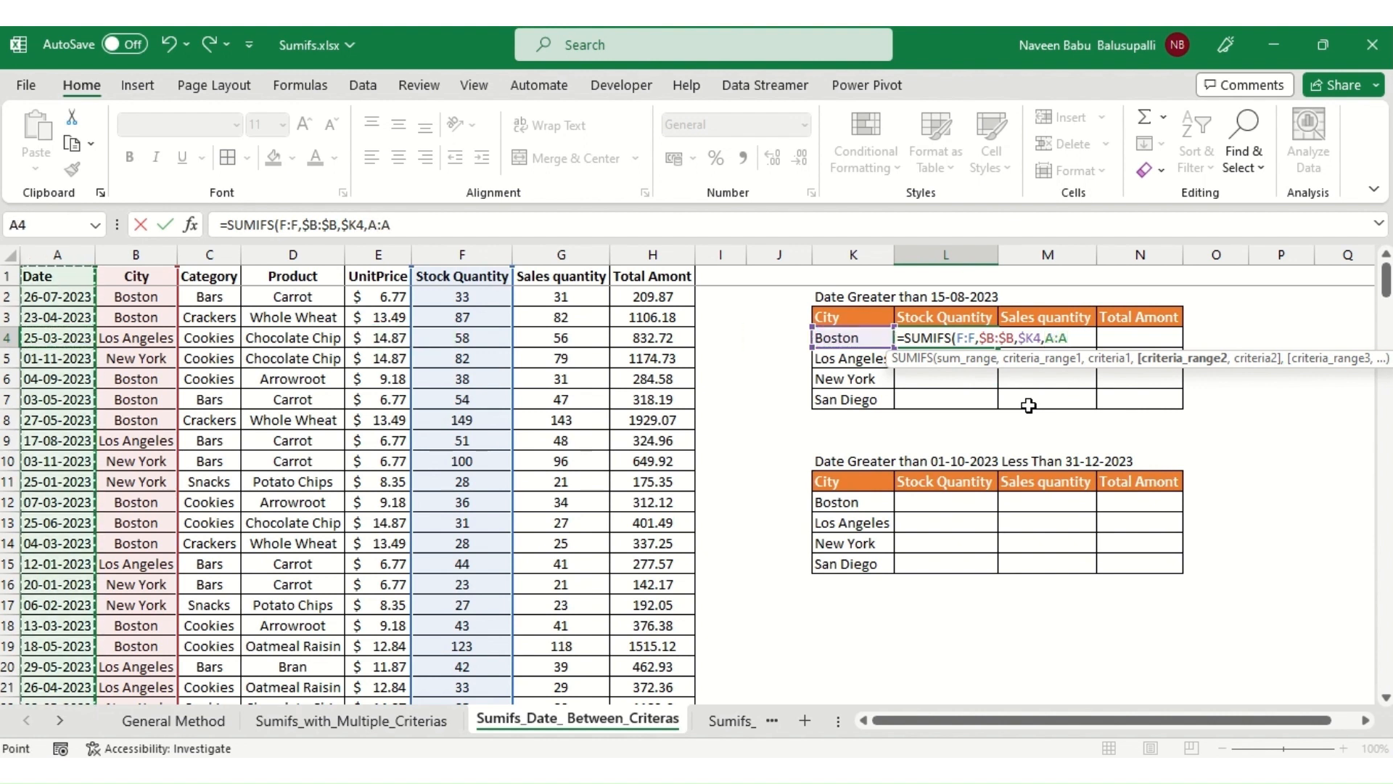
{"action": "key", "text": "F4"}
{"action": "type", "text": ","}
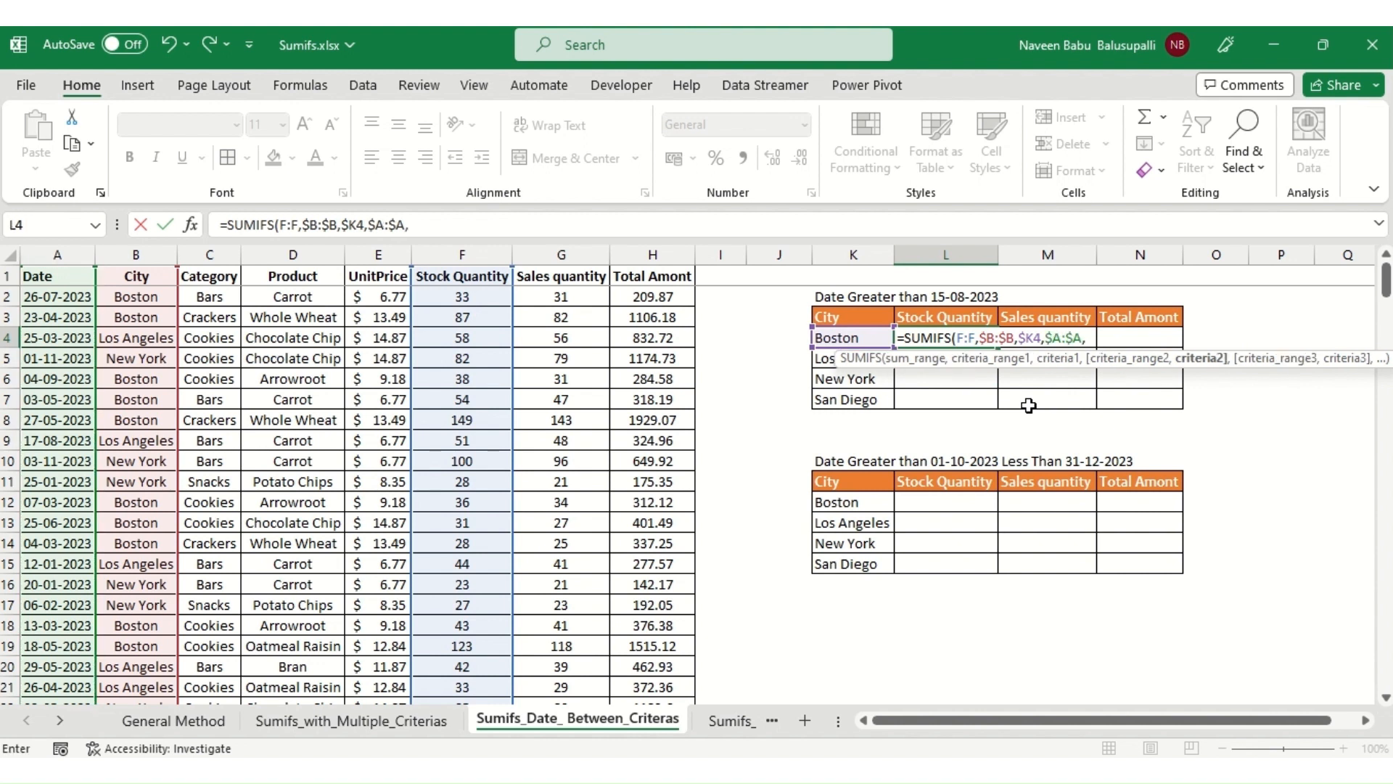
Set the date criterion to ">=15-08-2023" and complete the formula in L4.
{"action": "type", "text": "\">=15-08-2023"}
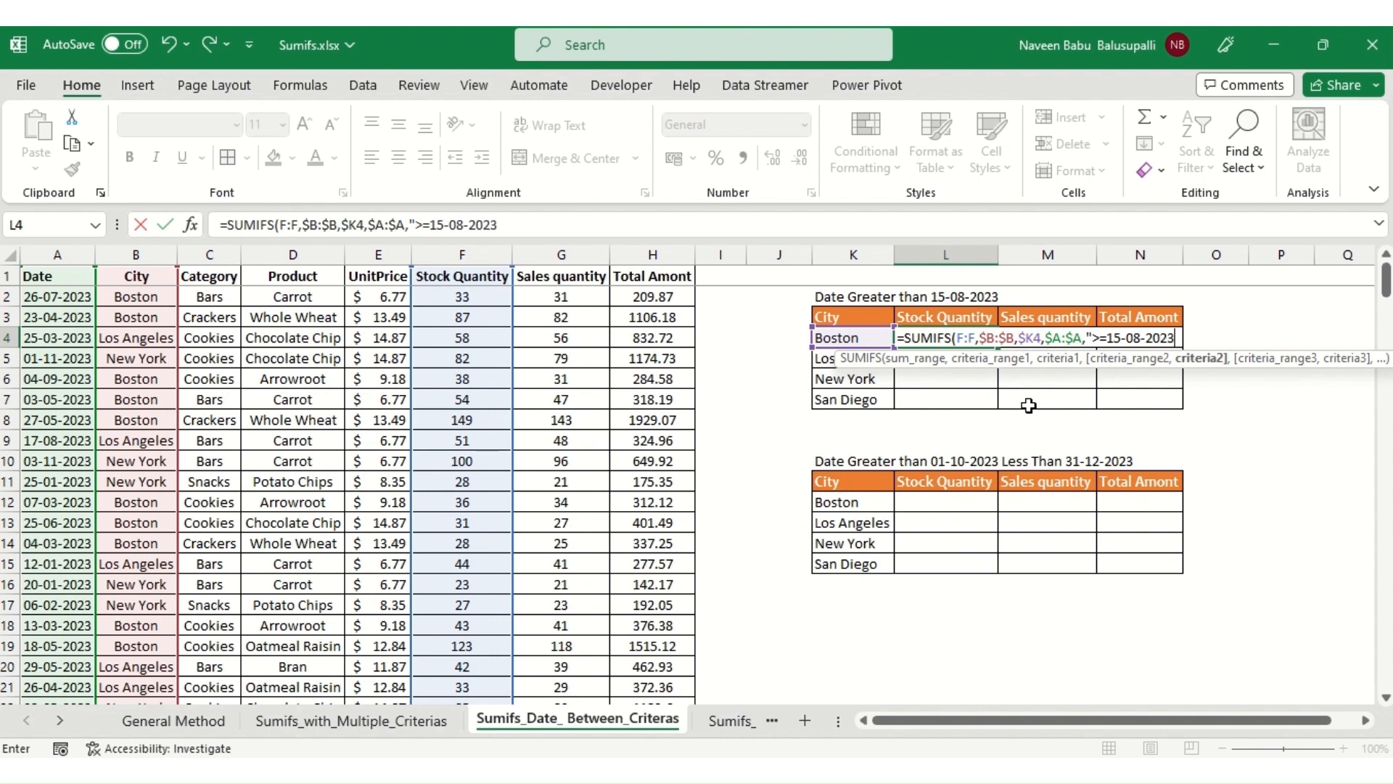
{"action": "type", "text": "\""}
{"action": "key", "text": "Return"}
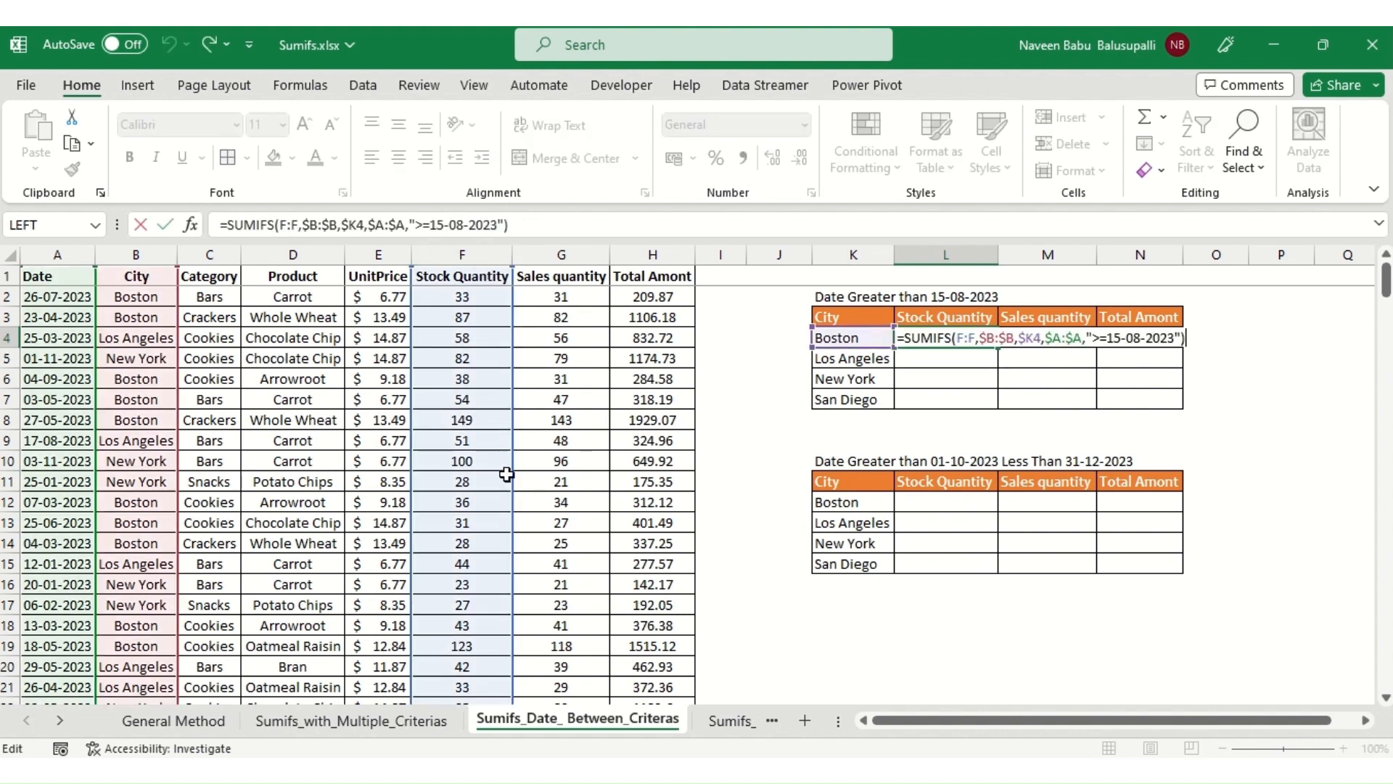
{"action": "key", "text": "Escape"}
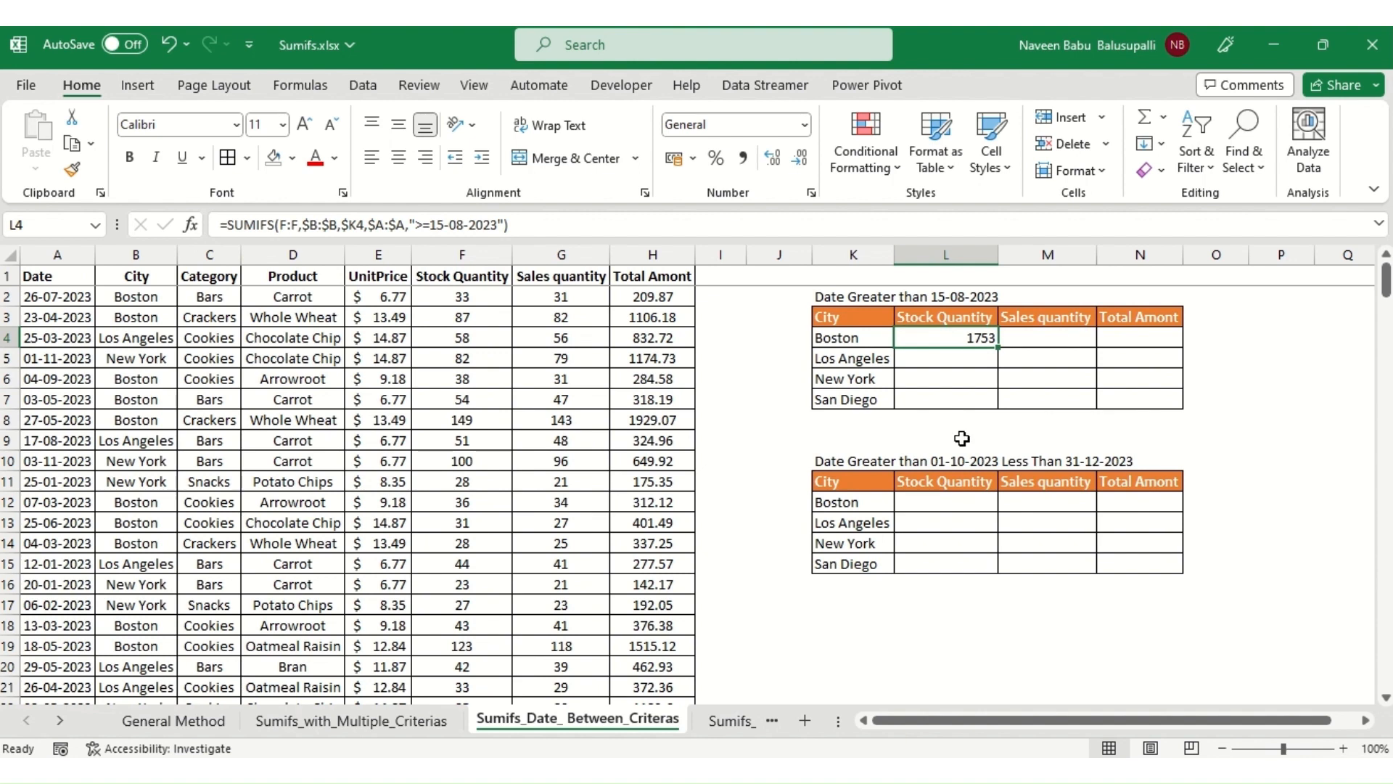
Turn on filtering for the header row of the source data starting at A1.
{"action": "key", "text": "Left"}
{"action": "key", "text": "Left"}
{"action": "key", "text": "Left"}
{"action": "key", "text": "Left"}
{"action": "key", "text": "Up"}
{"action": "key", "text": "Up"}
{"action": "key", "text": "Up"}
{"action": "key", "text": "ctrl+shift+l"}
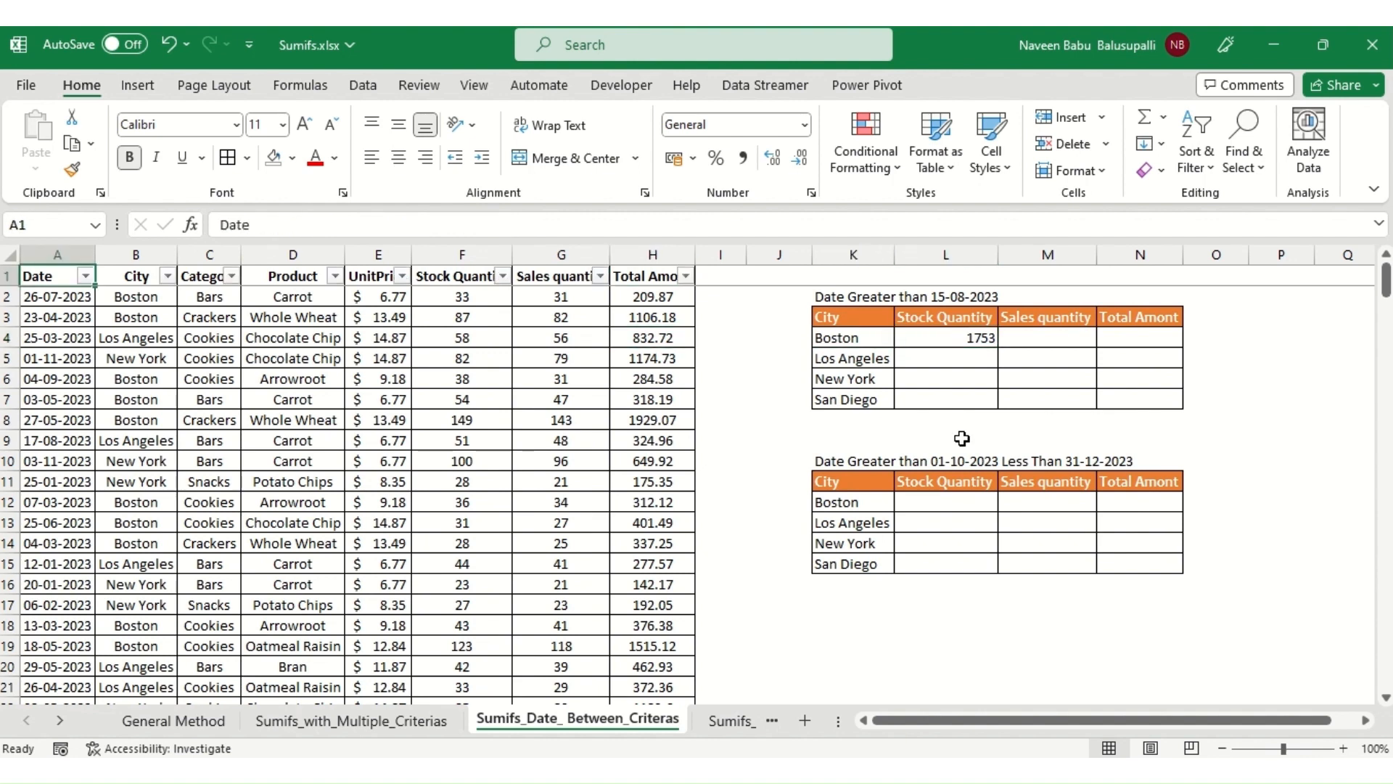
Filter the Date column with a custom filter to dates after or equal to 15-08-2023.
{"action": "key", "text": "Right"}
{"action": "key", "text": "Right"}
{"action": "key", "text": "Left"}
{"action": "key", "text": "Left"}
{"action": "key", "text": "alt+Down"}
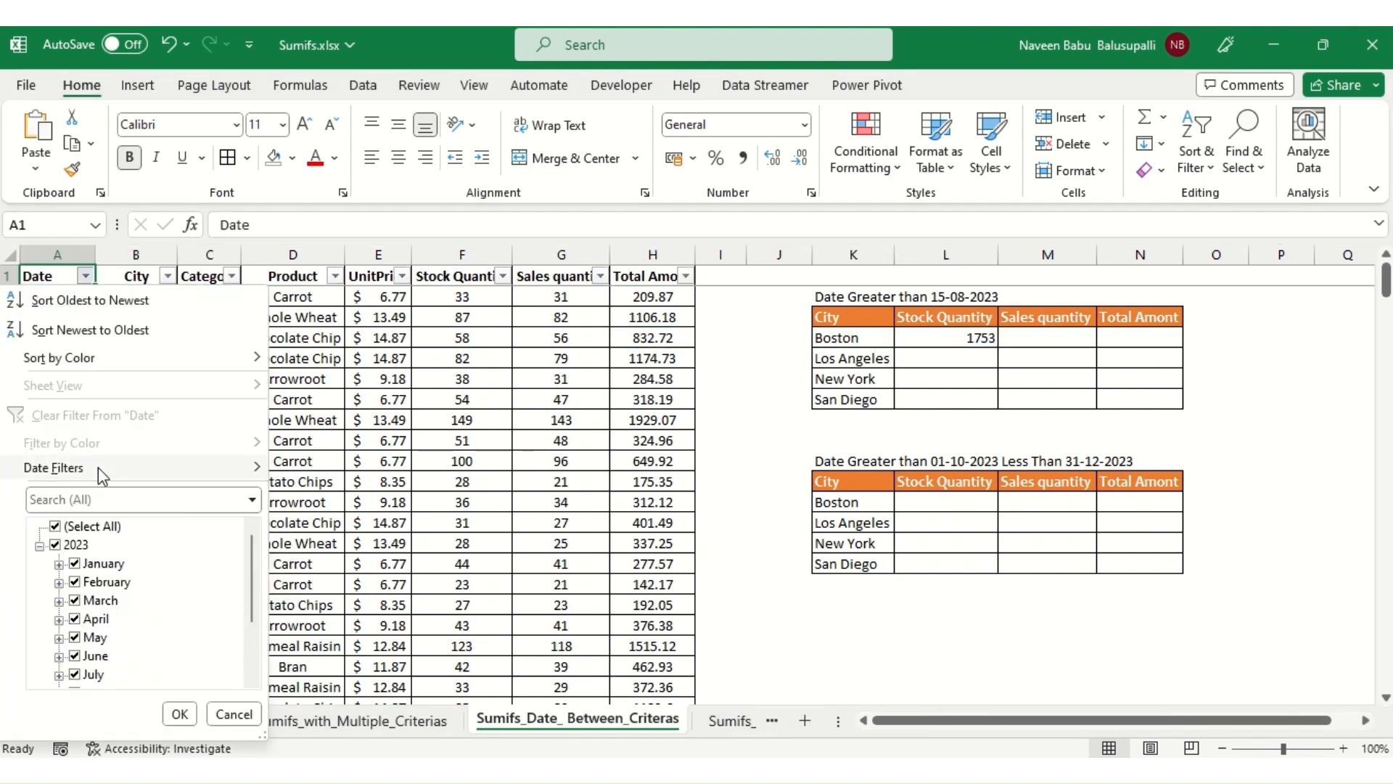
{"action": "mouse_move", "coordinate": [98, 467]}
{"action": "left_click", "coordinate": [352, 737]}
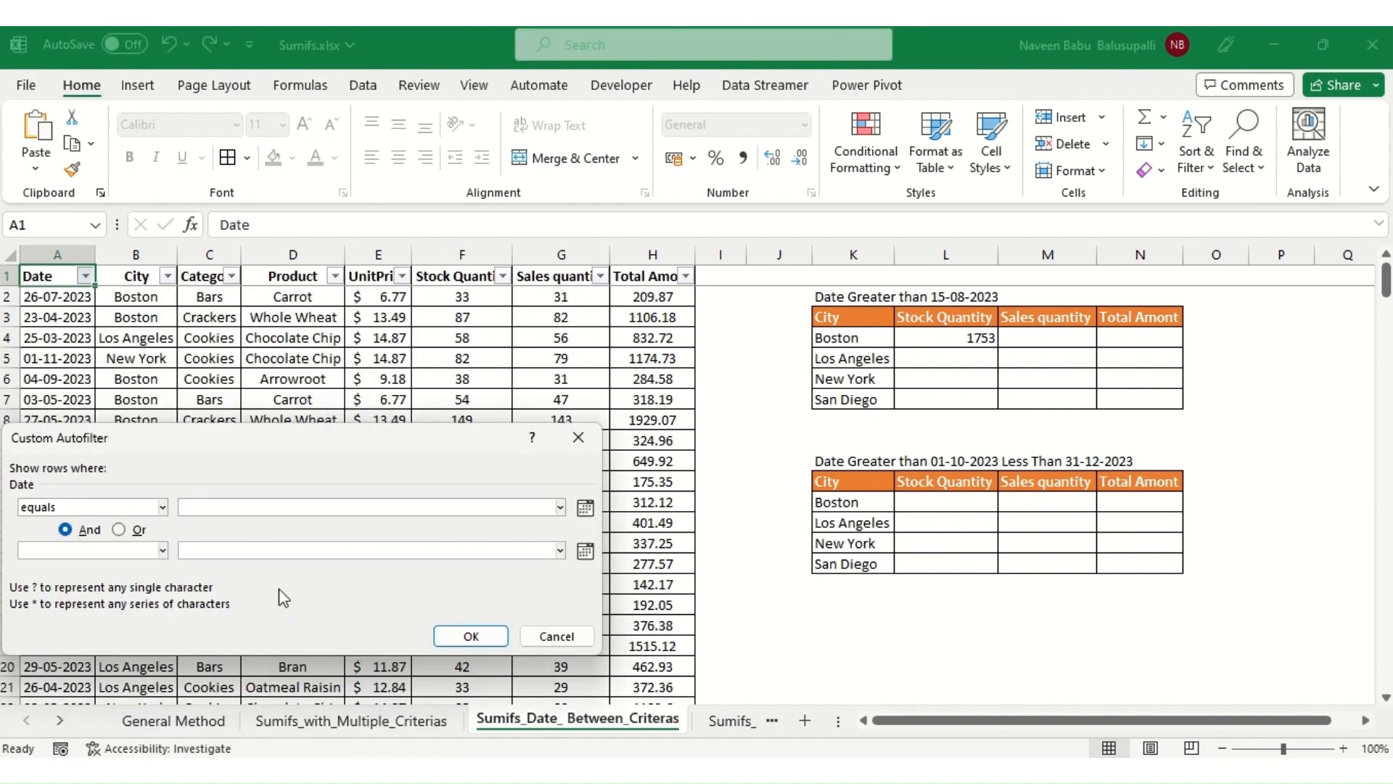
{"action": "left_click", "coordinate": [163, 506]}
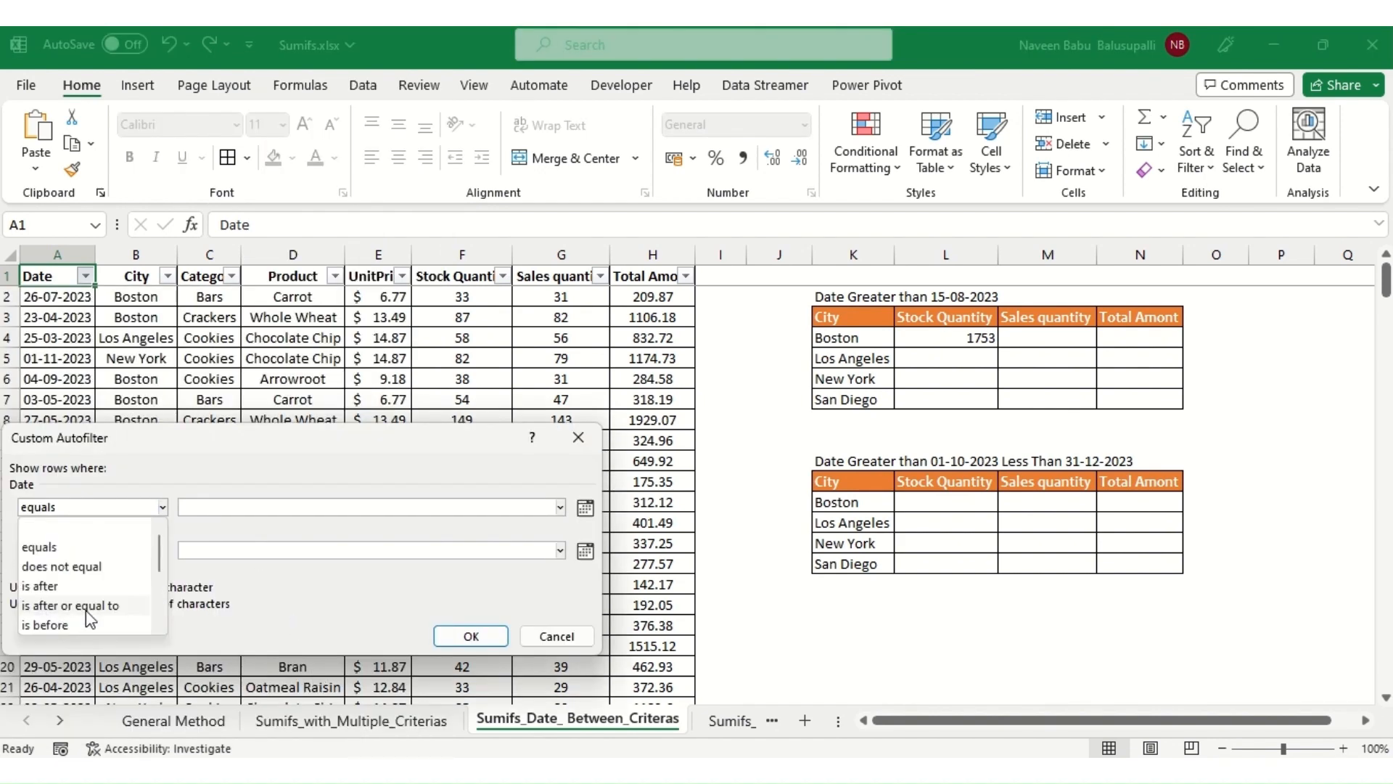
{"action": "left_click", "coordinate": [87, 607]}
{"action": "left_click", "coordinate": [586, 507]}
{"action": "left_click", "coordinate": [630, 612]}
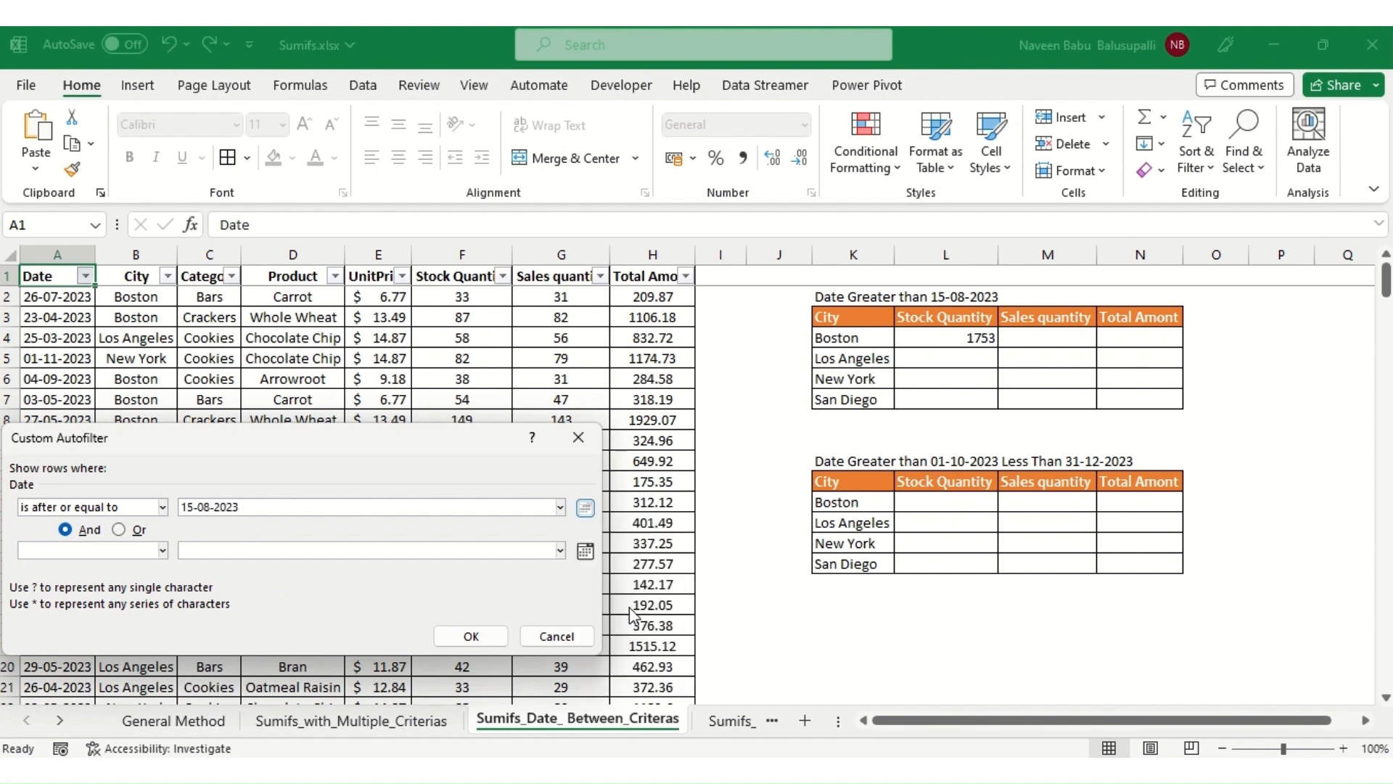
{"action": "left_click", "coordinate": [471, 636]}
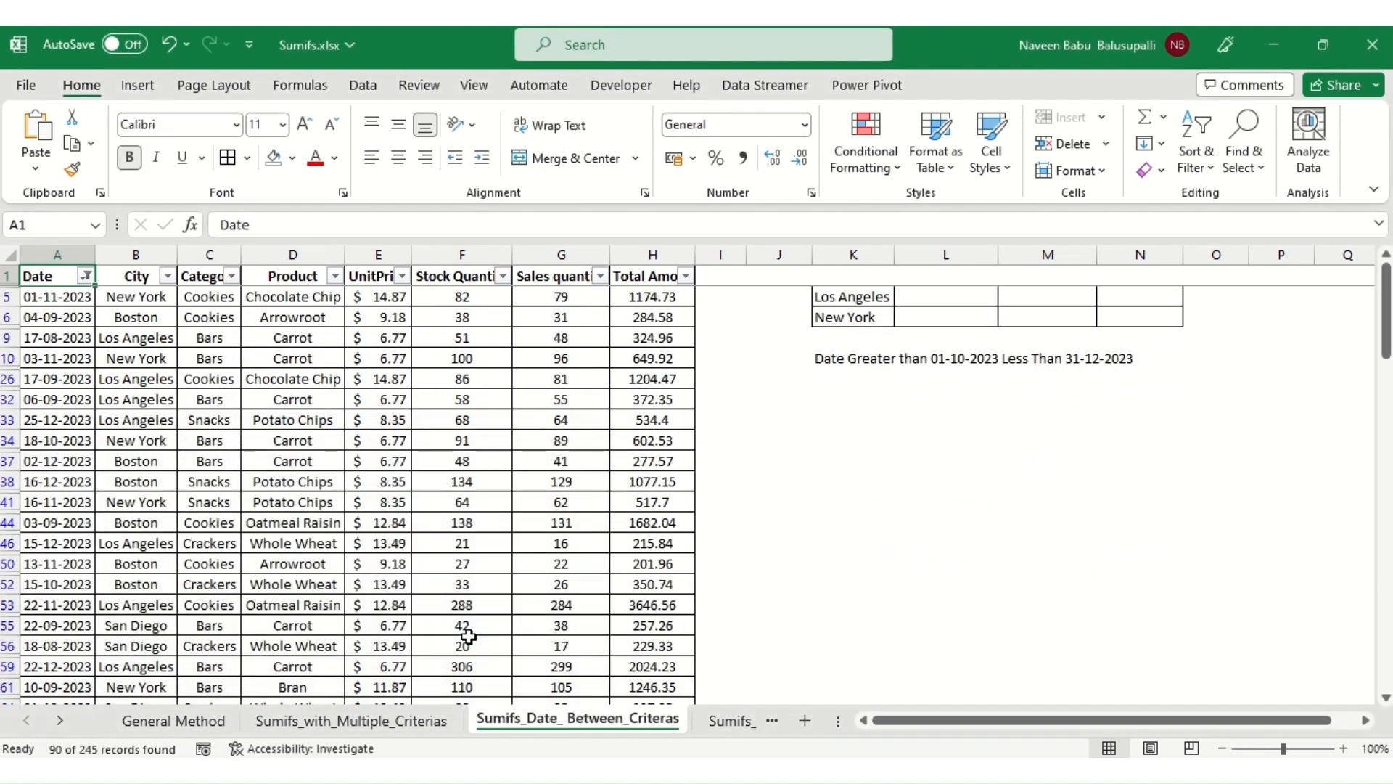
Filter the City column to show only the Boston rows.
{"action": "left_click", "coordinate": [167, 276]}
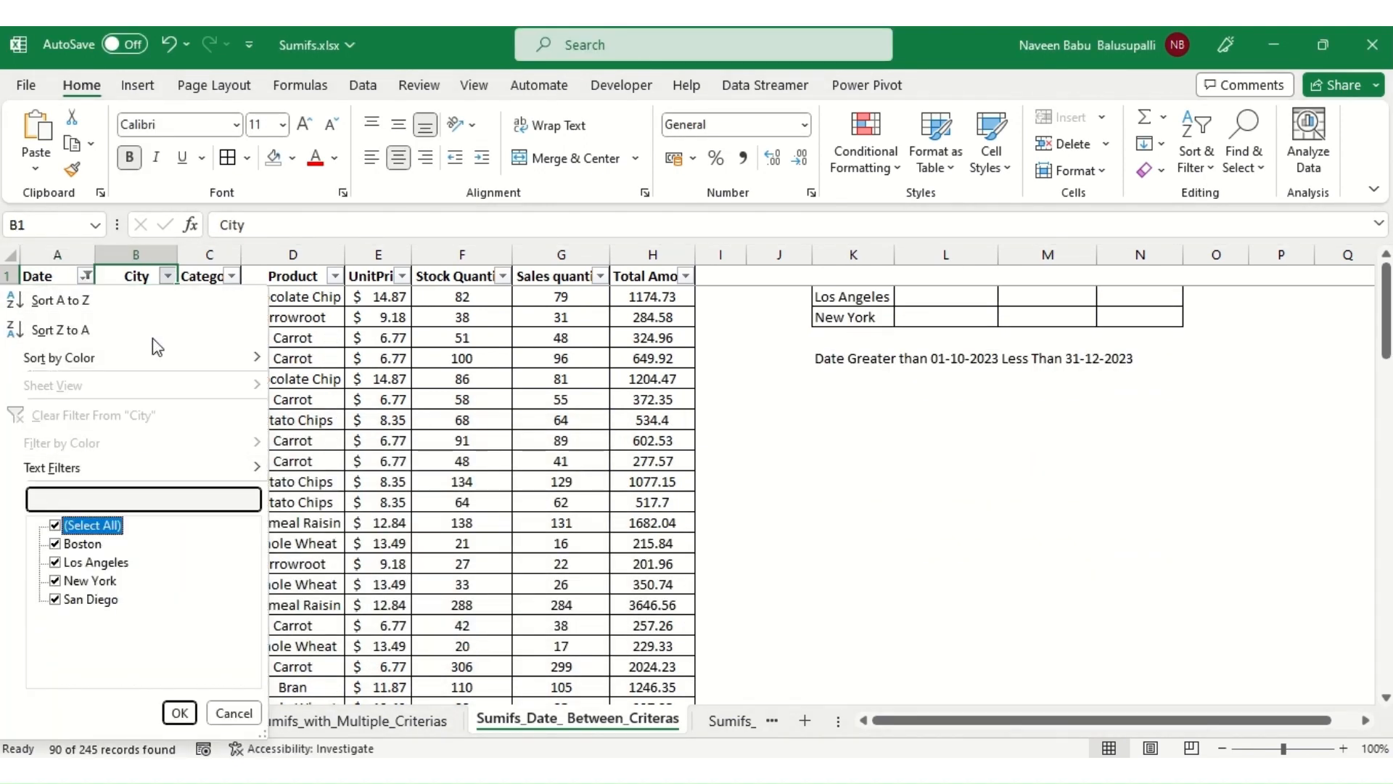
{"action": "key", "text": "space"}
{"action": "key", "text": "Down"}
{"action": "key", "text": "space"}
{"action": "key", "text": "Return"}
Select the filtered Stock Quantity values to check their sum against the formula in L4.
{"action": "key", "text": "Down"}
{"action": "key", "text": "Right"}
{"action": "key", "text": "Right"}
{"action": "key", "text": "Right"}
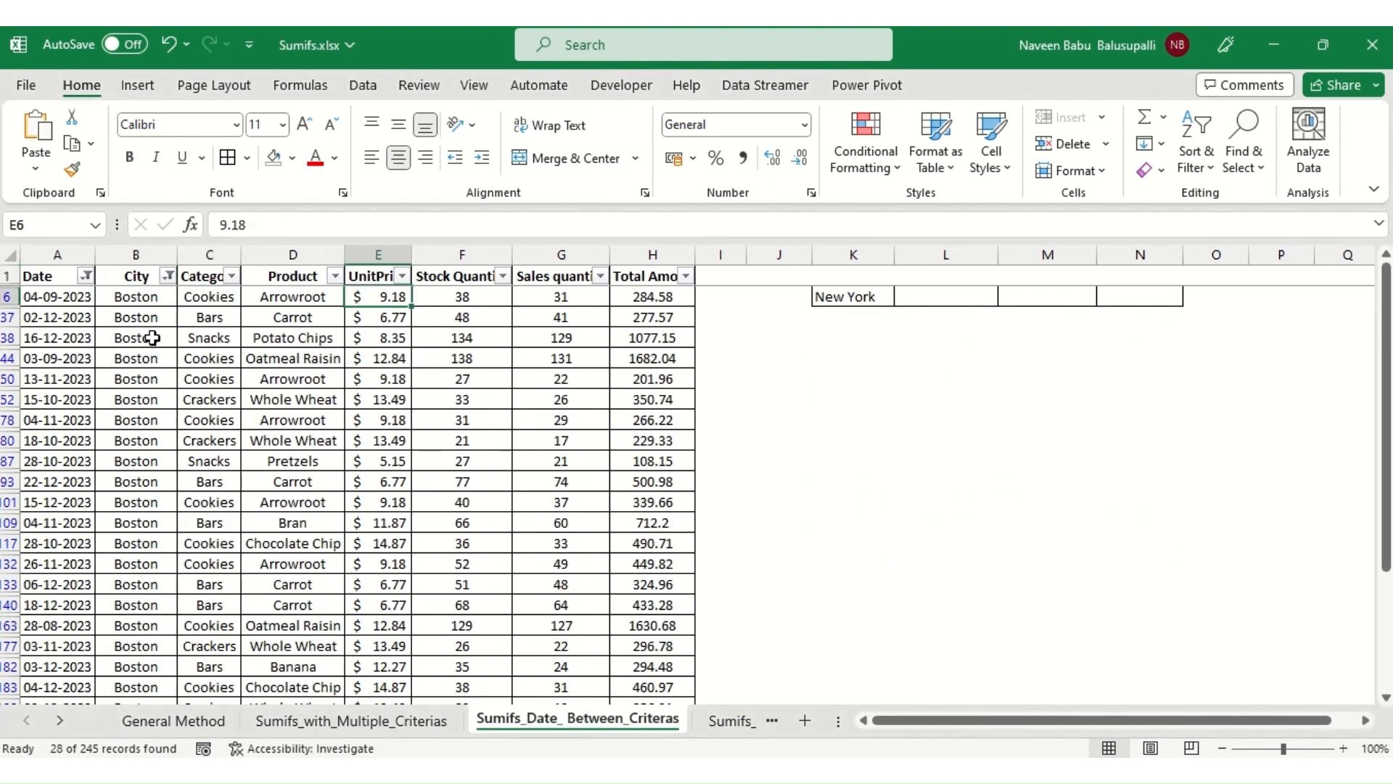
{"action": "key", "text": "Right"}
{"action": "key", "text": "ctrl+shift+Down"}
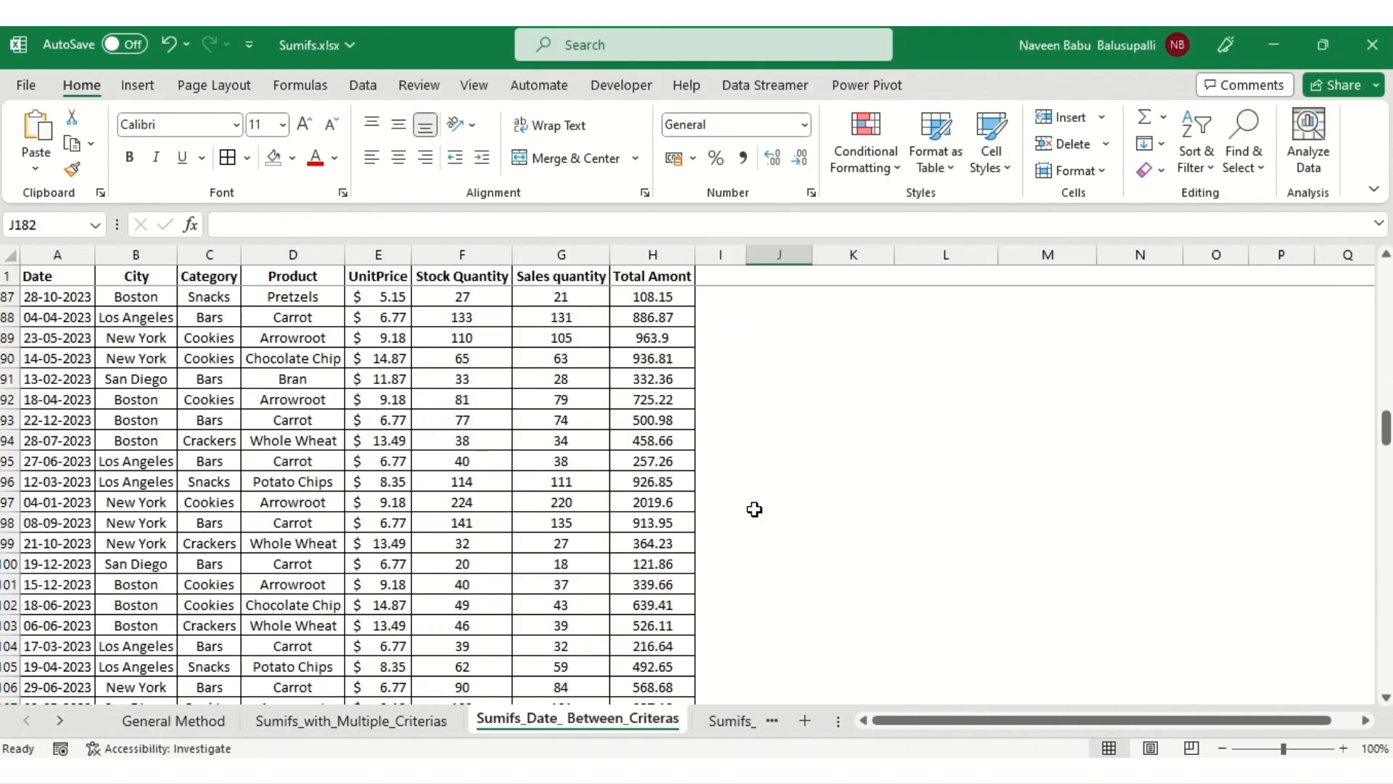
Return to the first date table and inspect the SUMIFS formula in its Boston Stock Quantity cell, L4.
{"action": "key", "text": "ctrl+Up"}
{"action": "key", "text": "Down"}
{"action": "key", "text": "Down"}
{"action": "key", "text": "Down"}
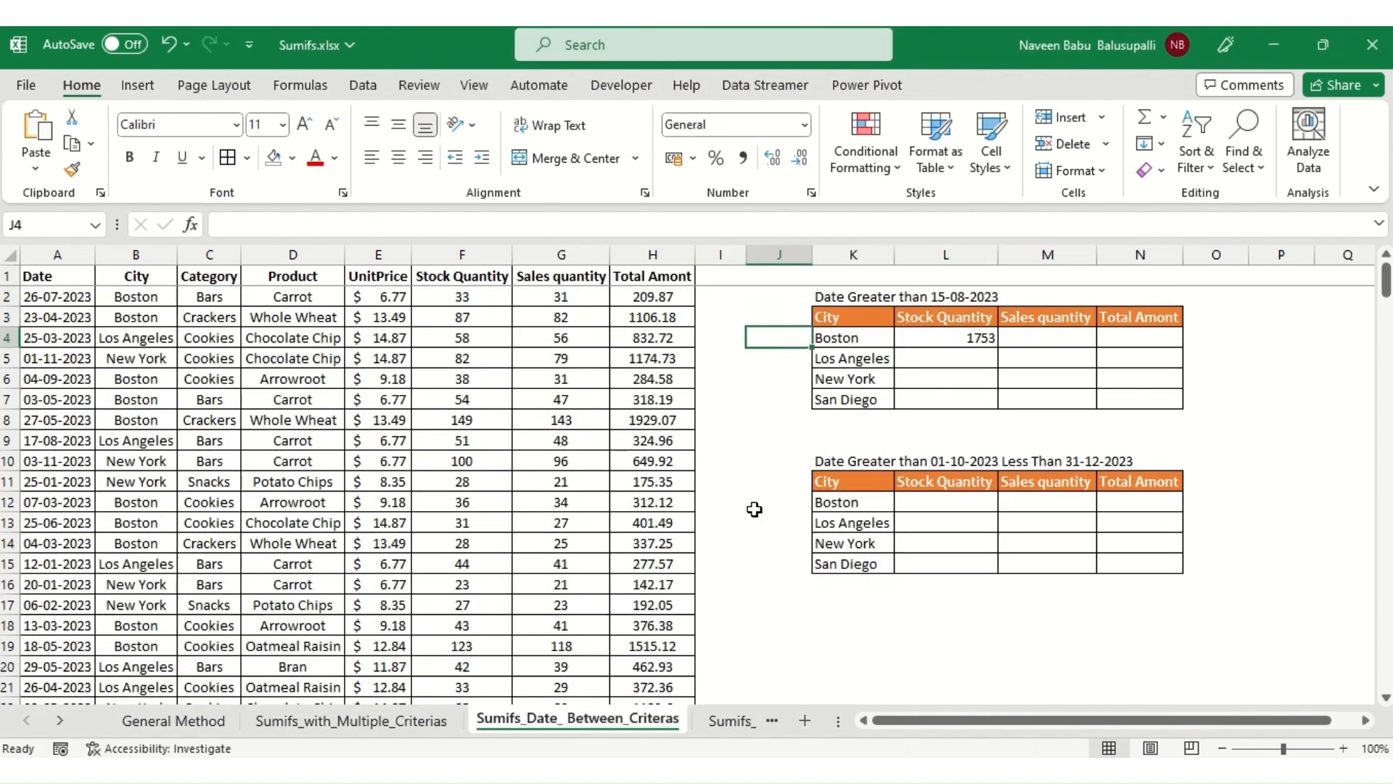
{"action": "key", "text": "Right"}
{"action": "key", "text": "Right"}
{"action": "key", "text": "F2"}
{"action": "key", "text": "Escape"}
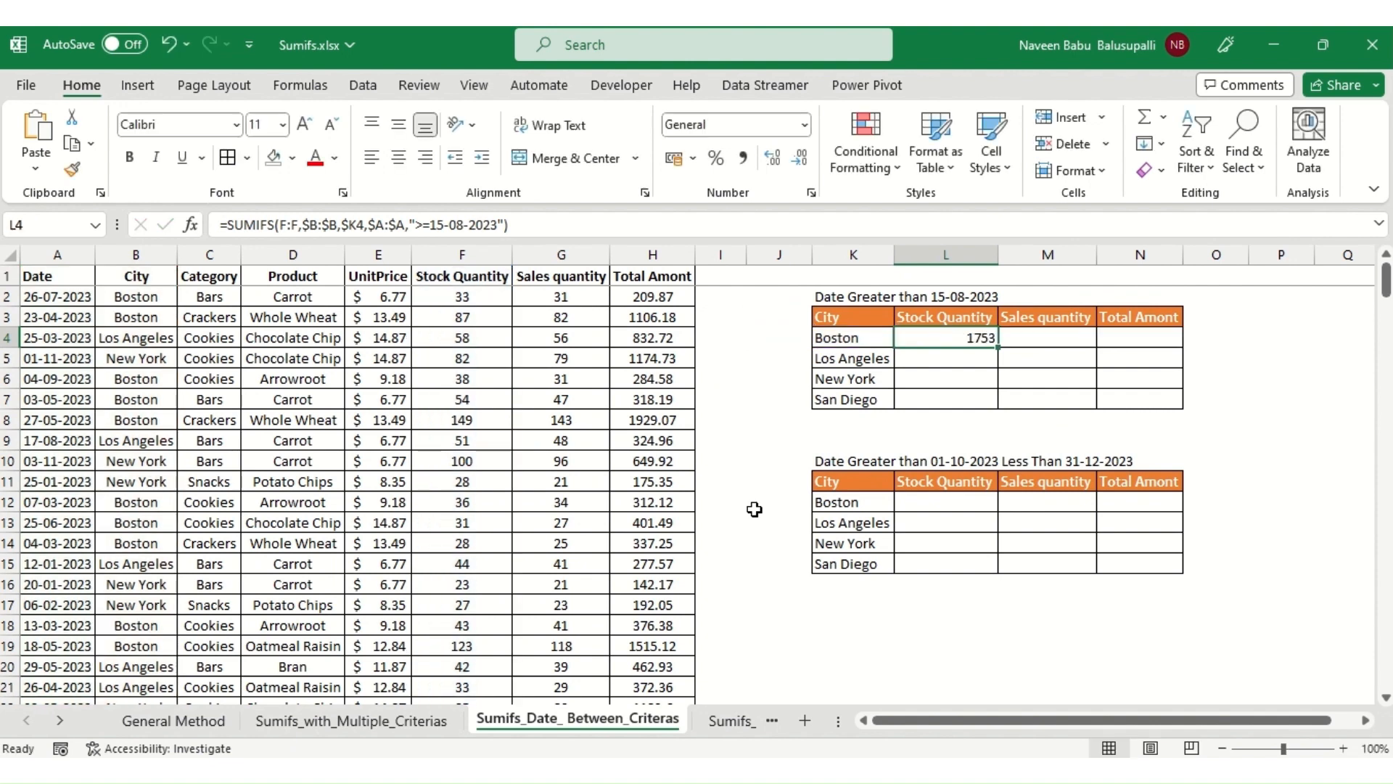
Copy the formula in L4 down the Stock Quantity column to the San Diego row.
{"action": "key", "text": "Left"}
{"action": "key", "text": "ctrl+Down"}
{"action": "key", "text": "Right"}
{"action": "key", "text": "ctrl+shift+Up"}
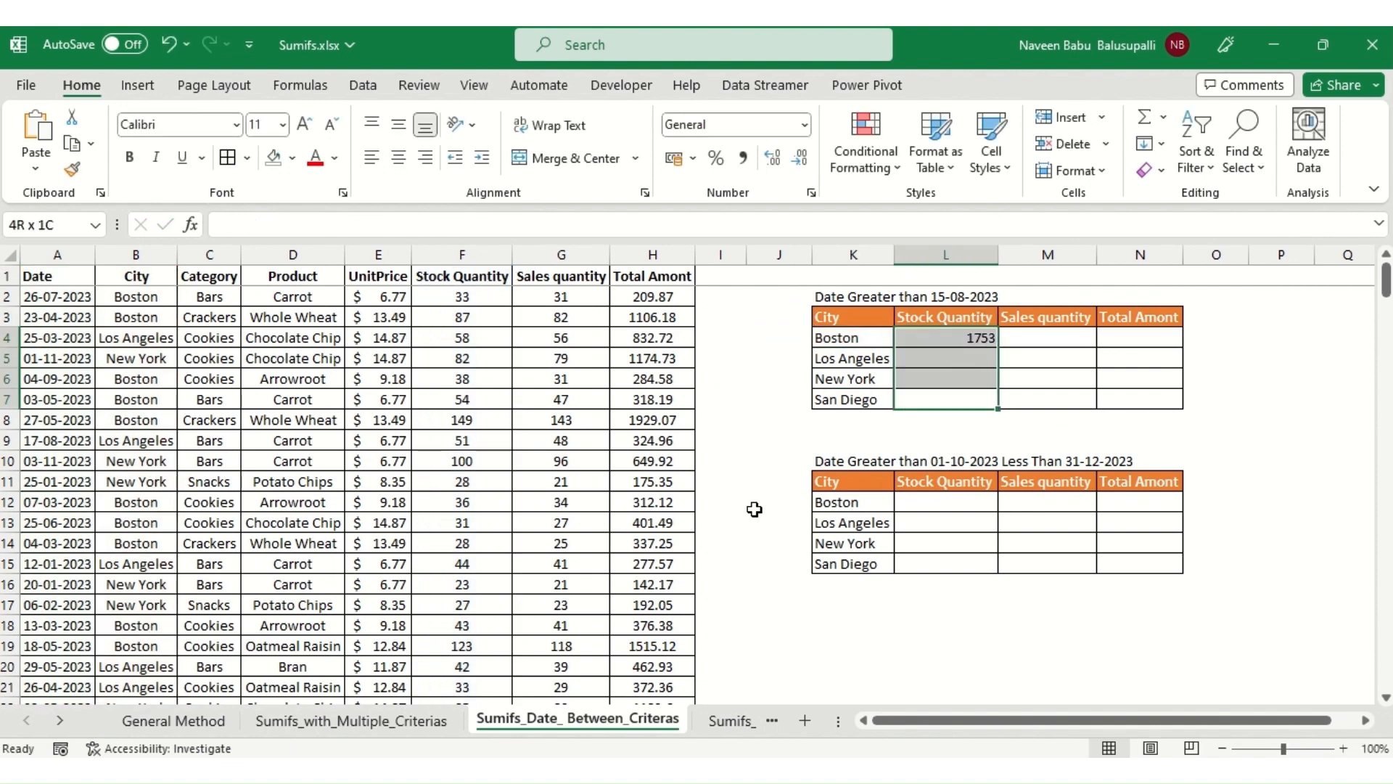
{"action": "key", "text": "ctrl+d"}
Copy the formulas in L4:L7 across into the Sales quantity and Total Amont columns.
{"action": "key", "text": "shift+Right"}
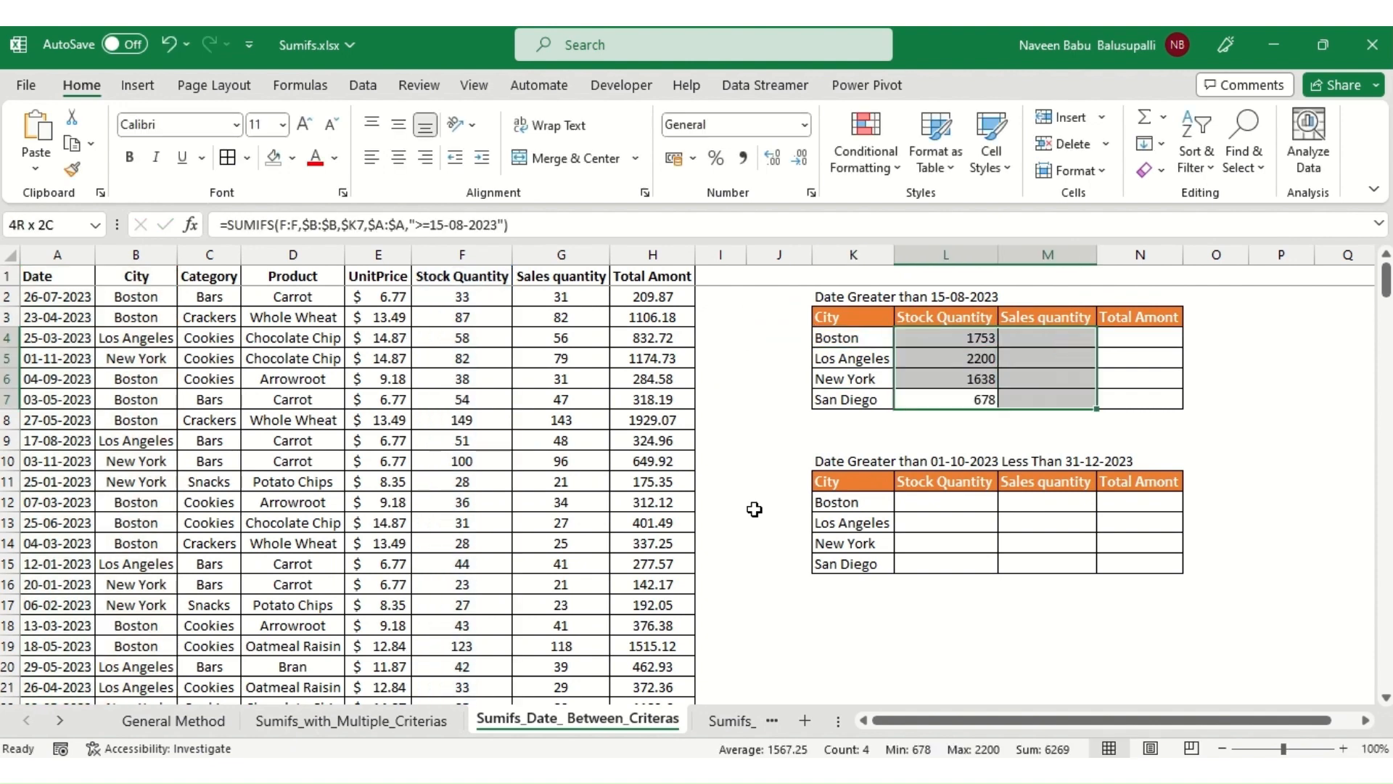
{"action": "key", "text": "shift+Right"}
{"action": "key", "text": "ctrl+r"}
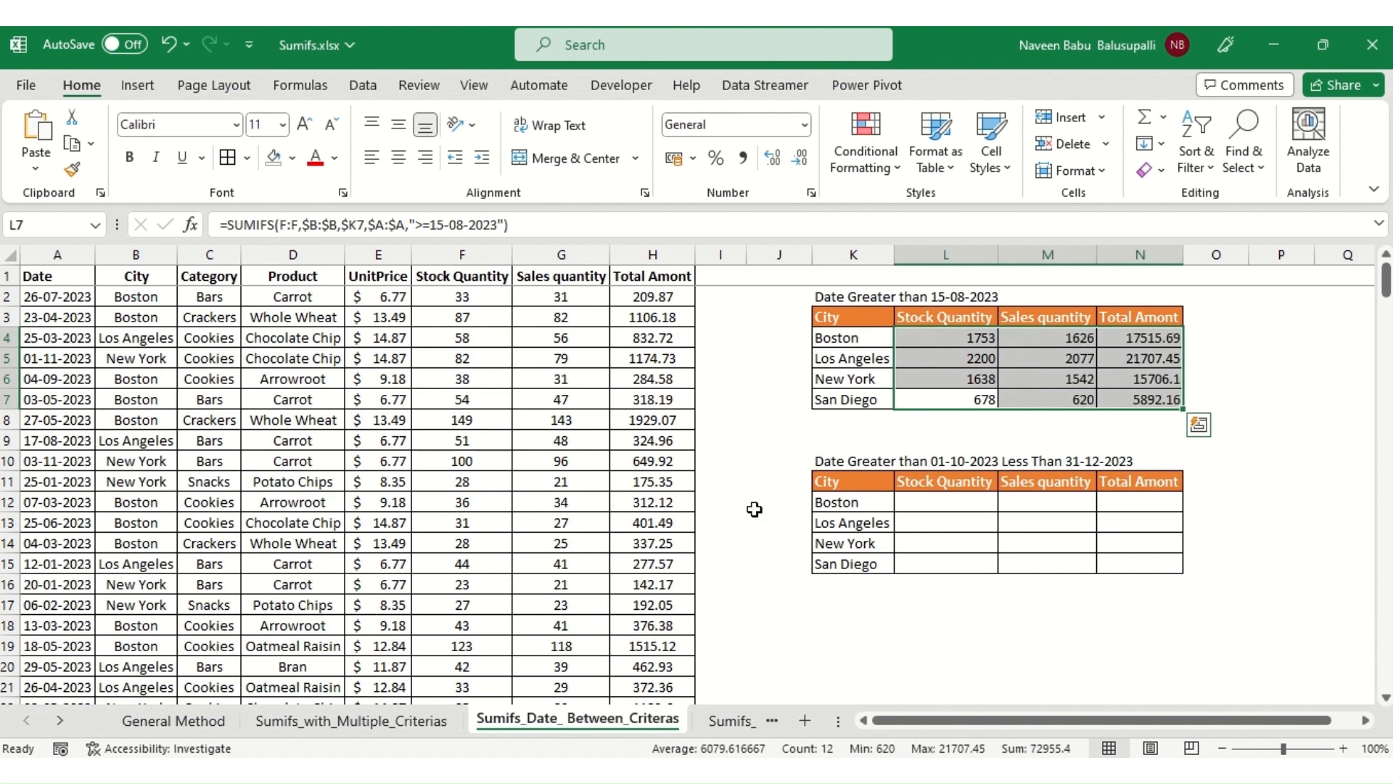
Inspect the copied SUMIFS formulas across the columns of the table for dates from 15-08-2023.
{"action": "key", "text": "Right"}
{"action": "key", "text": "Right"}
{"action": "key", "text": "Right"}
{"action": "key", "text": "Left"}
{"action": "key", "text": "Up"}
{"action": "key", "text": "Up"}
{"action": "key", "text": "Up"}
{"action": "key", "text": "Left"}
Start a SUMIFS formula in L12, the second date table's Boston Stock Quantity cell, with $F:$F as the sum range.
{"action": "key", "text": "Down"}
{"action": "key", "text": "Down"}
{"action": "key", "text": "Down"}
{"action": "key", "text": "Down"}
{"action": "key", "text": "Down"}
{"action": "key", "text": "Down"}
{"action": "key", "text": "Down"}
{"action": "key", "text": "Down"}
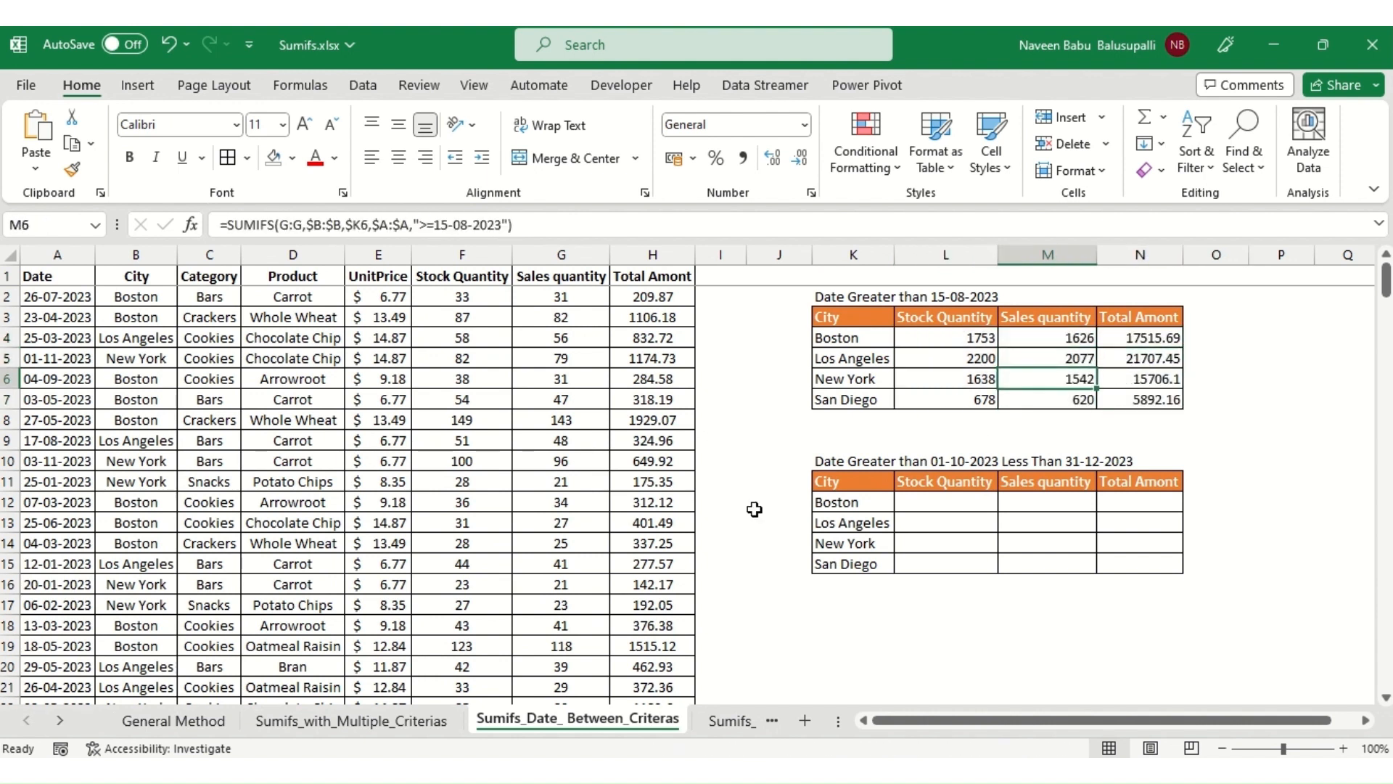
{"action": "key", "text": "Left"}
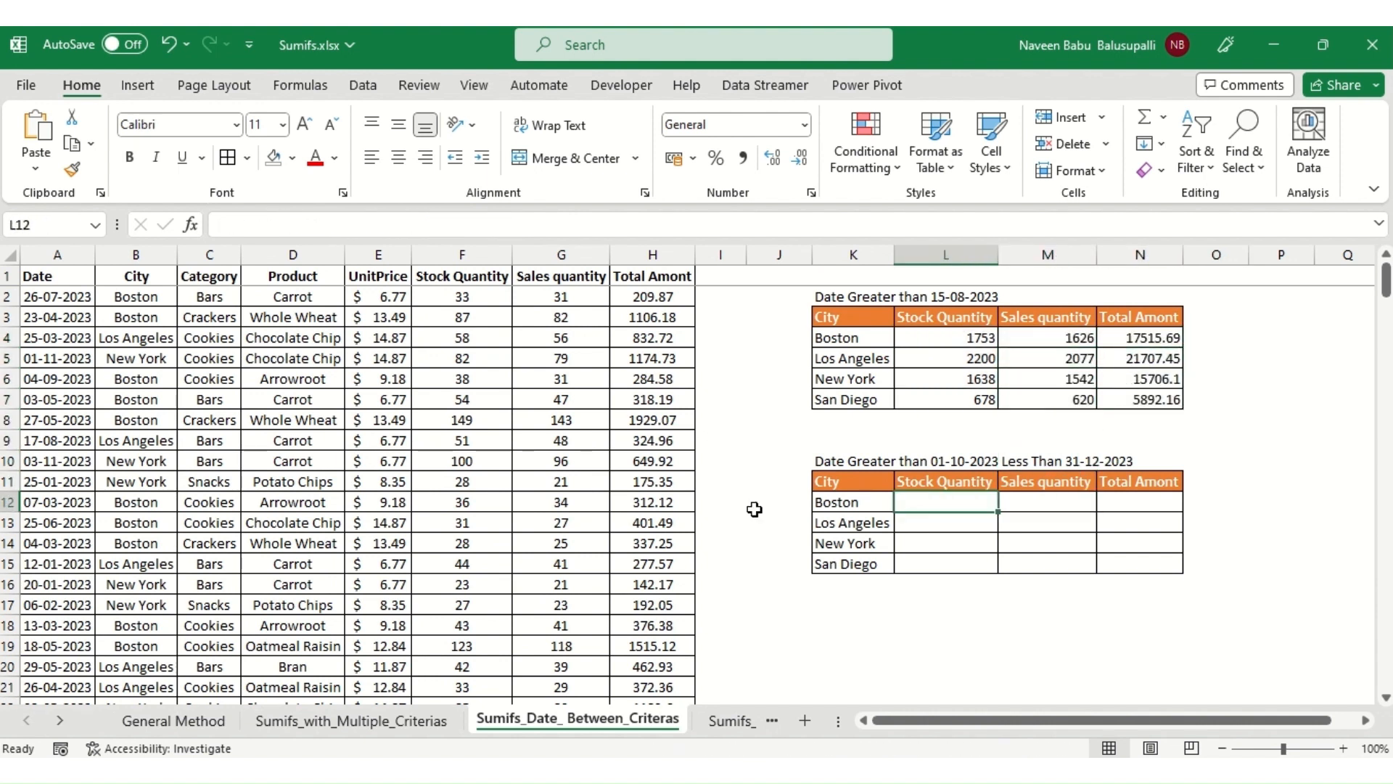
{"action": "key", "text": "Up"}
{"action": "key", "text": "Down"}
{"action": "type", "text": "=sumifs"}
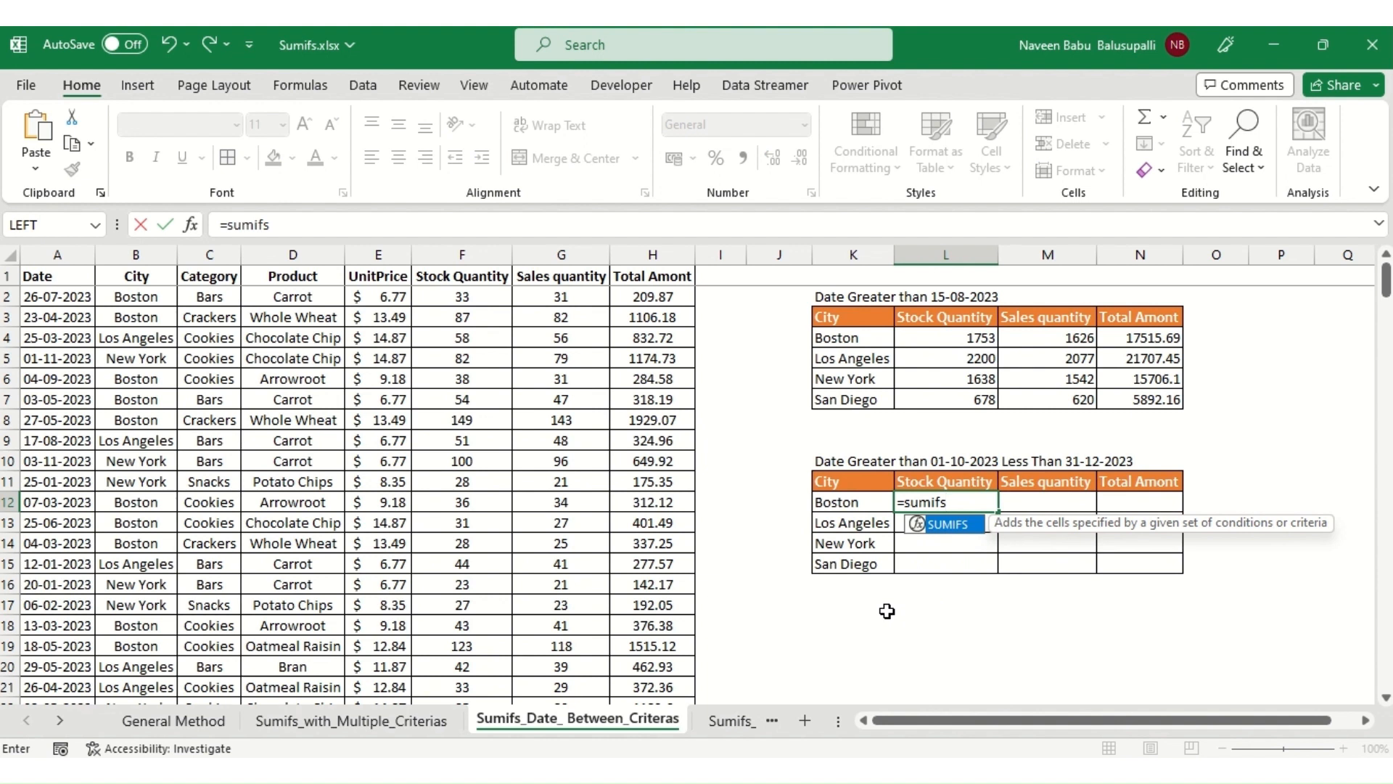
{"action": "key", "text": "Tab"}
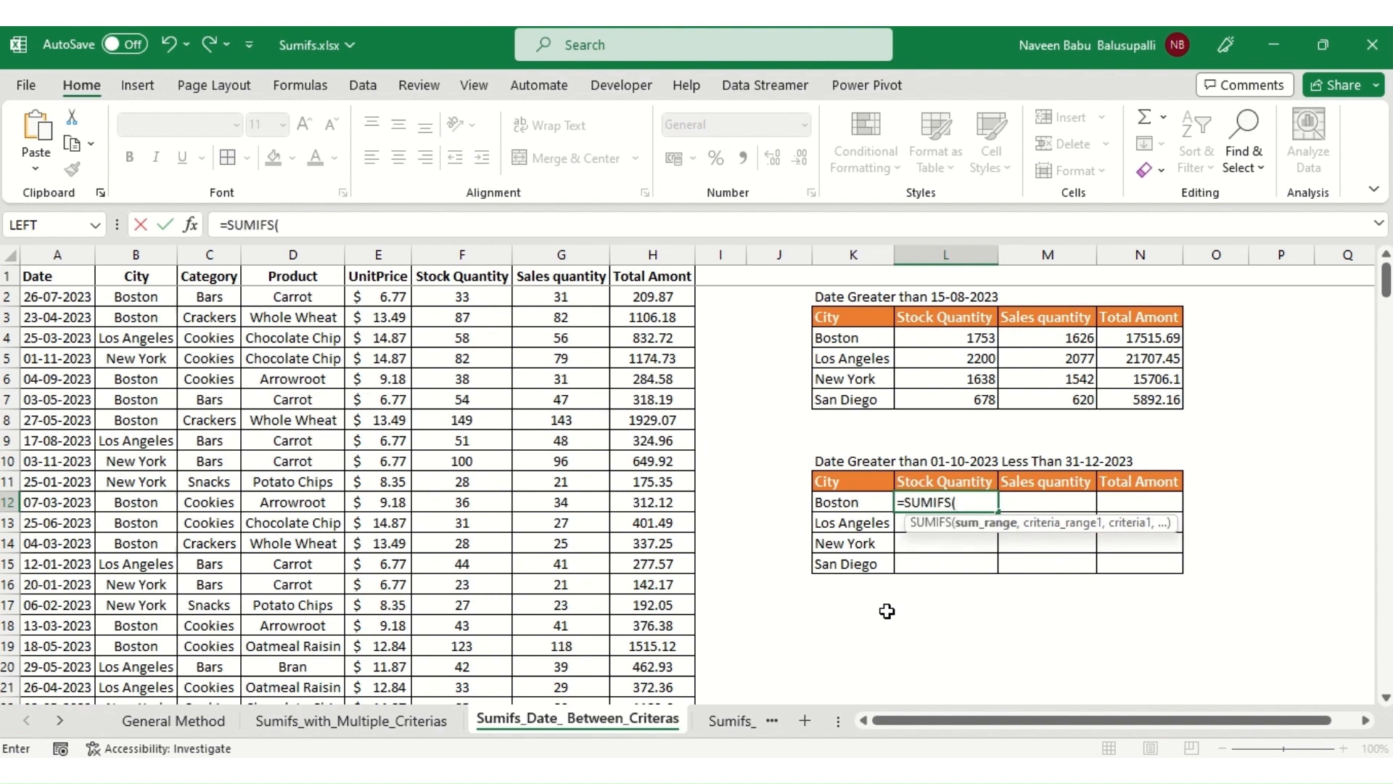
{"action": "key", "text": "Left"}
{"action": "key", "text": "Left"}
{"action": "key", "text": "Left"}
{"action": "key", "text": "Left"}
{"action": "key", "text": "Left"}
{"action": "key", "text": "Left"}
{"action": "key", "text": "Left"}
{"action": "key", "text": "Right"}
{"action": "key", "text": "Right"}
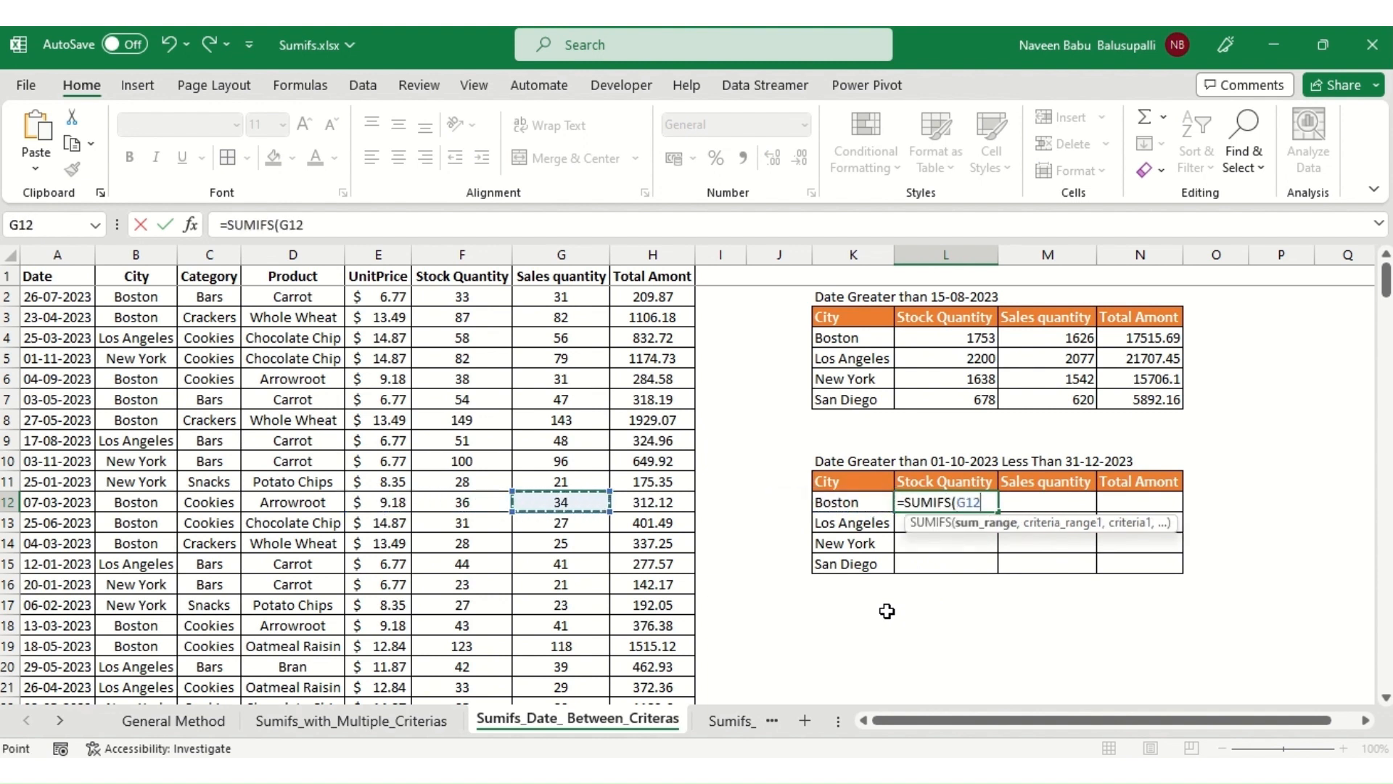
{"action": "key", "text": "Left"}
{"action": "key", "text": "ctrl+space"}
{"action": "key", "text": "F4"}
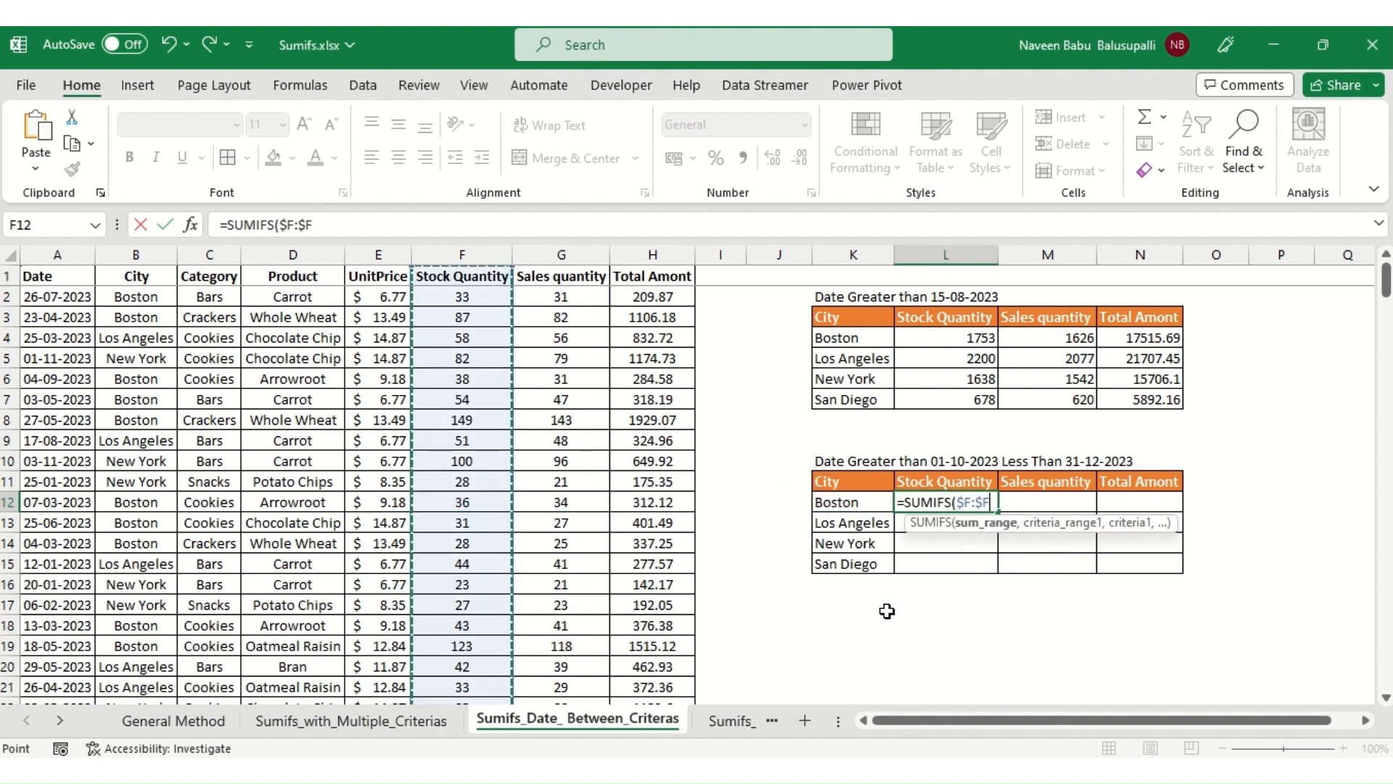
Add the city condition to the L12 formula, using $B:$B as criteria range and $K12 as criterion.
{"action": "type", "text": ","}
{"action": "key", "text": "ctrl+Left"}
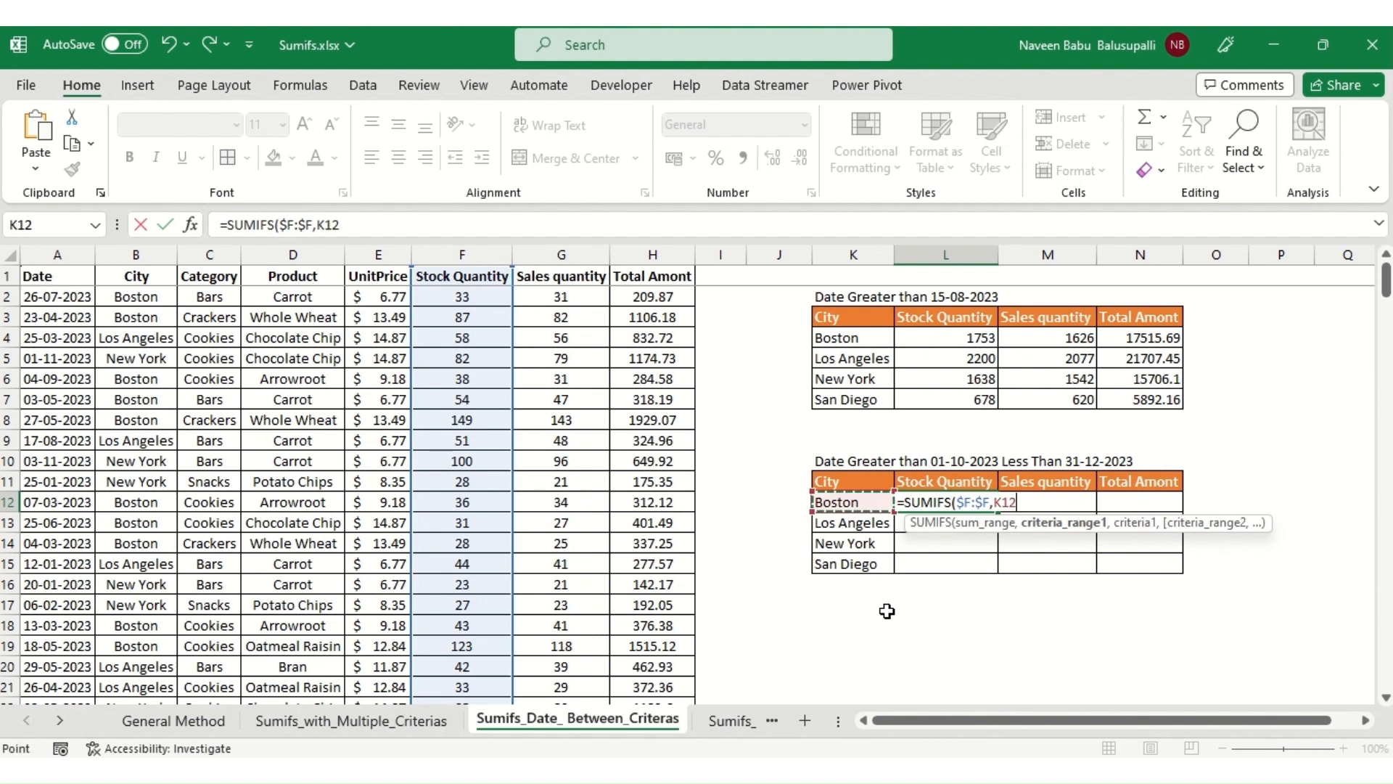
{"action": "key", "text": "ctrl+Left"}
{"action": "key", "text": "ctrl+Left"}
{"action": "key", "text": "Right"}
{"action": "key", "text": "ctrl+space"}
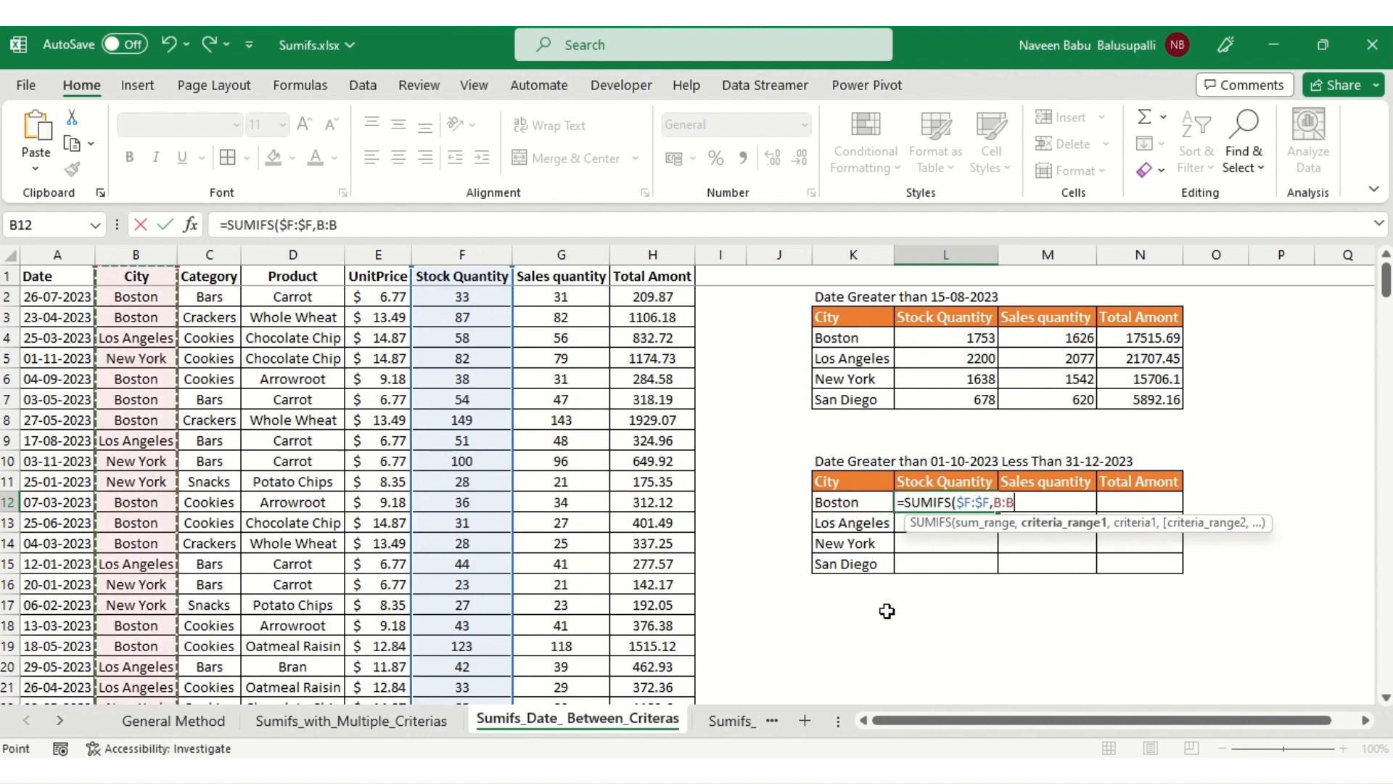
{"action": "key", "text": "F4"}
{"action": "type", "text": ","}
{"action": "key", "text": "Left"}
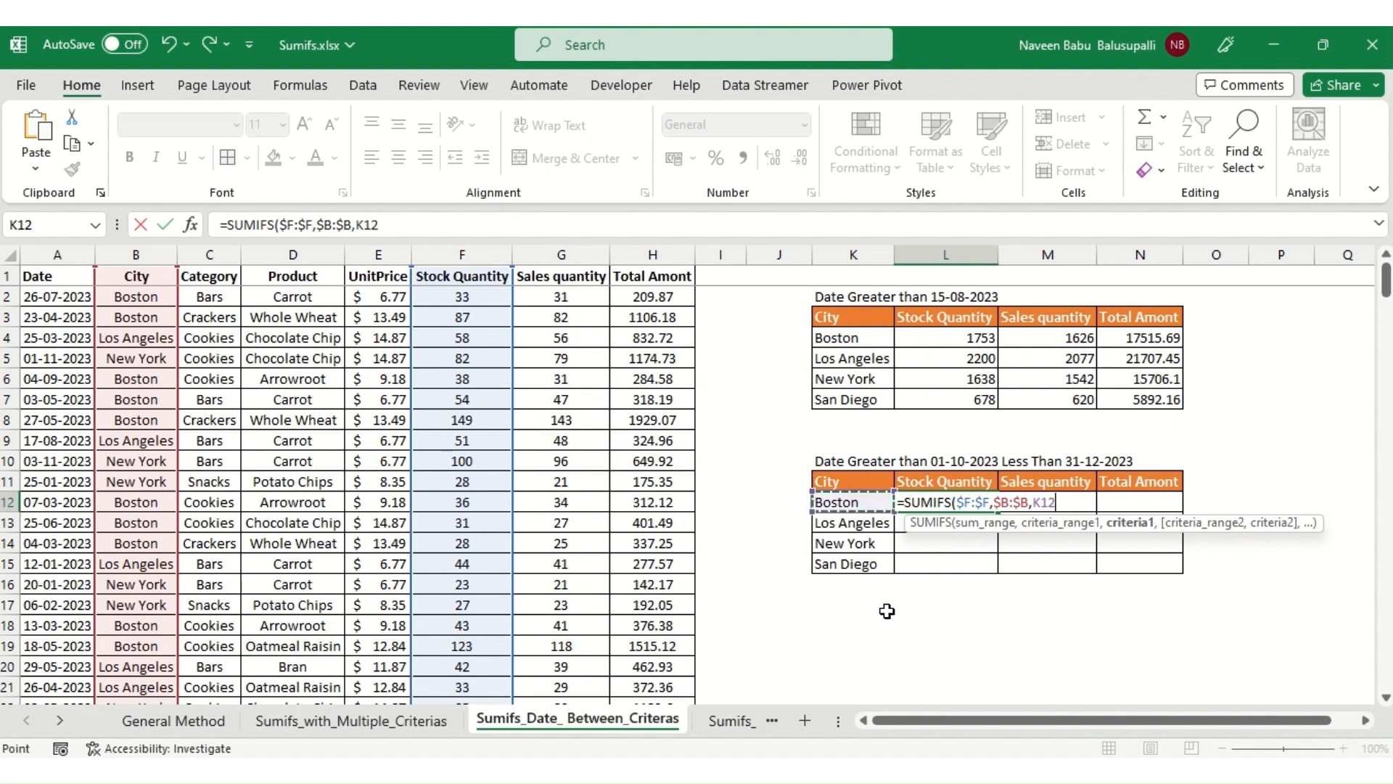
{"action": "key", "text": "F4"}
{"action": "key", "text": "F4"}
{"action": "key", "text": "F4"}
{"action": "type", "text": ","}
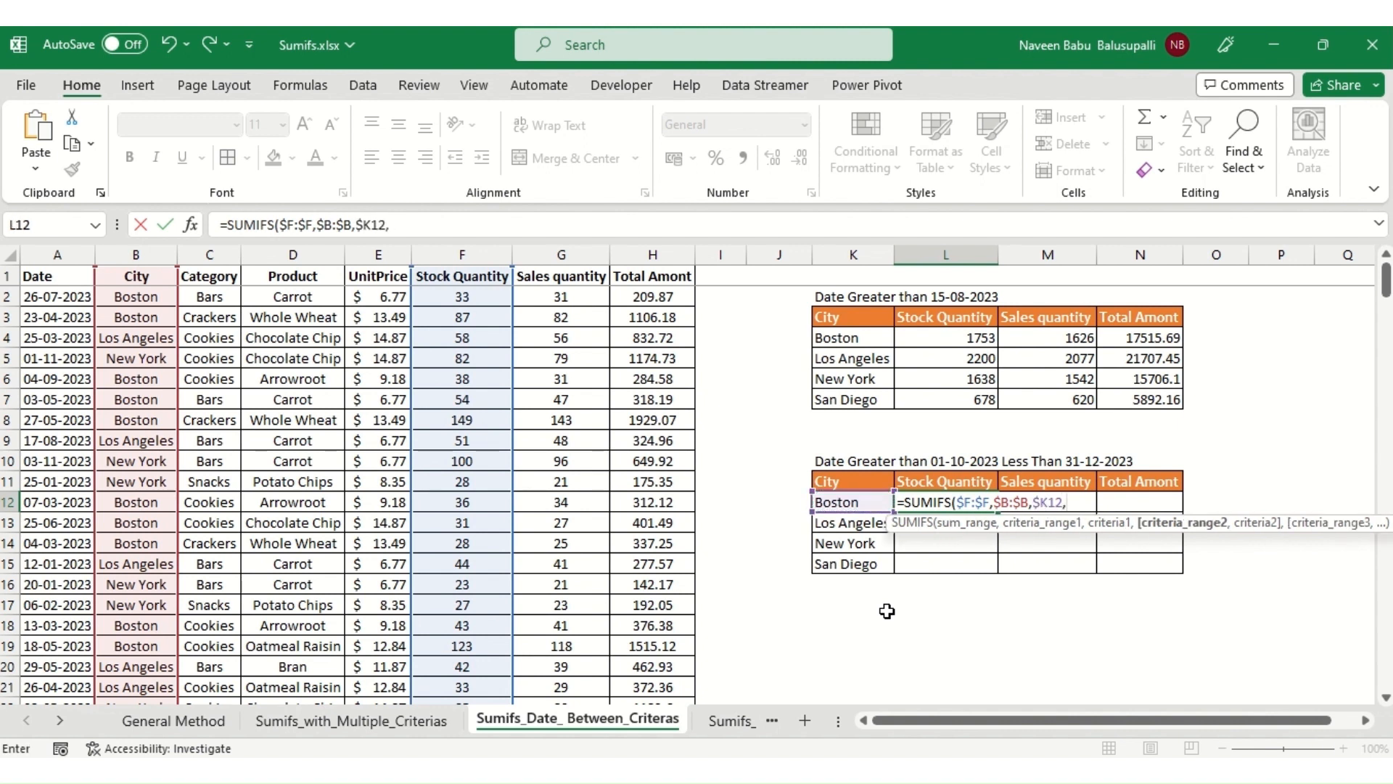
Add a start-date condition to the L12 formula with range $A:$A and criterion ">=01-10-2023".
{"action": "key", "text": "ctrl+Left"}
{"action": "key", "text": "ctrl+Left"}
{"action": "key", "text": "ctrl+Left"}
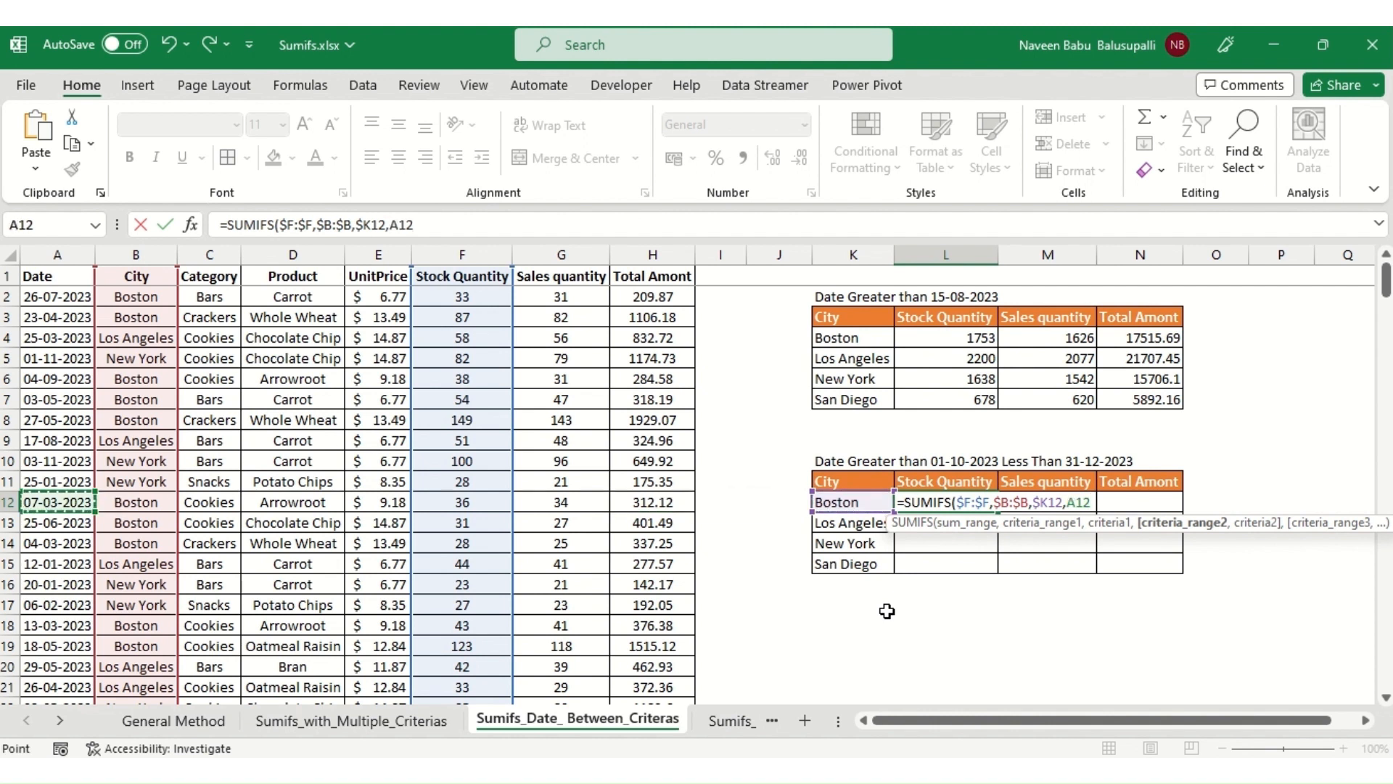
{"action": "key", "text": "ctrl+space"}
{"action": "key", "text": "F4"}
{"action": "type", "text": ","}
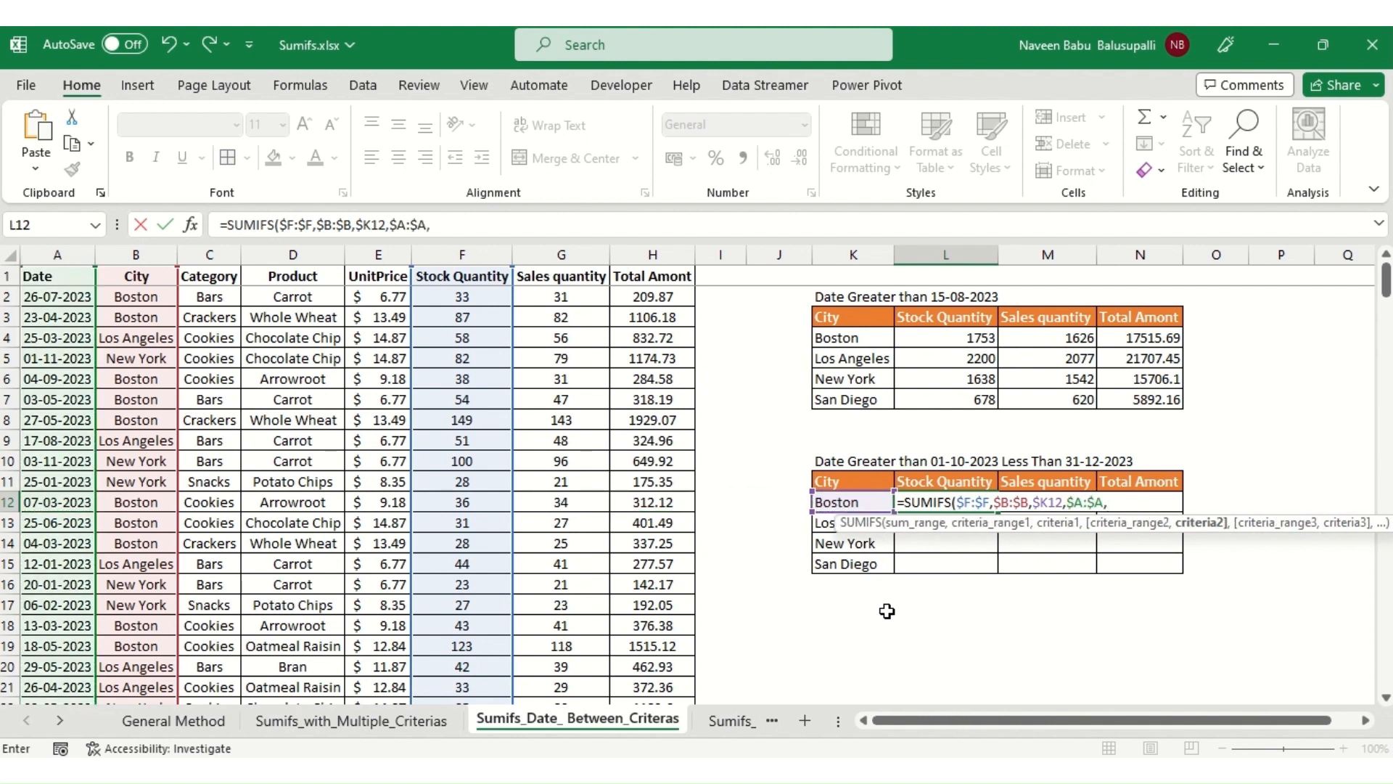
{"action": "type", "text": "\">=01-10-2023"}
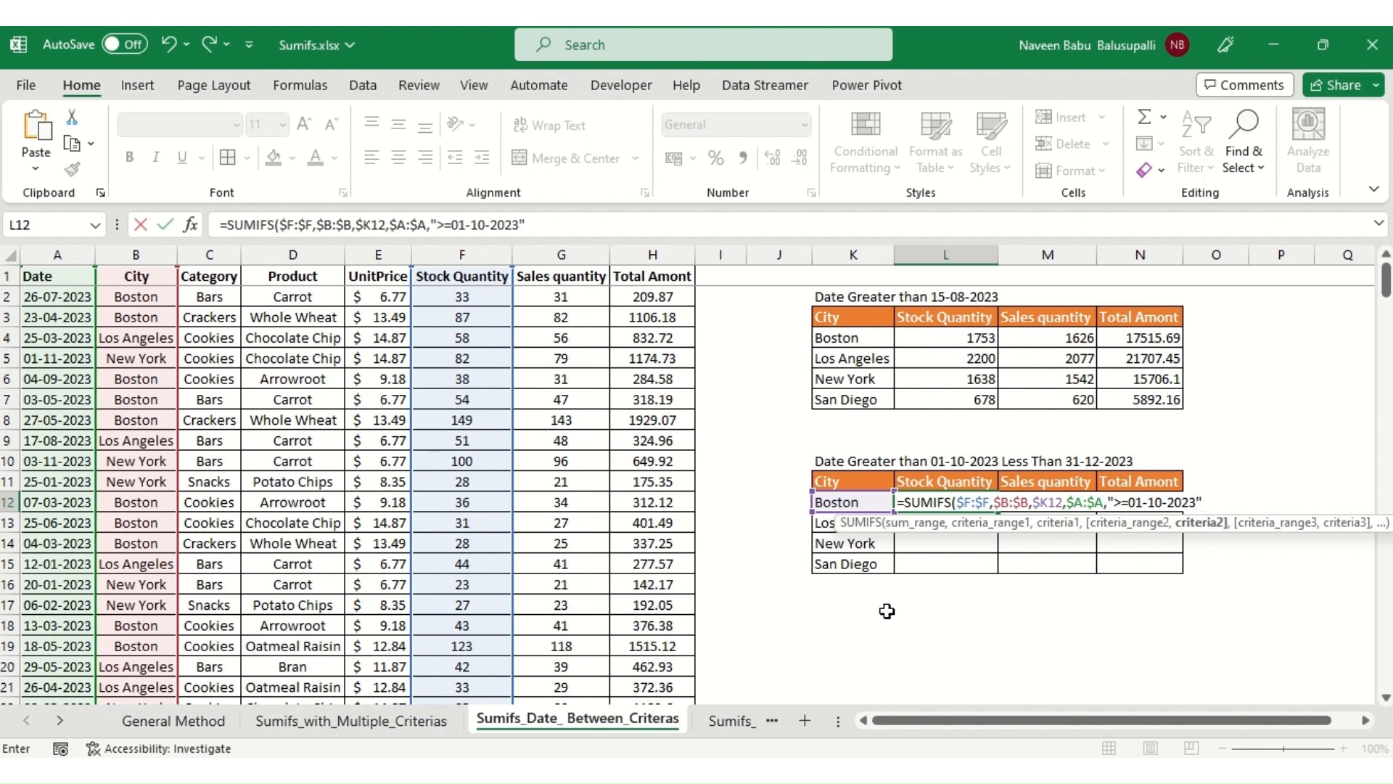
Add an end-date condition with range $A:$A and criterion "<=31-12-2023", and complete the L12 formula.
{"action": "type", "text": "\","}
{"action": "key", "text": "Home"}
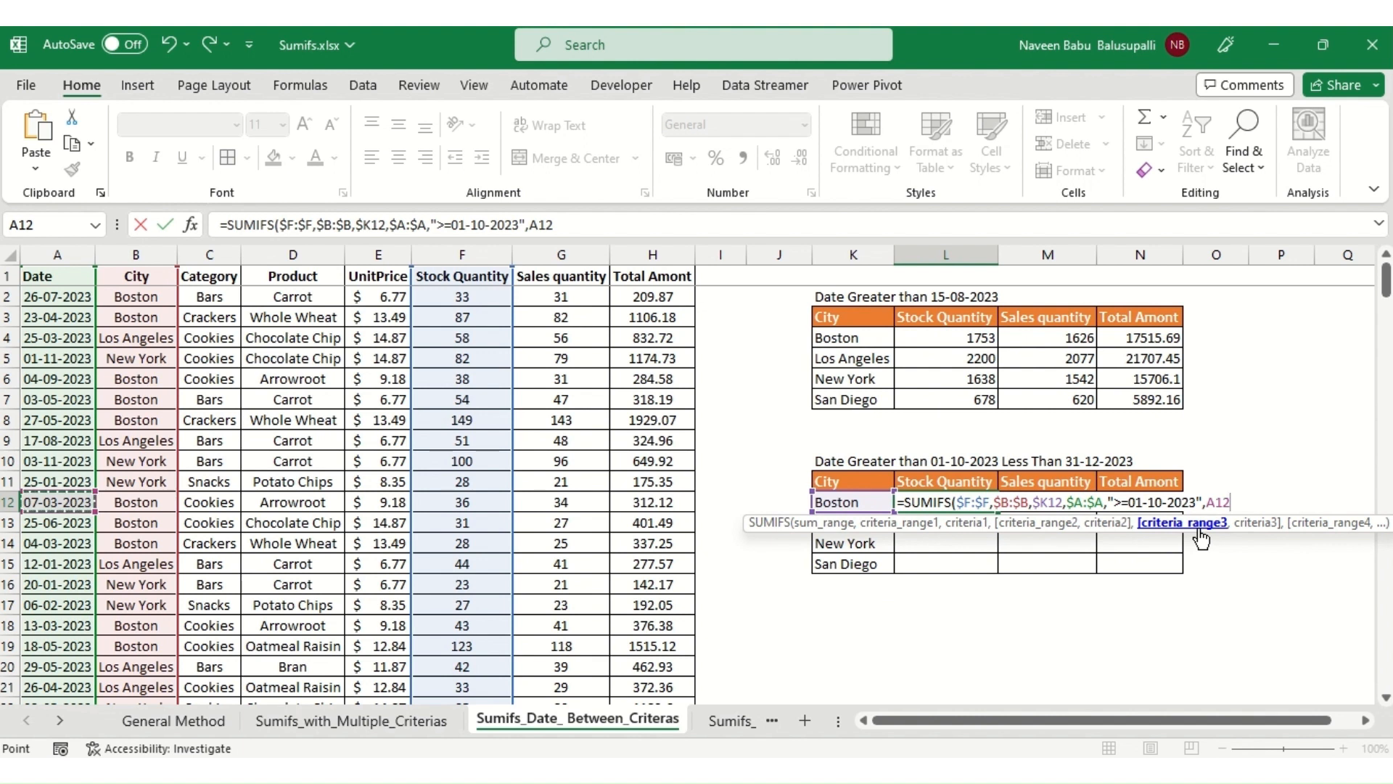
{"action": "key", "text": "ctrl+space"}
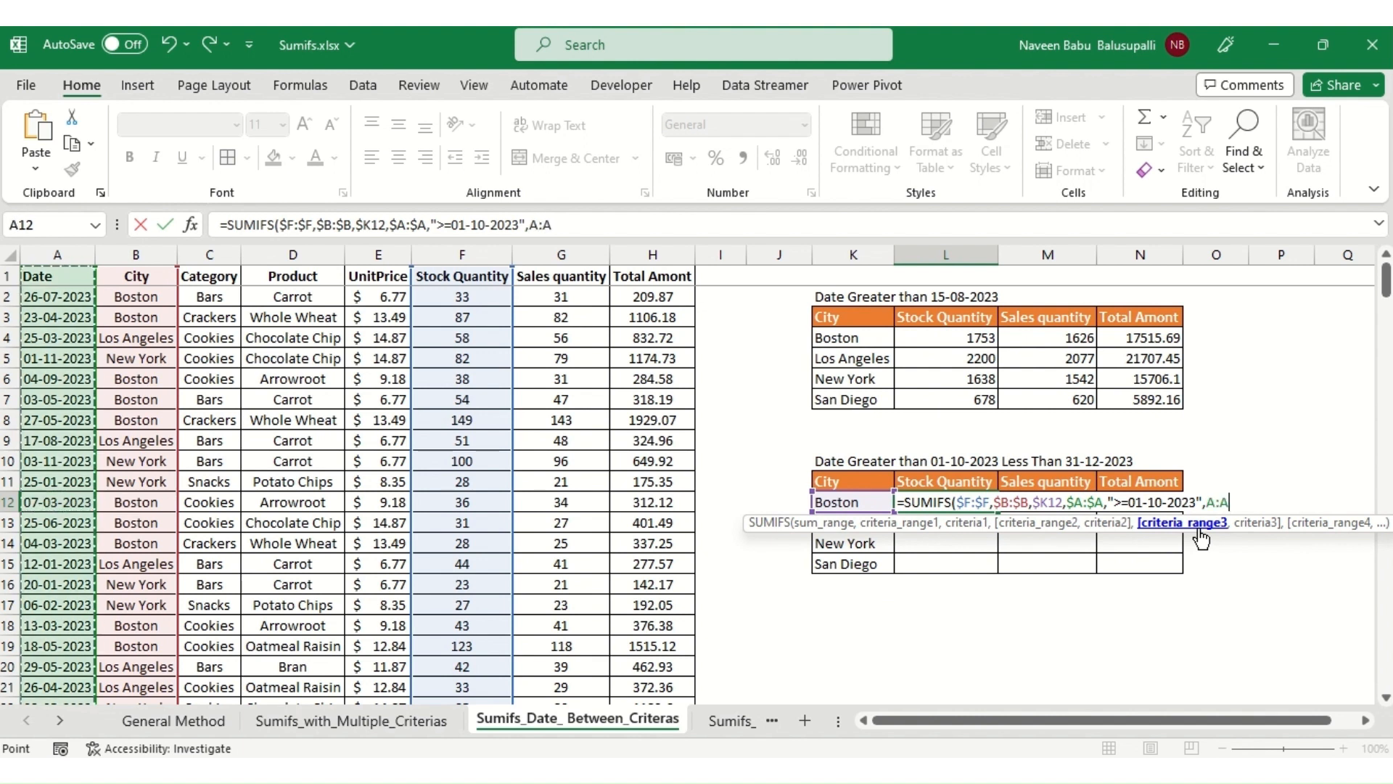
{"action": "key", "text": "F4"}
{"action": "type", "text": ",\"<"}
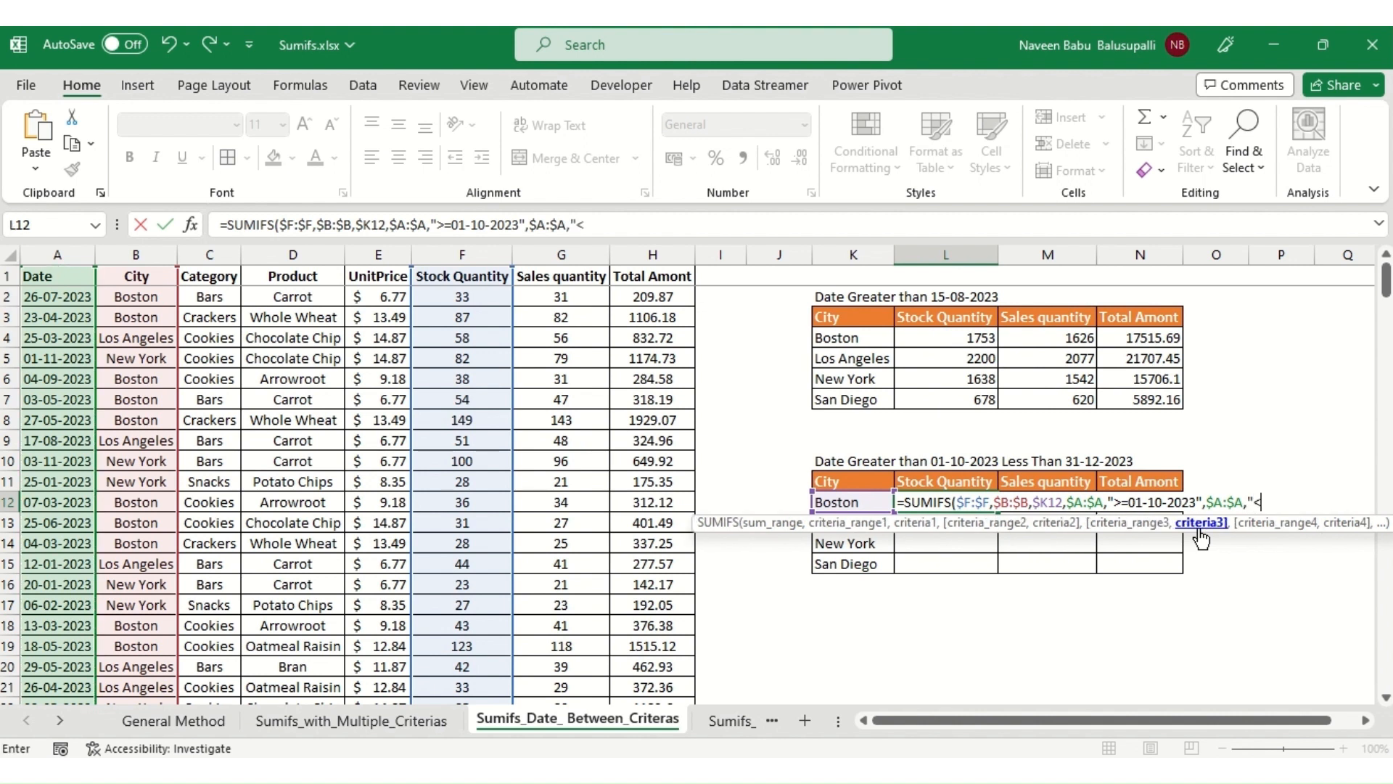
{"action": "type", "text": "=31-12-2023"}
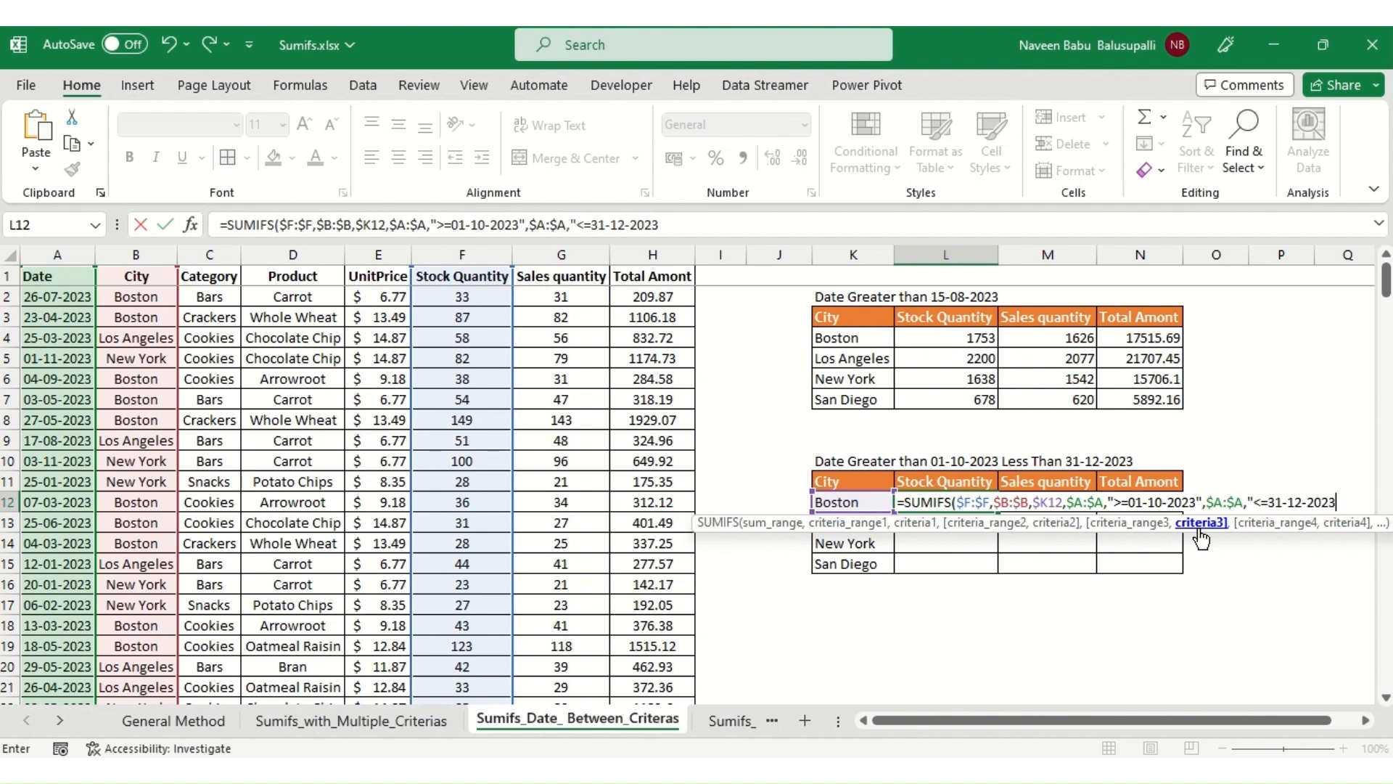
{"action": "type", "text": "\")"}
{"action": "key", "text": "Return"}
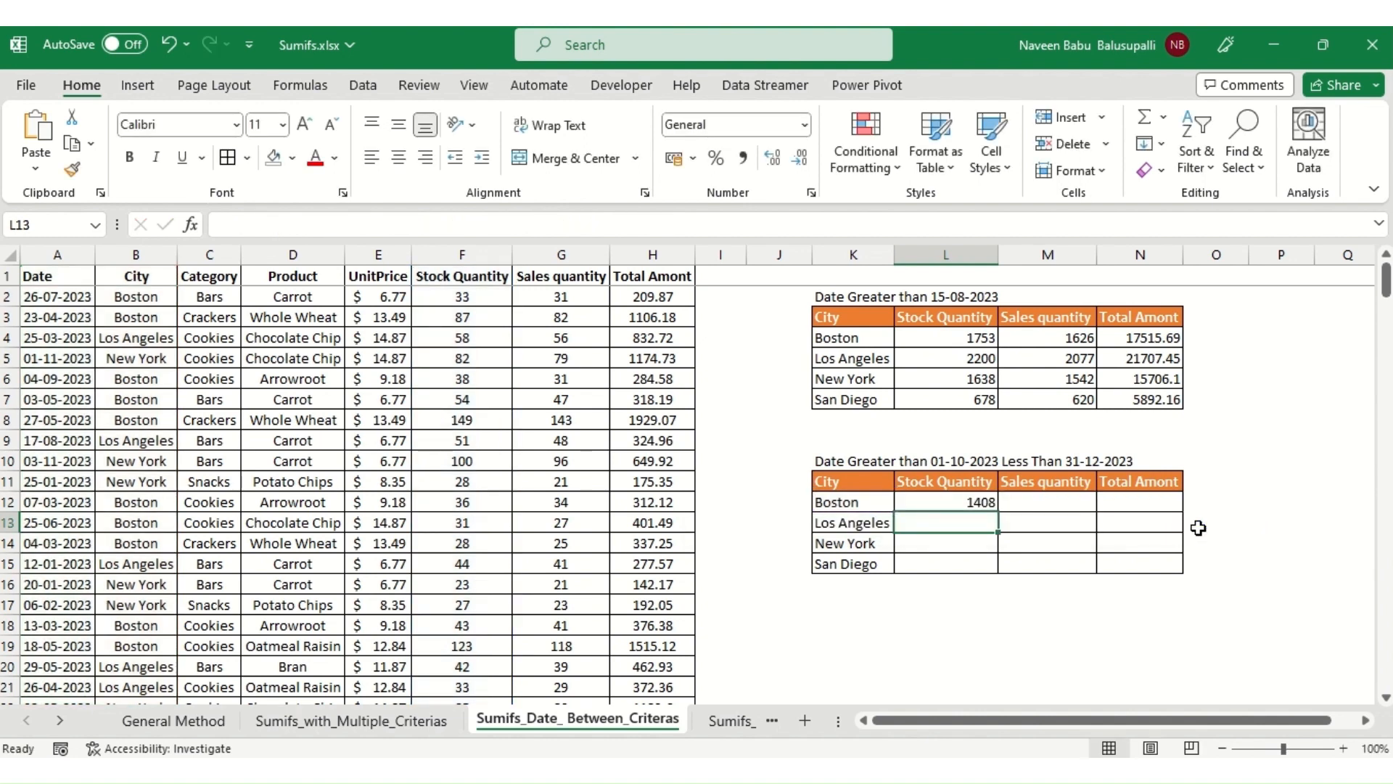
Turn on filtering for the source data's header row, starting from the Date header in A1.
{"action": "key", "text": "Up"}
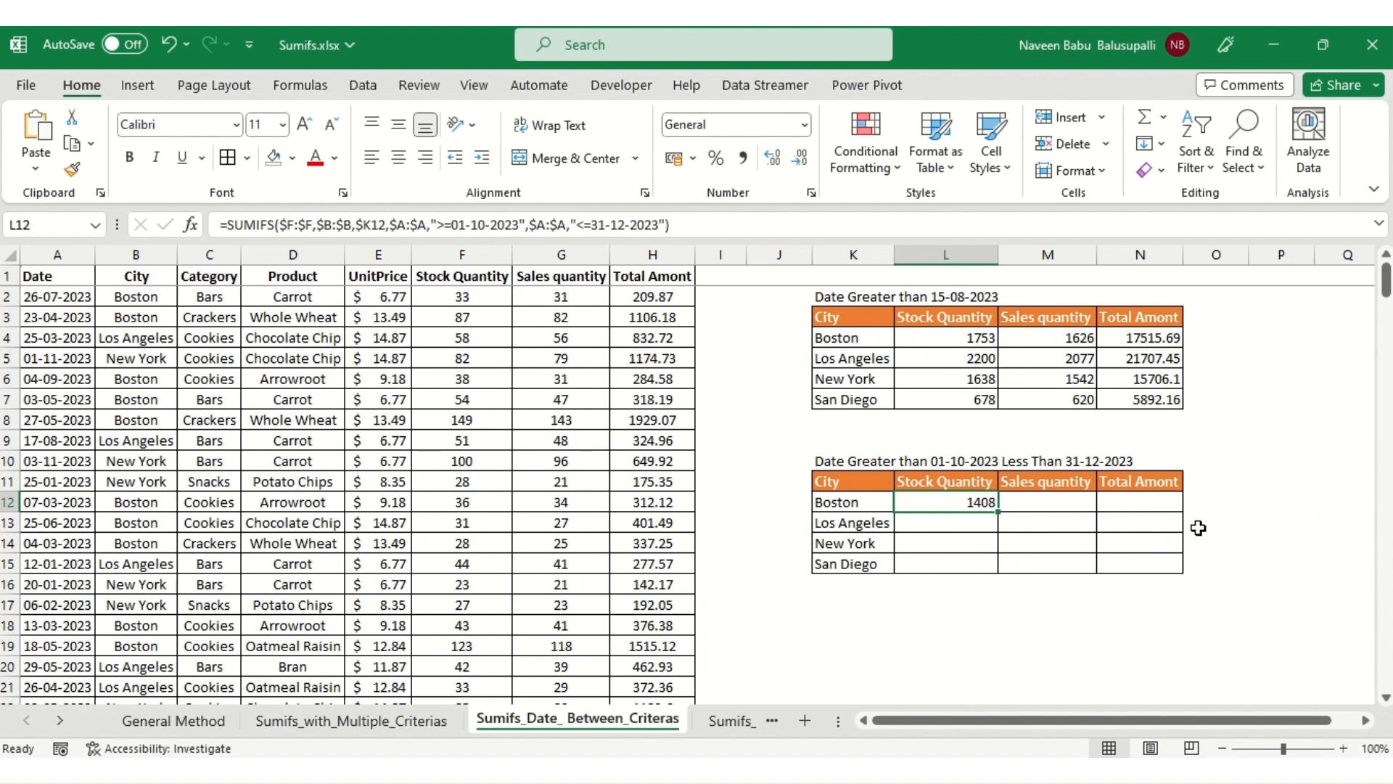
{"action": "key", "text": "Left"}
{"action": "key", "text": "ctrl+Left"}
{"action": "key", "text": "Up"}
{"action": "key", "text": "ctrl+Up"}
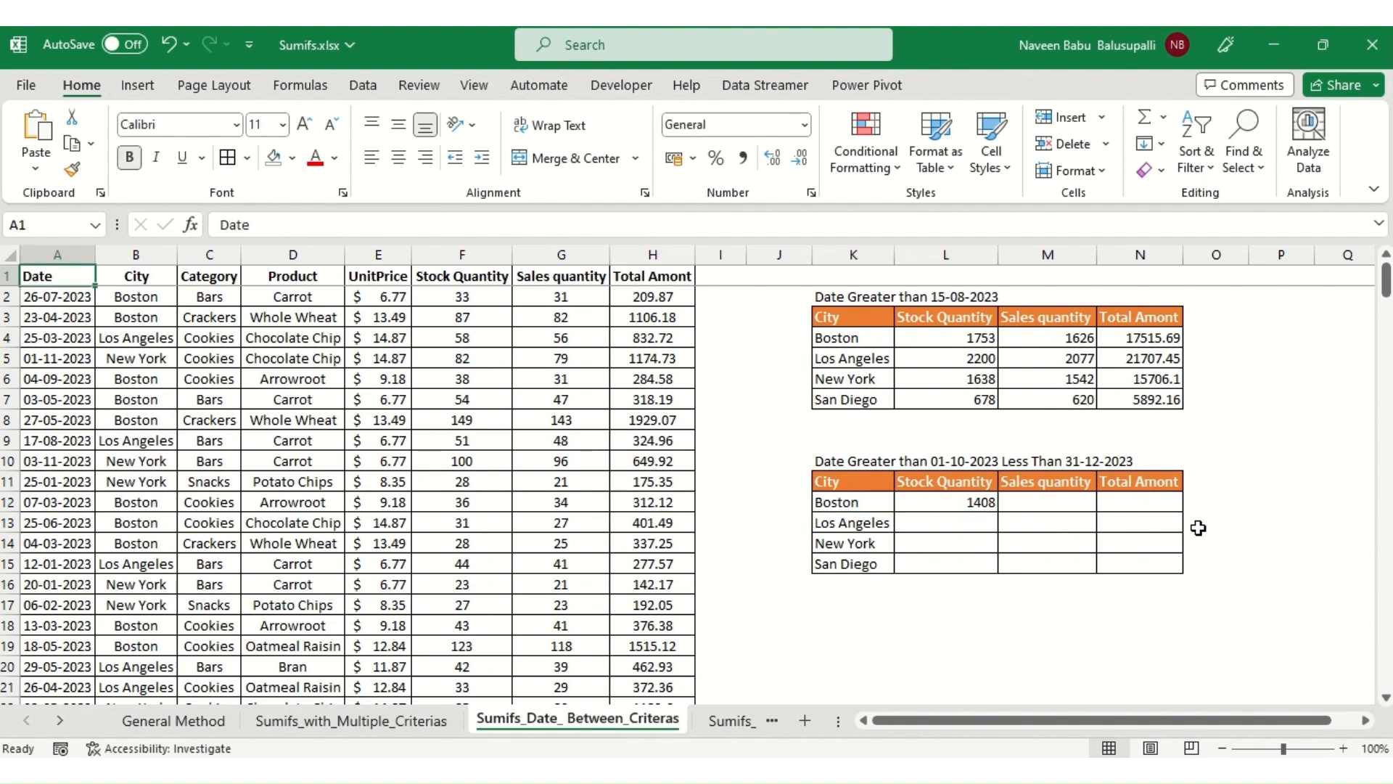
{"action": "key", "text": "ctrl+shift+l"}
Filter the Date column to dates on or after 01-10-2023 and on or before 31-12-2023.
{"action": "key", "text": "alt+Down"}
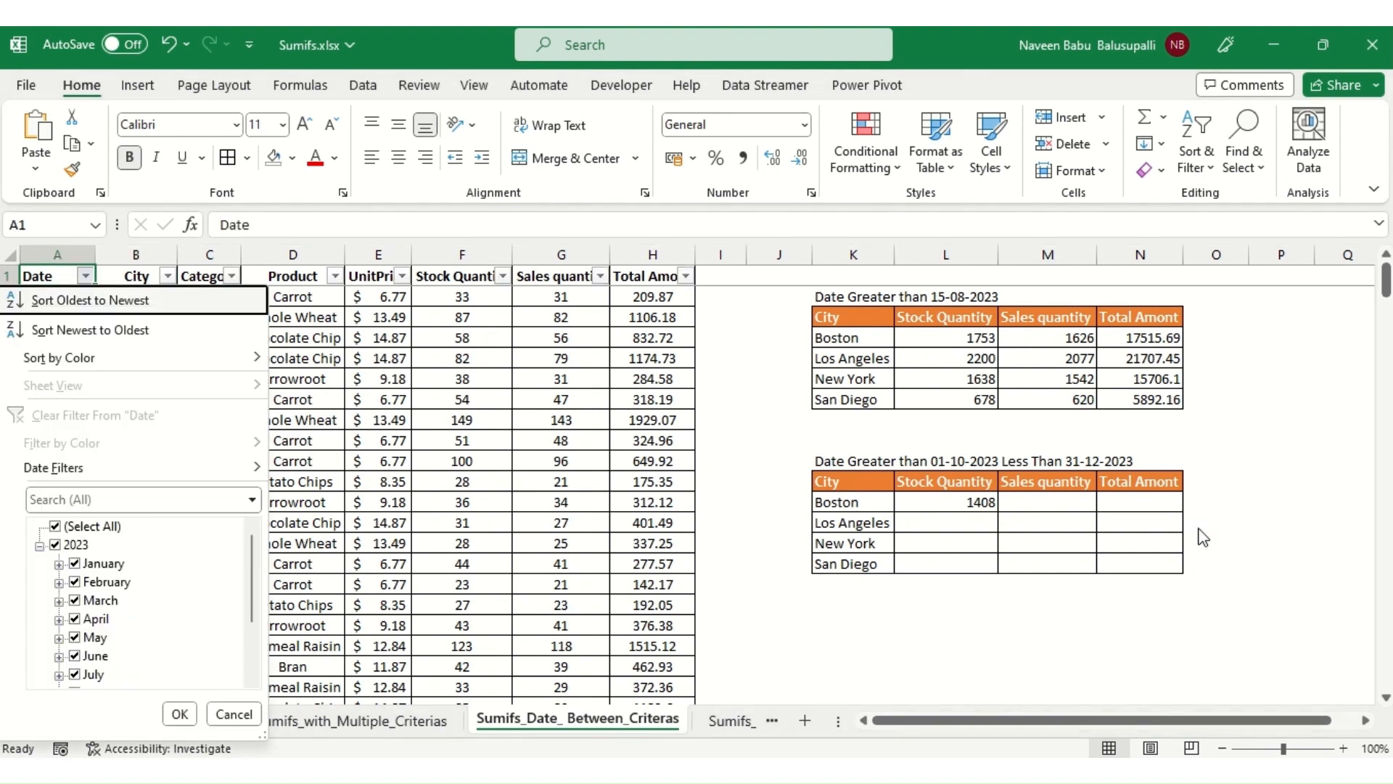
{"action": "mouse_move", "coordinate": [145, 468]}
{"action": "left_click", "coordinate": [359, 184]}
{"action": "left_click", "coordinate": [584, 507]}
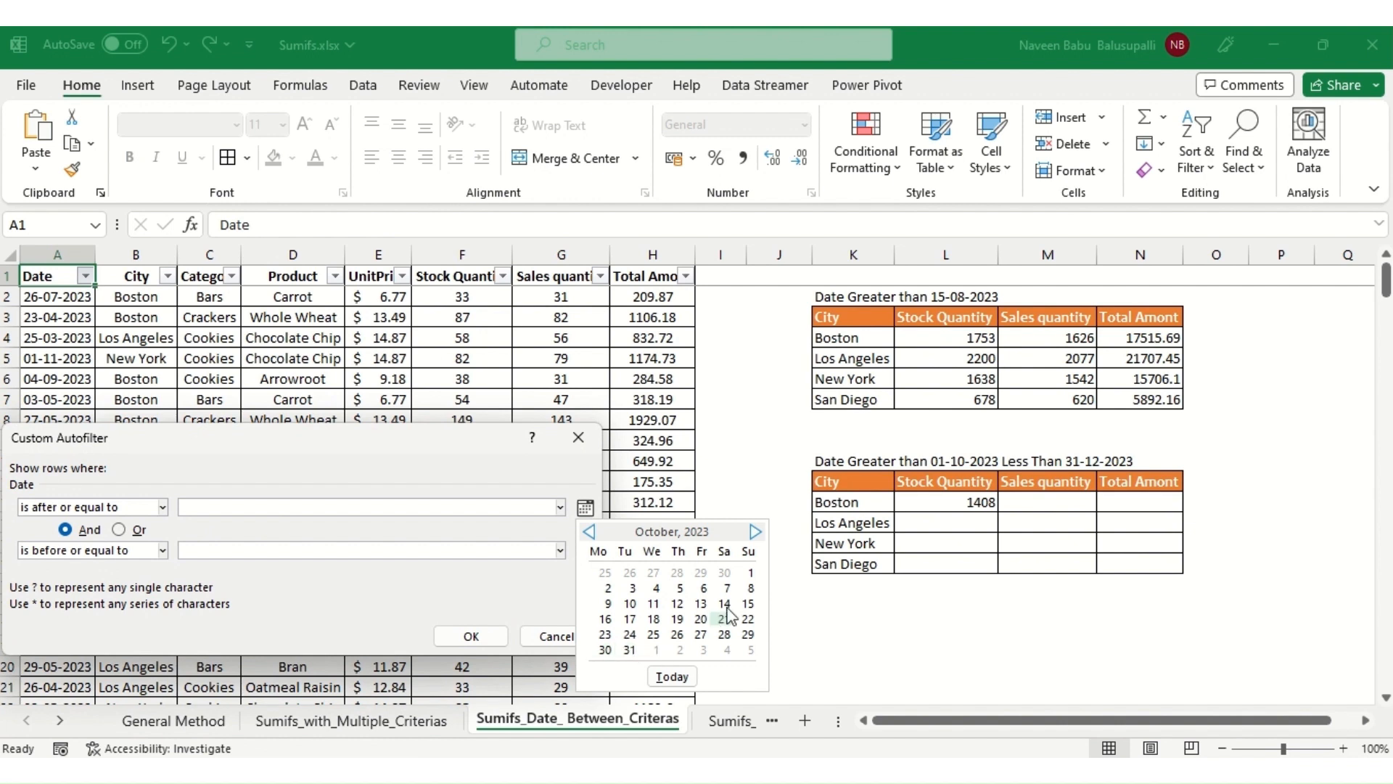
{"action": "left_click", "coordinate": [751, 574]}
{"action": "left_click", "coordinate": [585, 551]}
{"action": "left_click", "coordinate": [588, 575]}
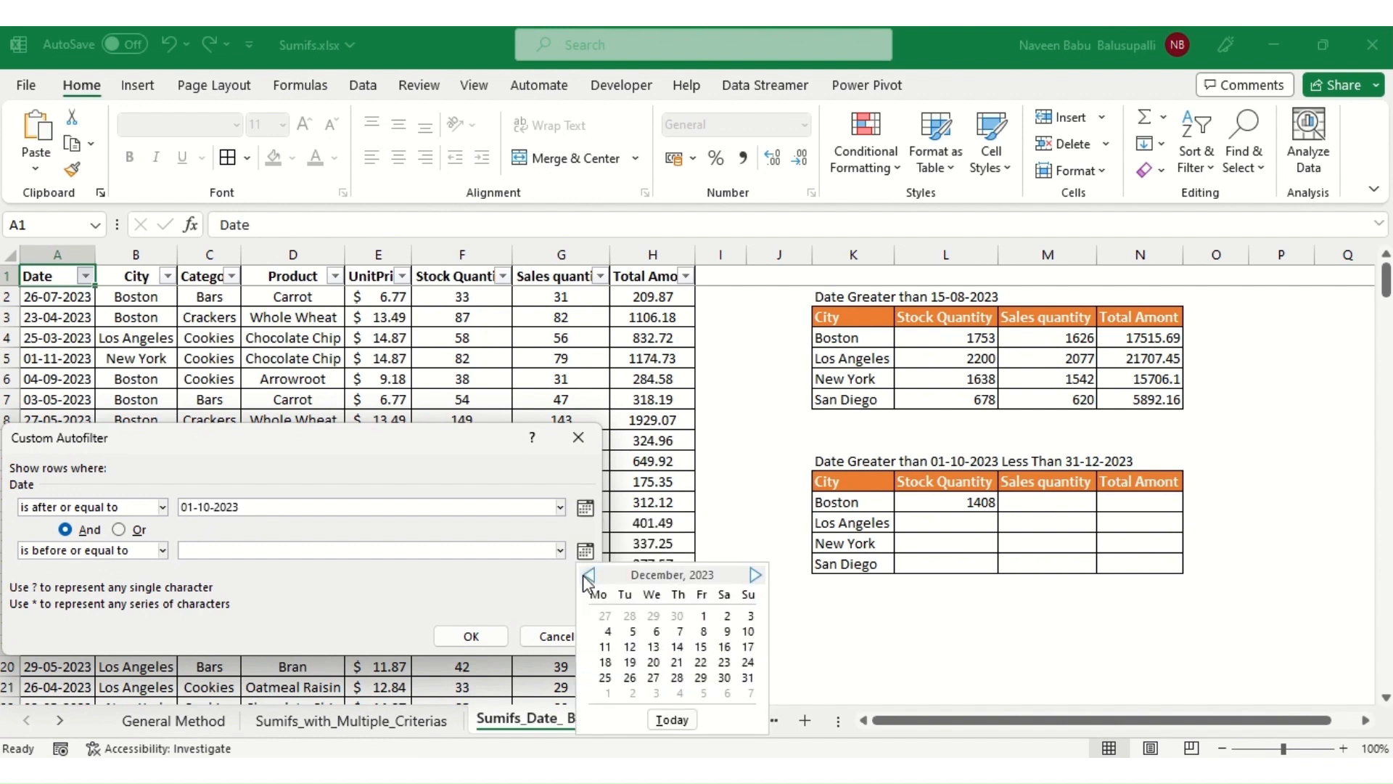
{"action": "left_click", "coordinate": [748, 679]}
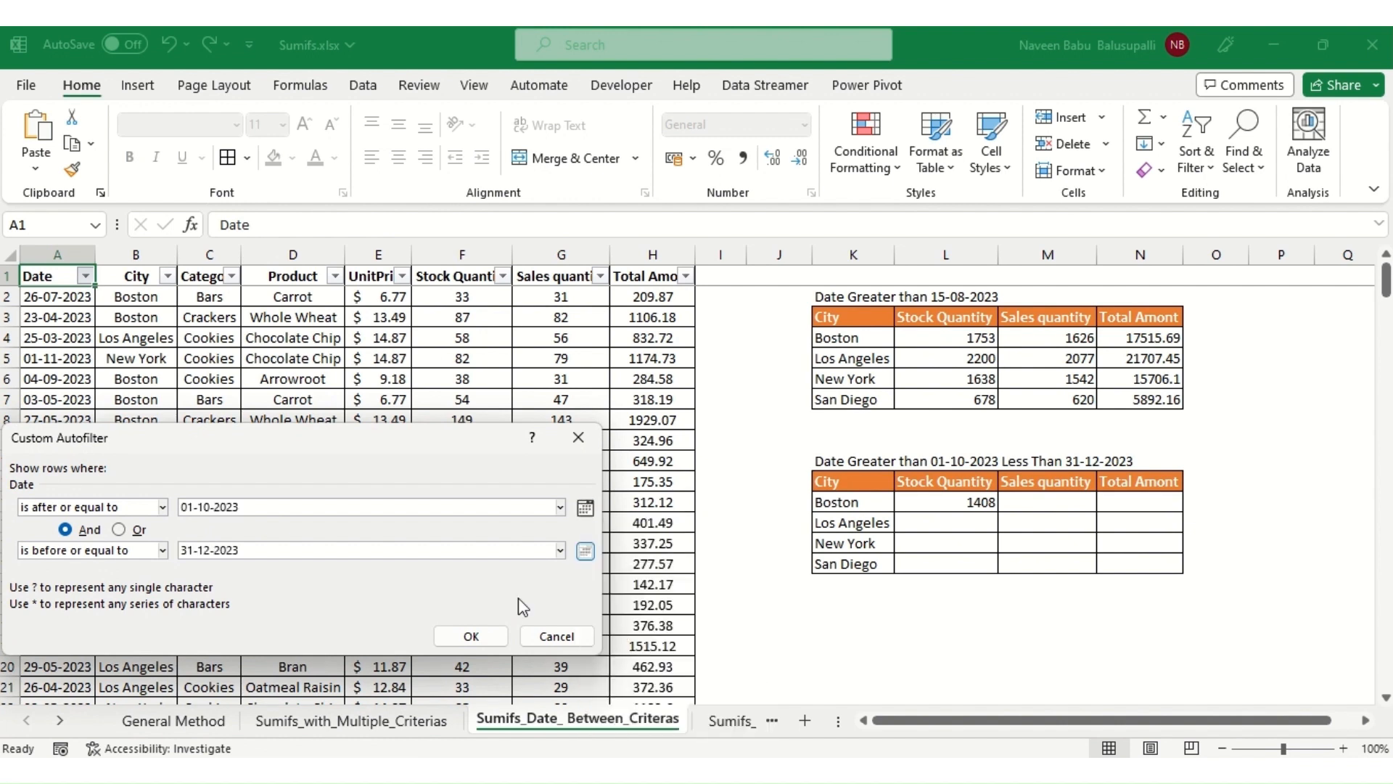
{"action": "left_click", "coordinate": [489, 638]}
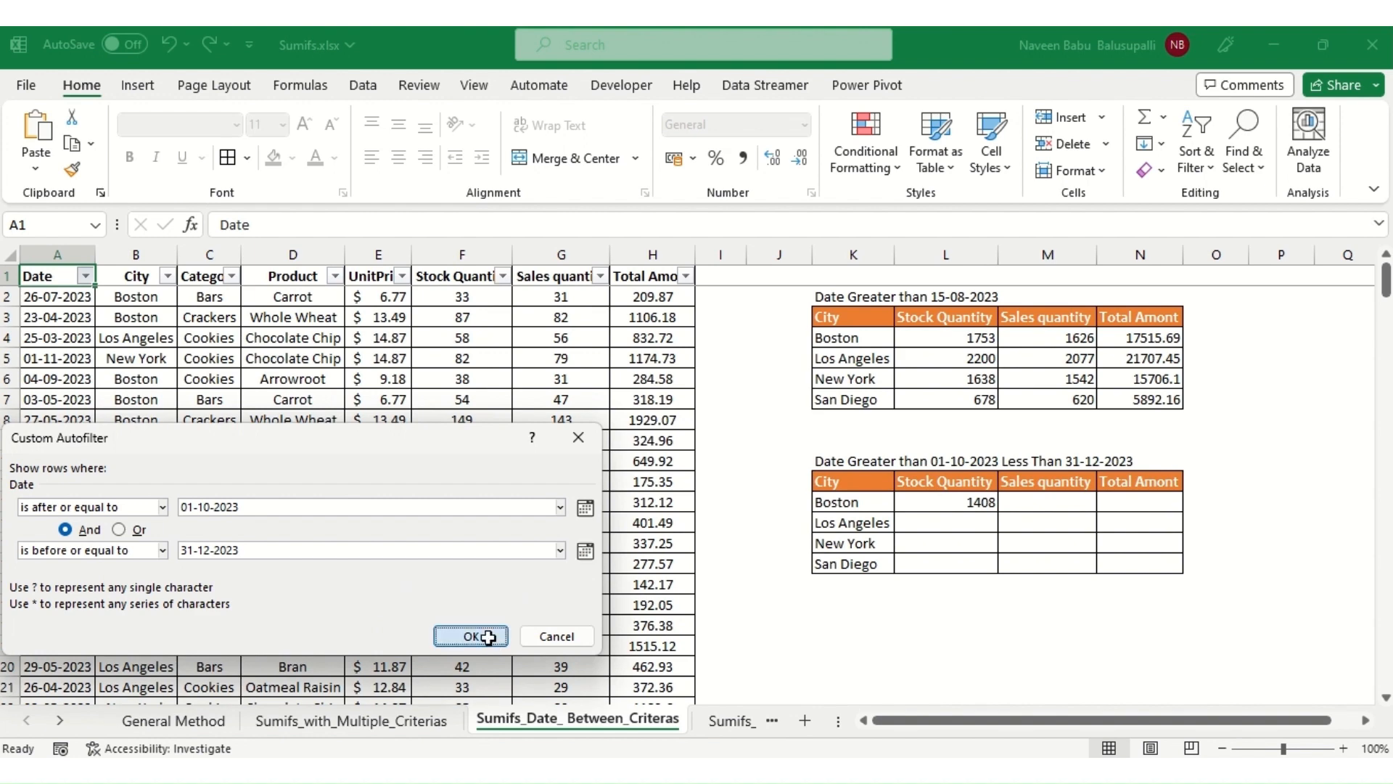
Filter the City column to show only Boston.
{"action": "key", "text": "Right"}
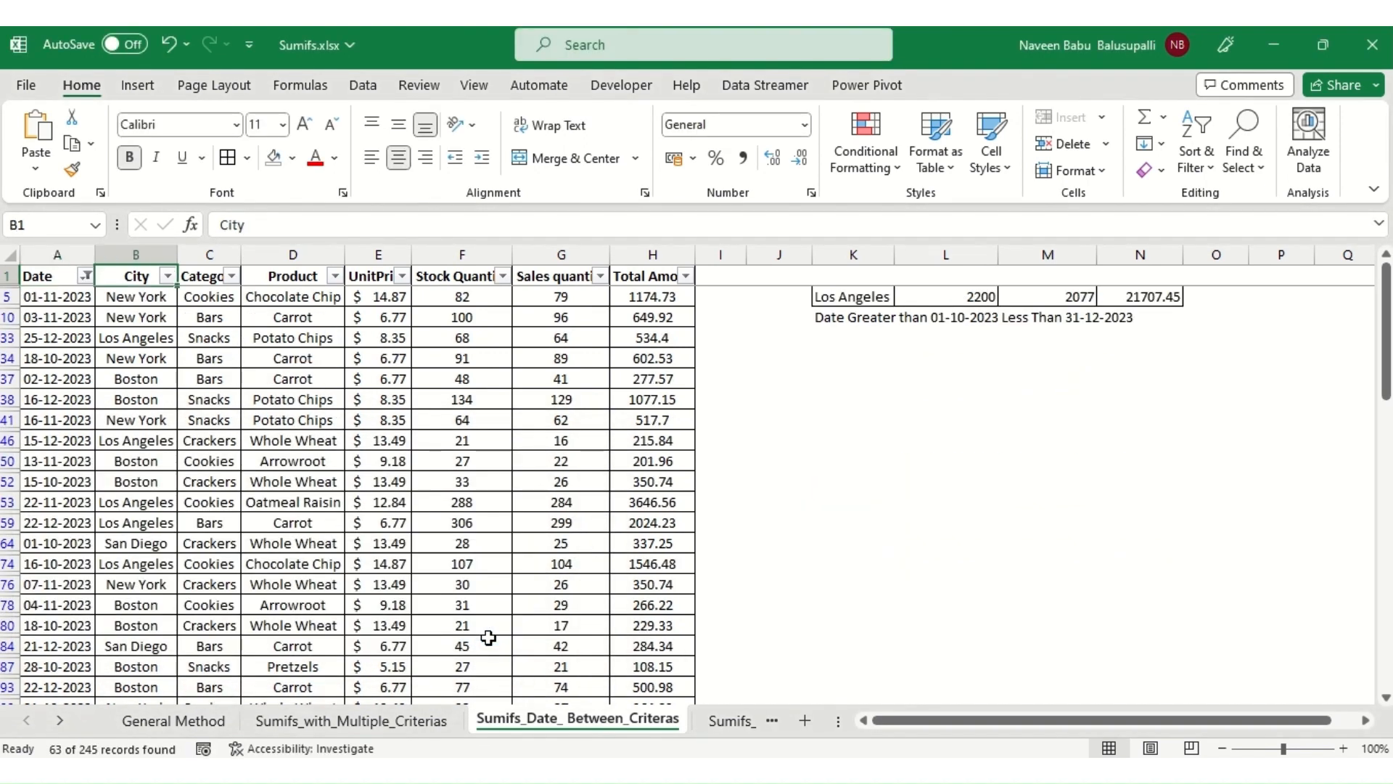
{"action": "key", "text": "alt+Down"}
{"action": "key", "text": "Down"}
{"action": "key", "text": "Down"}
{"action": "key", "text": "Down"}
{"action": "key", "text": "Down"}
{"action": "key", "text": "Down"}
{"action": "key", "text": "Down"}
{"action": "key", "text": "space"}
{"action": "key", "text": "Down"}
{"action": "key", "text": "space"}
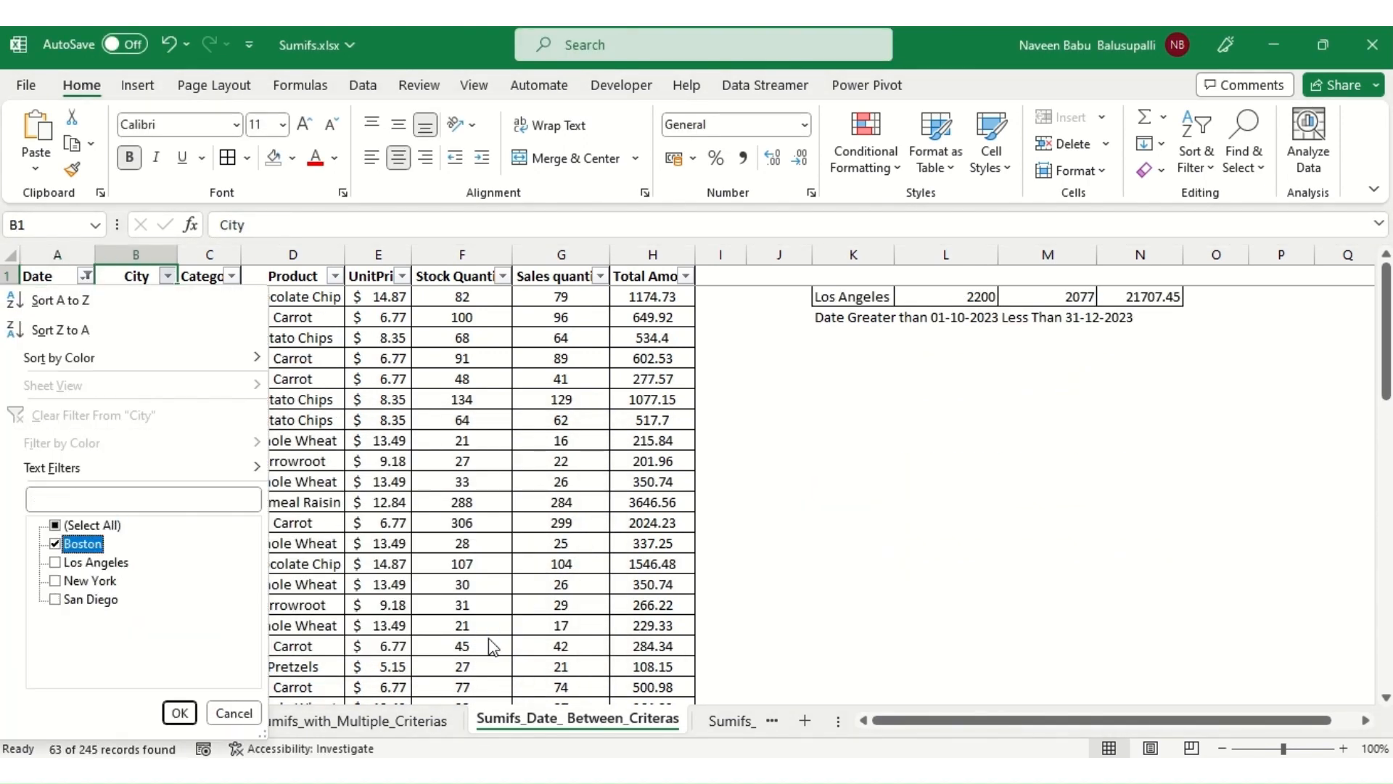
{"action": "key", "text": "Return"}
Select the filtered Stock Quantity values to check their sum against the formula in L12.
{"action": "key", "text": "Down"}
{"action": "key", "text": "Right"}
{"action": "key", "text": "Right"}
{"action": "key", "text": "Right"}
{"action": "key", "text": "Right"}
{"action": "key", "text": "ctrl+shift+Down"}
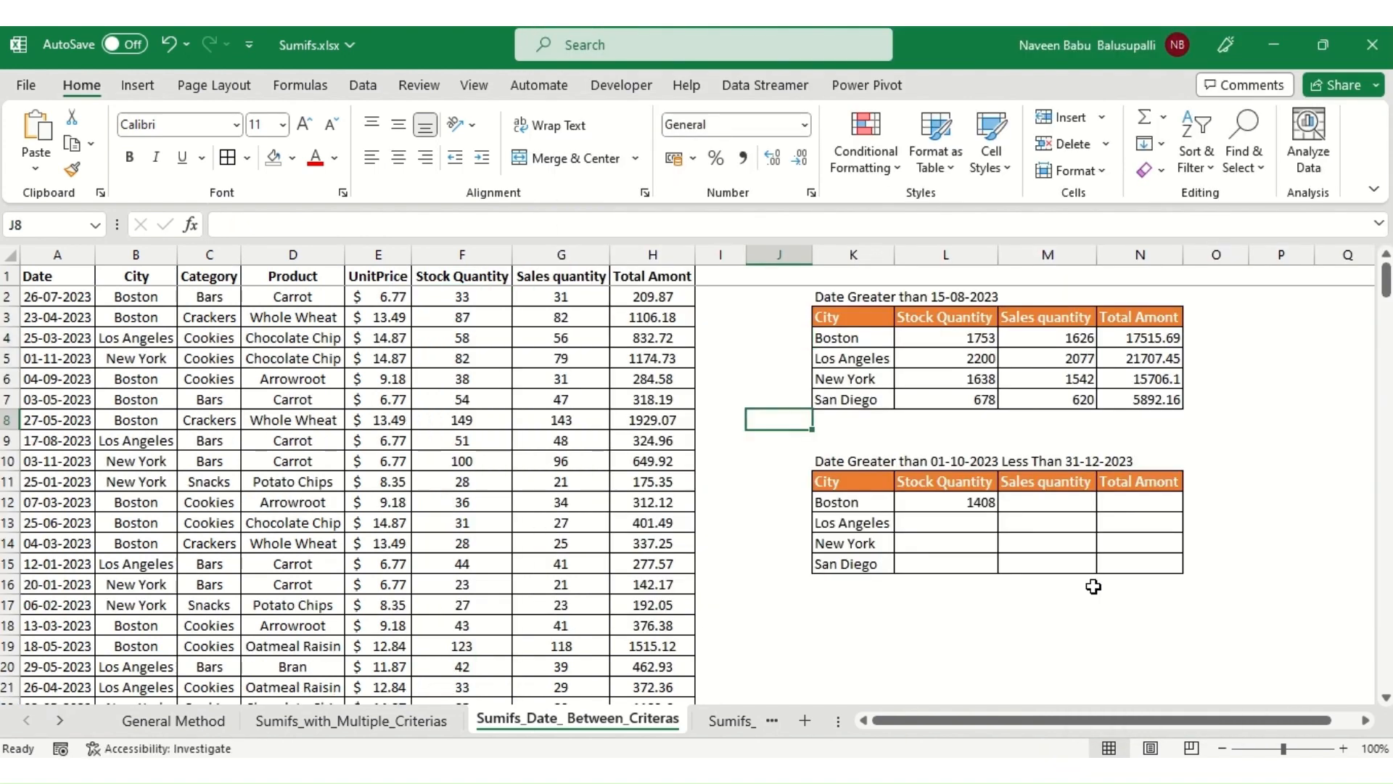
Copy the L12 formula down to the San Diego row and across the Sales quantity and Total Amont columns.
{"action": "key", "text": "shift+Down"}
{"action": "key", "text": "shift+Down"}
{"action": "key", "text": "shift+Down"}
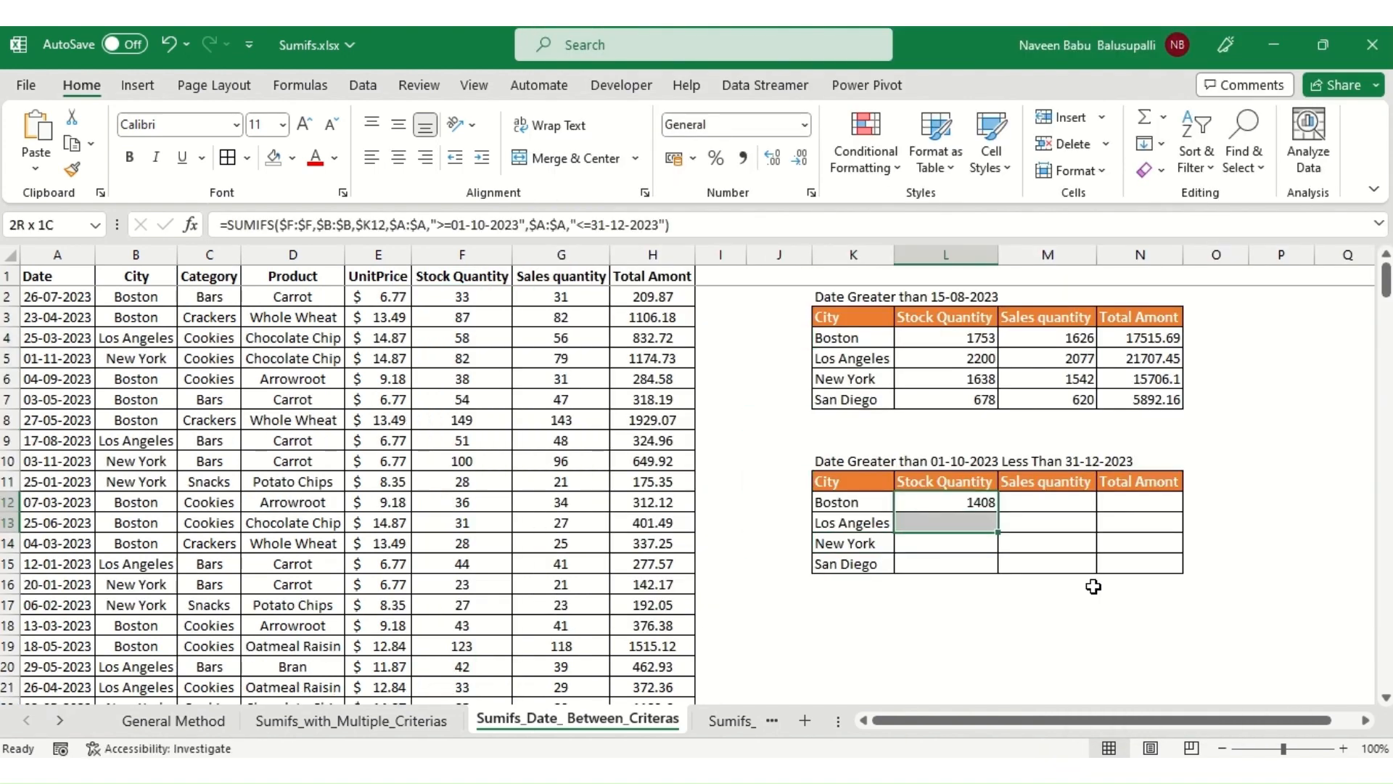
{"action": "key", "text": "ctrl+d"}
{"action": "key", "text": "shift+Right"}
{"action": "key", "text": "shift+Right"}
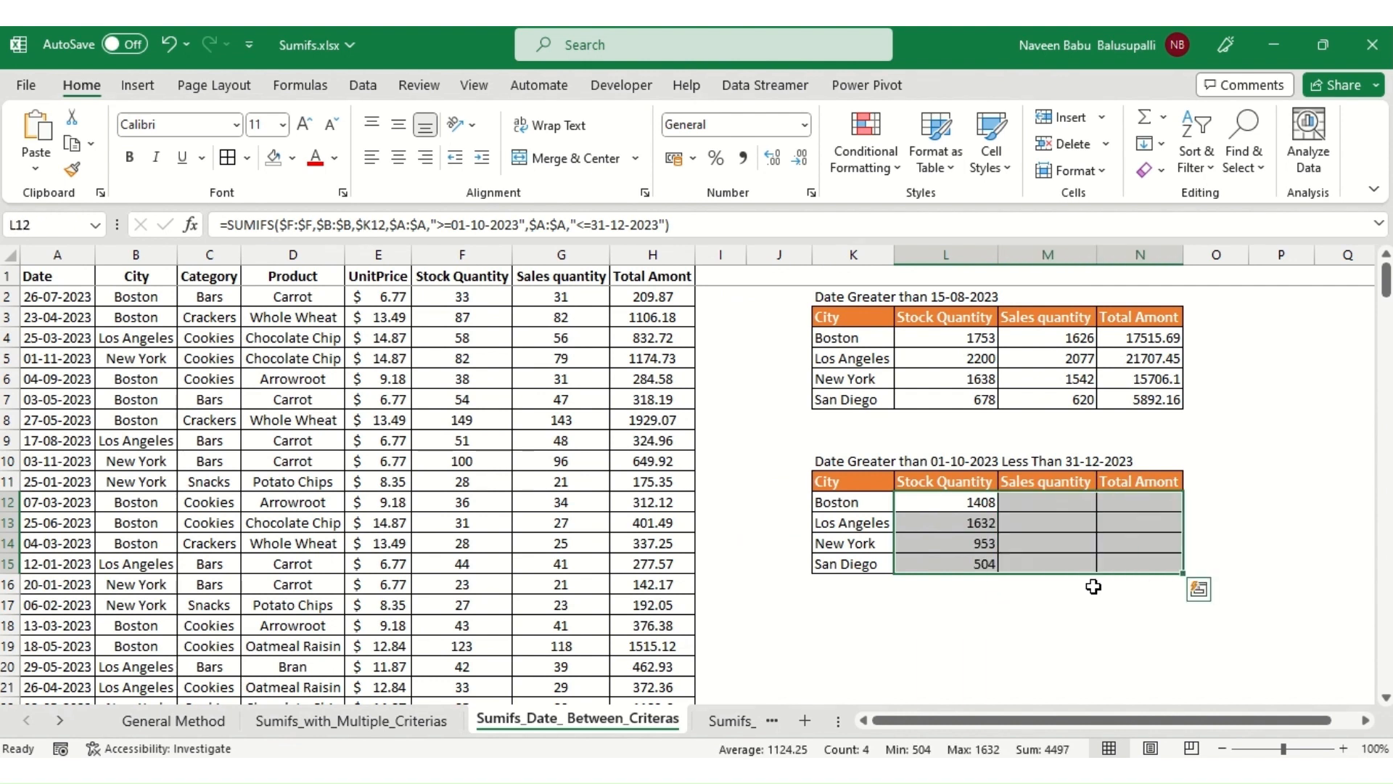
{"action": "key", "text": "ctrl+r"}
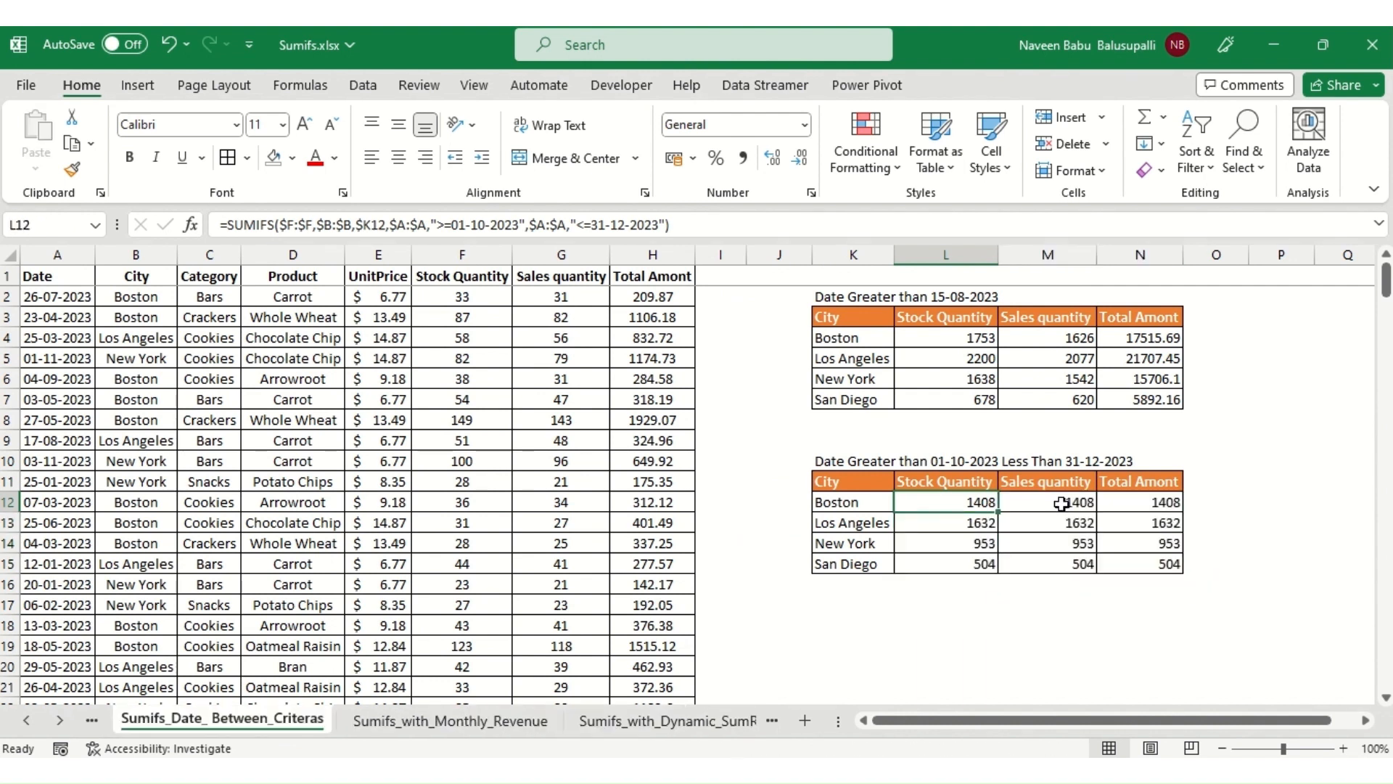
Compare the copied formulas in the second date table's Sales quantity and Total Amont columns with the one in L12.
{"action": "key", "text": "Right"}
{"action": "key", "text": "Right"}
{"action": "key", "text": "Down"}
{"action": "key", "text": "Left"}
{"action": "key", "text": "Up"}
{"action": "key", "text": "Left"}
{"action": "key", "text": "Up"}
{"action": "key", "text": "Down"}
Change the sum range in the L12 formula to the relative reference F:F.
{"action": "key", "text": "F2"}
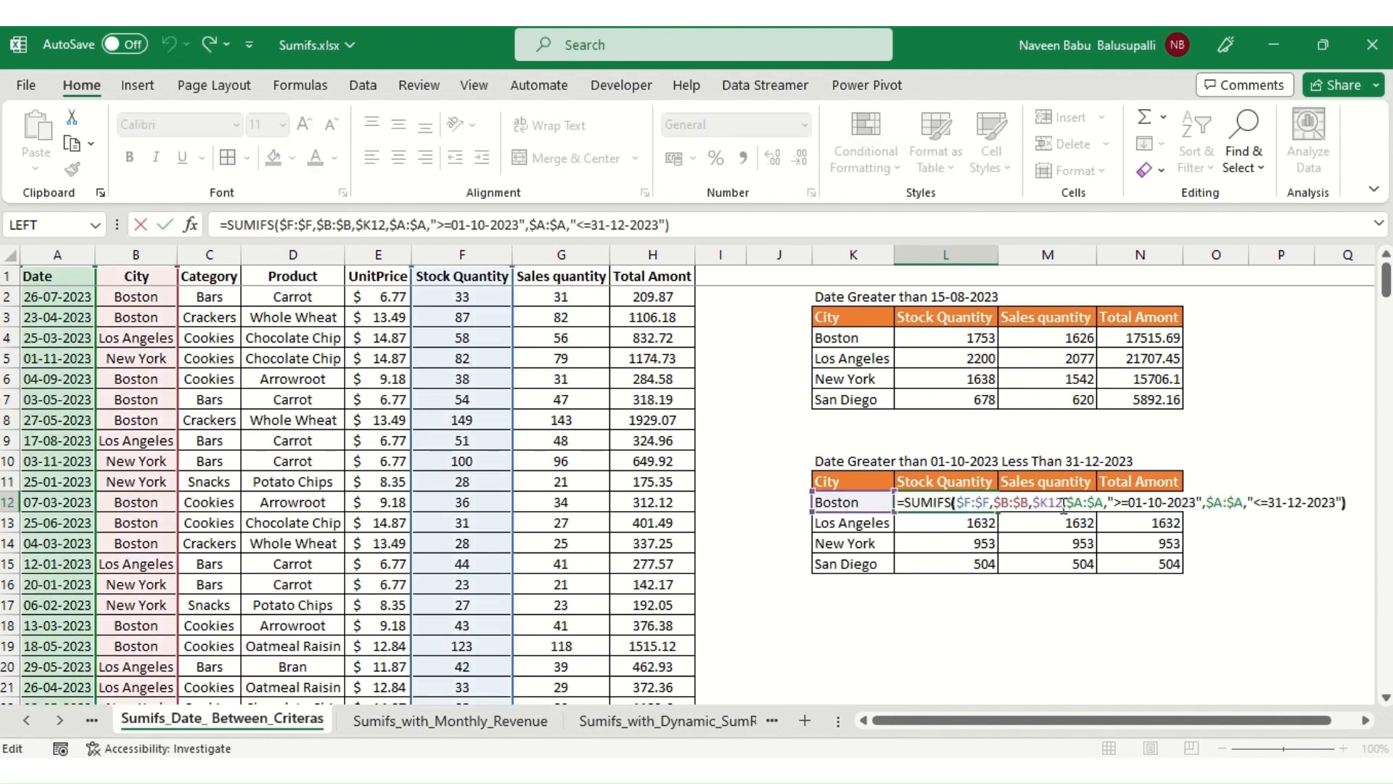
{"action": "key", "text": "ctrl+Left"}
{"action": "key", "text": "ctrl+Left"}
{"action": "key", "text": "ctrl+Left"}
{"action": "key", "text": "ctrl+Left"}
{"action": "key", "text": "ctrl+Left"}
{"action": "key", "text": "ctrl+Left"}
{"action": "key", "text": "ctrl+Left"}
{"action": "key", "text": "F4"}
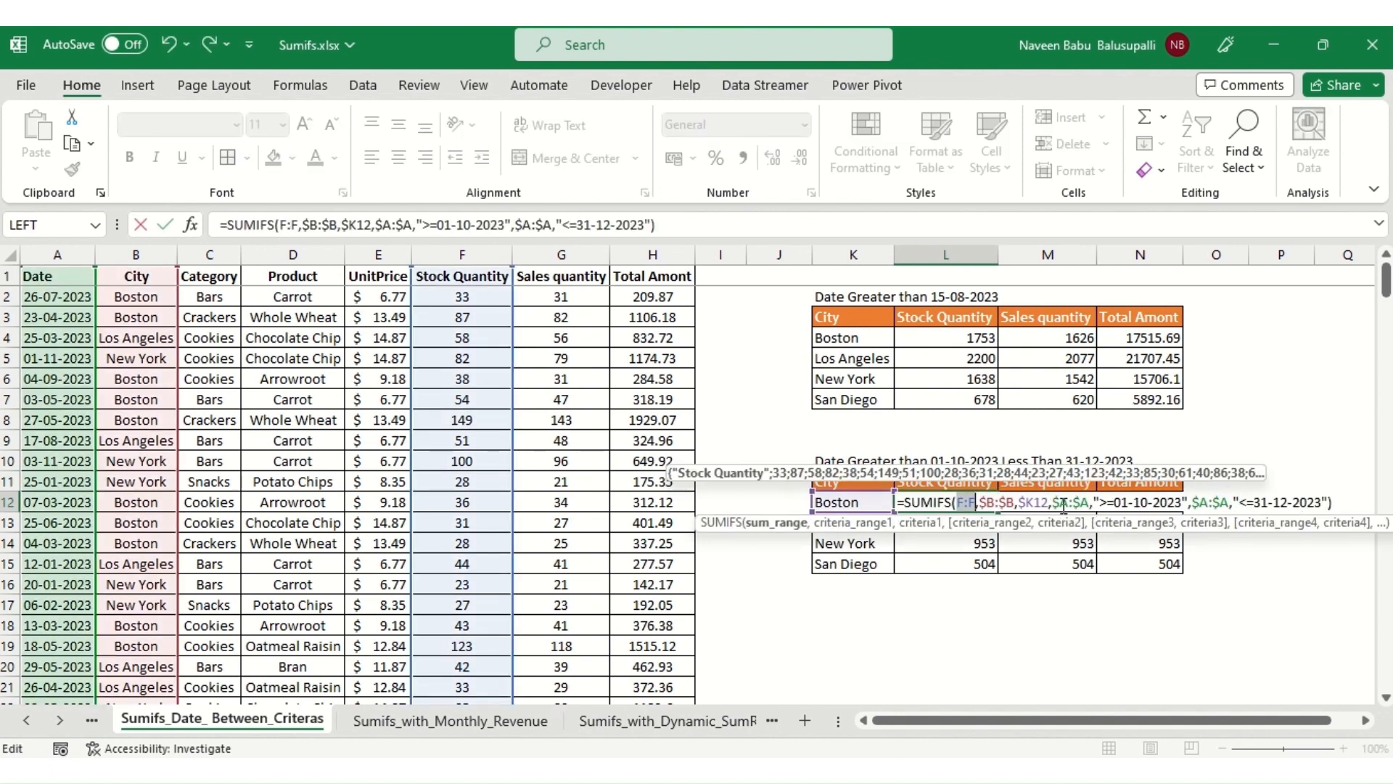
{"action": "key", "text": "Return"}
Copy the corrected L12 formula down through L15 and across to column N, replacing the second date table's formulas.
{"action": "key", "text": "Up"}
{"action": "key", "text": "shift+Down"}
{"action": "key", "text": "shift+Down"}
{"action": "key", "text": "shift+Down"}
{"action": "key", "text": "ctrl+d"}
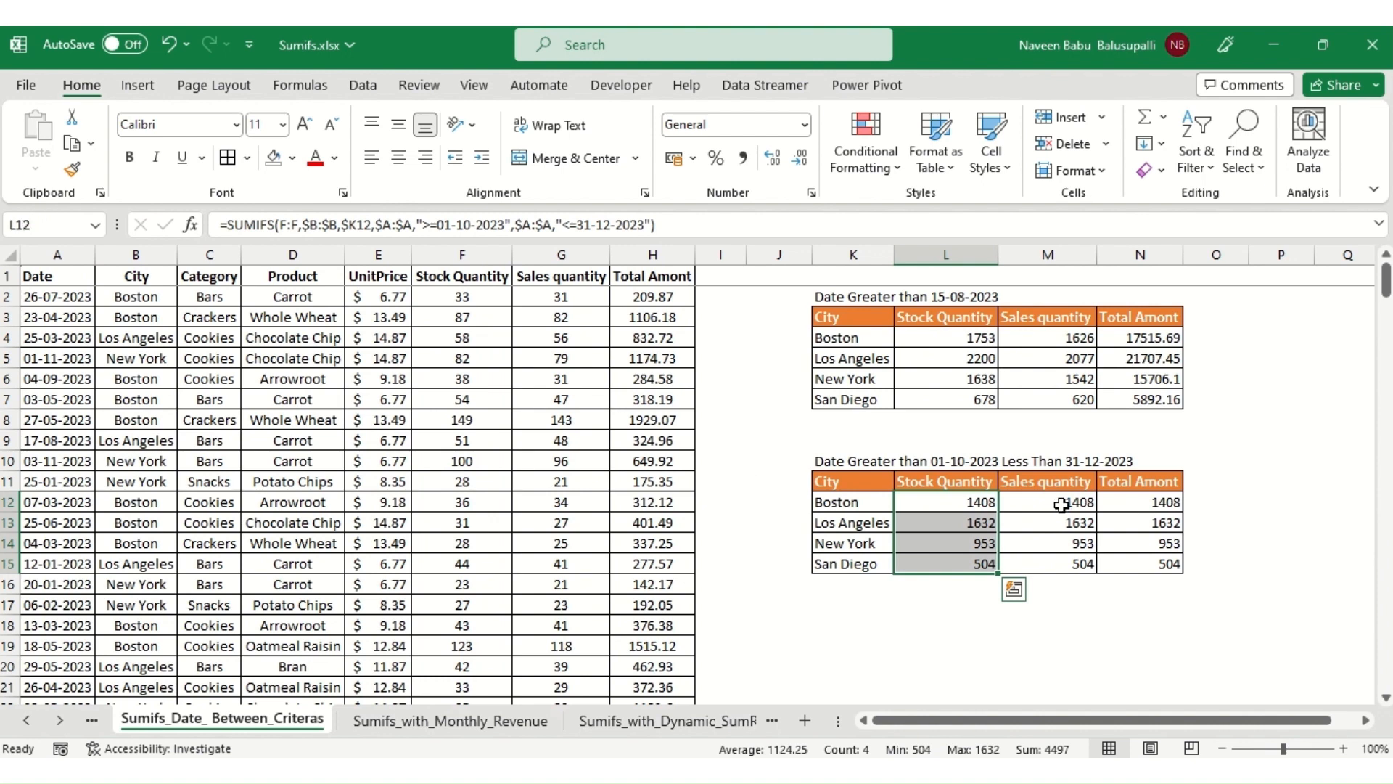
{"action": "key", "text": "shift+Right"}
{"action": "key", "text": "shift+Right"}
{"action": "key", "text": "ctrl+r"}
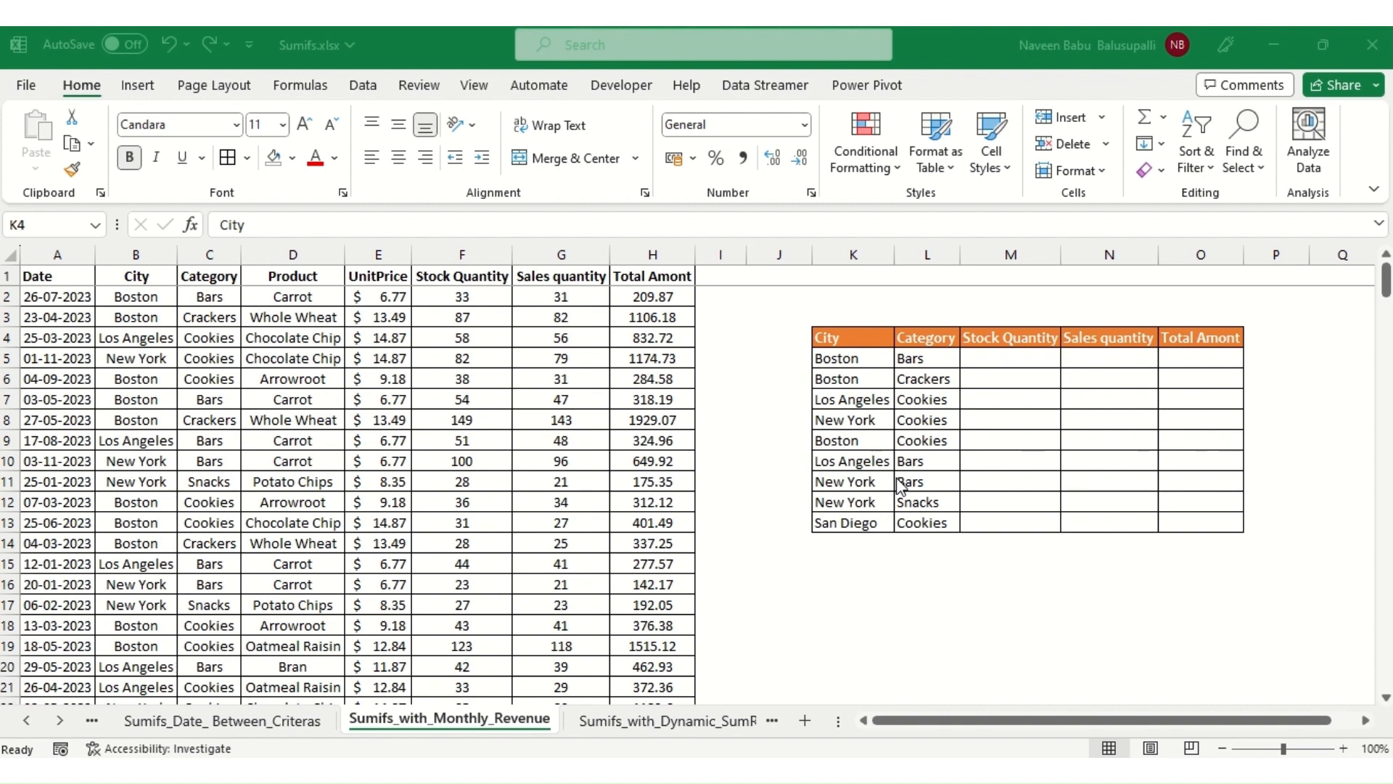
Enter =TODAY()-DAY(TODAY()) in K2 above the city and category table.
{"action": "key", "text": "Up"}
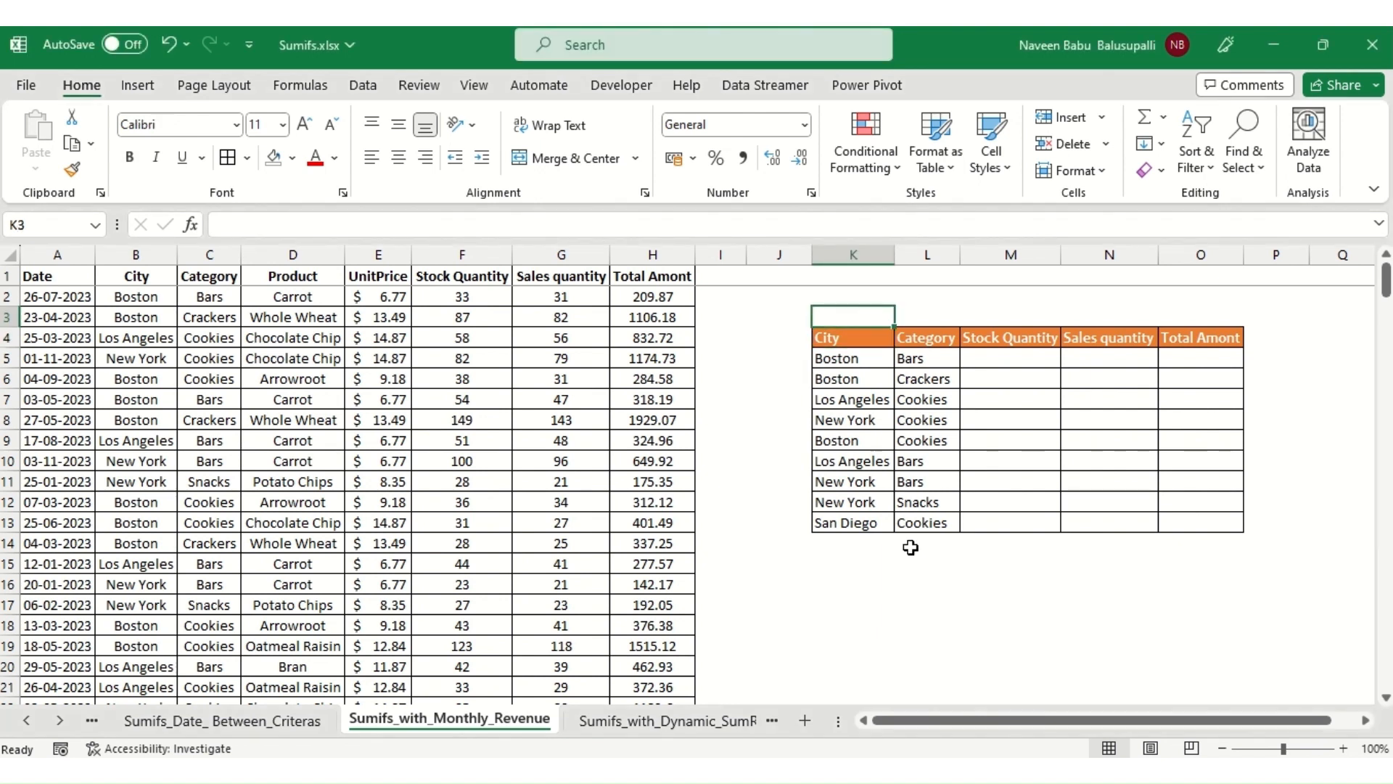
{"action": "key", "text": "Up"}
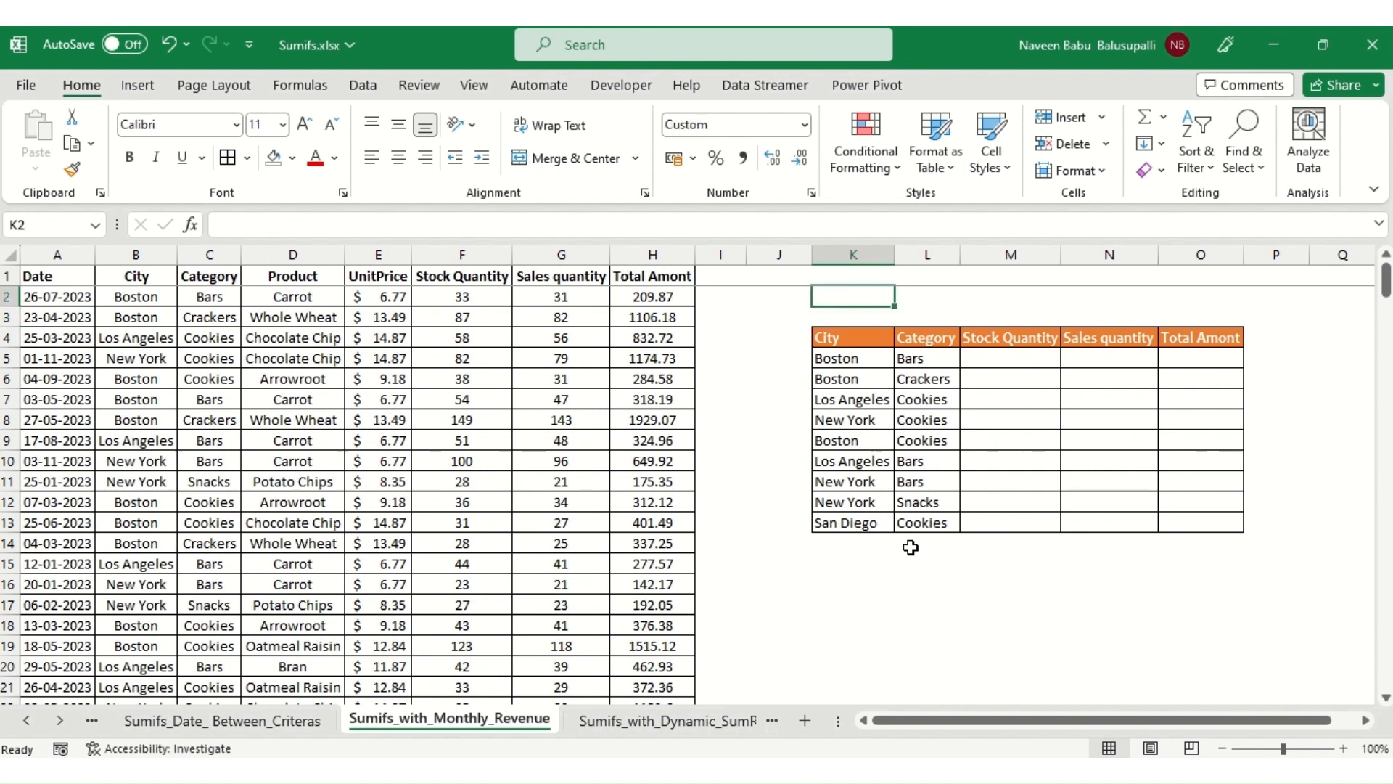
{"action": "type", "text": "="}
{"action": "key", "text": "BackSpace"}
{"action": "type", "text": "=to"}
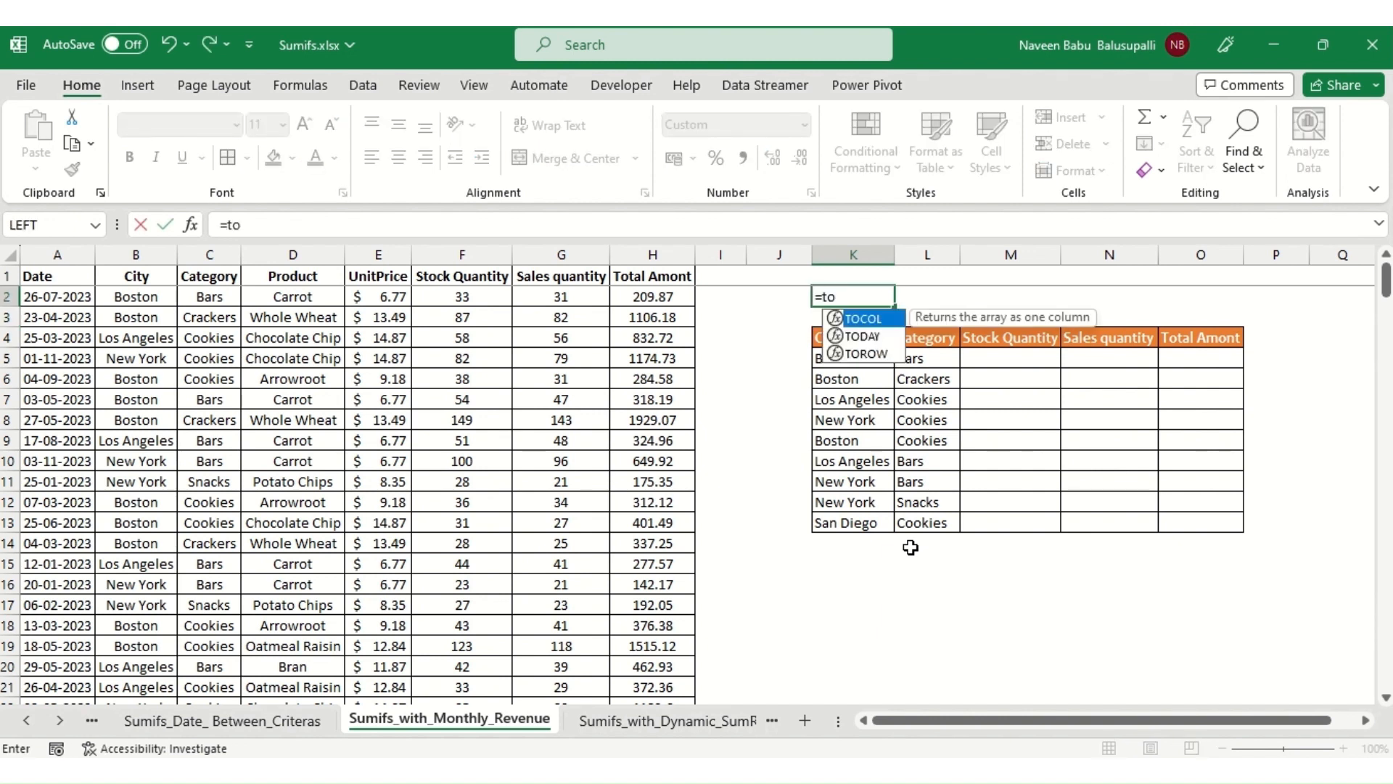
{"action": "key", "text": "Down"}
{"action": "key", "text": "Tab"}
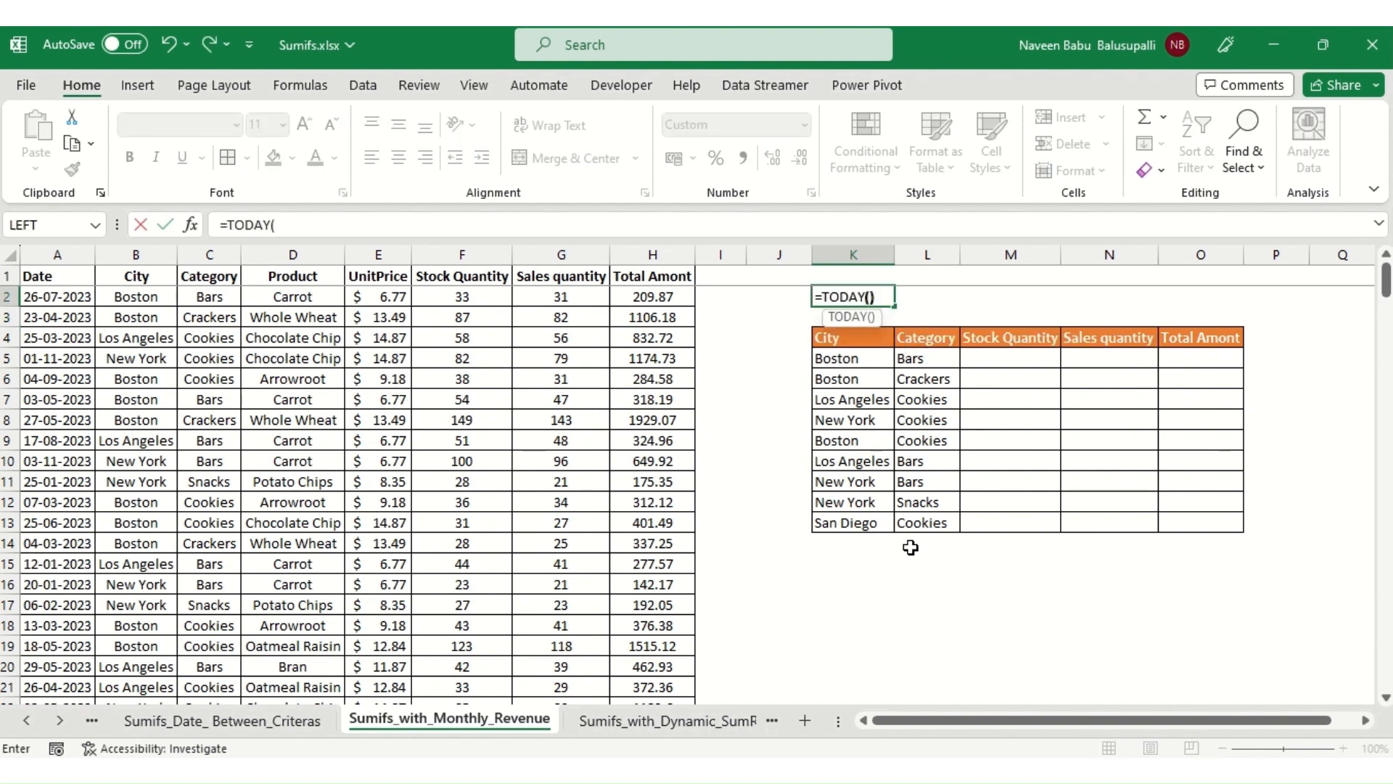
{"action": "type", "text": ")-day"}
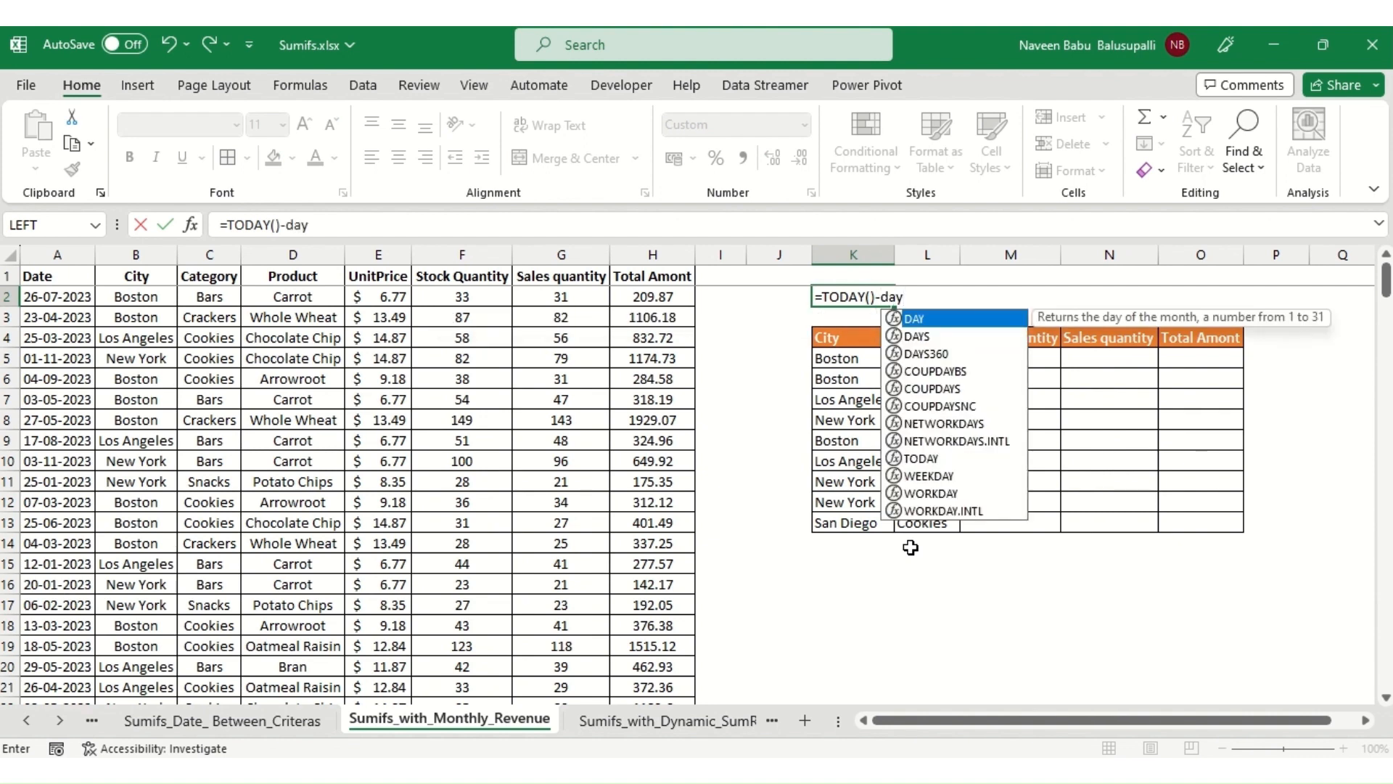
{"action": "key", "text": "Tab"}
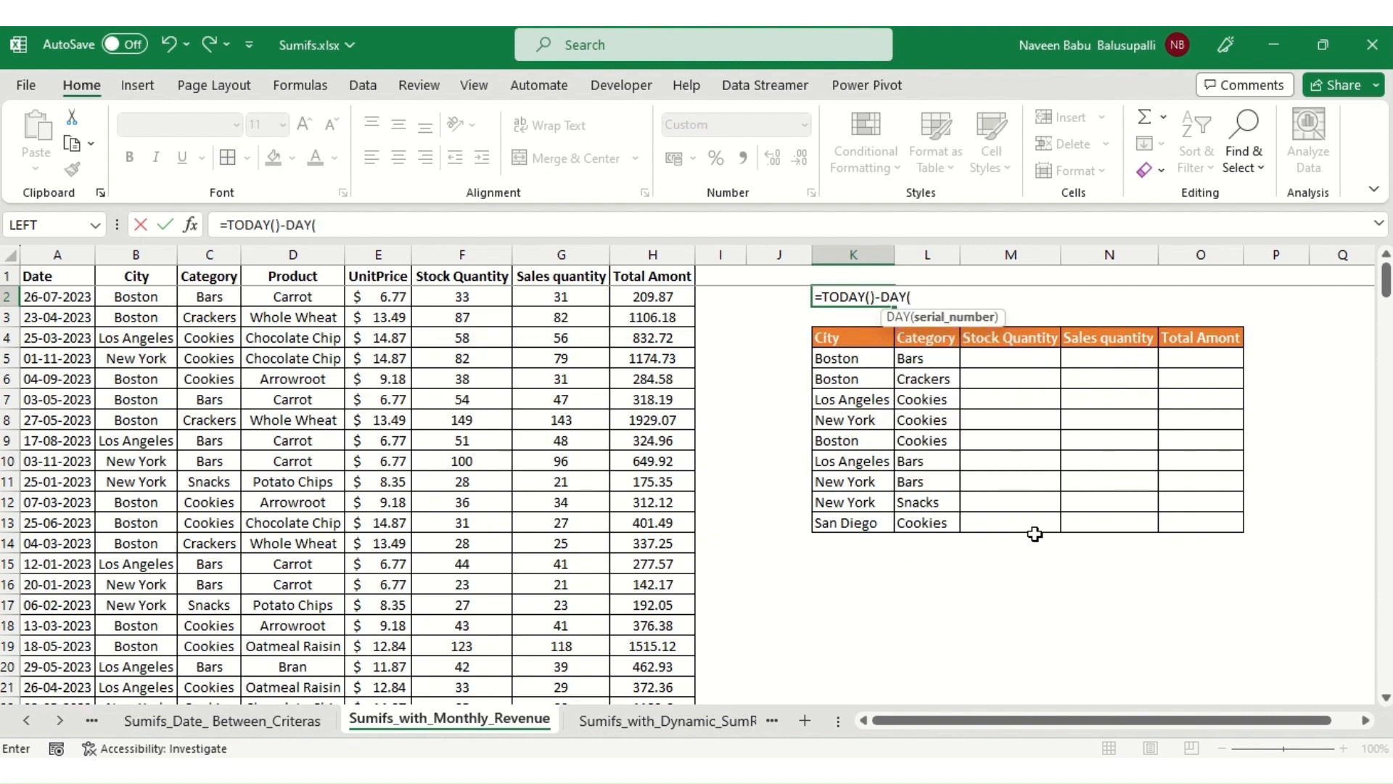
{"action": "type", "text": "toa"}
{"action": "key", "text": "BackSpace"}
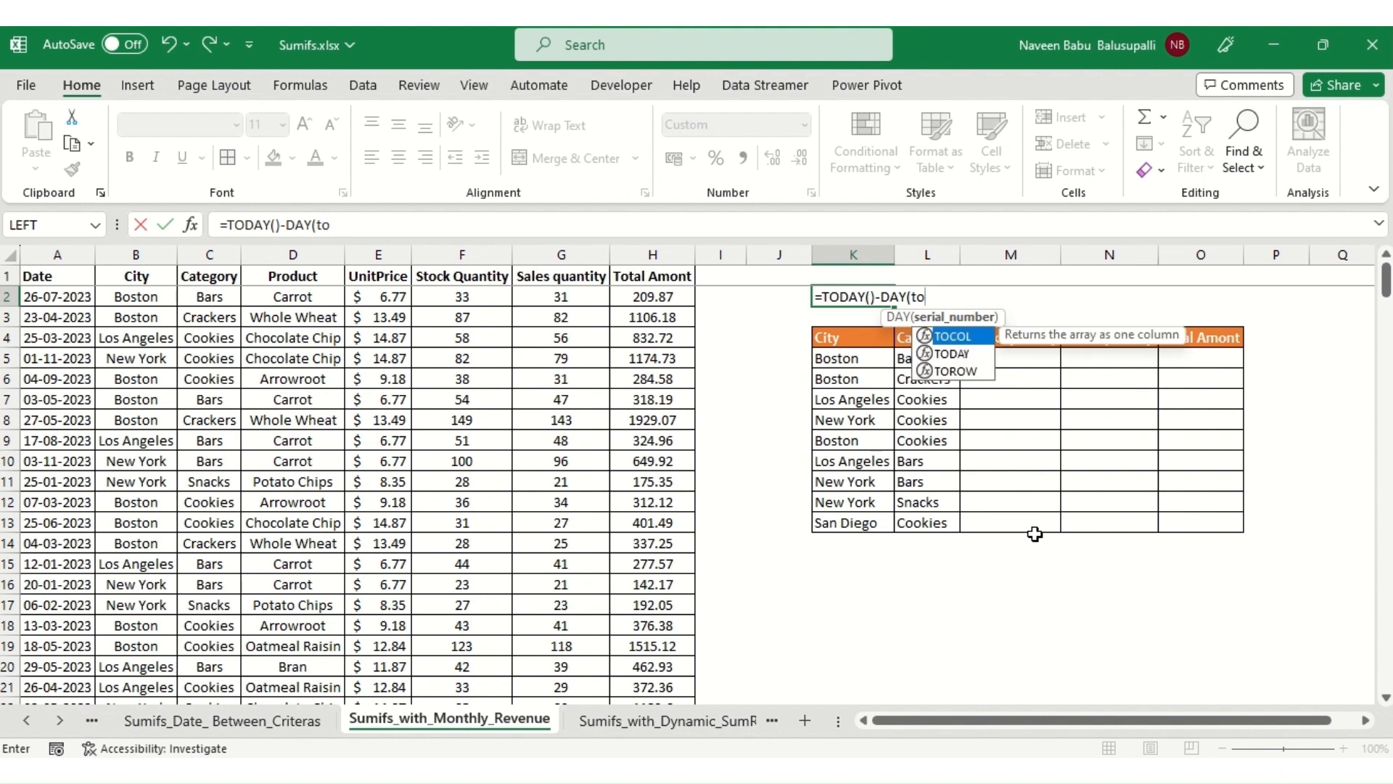
{"action": "type", "text": "da"}
{"action": "key", "text": "Tab"}
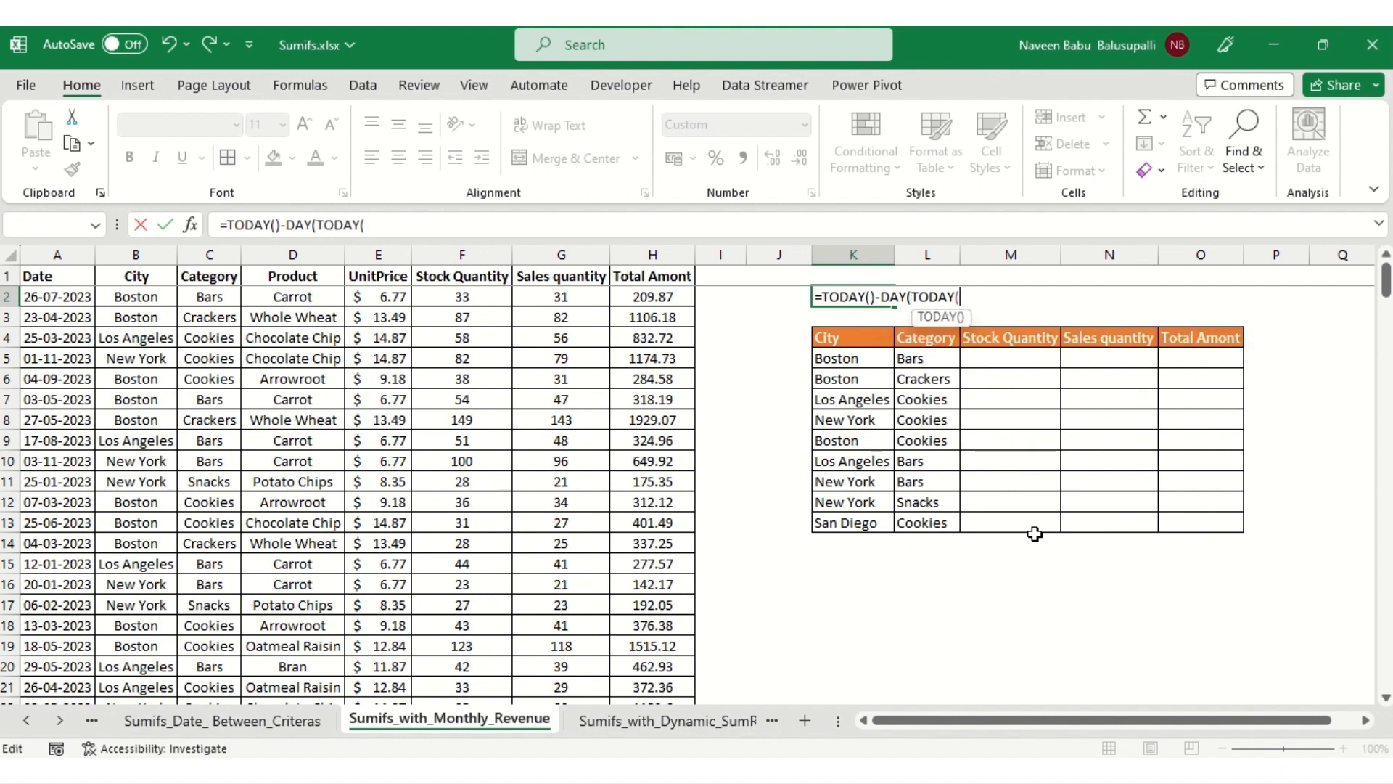
{"action": "type", "text": "))"}
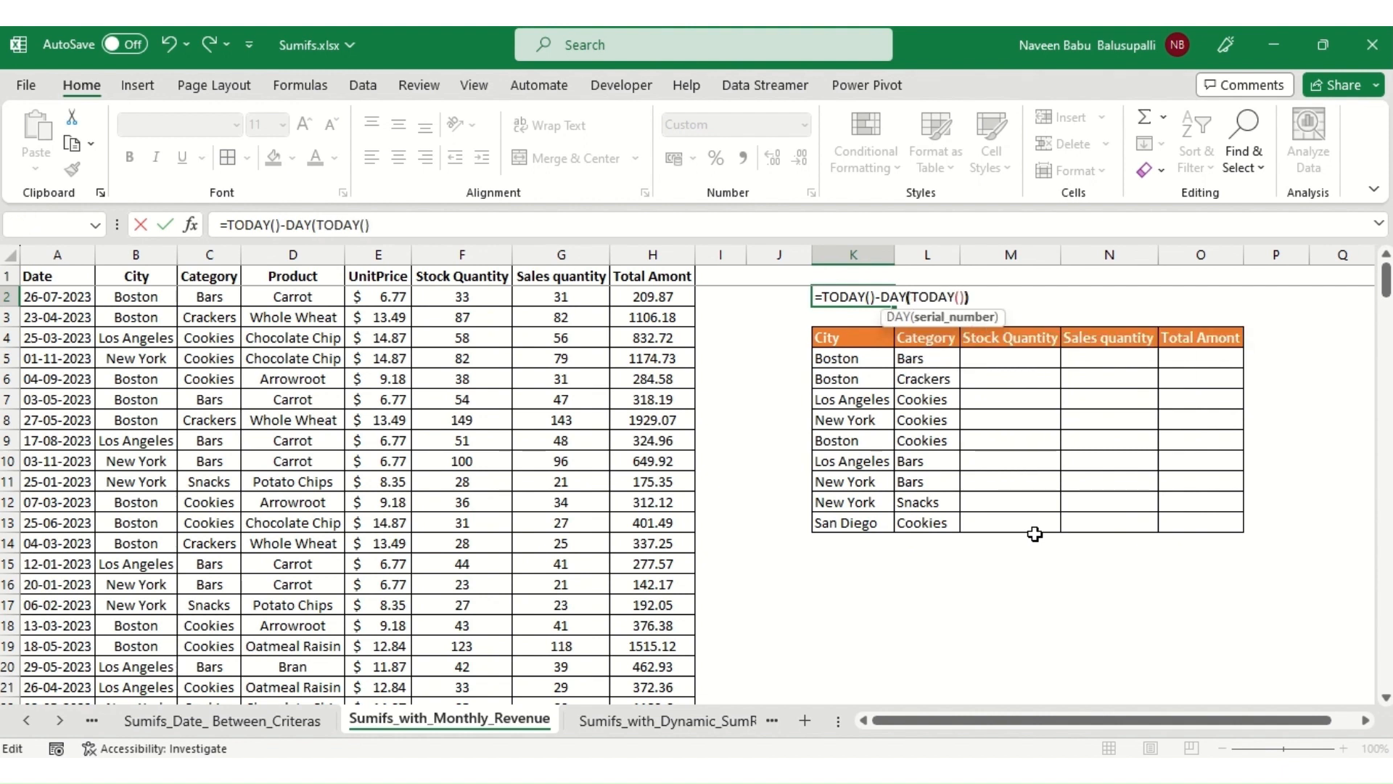
{"action": "key", "text": "Return"}
Add +1 to the K2 formula so it returns the first day of the current month.
{"action": "key", "text": "Up"}
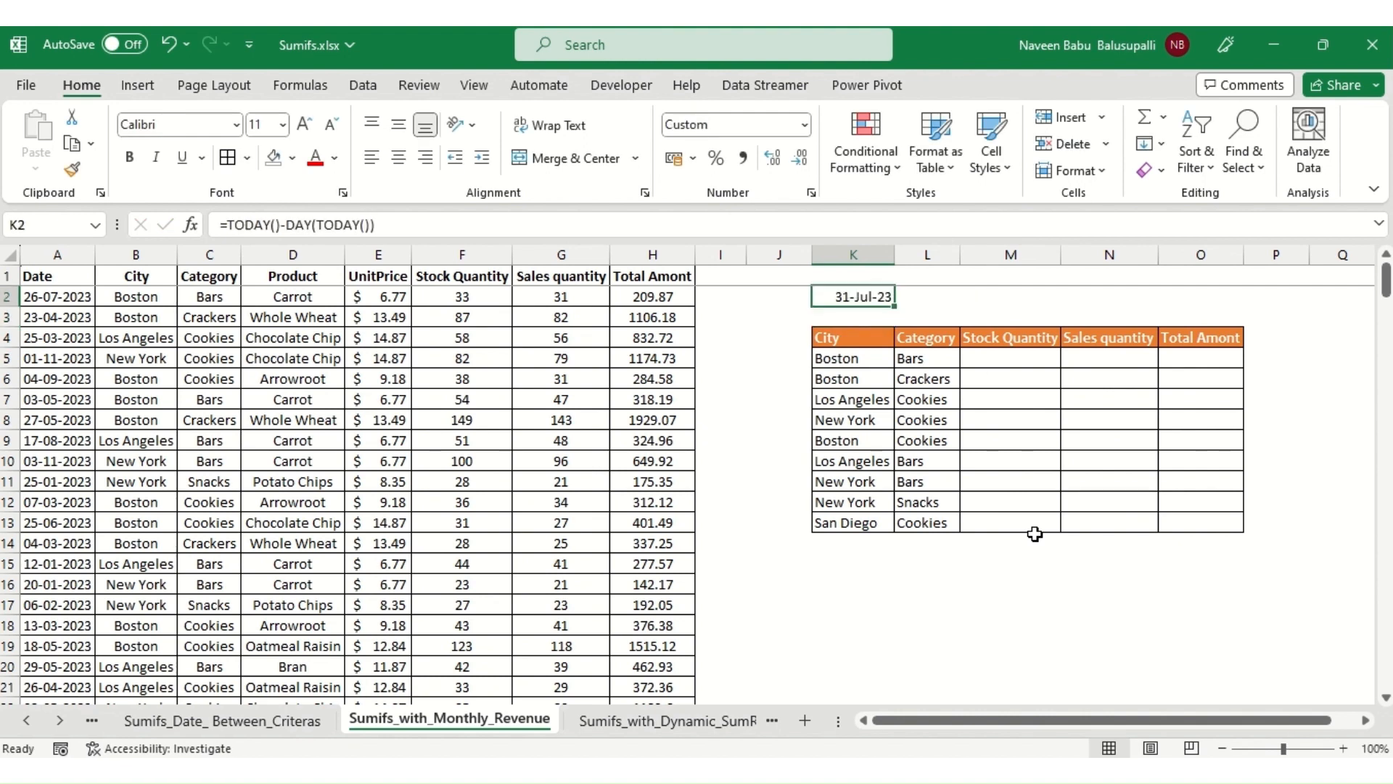
{"action": "key", "text": "F2"}
{"action": "key", "text": "Return"}
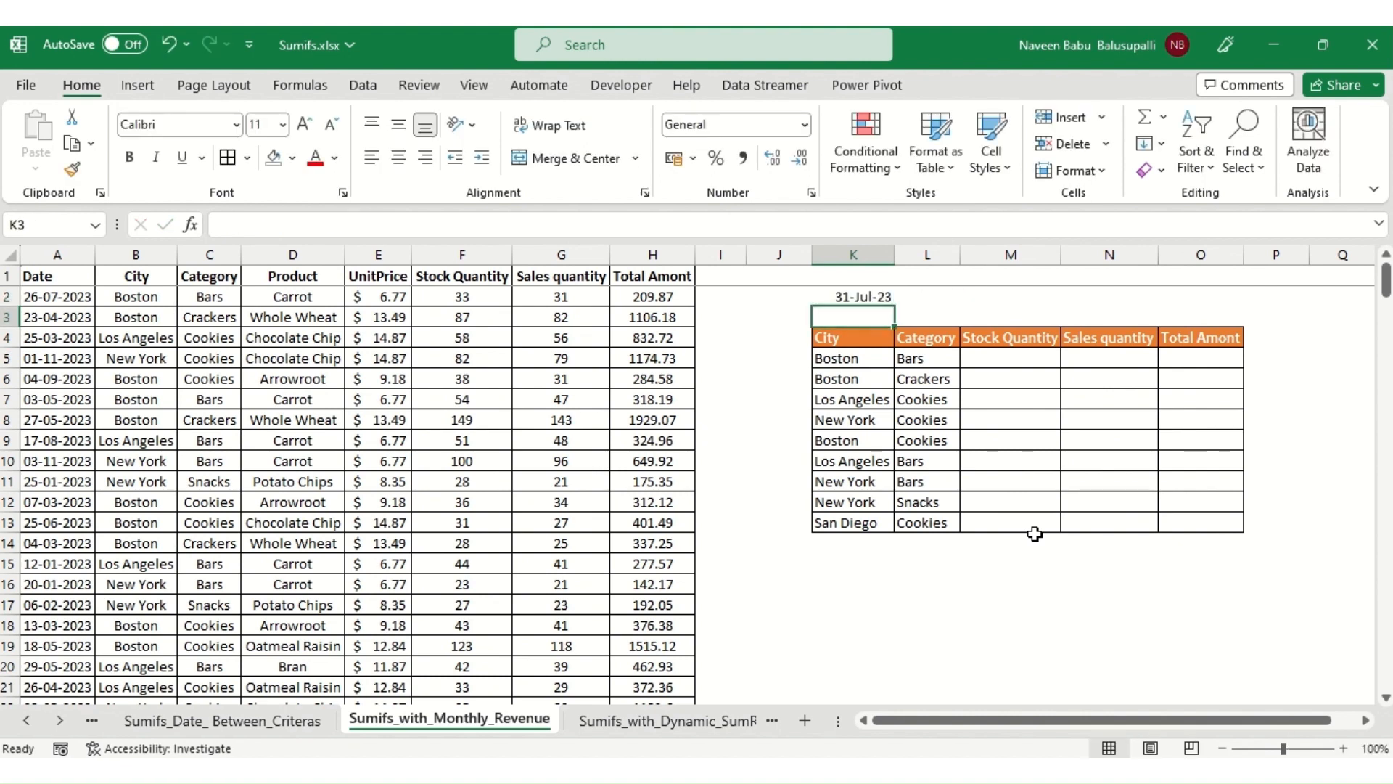
{"action": "key", "text": "Up"}
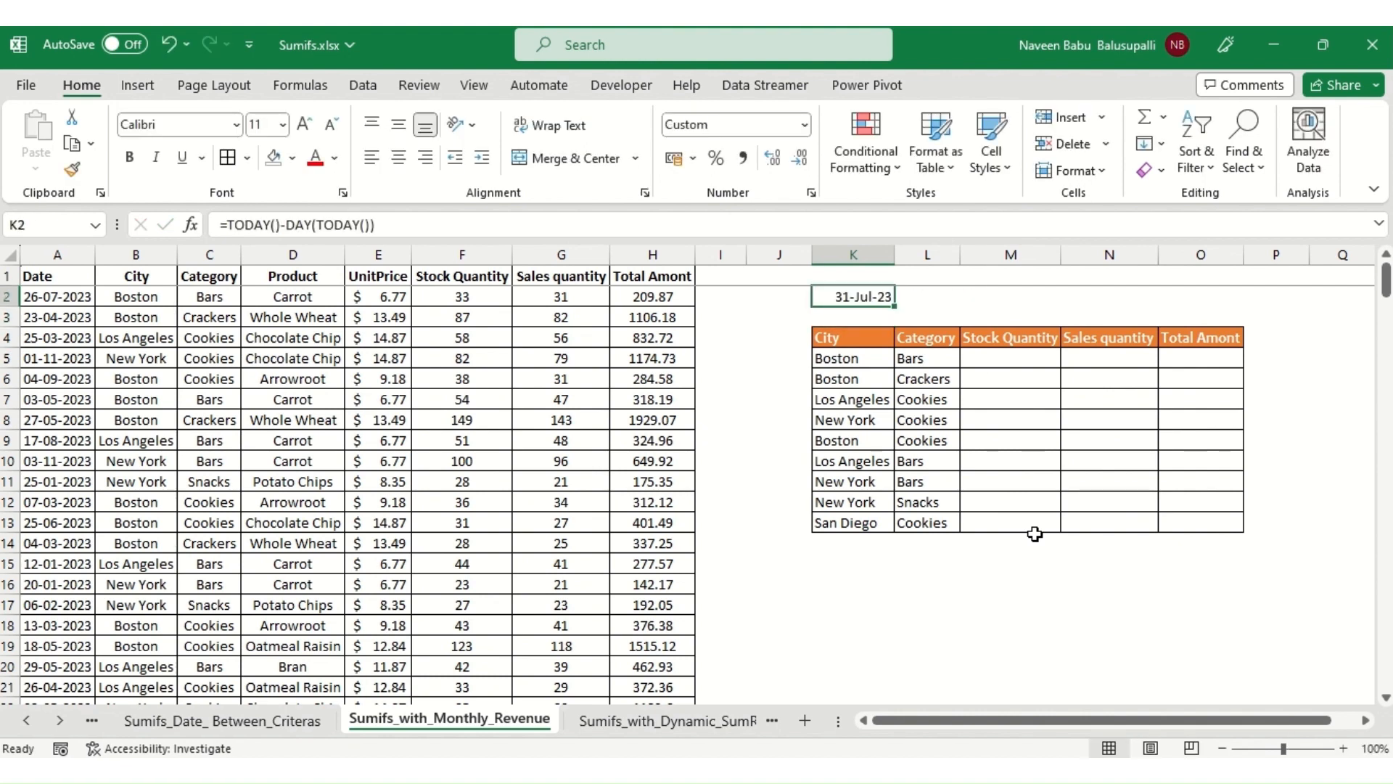
{"action": "key", "text": "F2"}
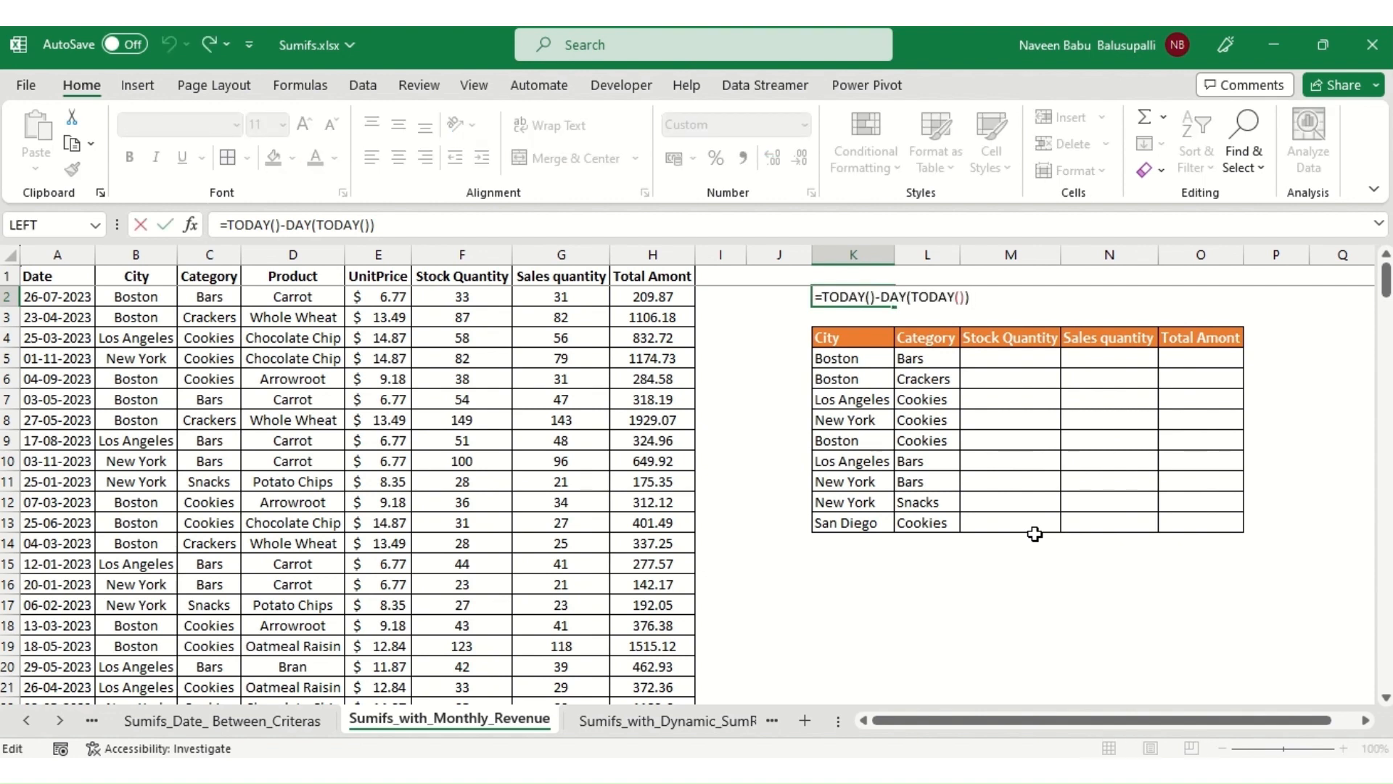
{"action": "type", "text": "+1"}
{"action": "key", "text": "ctrl+Return"}
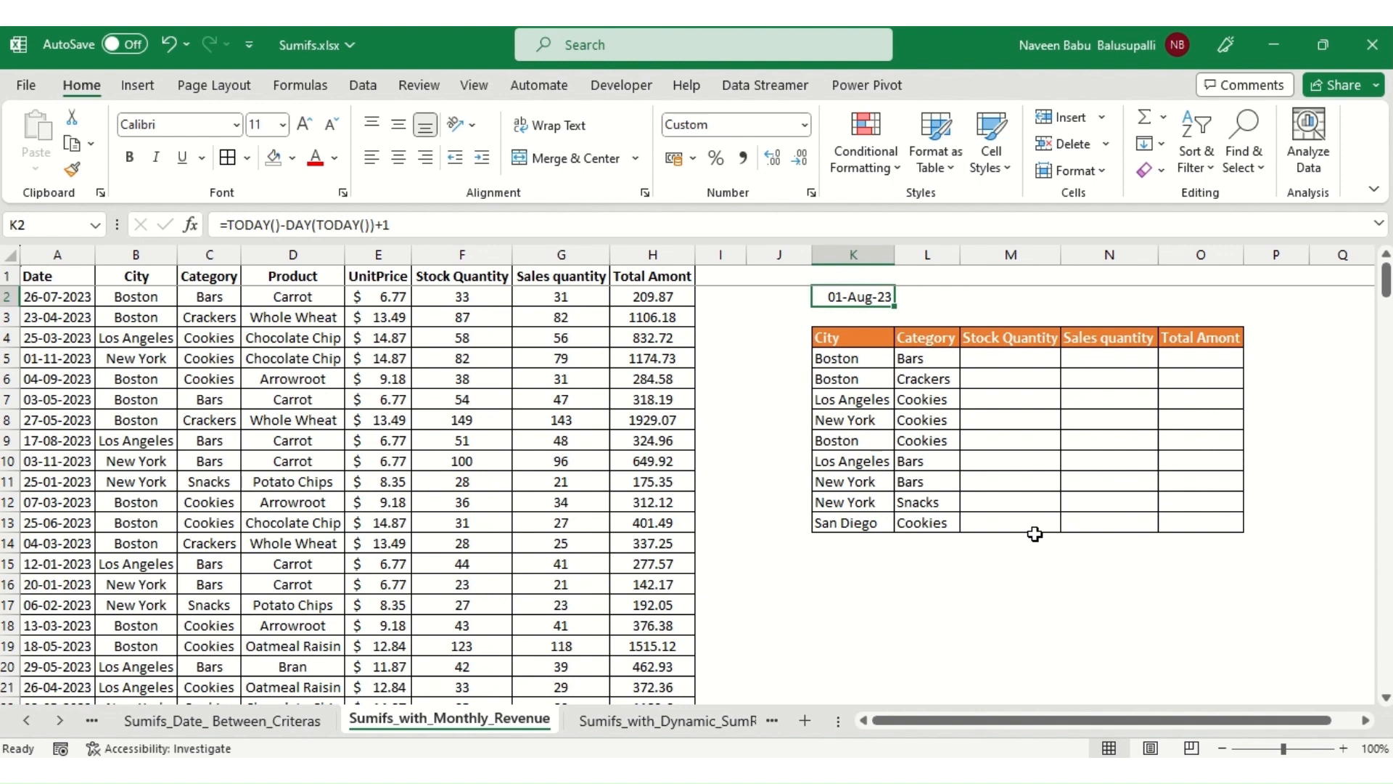
Enter =EOMONTH(TODAY(),0) in L2 to return the last day of the current month.
{"action": "key", "text": "Right"}
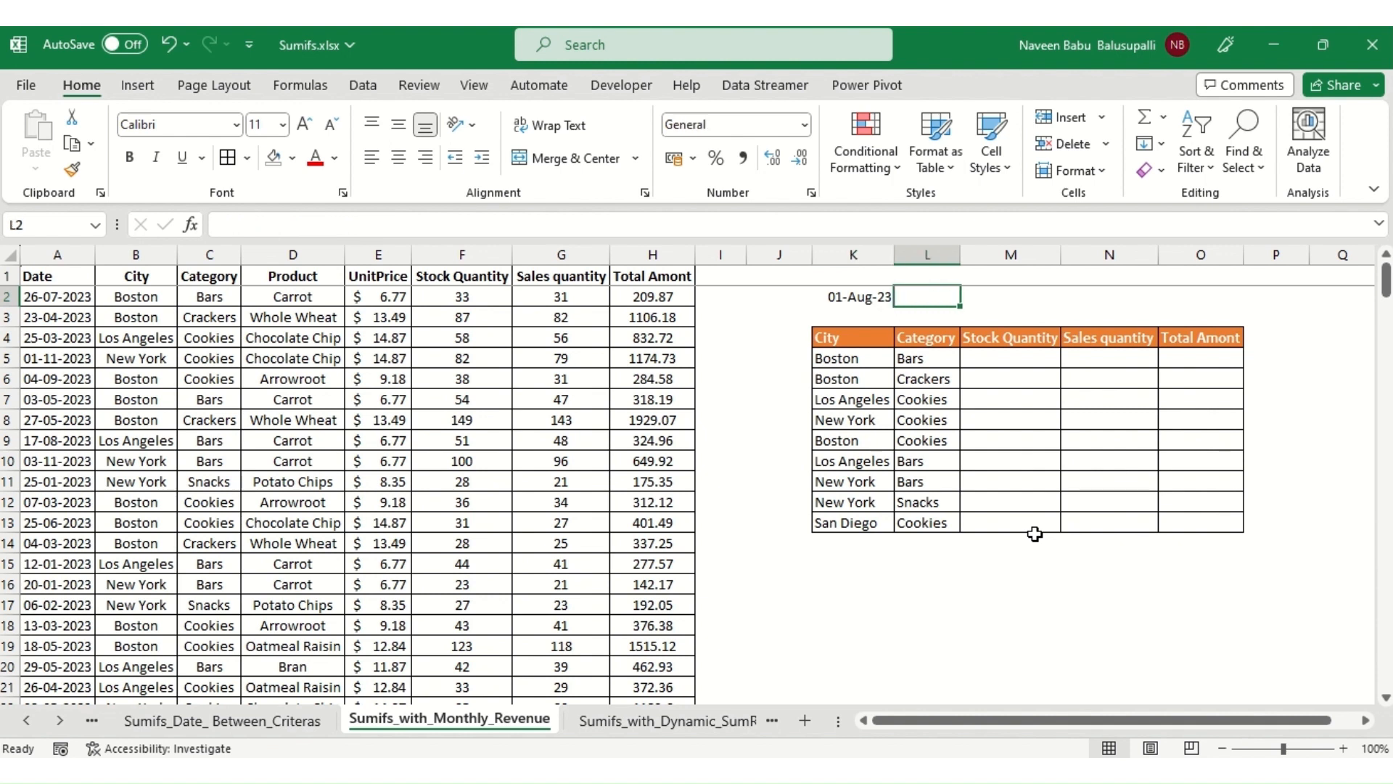
{"action": "type", "text": "="}
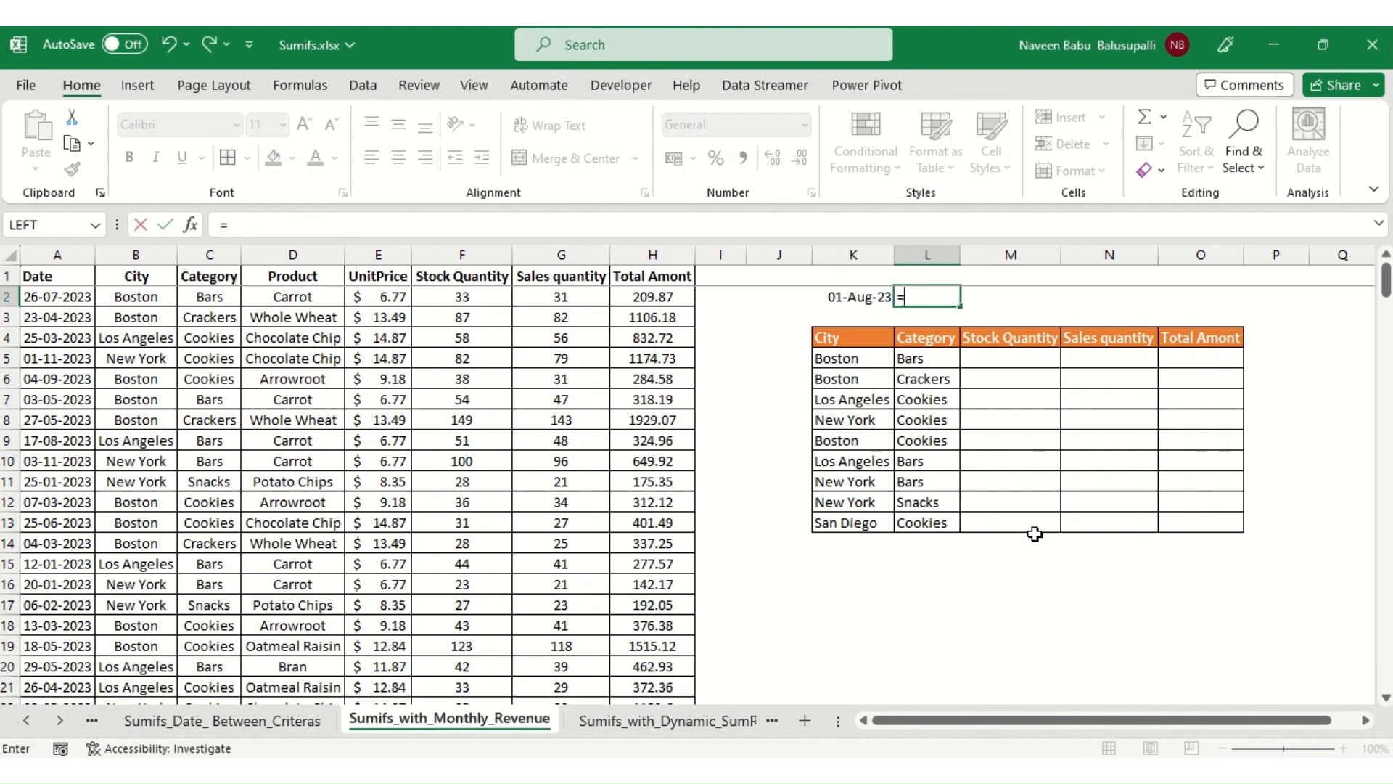
{"action": "type", "text": "eo"}
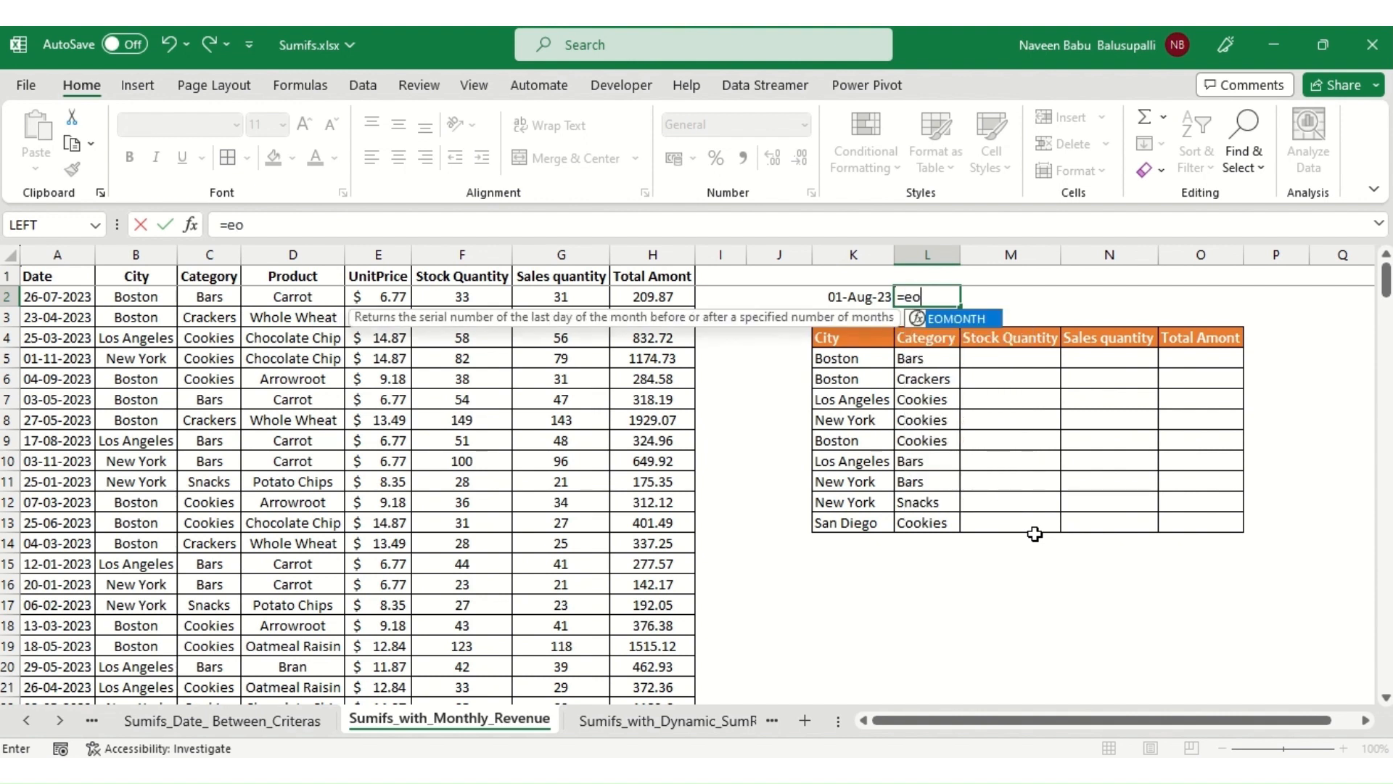
{"action": "key", "text": "Tab"}
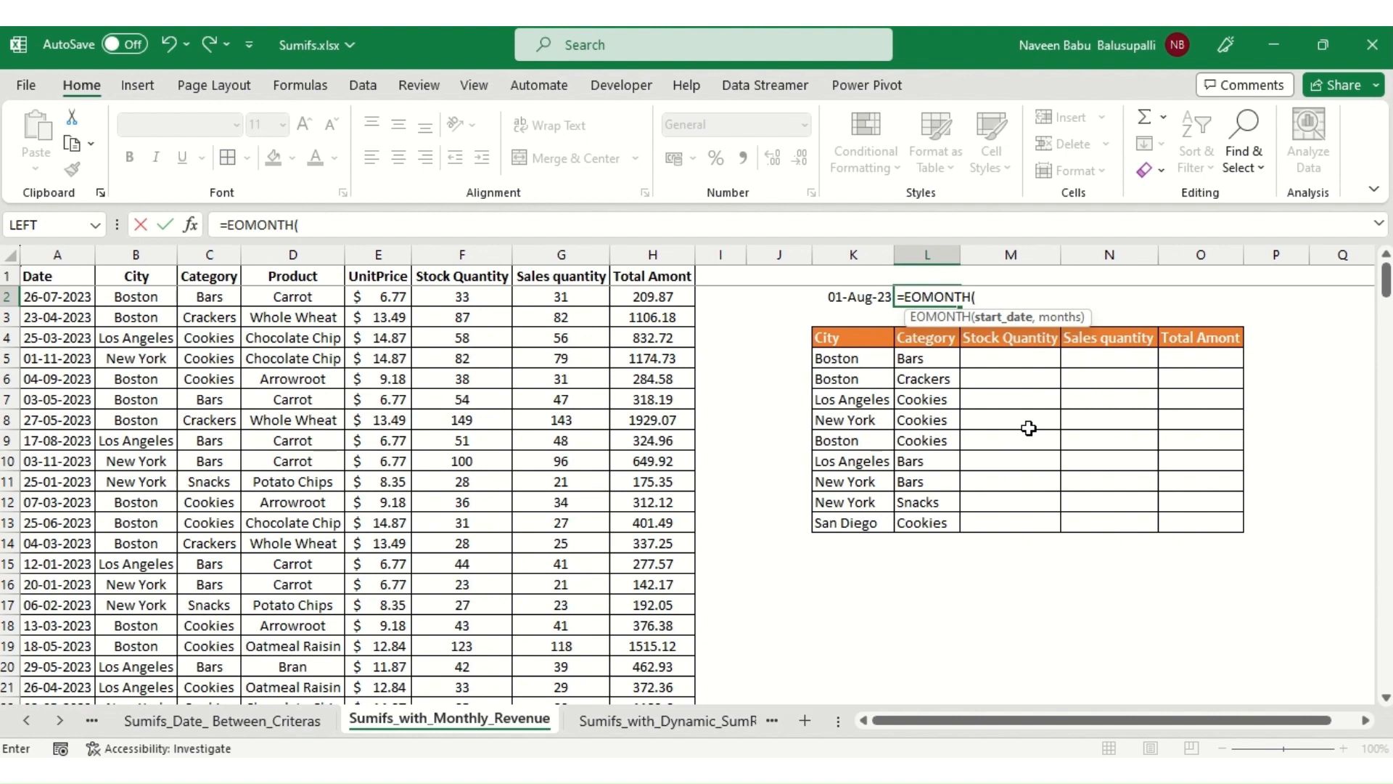
{"action": "type", "text": "tod"}
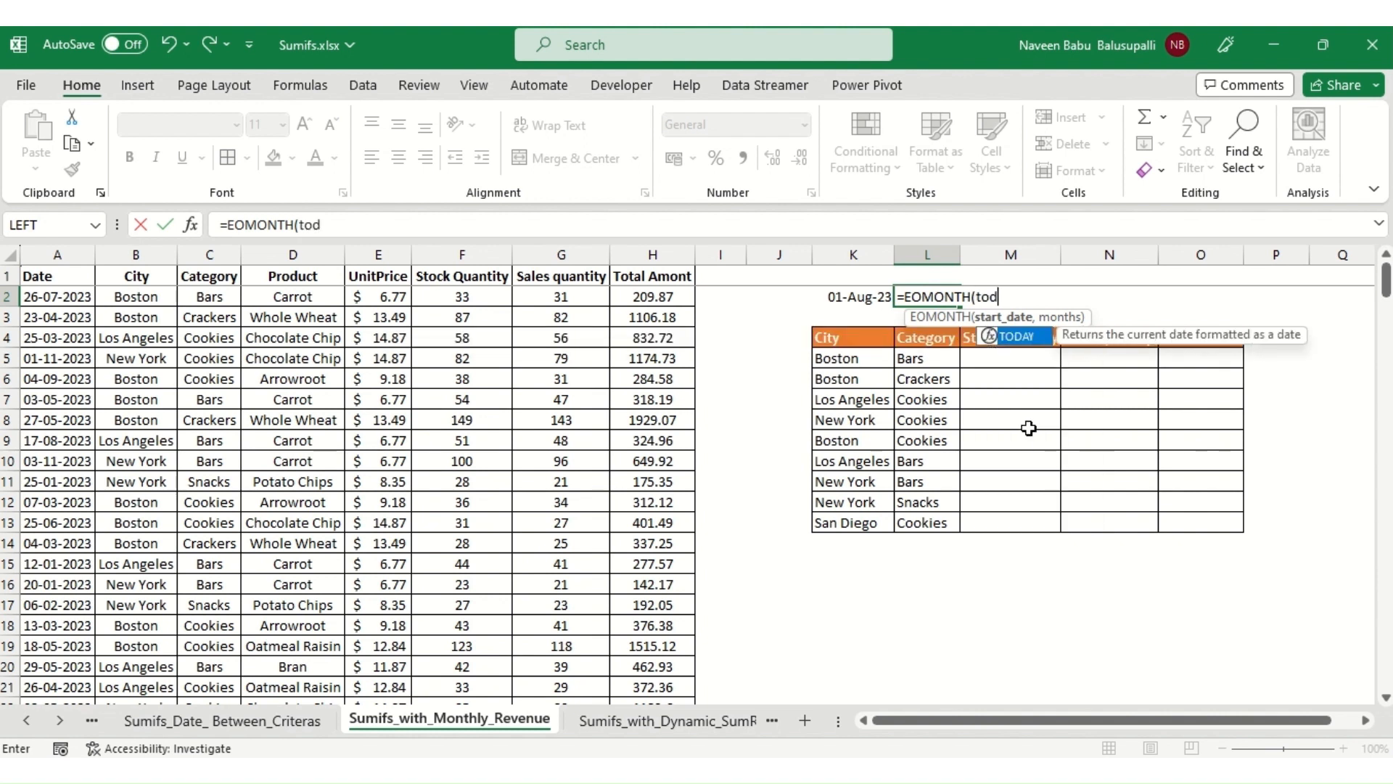
{"action": "key", "text": "Tab"}
{"action": "type", "text": "),"}
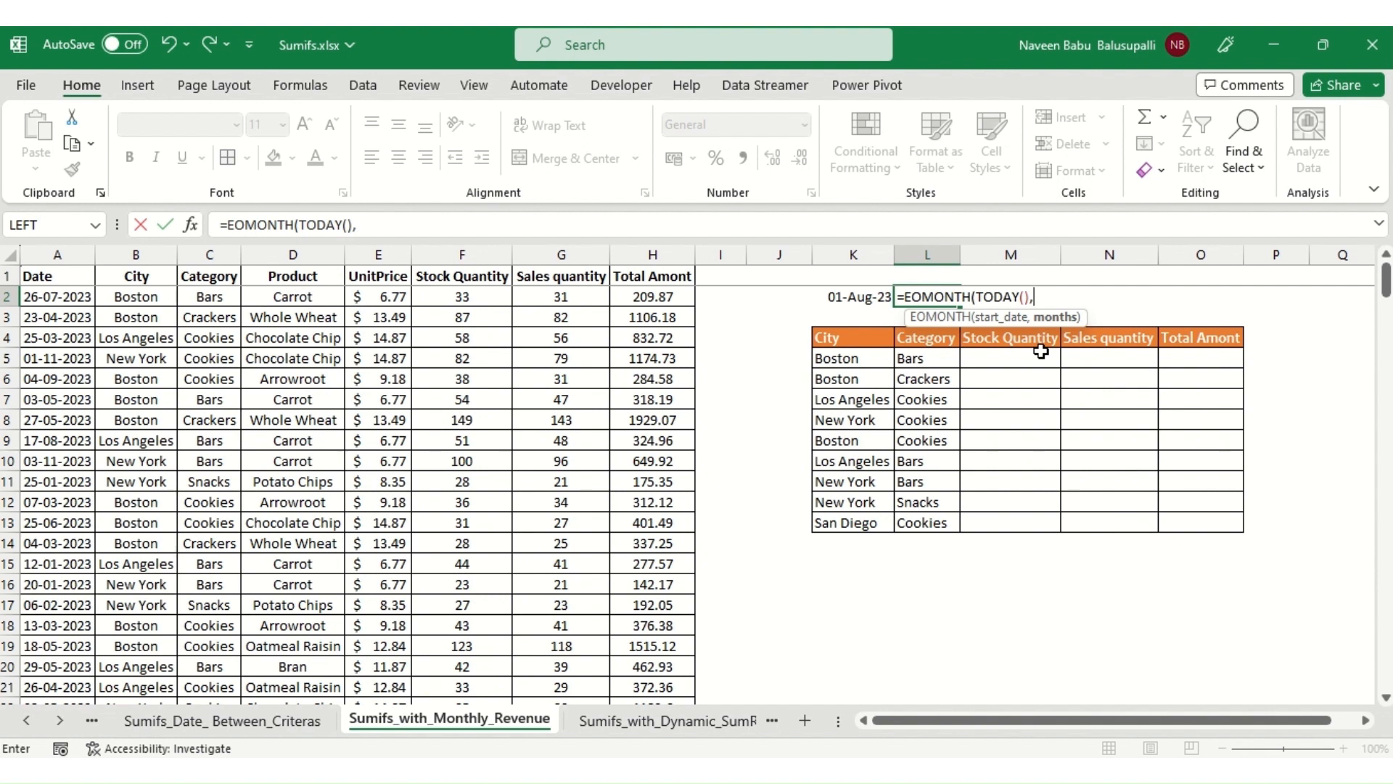
{"action": "type", "text": "0)"}
{"action": "key", "text": "ctrl+Return"}
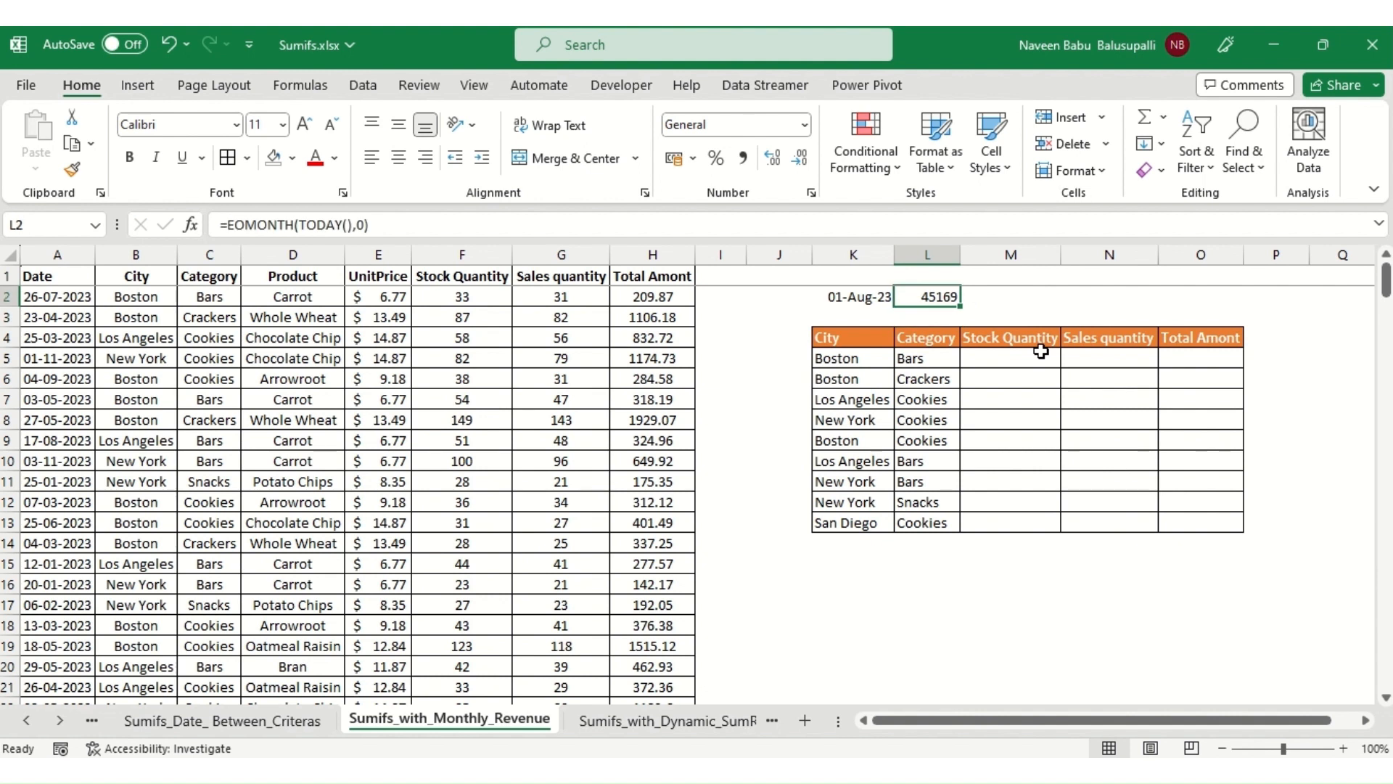
Format L2 as a day-month-year date and compare its formula with the month-start formula in K2.
{"action": "key", "text": "ctrl+shift+3"}
{"action": "key", "text": "Left"}
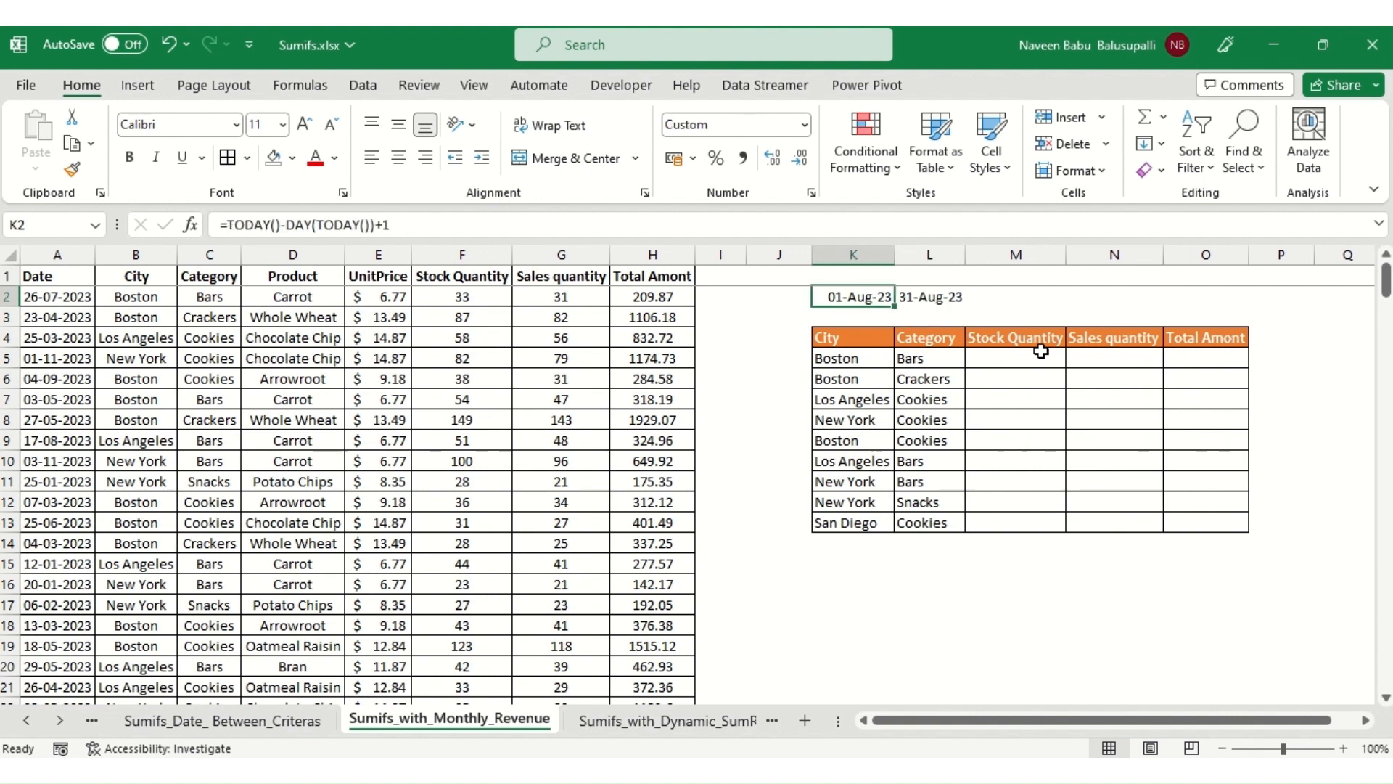
{"action": "key", "text": "Right"}
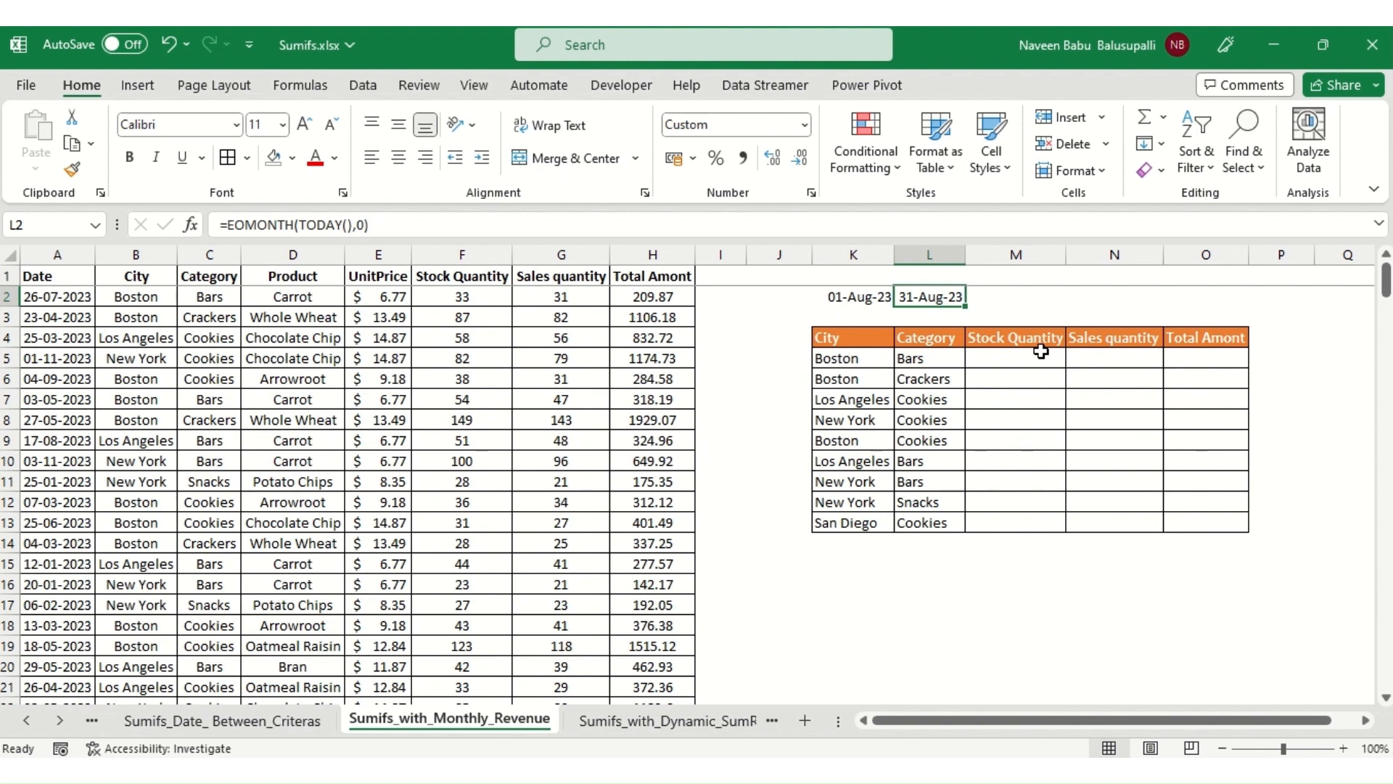
{"action": "key", "text": "Left"}
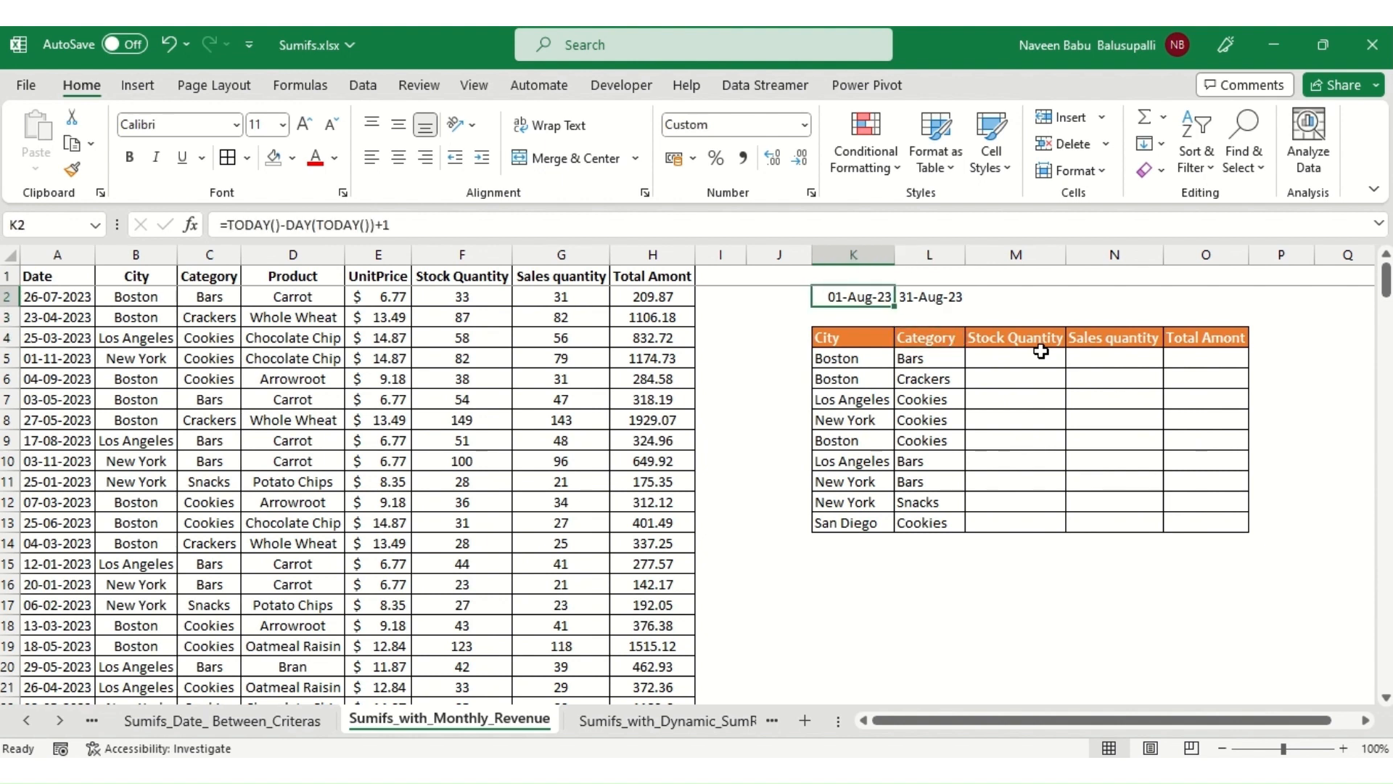
{"action": "key", "text": "Right"}
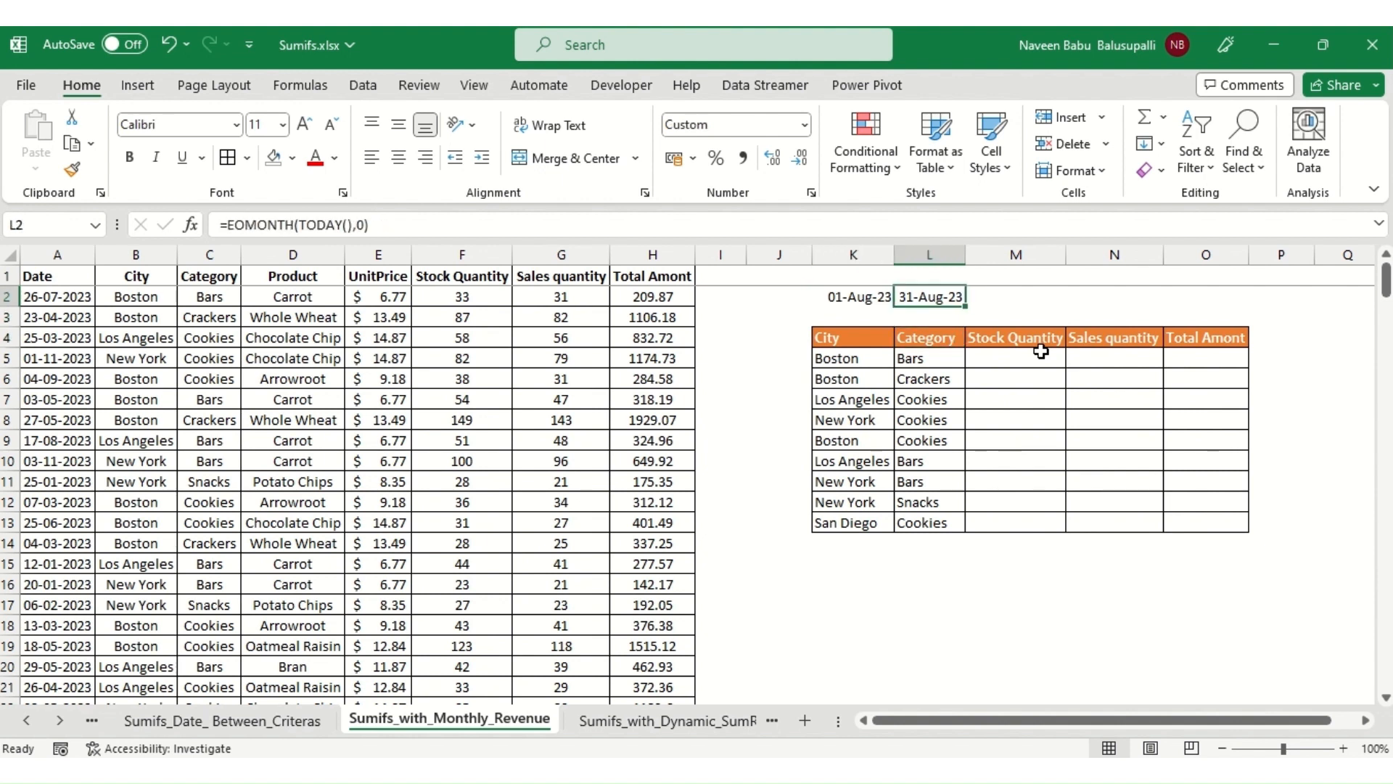
Start a SUMIFS formula in M5 with the Stock Quantity column F:F as the relative sum range.
{"action": "key", "text": "Down"}
{"action": "key", "text": "Down"}
{"action": "key", "text": "Right"}
{"action": "key", "text": "Down"}
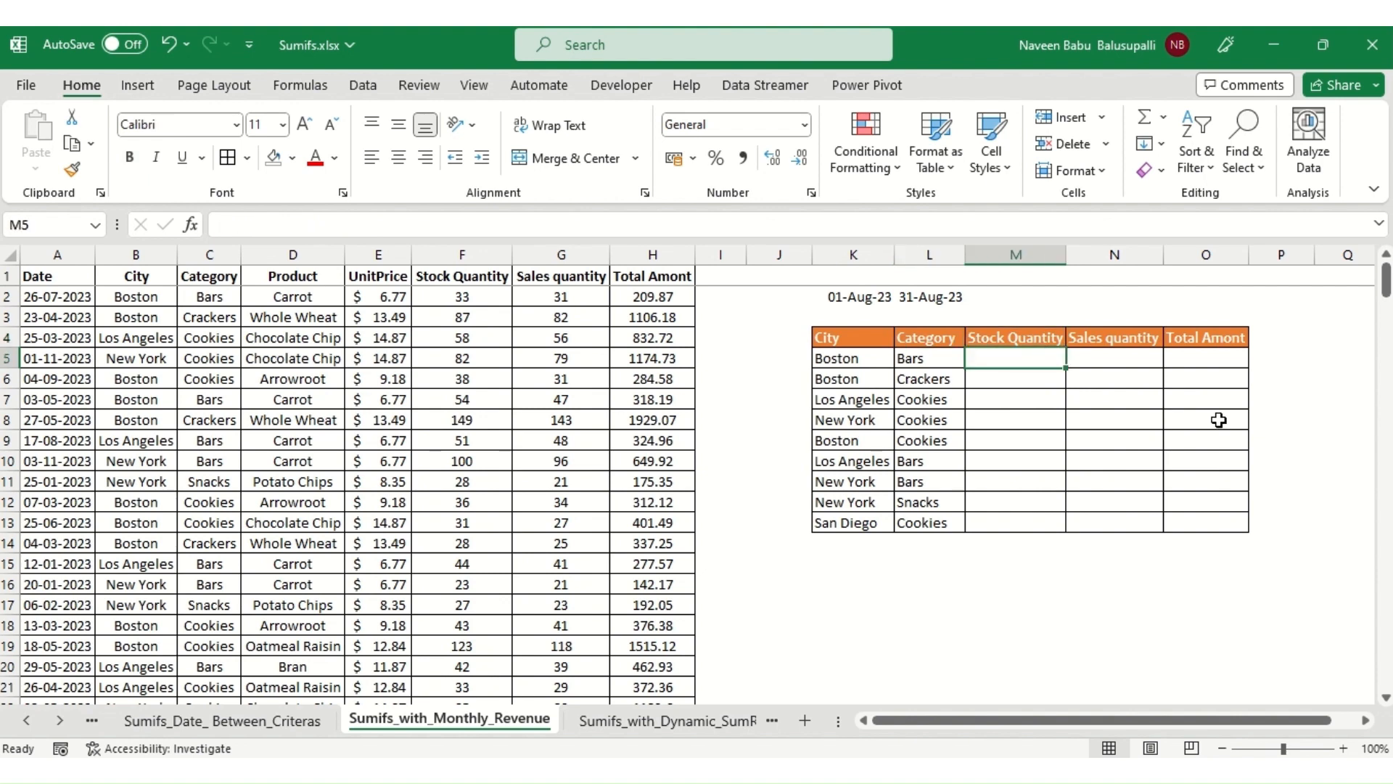
{"action": "type", "text": "=sumifs"}
{"action": "key", "text": "Tab"}
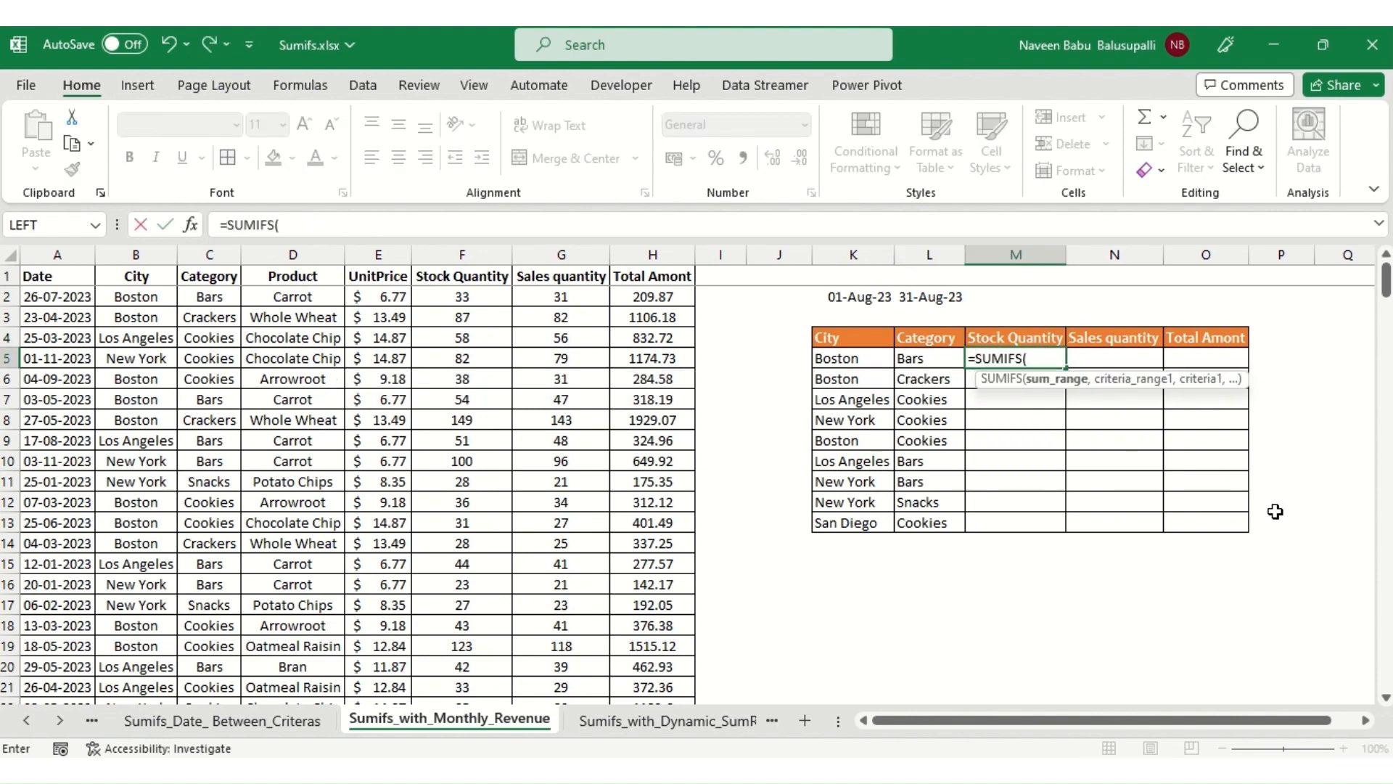
{"action": "key", "text": "Left"}
{"action": "key", "text": "Left"}
{"action": "key", "text": "Left"}
{"action": "key", "text": "Left"}
{"action": "key", "text": "Left"}
{"action": "key", "text": "Left"}
{"action": "key", "text": "Left"}
{"action": "key", "text": "Left"}
{"action": "key", "text": "Left"}
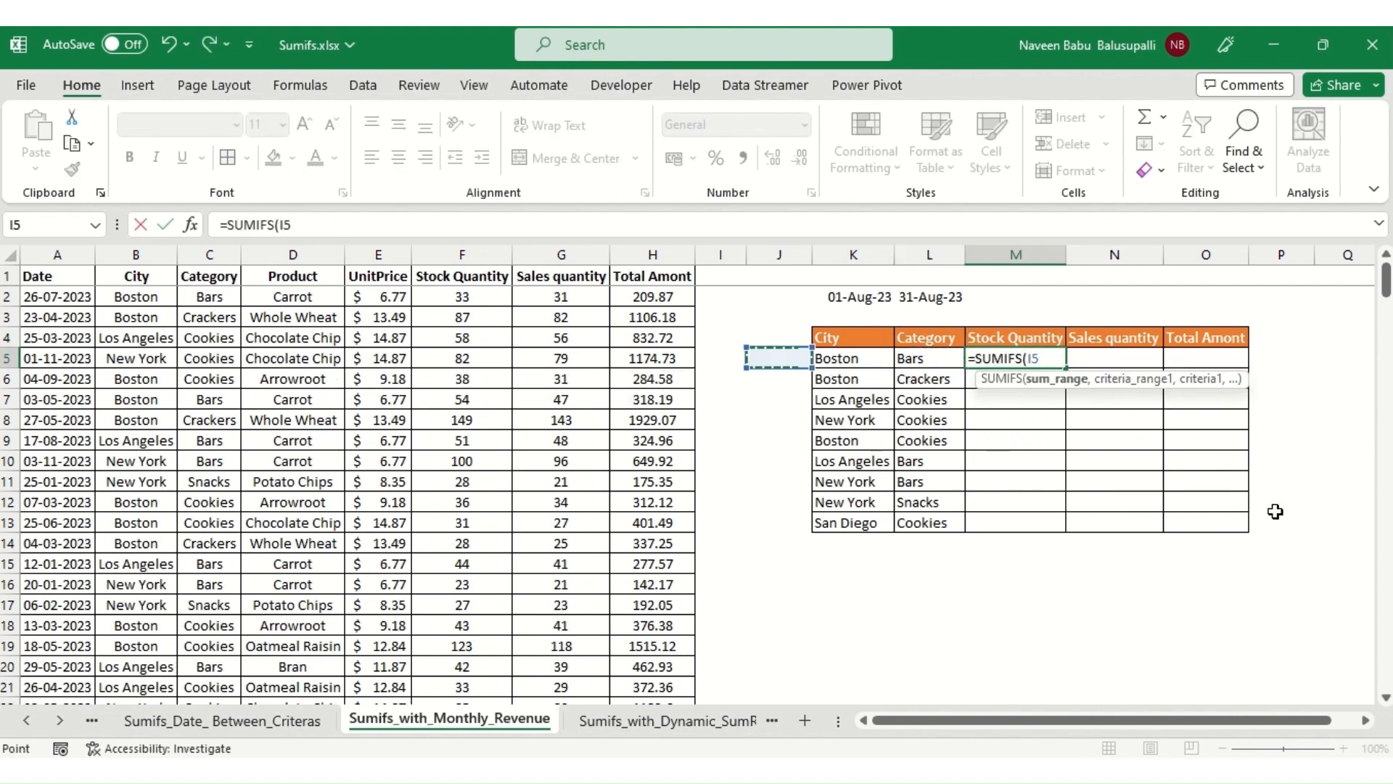
{"action": "key", "text": "Right"}
{"action": "key", "text": "Right"}
{"action": "key", "text": "ctrl+space"}
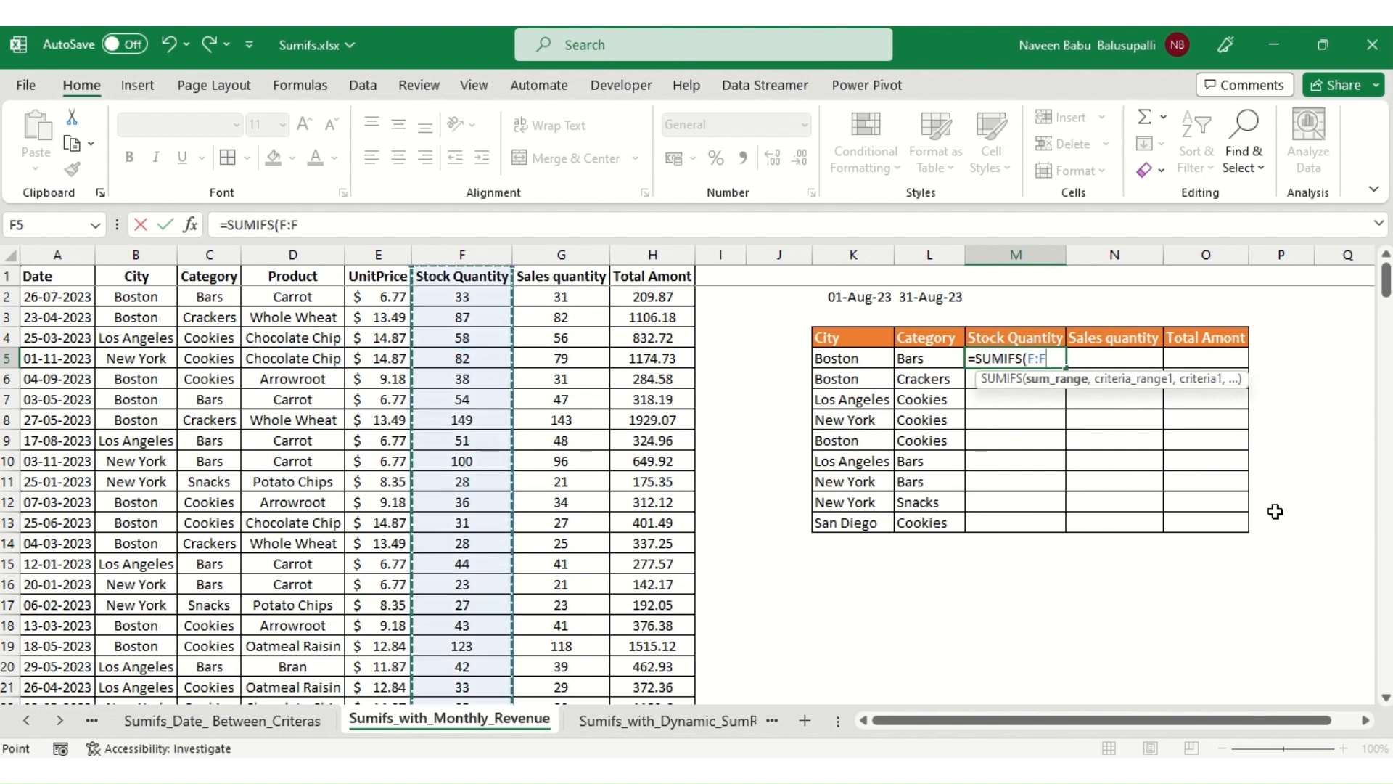
{"action": "type", "text": ","}
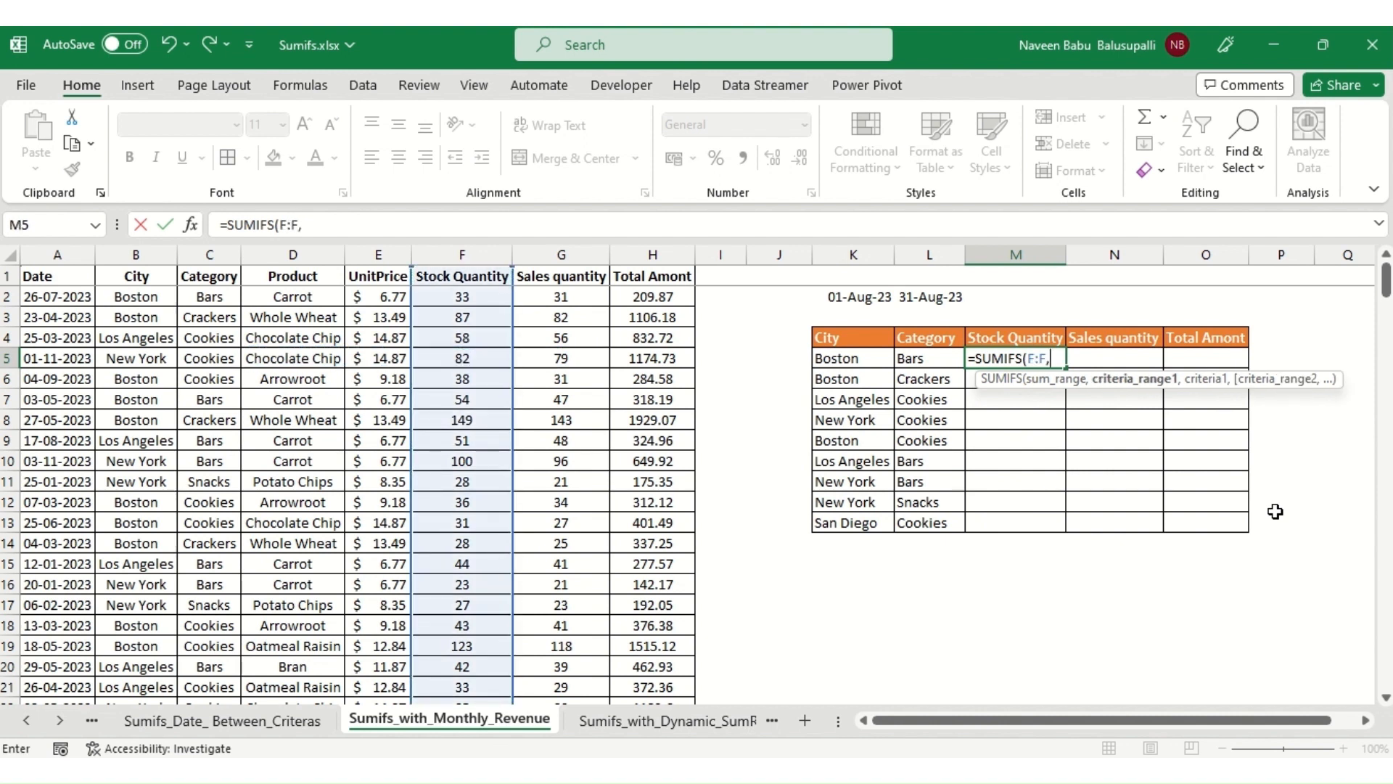
Set the City column as the M5 formula's first criteria range, locked as $B:$B.
{"action": "key", "text": "Left"}
{"action": "key", "text": "Left"}
{"action": "key", "text": "Left"}
{"action": "key", "text": "Left"}
{"action": "key", "text": "Left"}
{"action": "key", "text": "Left"}
{"action": "key", "text": "Left"}
{"action": "key", "text": "Left"}
{"action": "key", "text": "Left"}
{"action": "key", "text": "Left"}
{"action": "key", "text": "Left"}
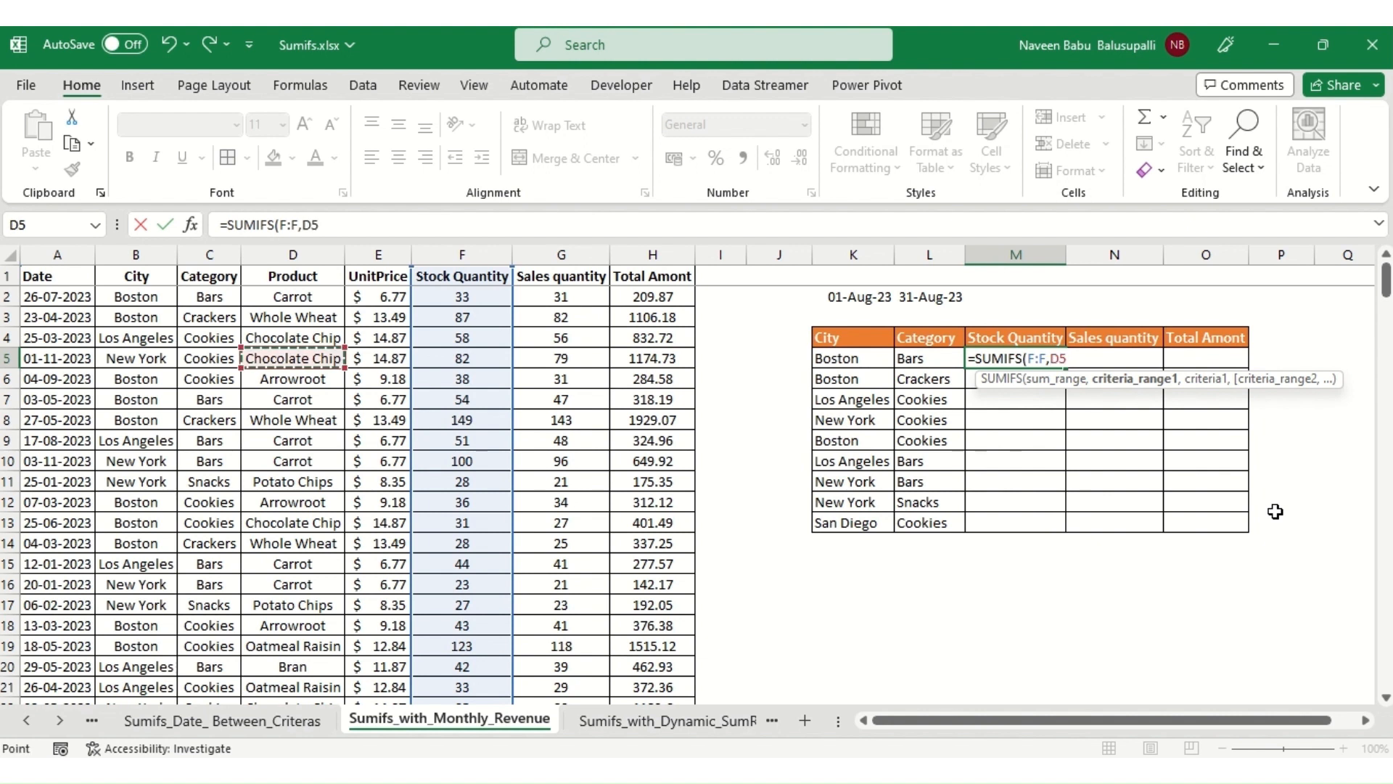
{"action": "key", "text": "ctrl+space"}
{"action": "key", "text": "F4"}
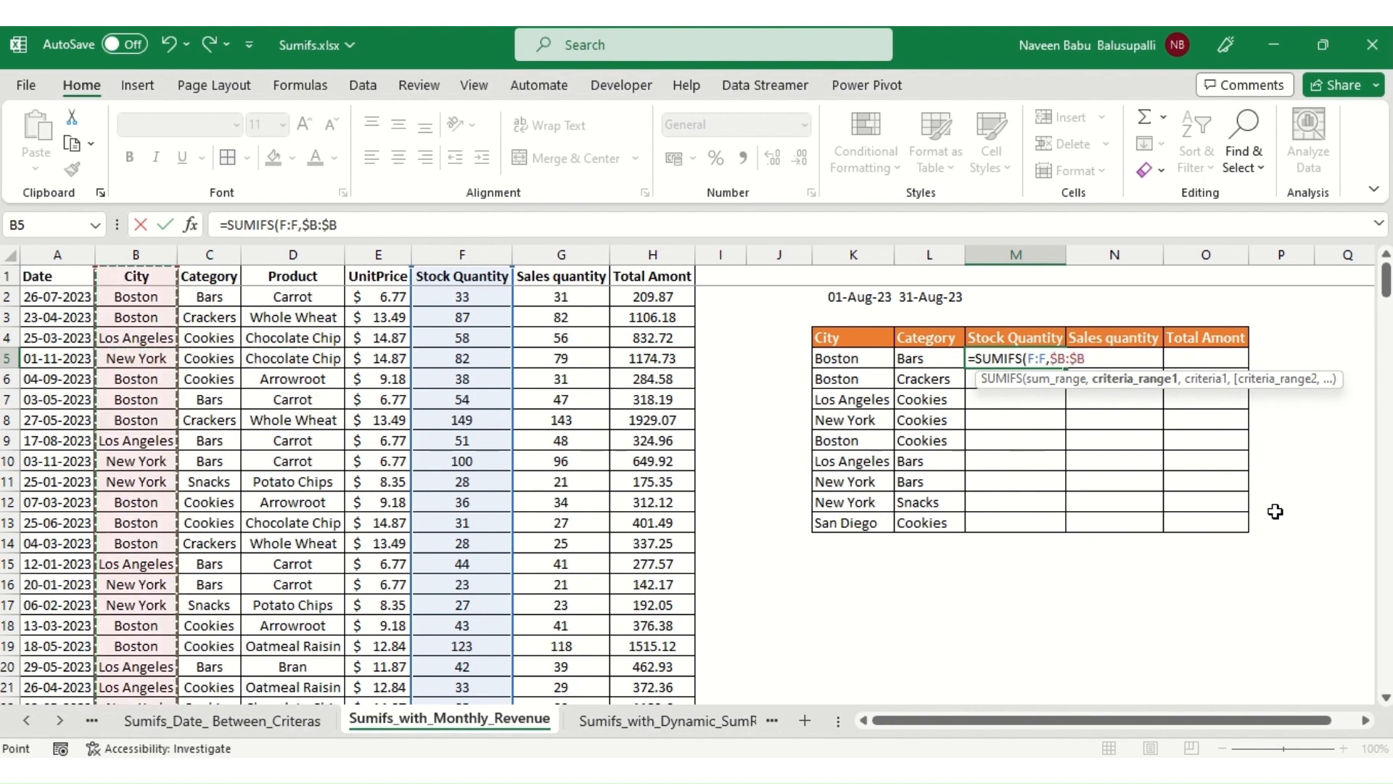
Use the city in K5 as the M5 formula's first criterion, with only its column locked as $K5.
{"action": "type", "text": ","}
{"action": "key", "text": "Left"}
{"action": "key", "text": "Left"}
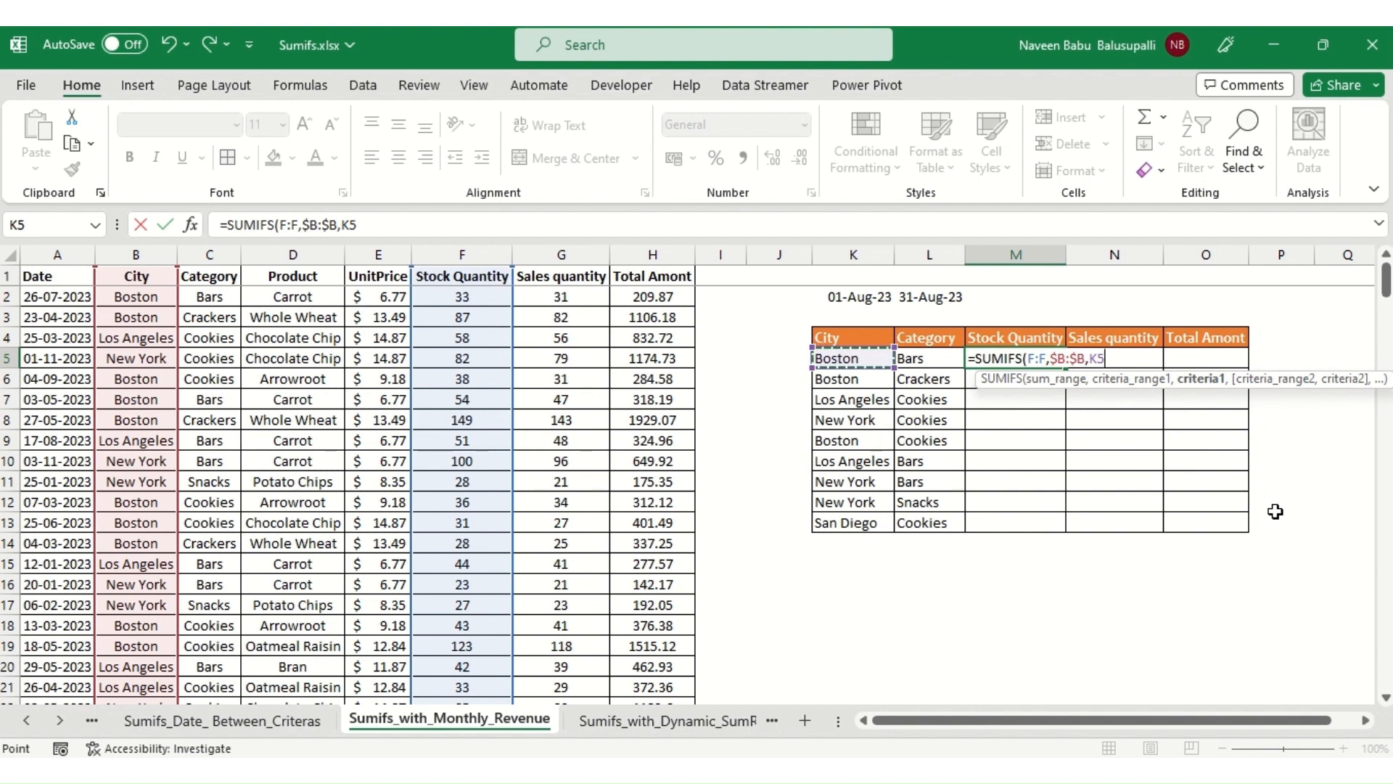
{"action": "key", "text": "F4"}
{"action": "key", "text": "F4"}
{"action": "key", "text": "F4"}
{"action": "type", "text": ","}
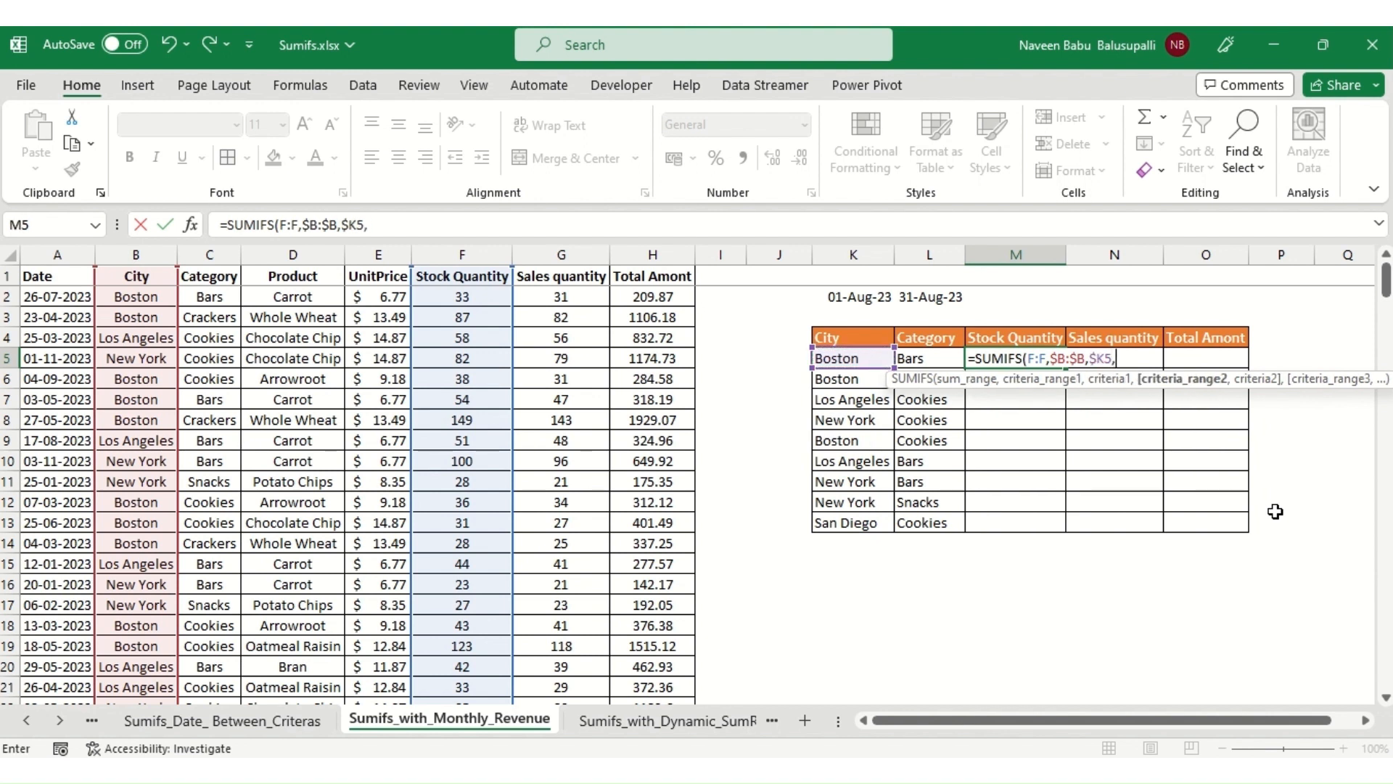
Set the Category column as the M5 formula's second criteria range, locked as $C:$C.
{"action": "key", "text": "Left"}
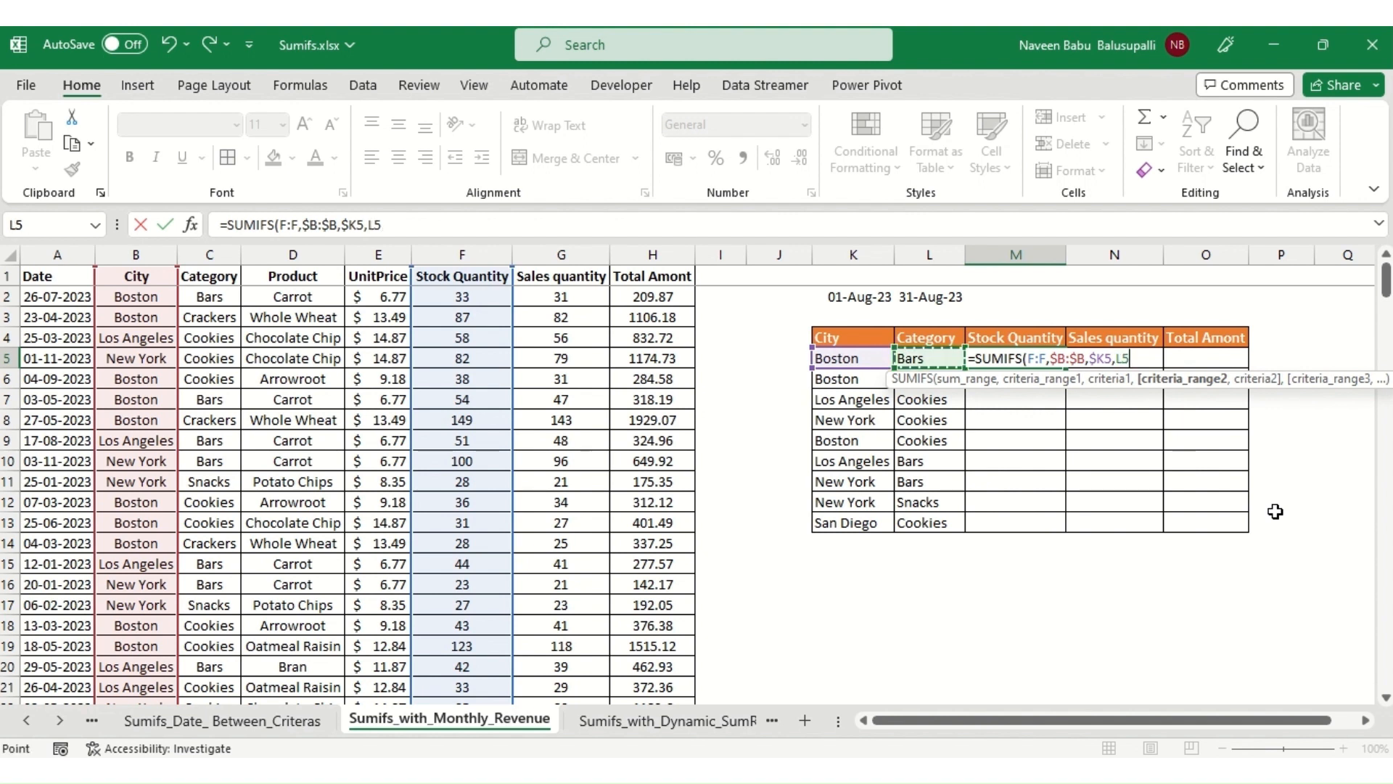
{"action": "key", "text": "Home"}
{"action": "key", "text": "Right"}
{"action": "key", "text": "Right"}
{"action": "key", "text": "ctrl+space"}
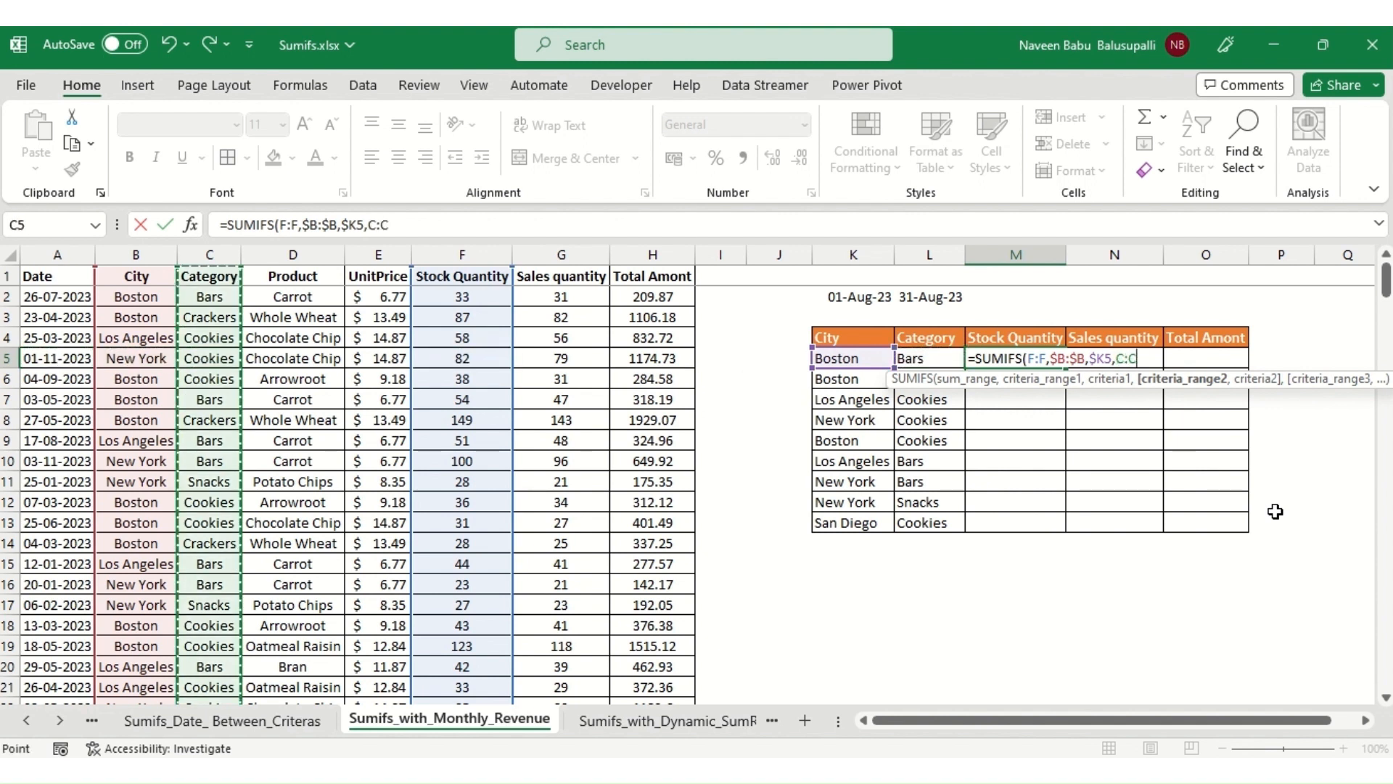
{"action": "key", "text": "F4"}
{"action": "type", "text": ","}
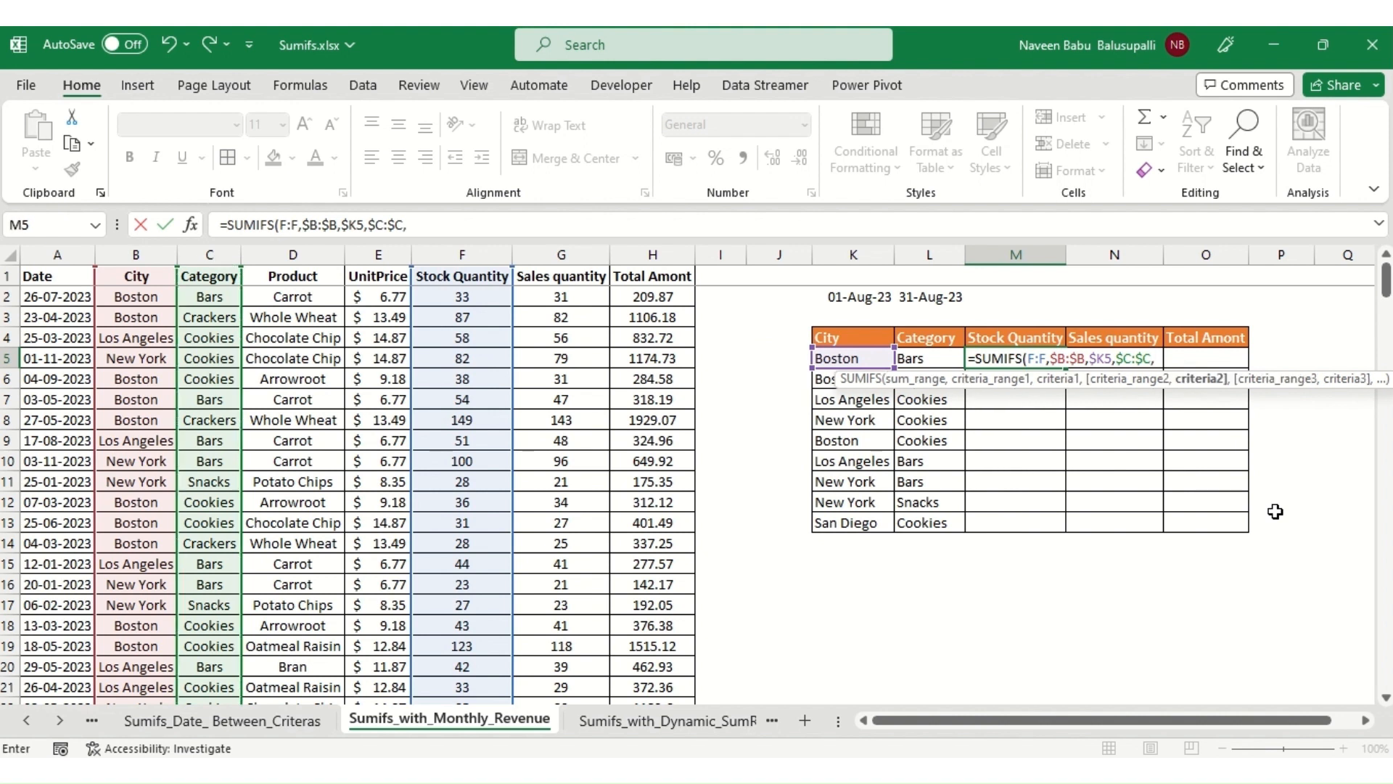
Use the category in L5 as the M5 formula's second criterion, with only its column locked as $L5.
{"action": "key", "text": "Left"}
{"action": "key", "text": "F4"}
{"action": "key", "text": "F4"}
{"action": "key", "text": "F4"}
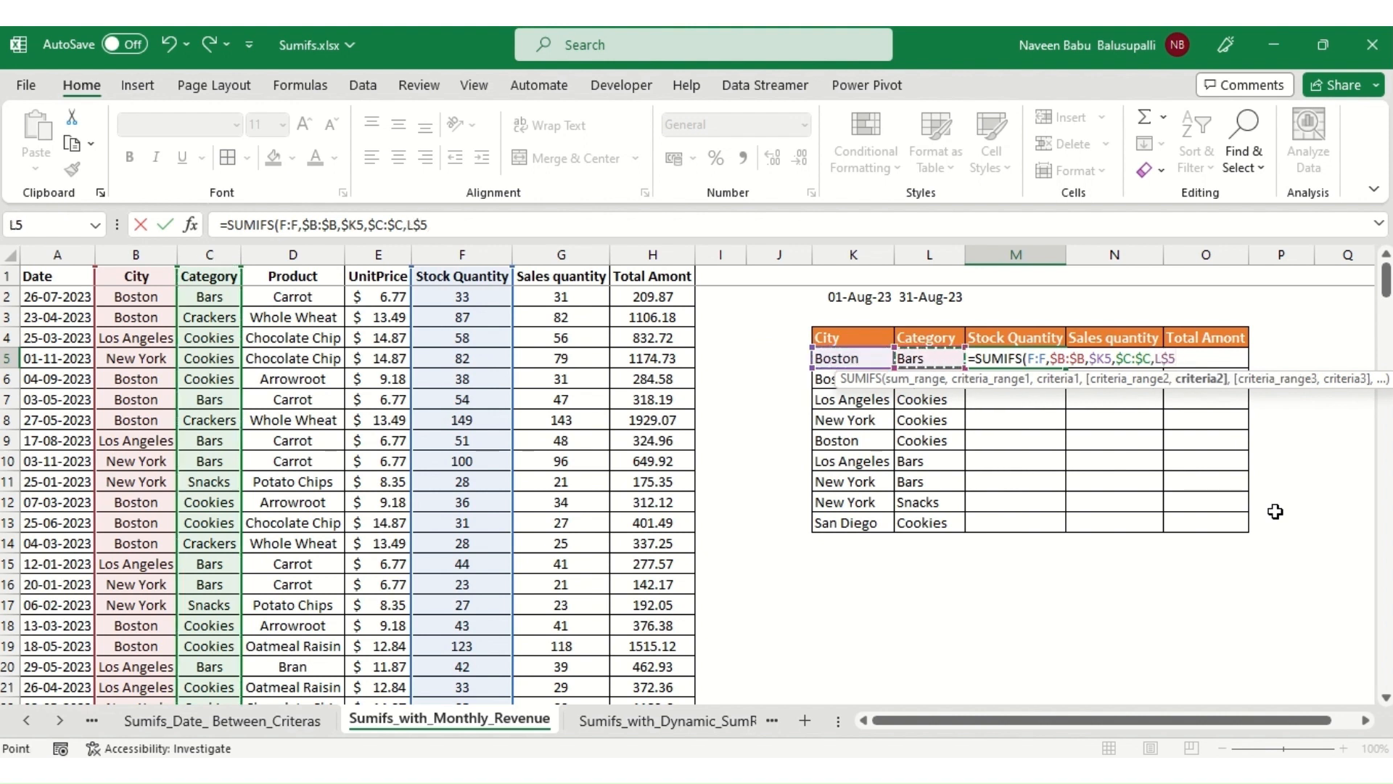
{"action": "type", "text": ","}
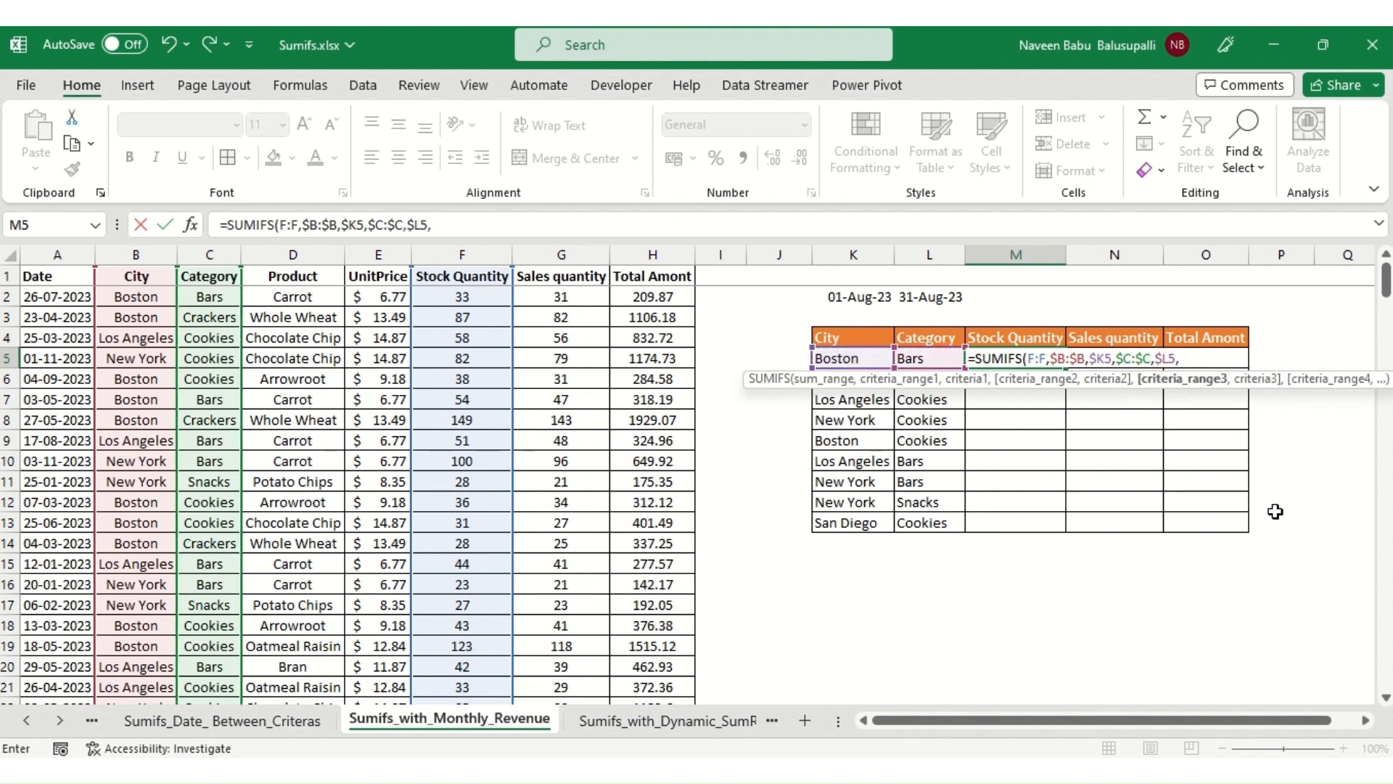
Set the Date column as the M5 formula's third criteria range, locked as $A:$A.
{"action": "key", "text": "Left"}
{"action": "key", "text": "Left"}
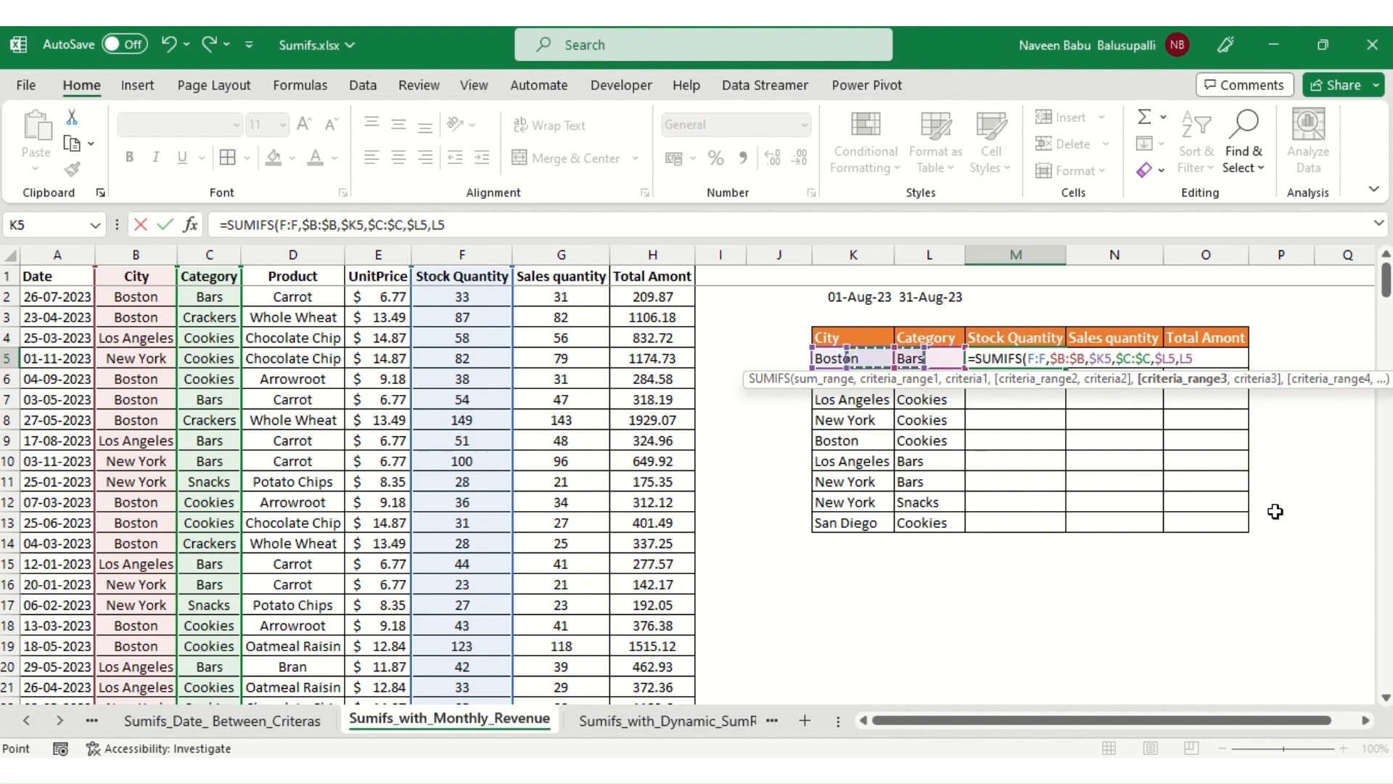
{"action": "key", "text": "Home"}
{"action": "key", "text": "ctrl+space"}
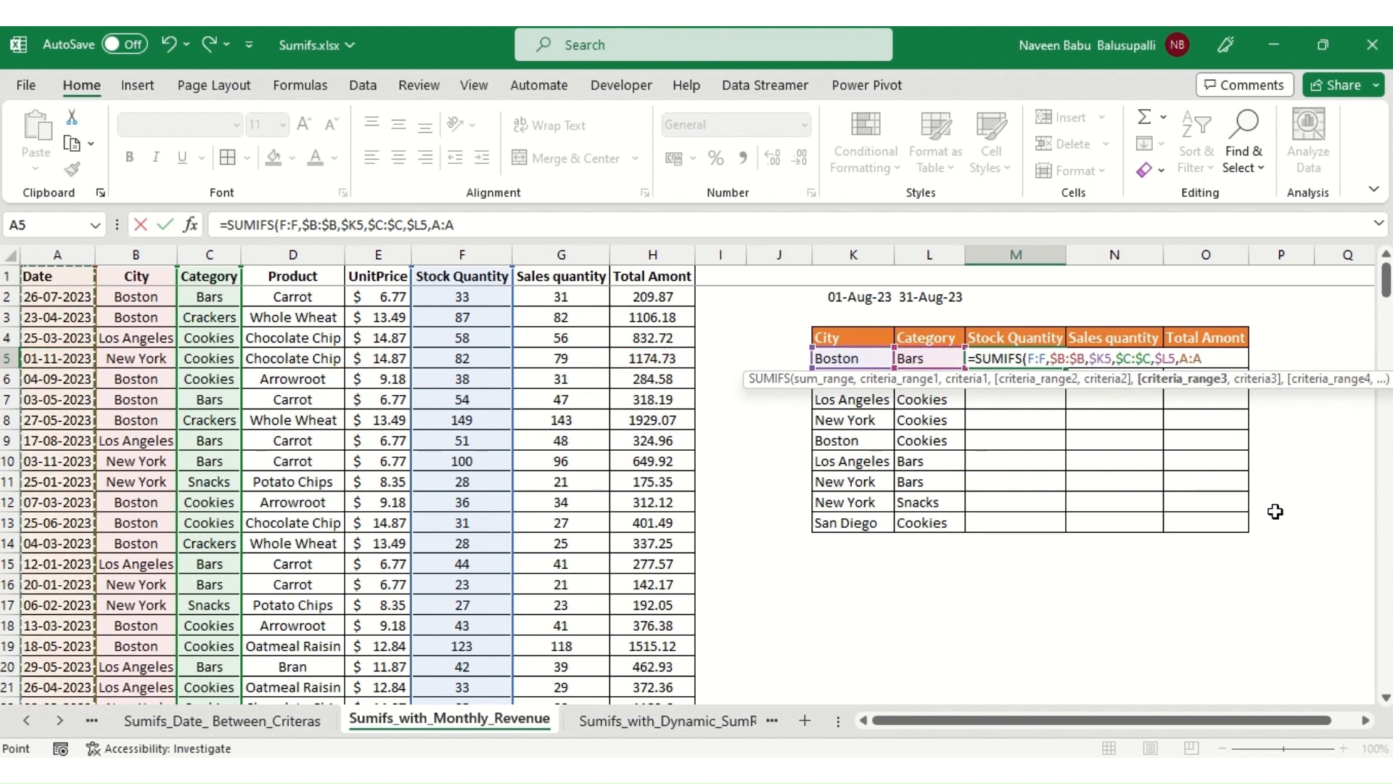
{"action": "key", "text": "F4"}
{"action": "type", "text": ","}
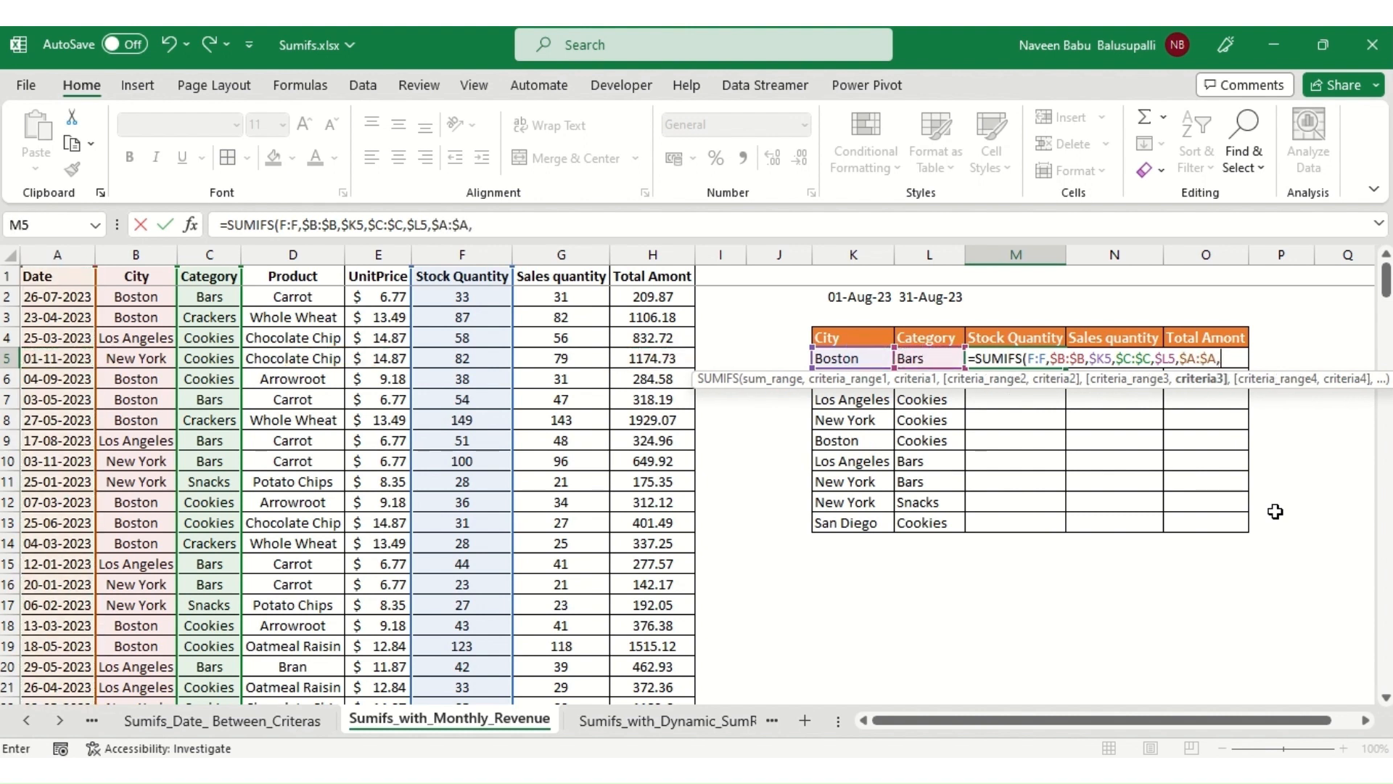
Enter ">="&$K$2 as the M5 formula's third criterion, so dates start from the month-start date.
{"action": "type", "text": "\">=\"&"}
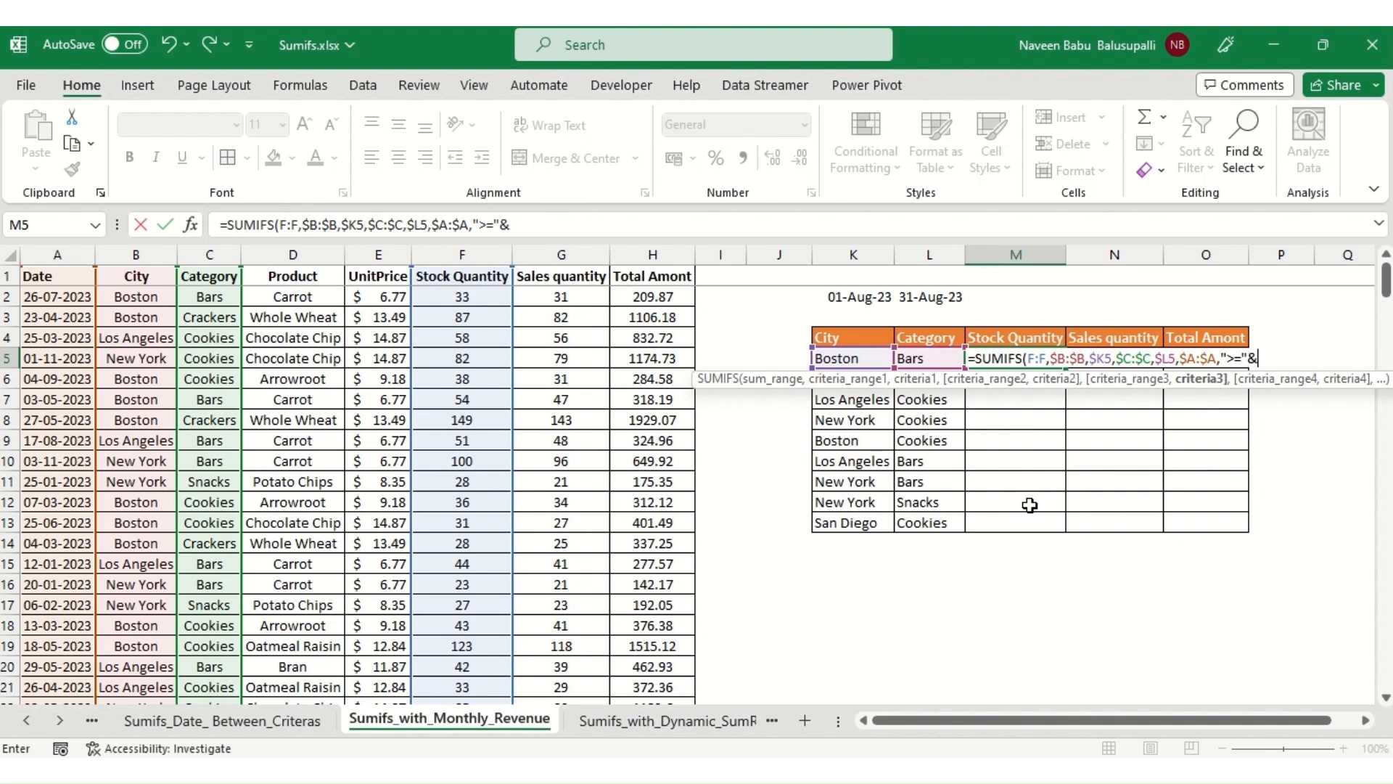
{"action": "key", "text": "Up"}
{"action": "key", "text": "Up"}
{"action": "key", "text": "Up"}
{"action": "key", "text": "Left"}
{"action": "key", "text": "Left"}
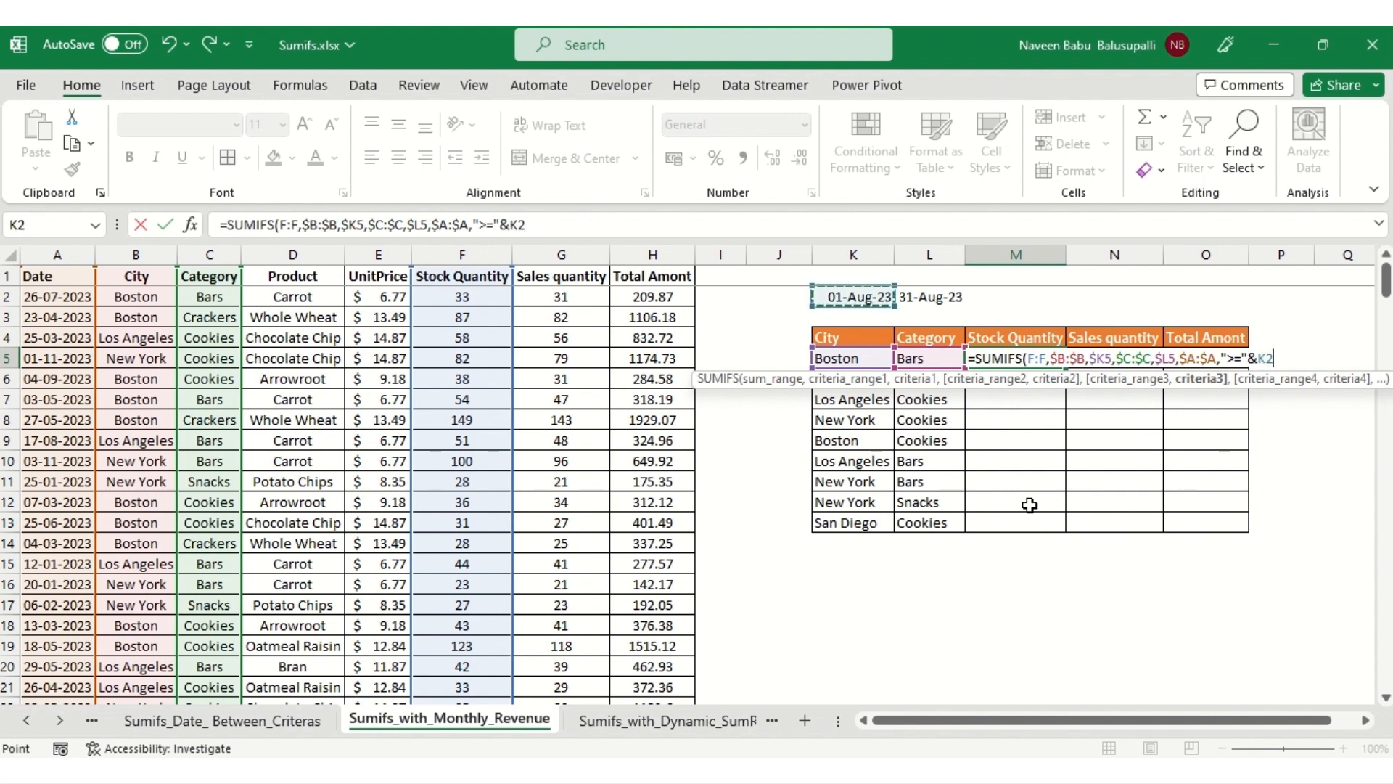
{"action": "key", "text": "F4"}
{"action": "type", "text": ","}
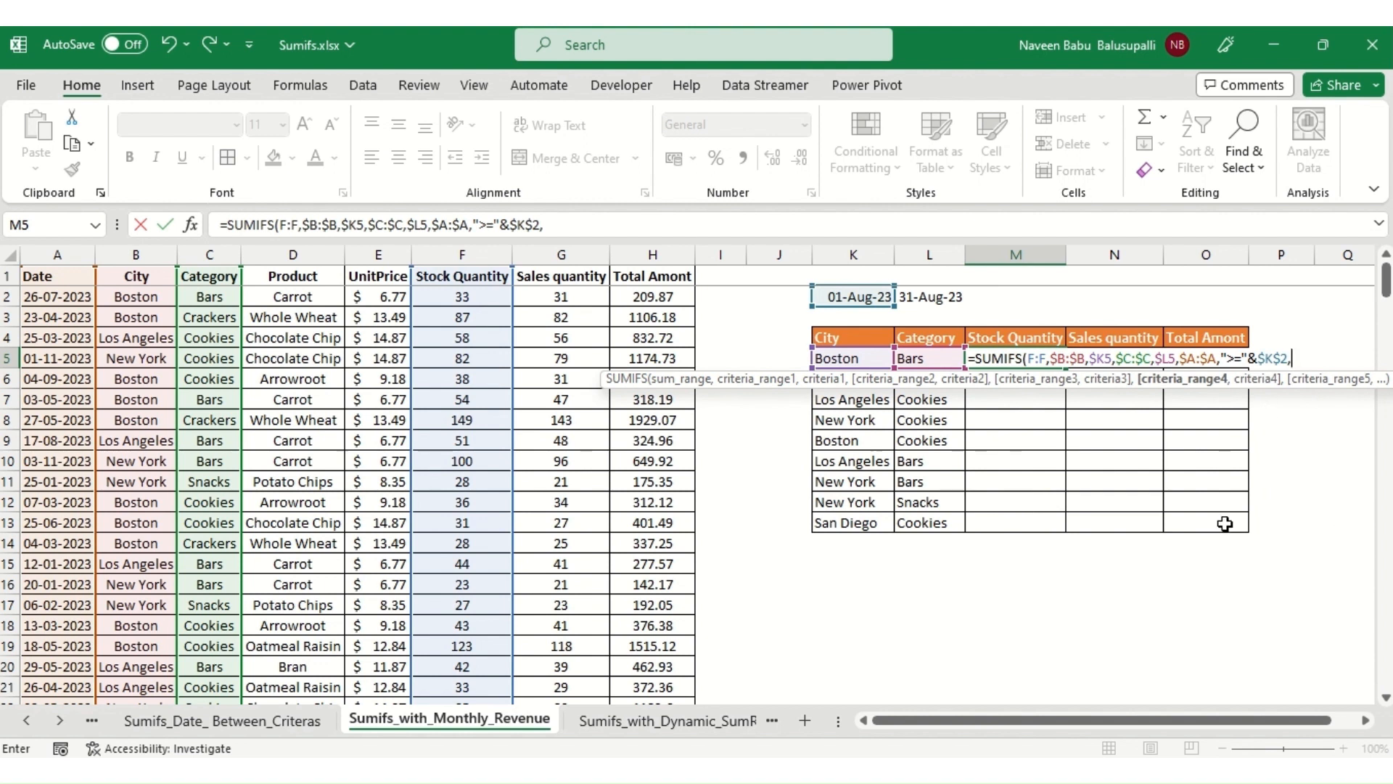
Add the Date column again as the M5 formula's fourth criteria range, locked as $A:$A.
{"action": "key", "text": "Left"}
{"action": "key", "text": "ctrl+Left"}
{"action": "key", "text": "ctrl+Left"}
{"action": "key", "text": "ctrl+Left"}
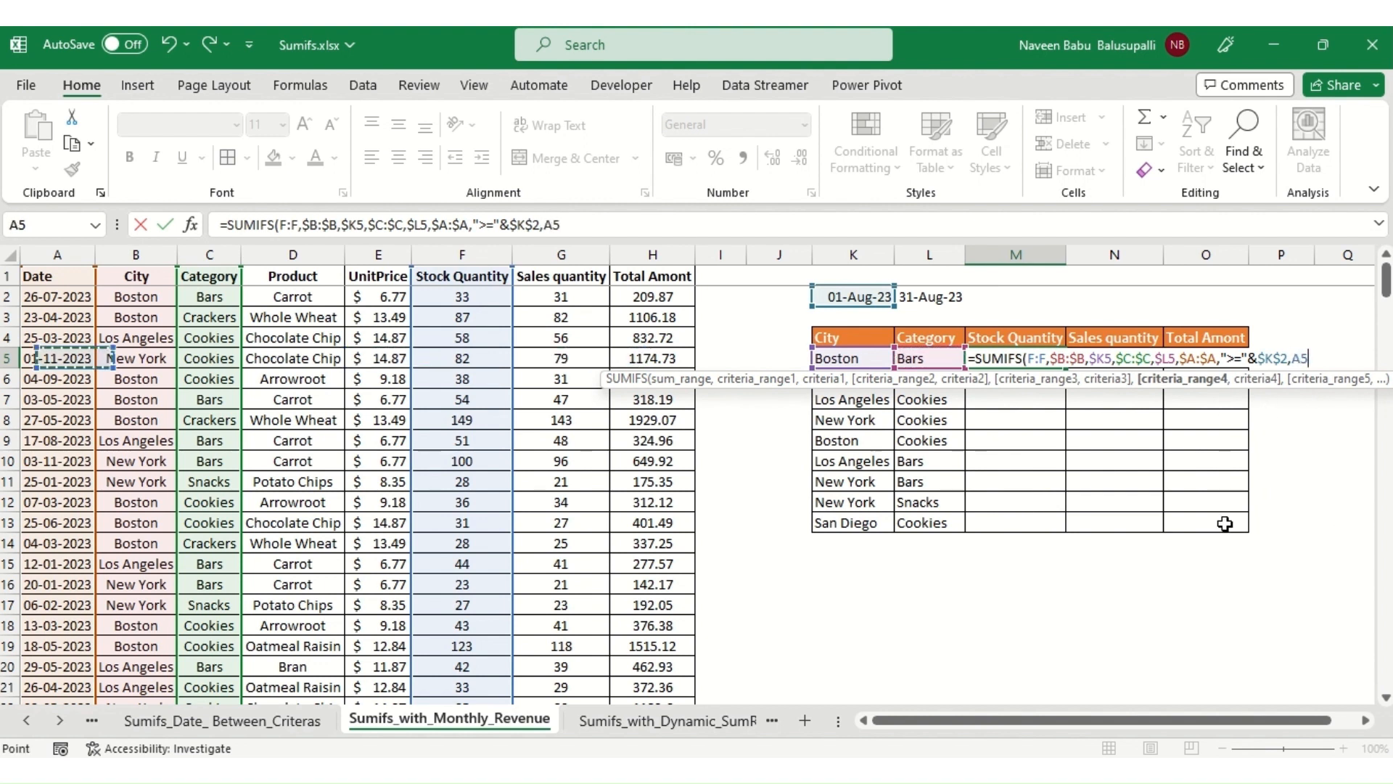
{"action": "key", "text": "ctrl+space"}
{"action": "key", "text": "F4"}
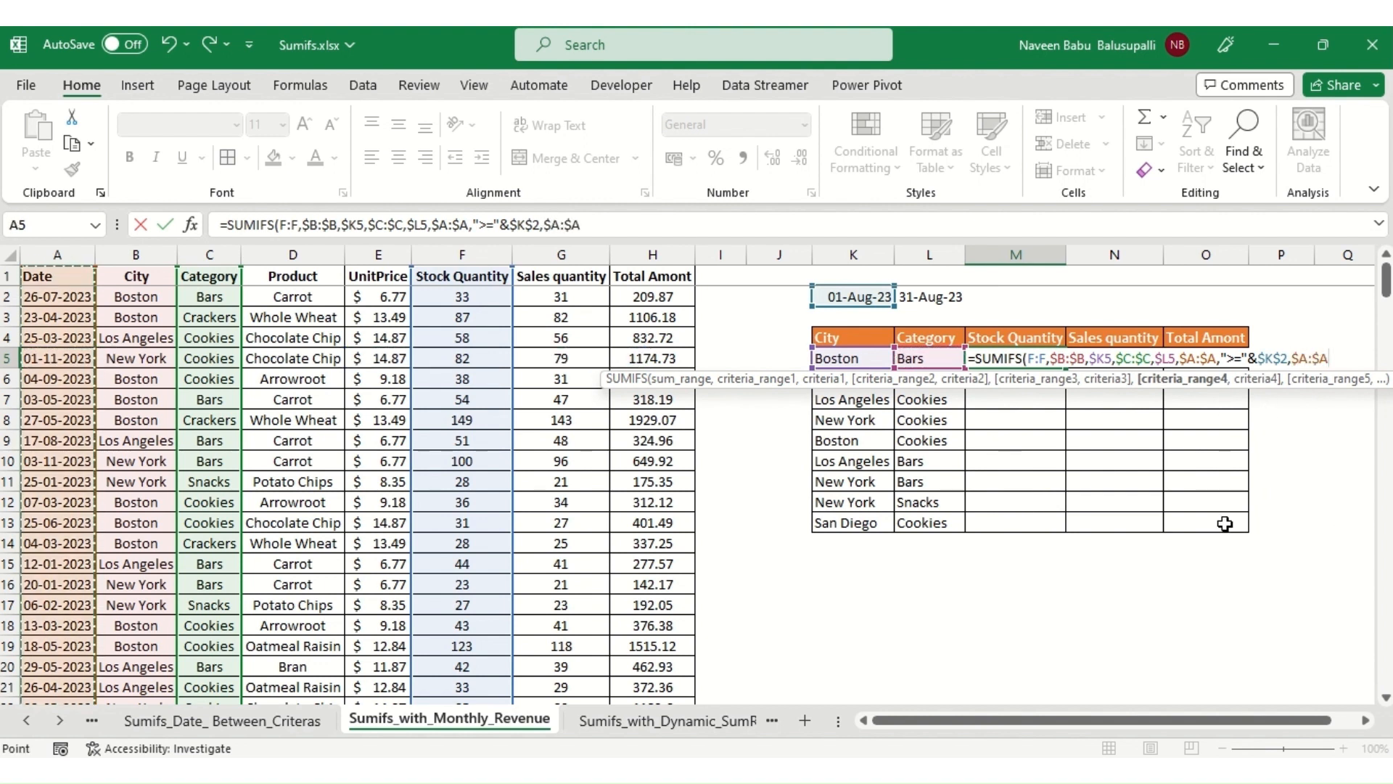
{"action": "type", "text": ","}
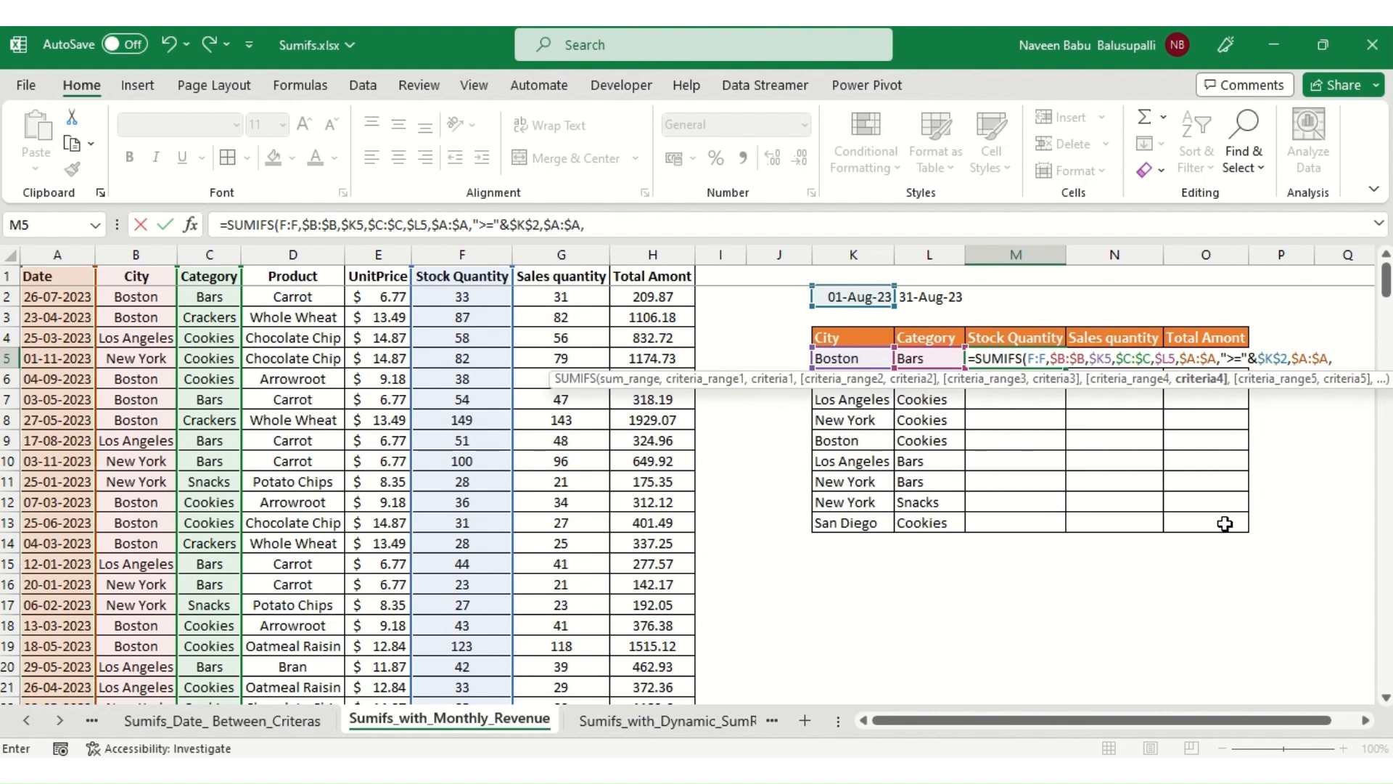
Enter "<="&$L$2 as the fourth criterion, close the SUMIFS formula and commit it in M5.
{"action": "type", "text": "\"<=\"&"}
{"action": "key", "text": "Left"}
{"action": "key", "text": "Up"}
{"action": "key", "text": "Up"}
{"action": "key", "text": "Up"}
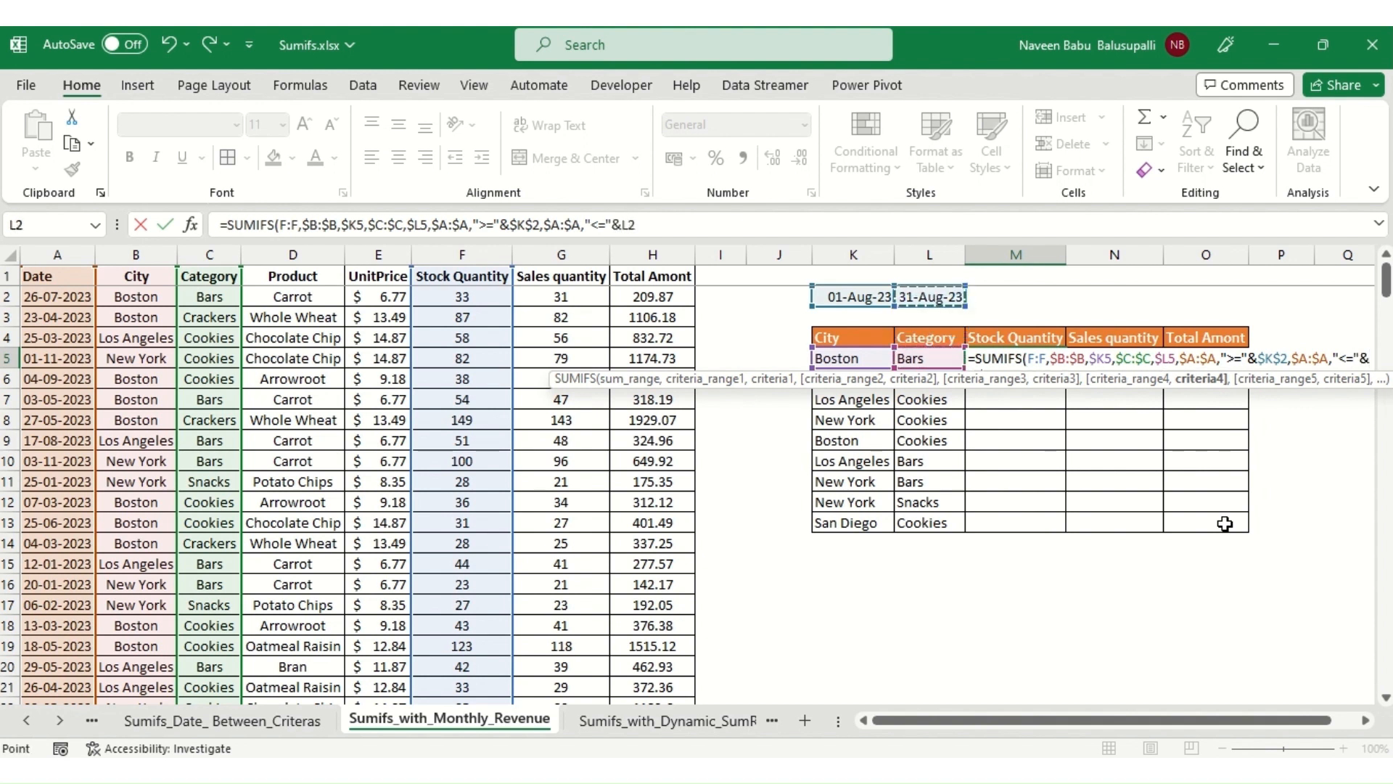
{"action": "key", "text": "F4"}
{"action": "type", "text": ")"}
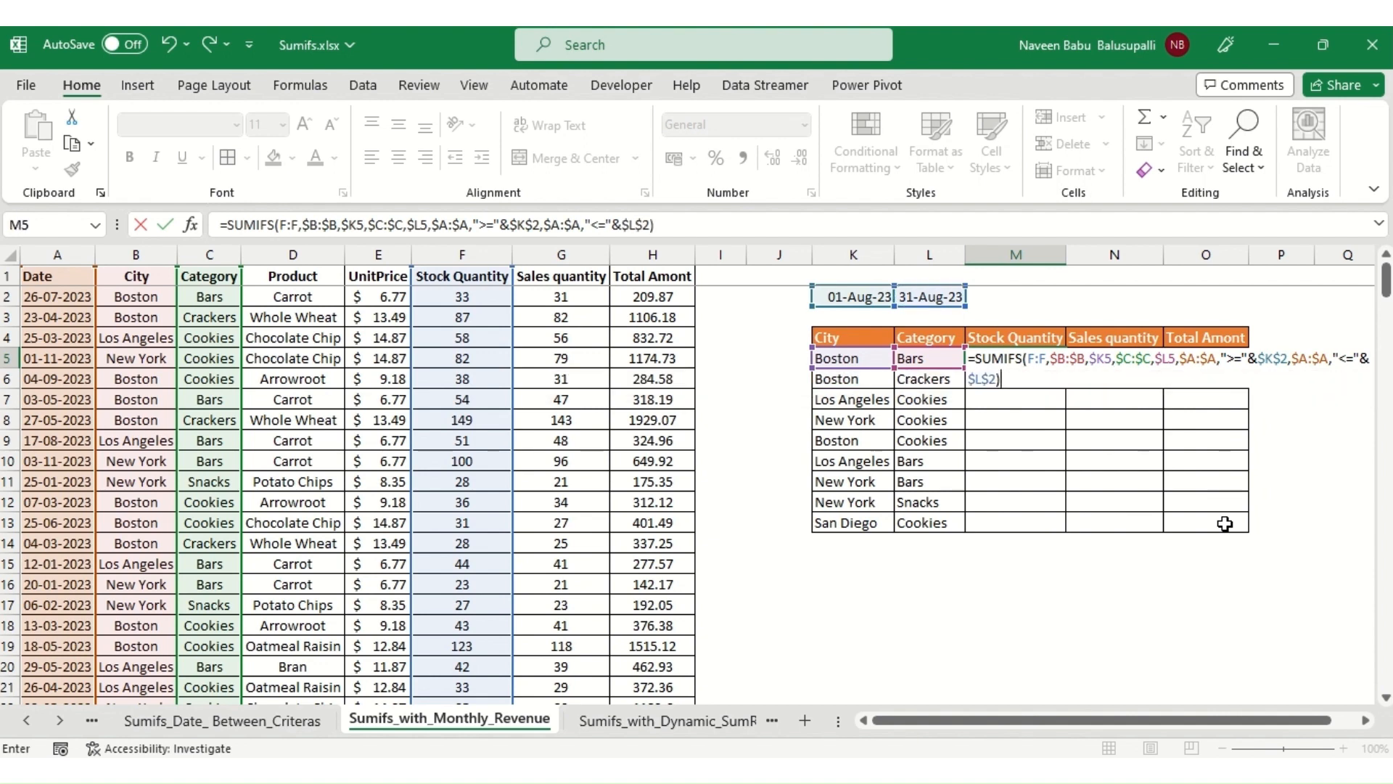
{"action": "key", "text": "ctrl+Return"}
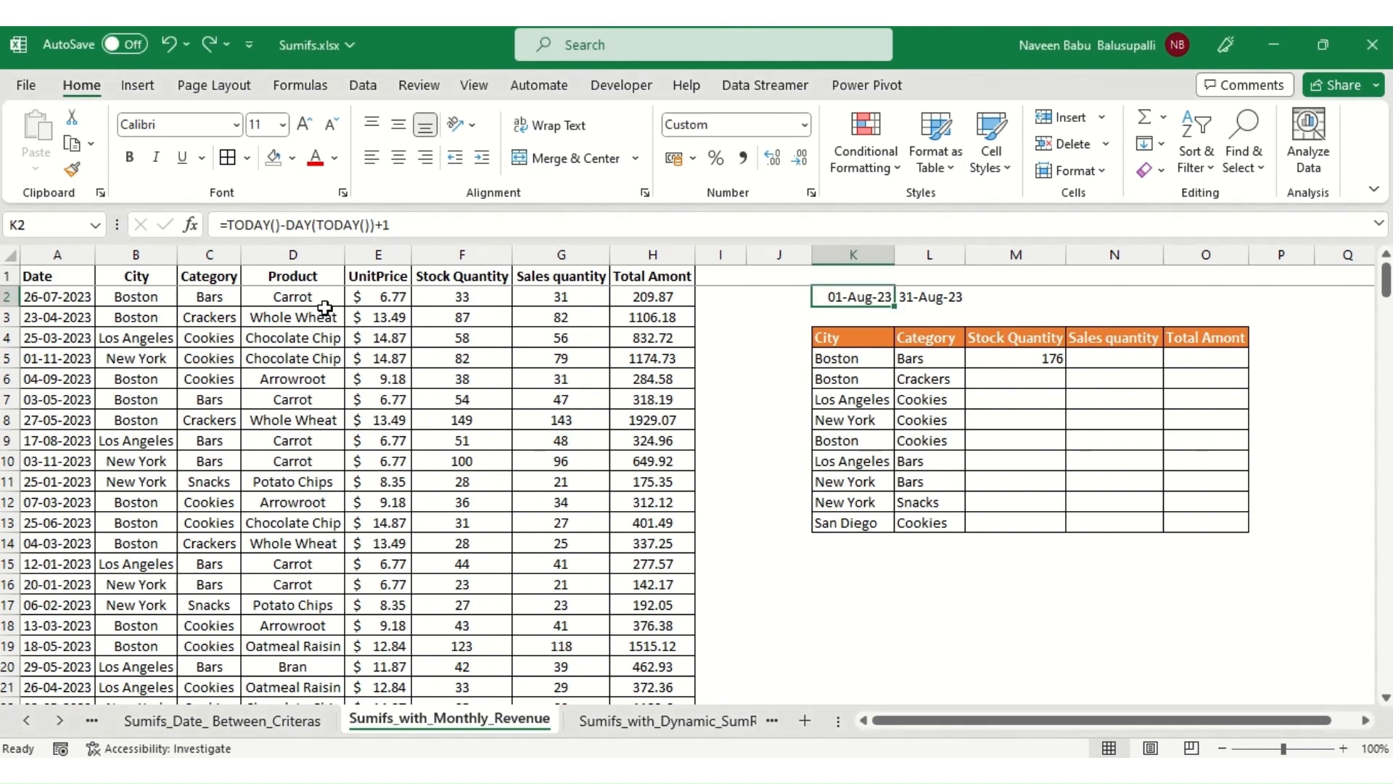
Turn on filters for the data table and filter the Date column to August 2023 only.
{"action": "key", "text": "Home"}
{"action": "key", "text": "Up"}
{"action": "key", "text": "ctrl+shift+l"}
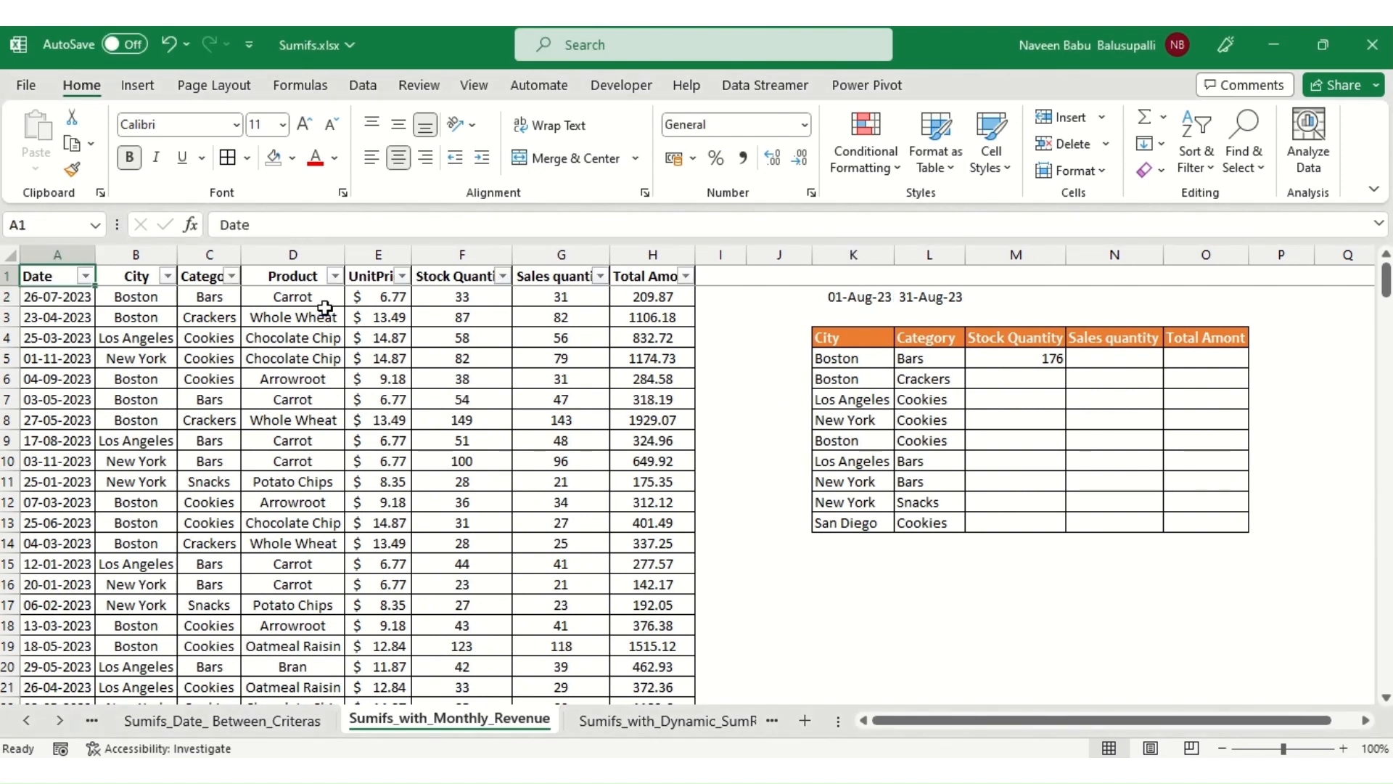
{"action": "key", "text": "alt+Down"}
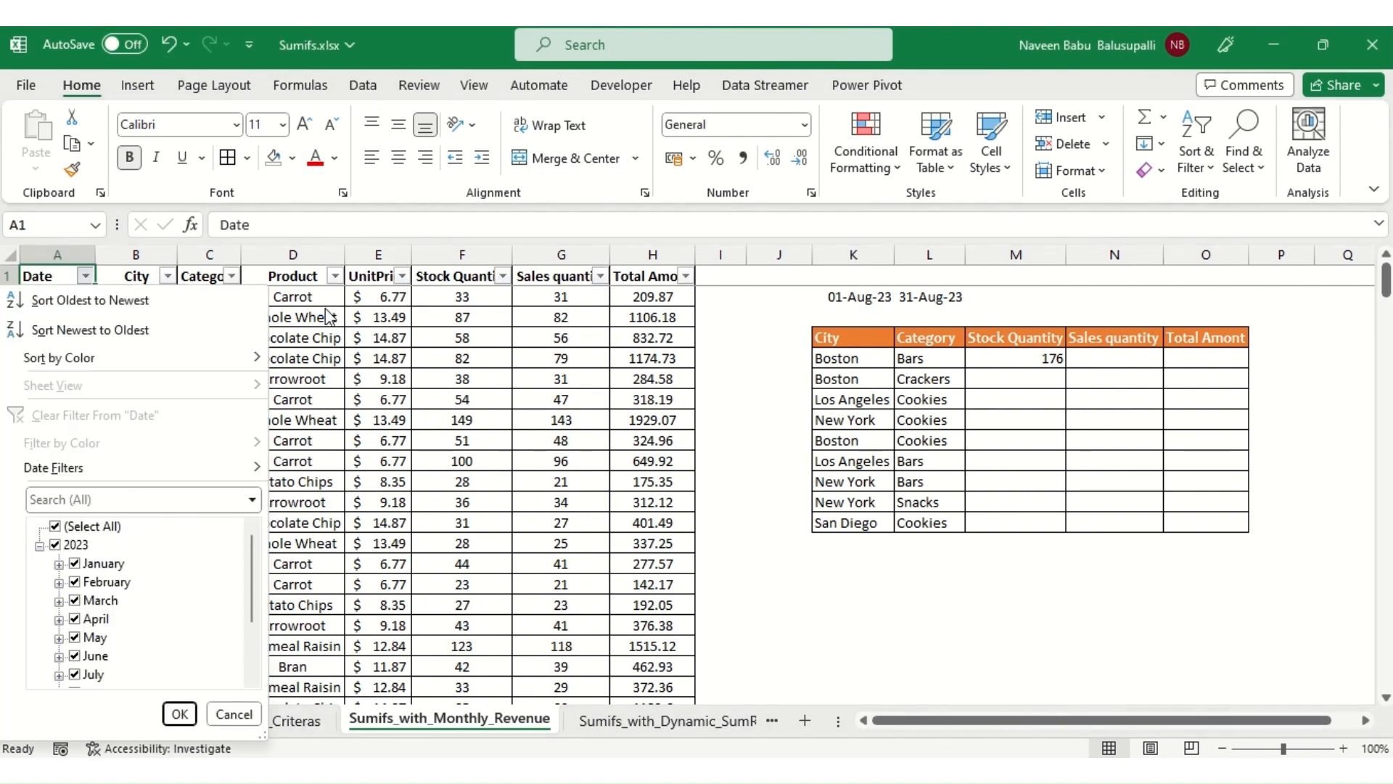
{"action": "left_click", "coordinate": [55, 526]}
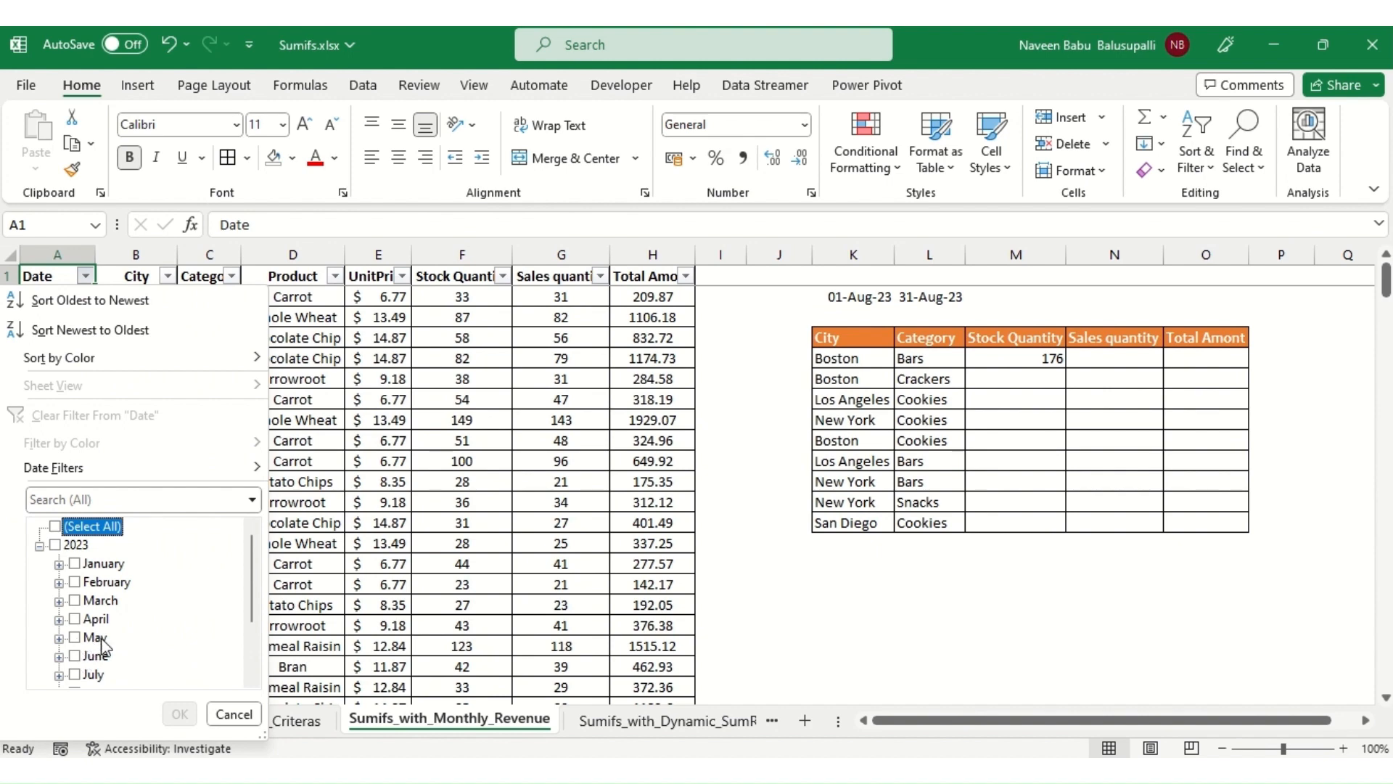
{"action": "scroll", "coordinate": [102, 645], "scroll_direction": "down", "scroll_amount": 2}
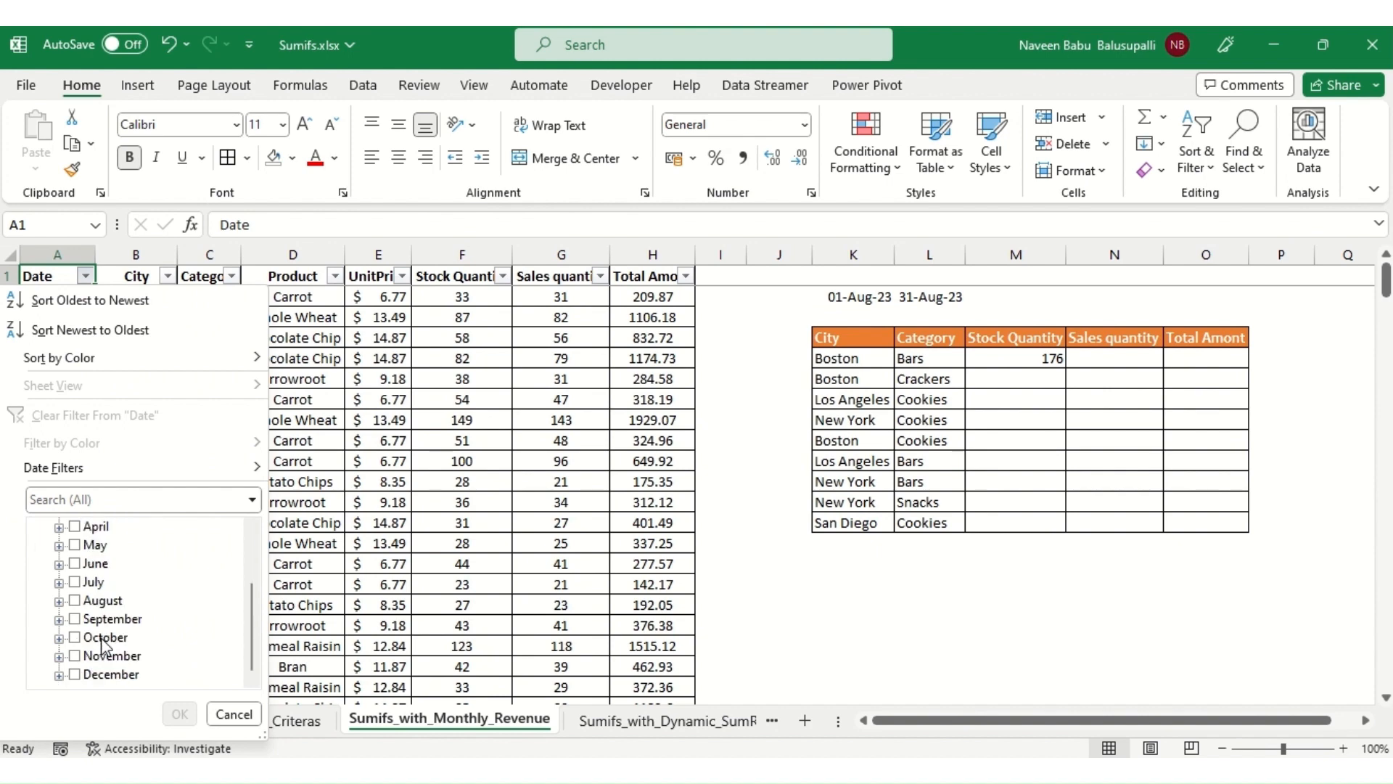
{"action": "left_click", "coordinate": [75, 600]}
{"action": "left_click", "coordinate": [192, 719]}
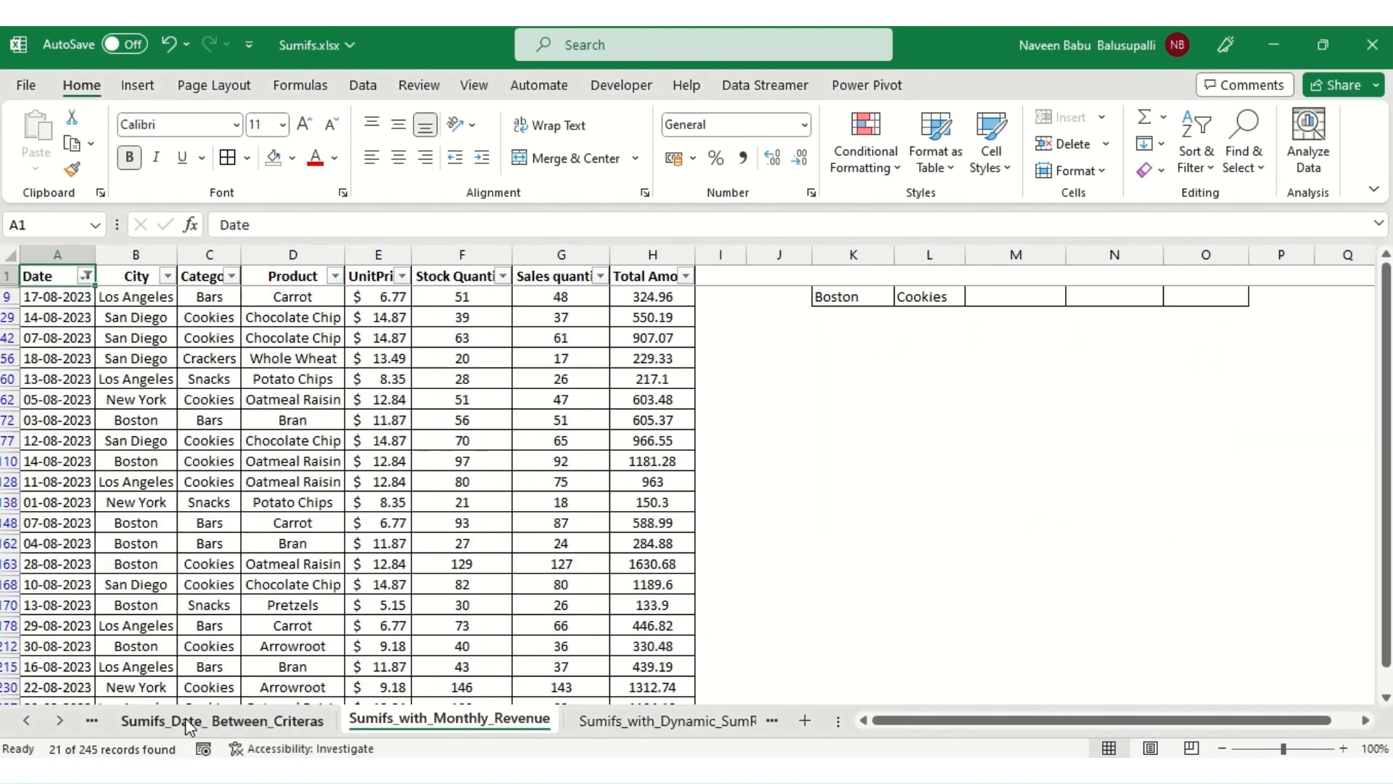
Filter the City column to show only Boston.
{"action": "key", "text": "Right"}
{"action": "key", "text": "alt+Down"}
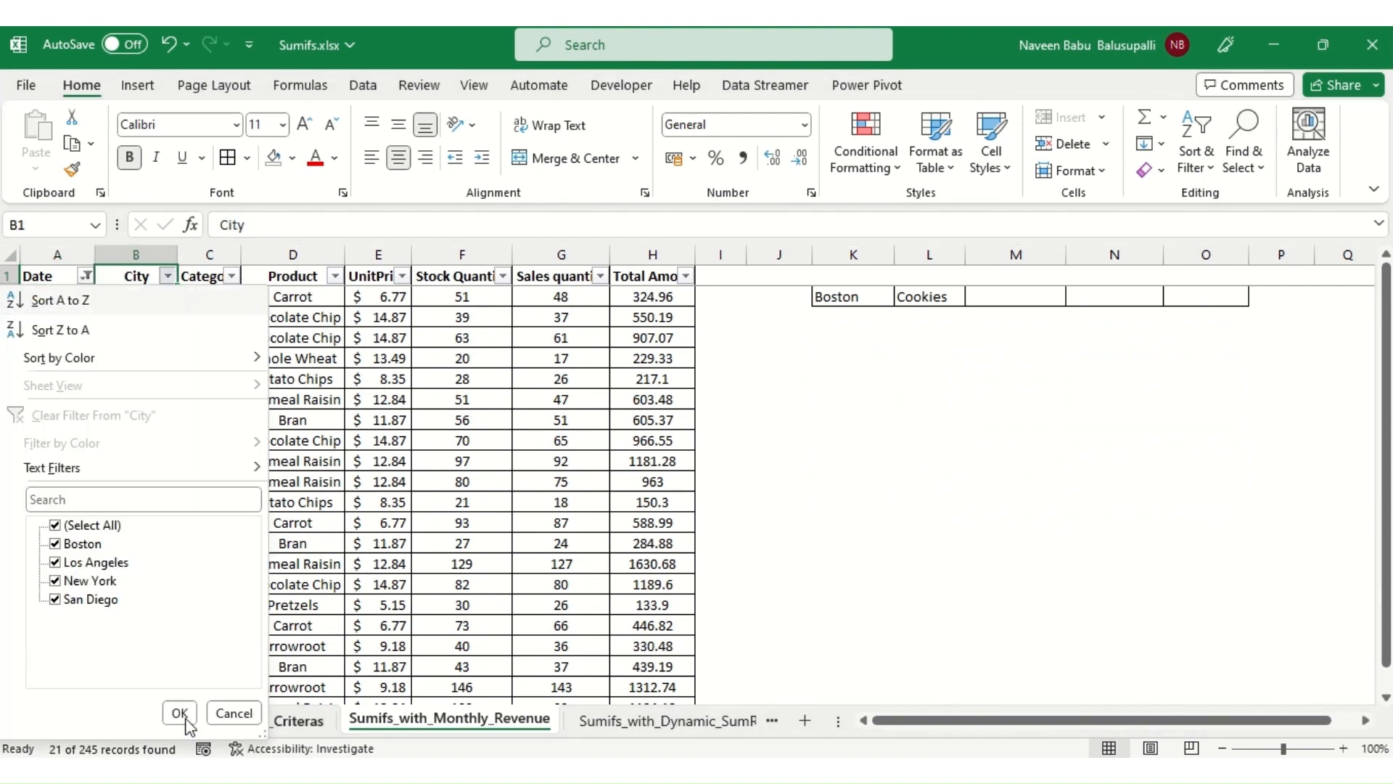
{"action": "key", "text": "e"}
{"action": "key", "text": "Down"}
{"action": "key", "text": "space"}
{"action": "key", "text": "Down"}
{"action": "key", "text": "space"}
{"action": "left_click", "coordinate": [179, 712]}
Filter the Category column to show only Bars.
{"action": "key", "text": "Right"}
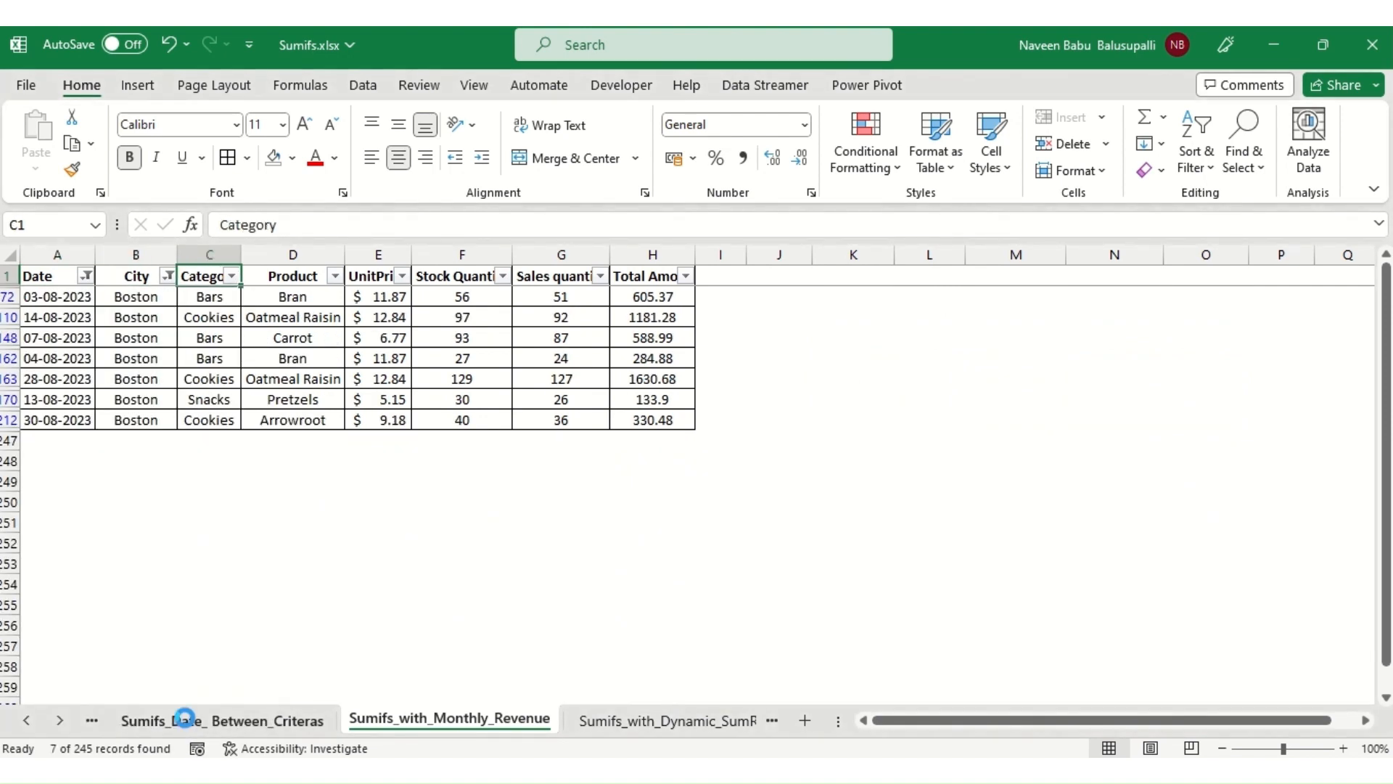
{"action": "key", "text": "alt+Down"}
{"action": "key", "text": "Down"}
{"action": "key", "text": "Down"}
{"action": "key", "text": "Down"}
{"action": "key", "text": "Down"}
{"action": "key", "text": "Down"}
{"action": "key", "text": "Down"}
{"action": "key", "text": "Down"}
{"action": "key", "text": "Down"}
{"action": "key", "text": "Down"}
{"action": "key", "text": "Up"}
{"action": "key", "text": "space"}
{"action": "key", "text": "Down"}
{"action": "key", "text": "space"}
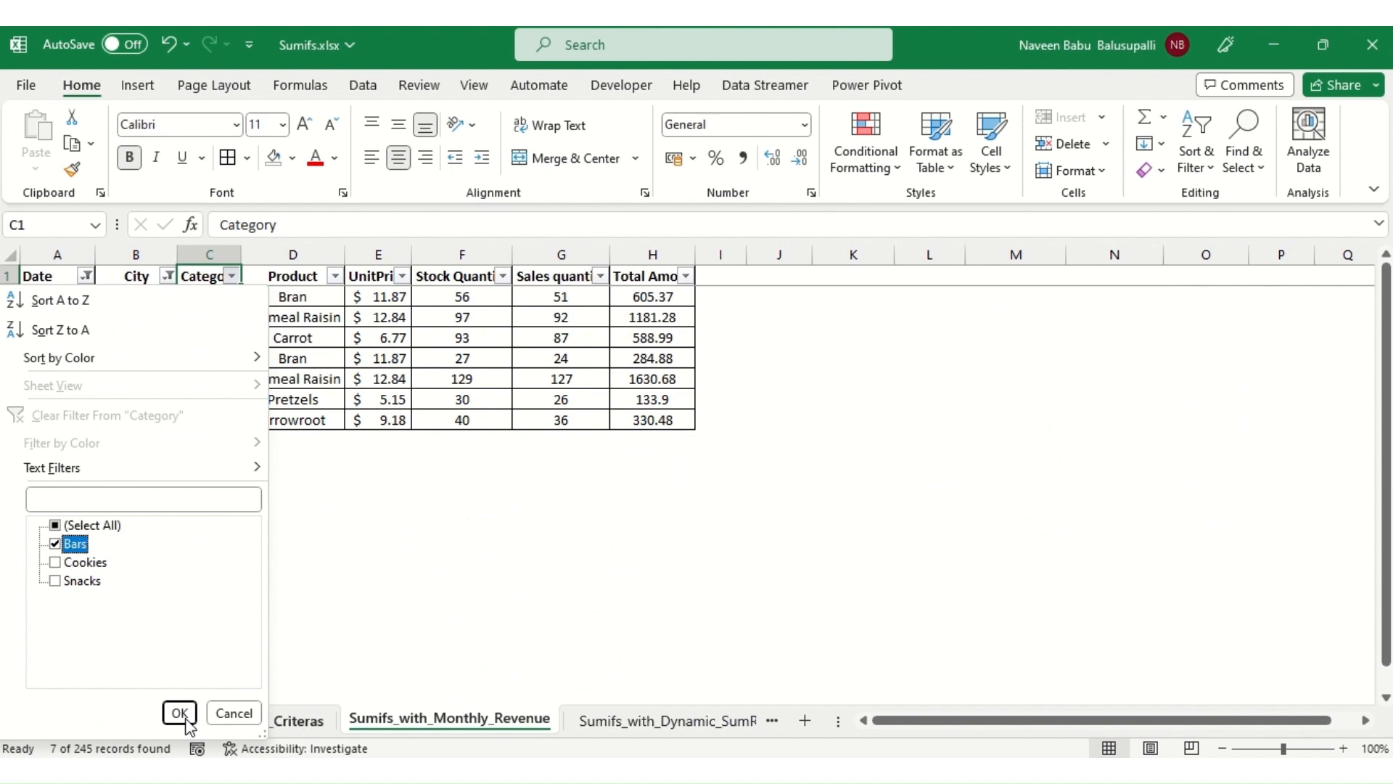
{"action": "key", "text": "Return"}
Select the filtered Stock Quantity values to check their sum against the M5 result.
{"action": "key", "text": "Down"}
{"action": "key", "text": "Right"}
{"action": "key", "text": "Right"}
{"action": "key", "text": "Right"}
{"action": "key", "text": "ctrl+shift+Down"}
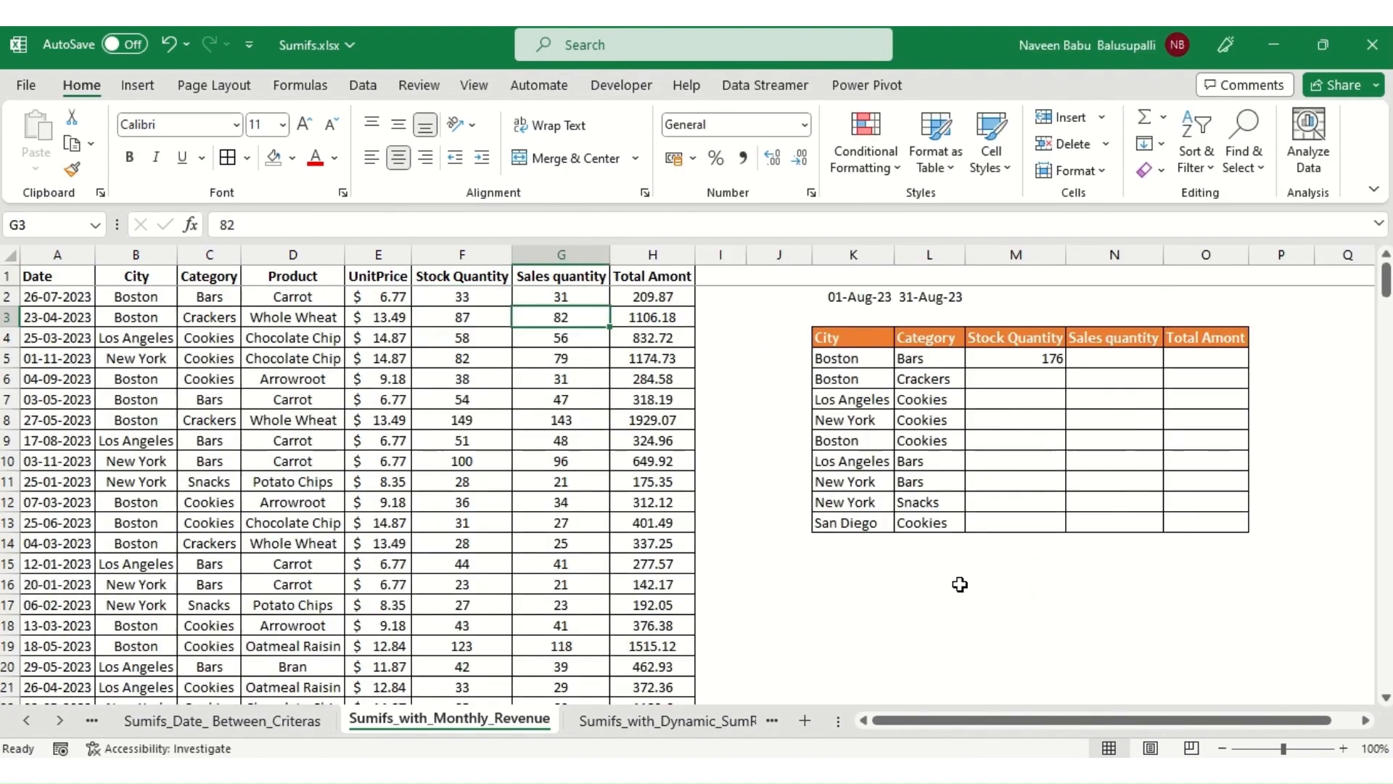
Fill the M5 SUMIFS formula down the Stock Quantity column through M13.
{"action": "key", "text": "Right"}
{"action": "key", "text": "Right"}
{"action": "key", "text": "Right"}
{"action": "key", "text": "Right"}
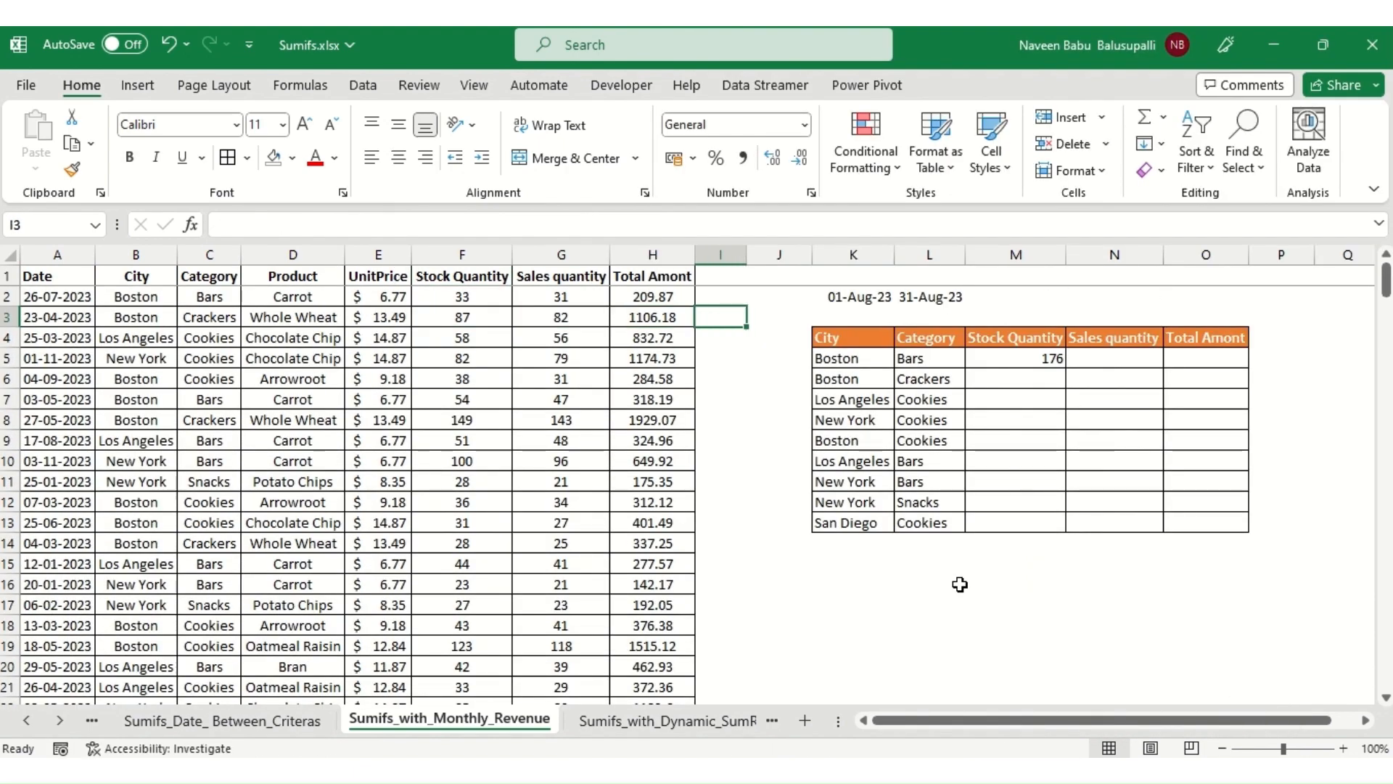
{"action": "key", "text": "Down"}
{"action": "key", "text": "Down"}
{"action": "key", "text": "Right"}
{"action": "key", "text": "Right"}
{"action": "key", "text": "Down"}
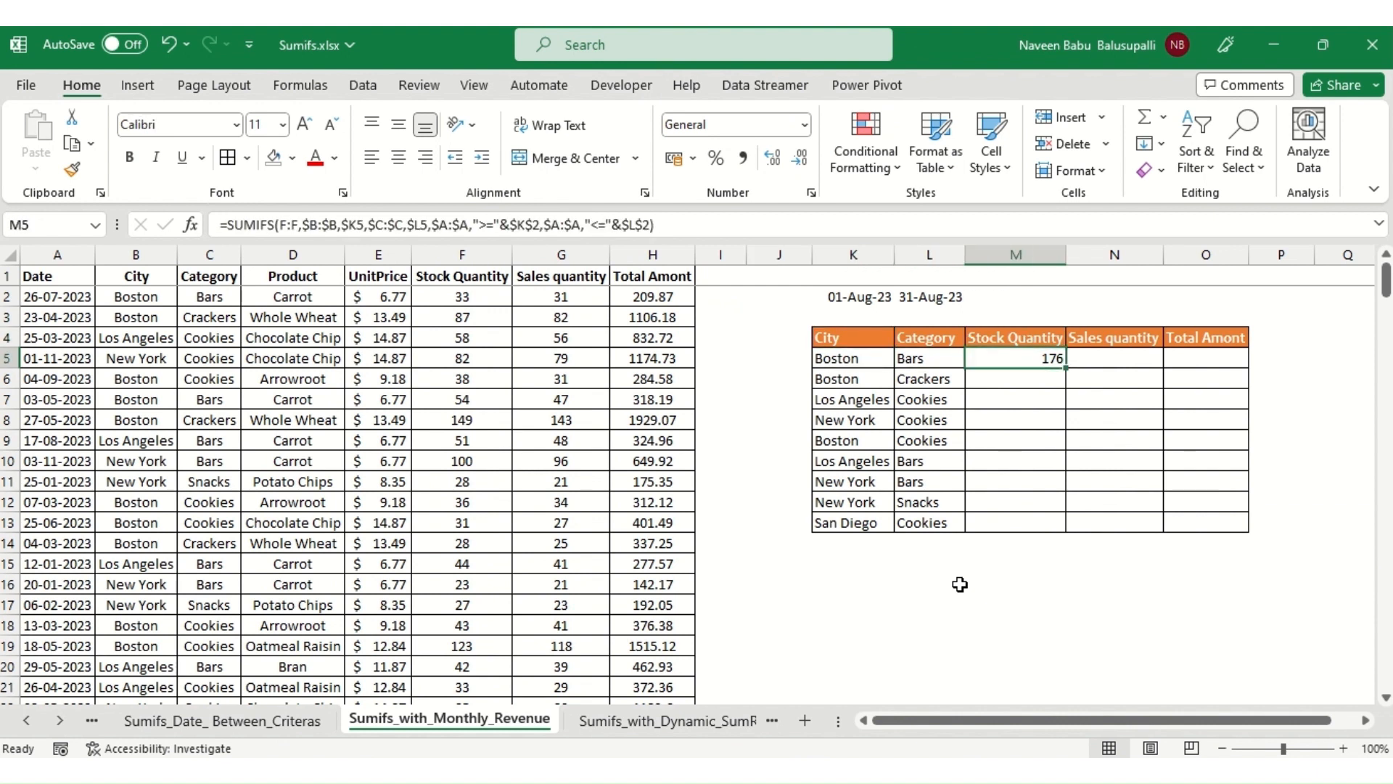
{"action": "key", "text": "Left"}
{"action": "key", "text": "ctrl+Down"}
{"action": "key", "text": "Right"}
{"action": "key", "text": "ctrl+shift+Up"}
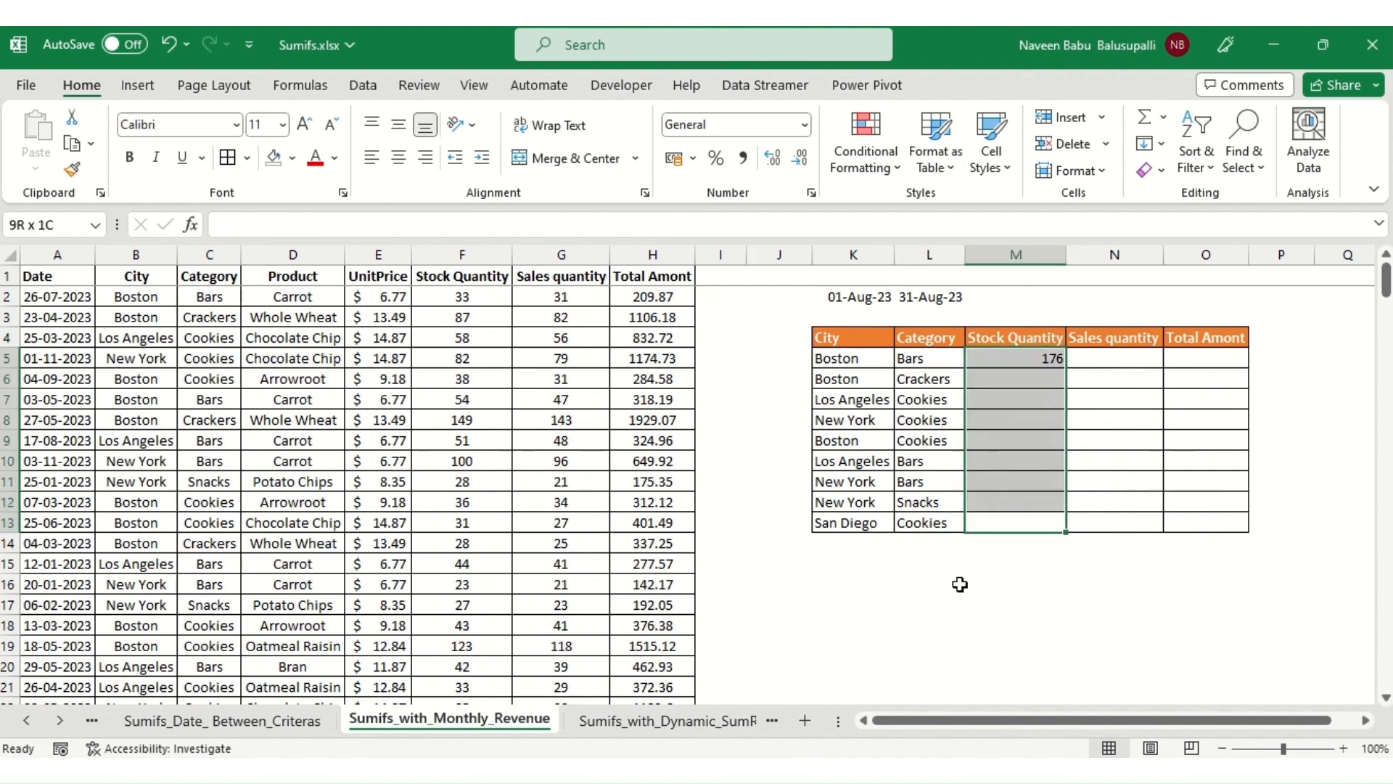
{"action": "key", "text": "ctrl+d"}
Fill the M5:M13 formulas right into the Sales quantity and Total Amont columns, through O13.
{"action": "key", "text": "shift+Right"}
{"action": "key", "text": "shift+Right"}
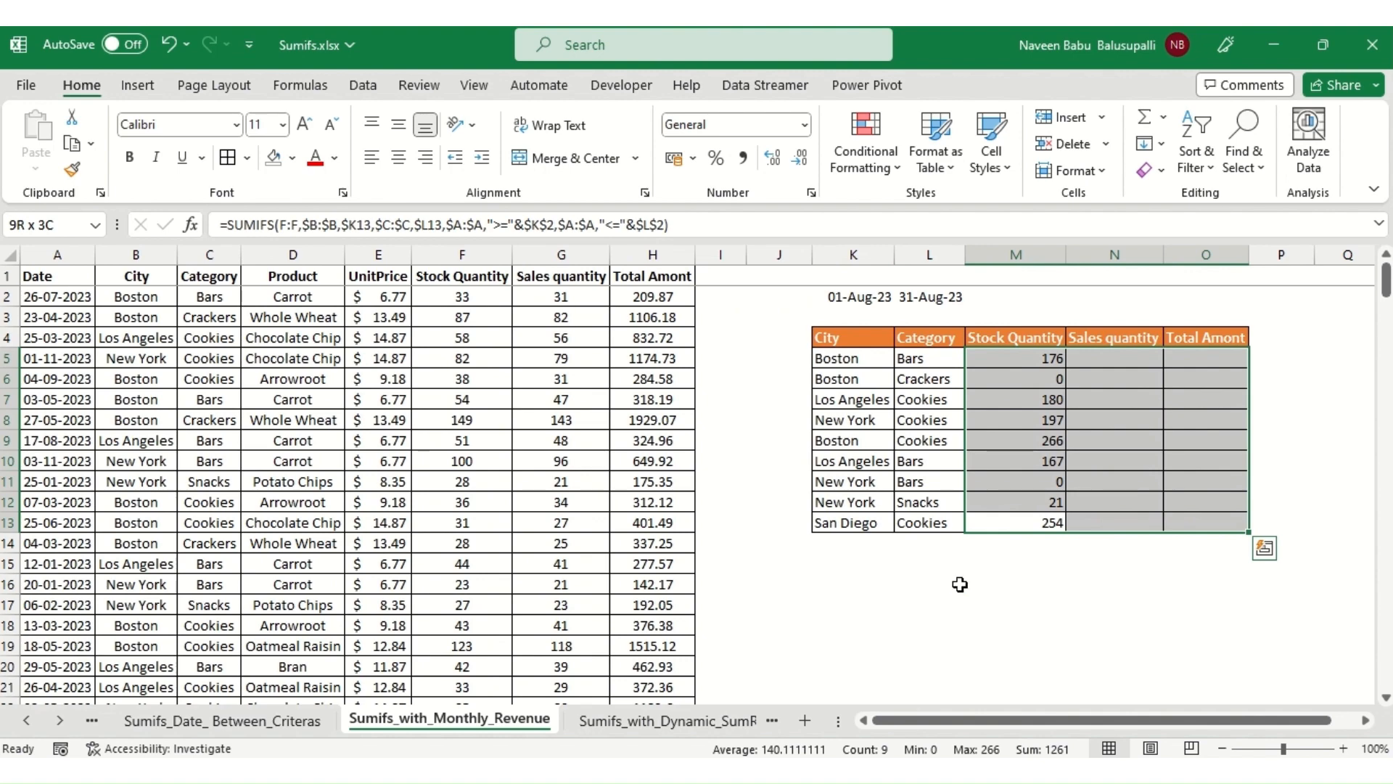
{"action": "key", "text": "ctrl+r"}
{"action": "key", "text": "Up"}
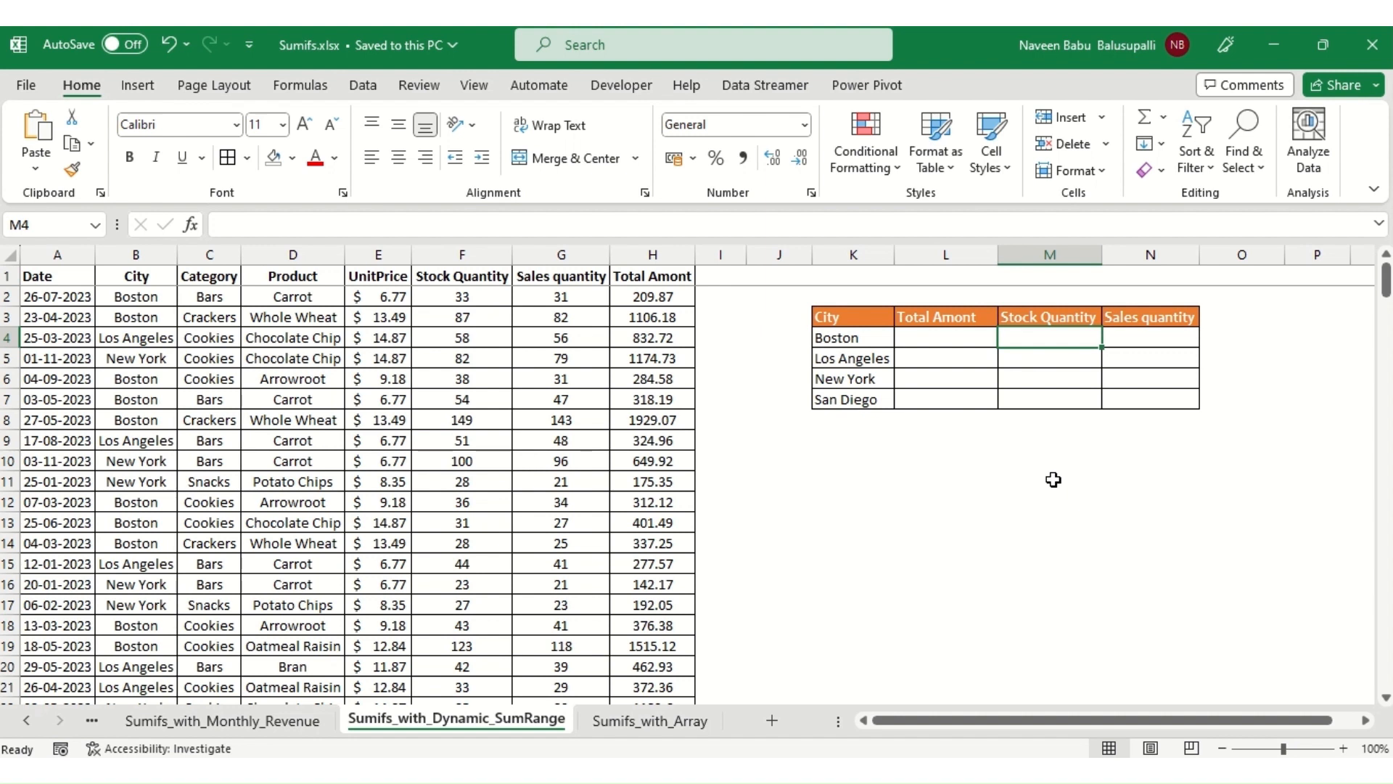
Compare the column order on the Sumifs_with_Monthly_Revenue and Sumifs_with_Dynamic_SumRange sheets, ending on the latter's Boston Total Amont cell, L4.
{"action": "key", "text": "ctrl+Page_Up"}
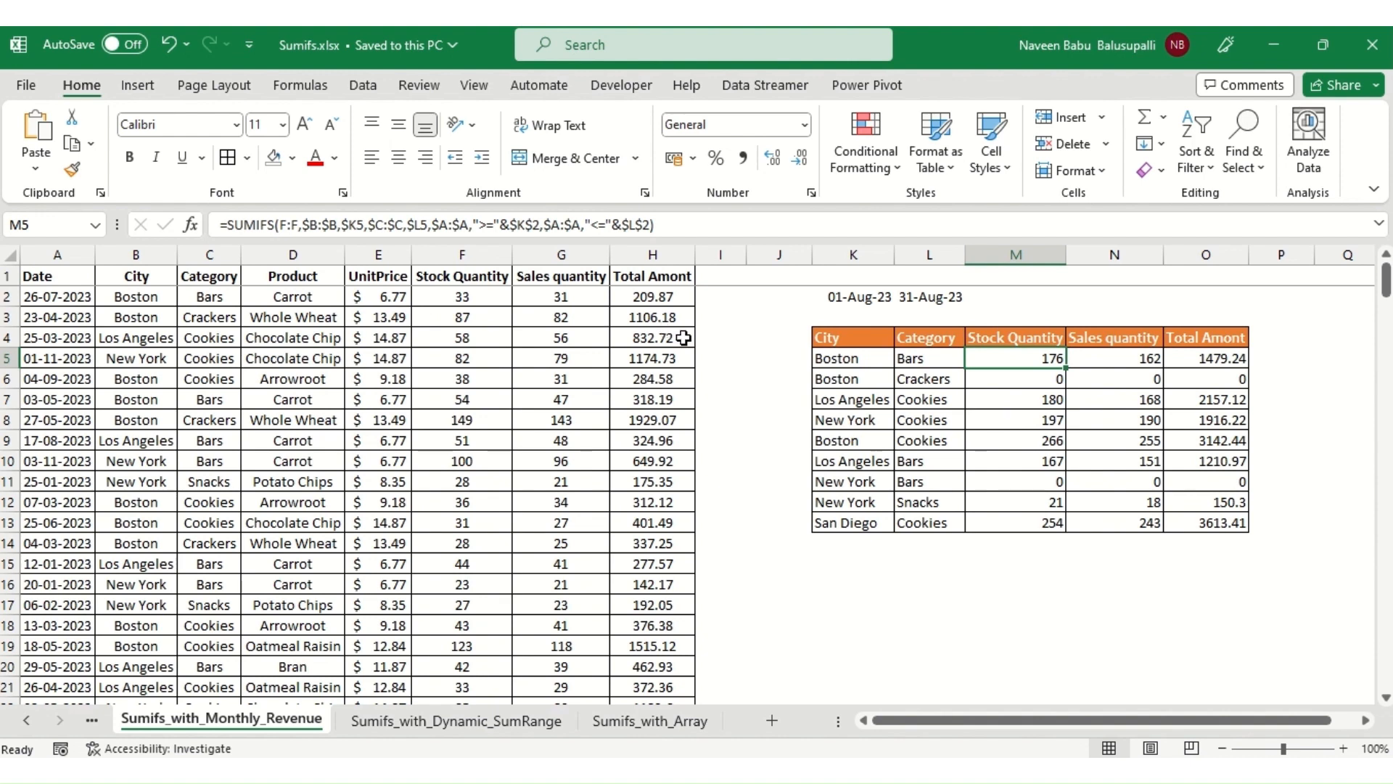
{"action": "key", "text": "ctrl+Page_Down"}
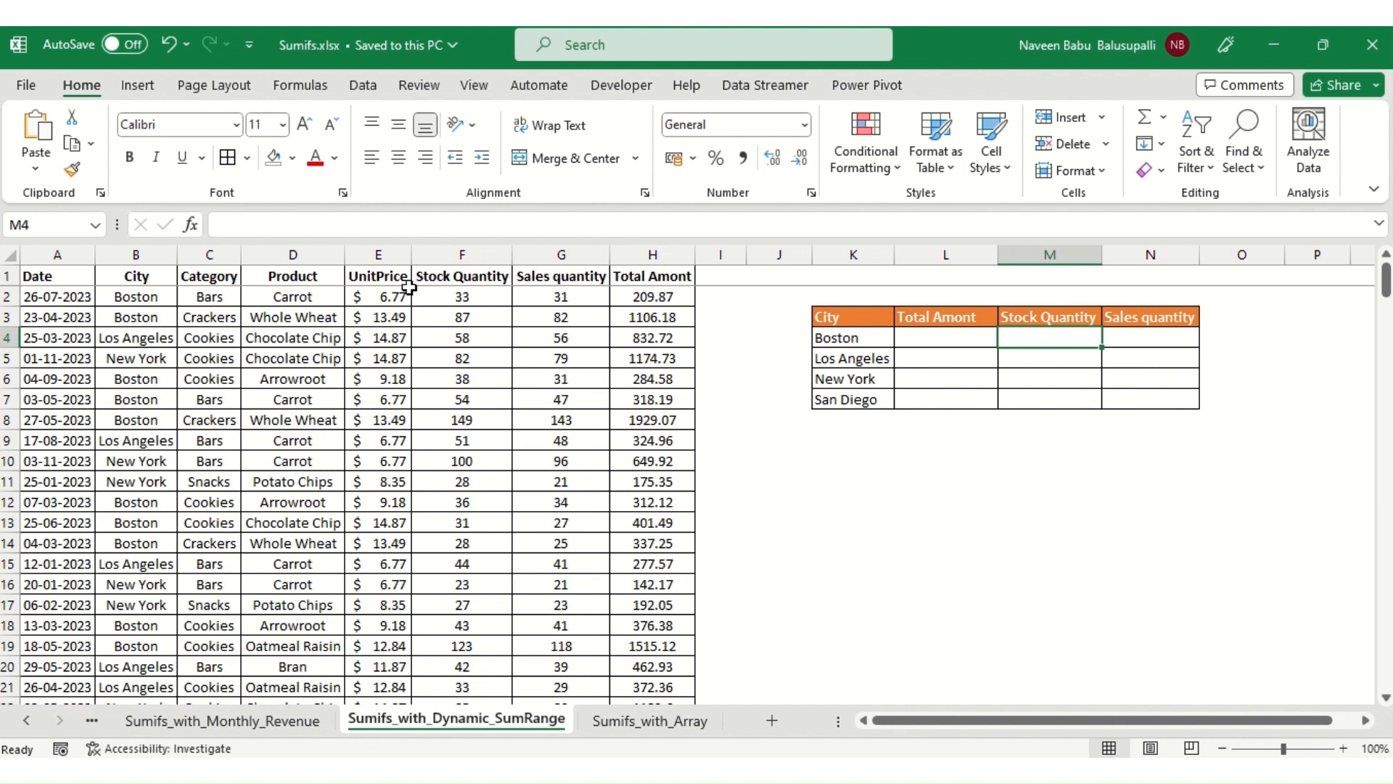
{"action": "left_click", "coordinate": [437, 277]}
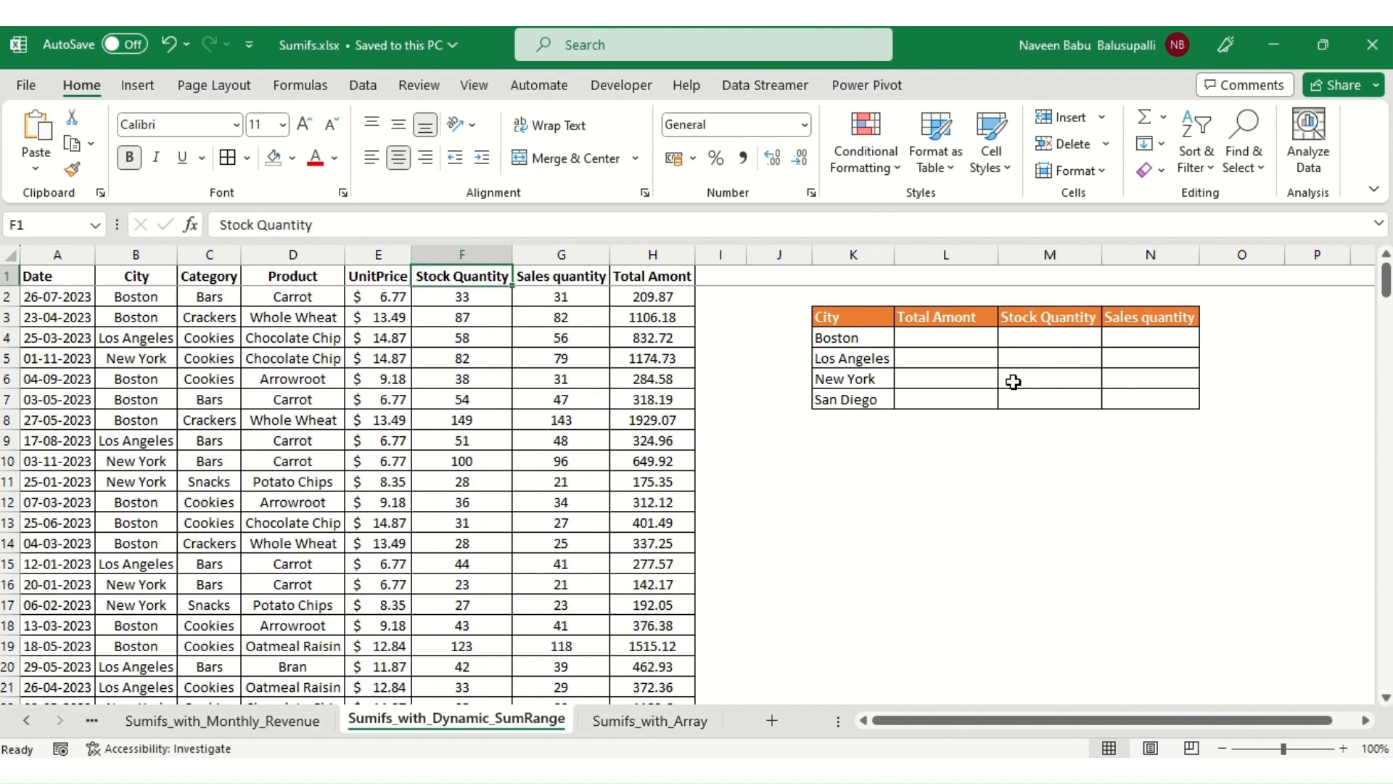
{"action": "left_click", "coordinate": [945, 339]}
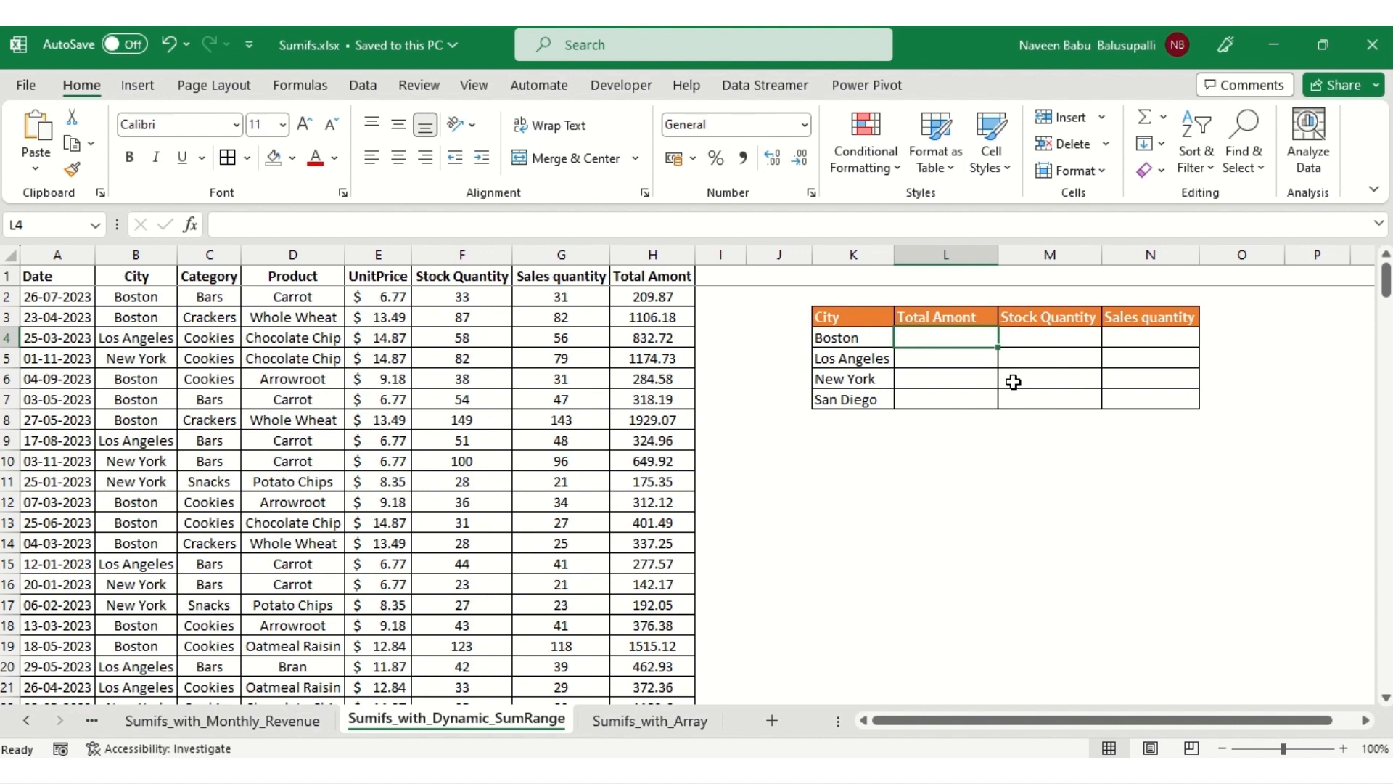
Start a SUMIFS formula in the Boston Total Amont cell L4, nesting INDEX as its sum range.
{"action": "type", "text": "=sumifs"}
{"action": "key", "text": "Tab"}
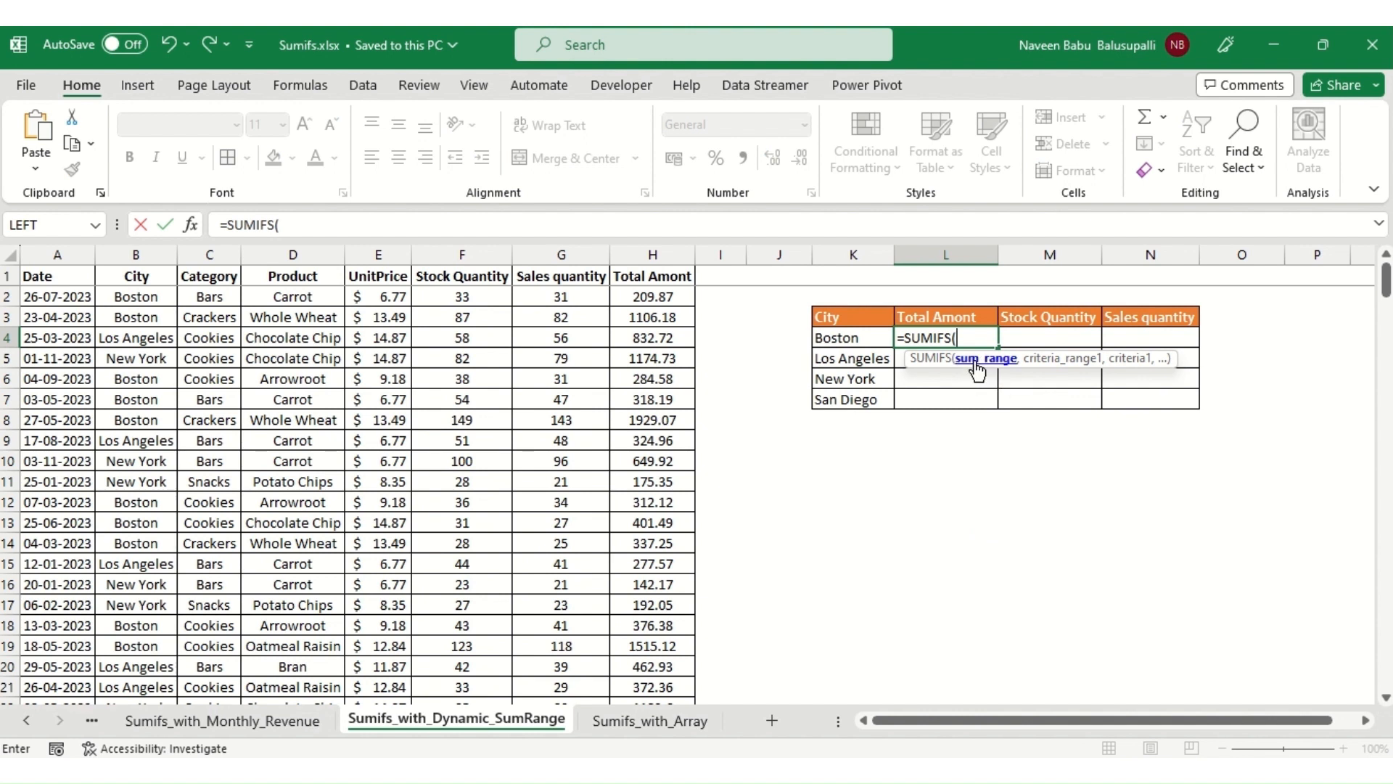
{"action": "type", "text": "in"}
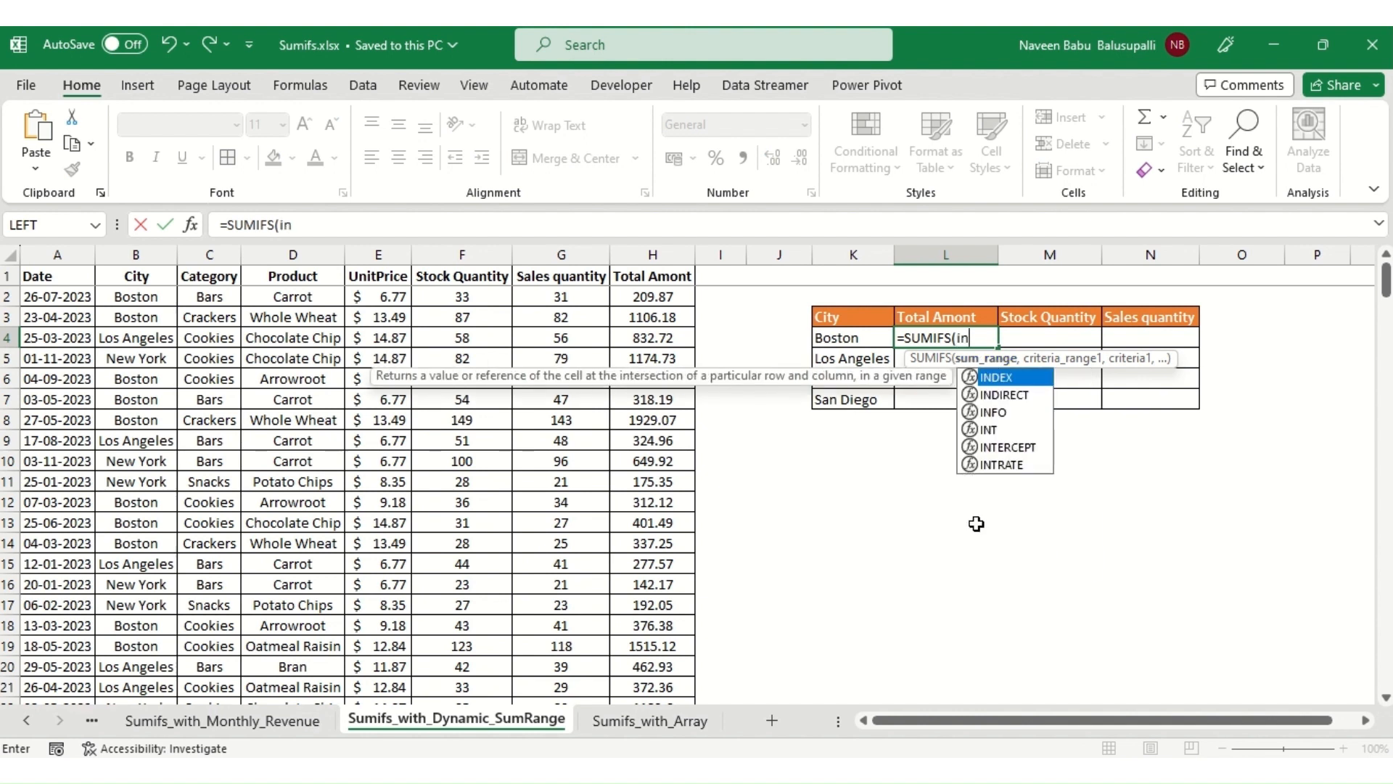
{"action": "key", "text": "Tab"}
Set the INDEX array to the absolute columns $F:$H and leave its row number argument empty.
{"action": "key", "text": "Left"}
{"action": "key", "text": "Left"}
{"action": "key", "text": "Left"}
{"action": "key", "text": "Left"}
{"action": "key", "text": "Left"}
{"action": "key", "text": "Left"}
{"action": "key", "text": "Left"}
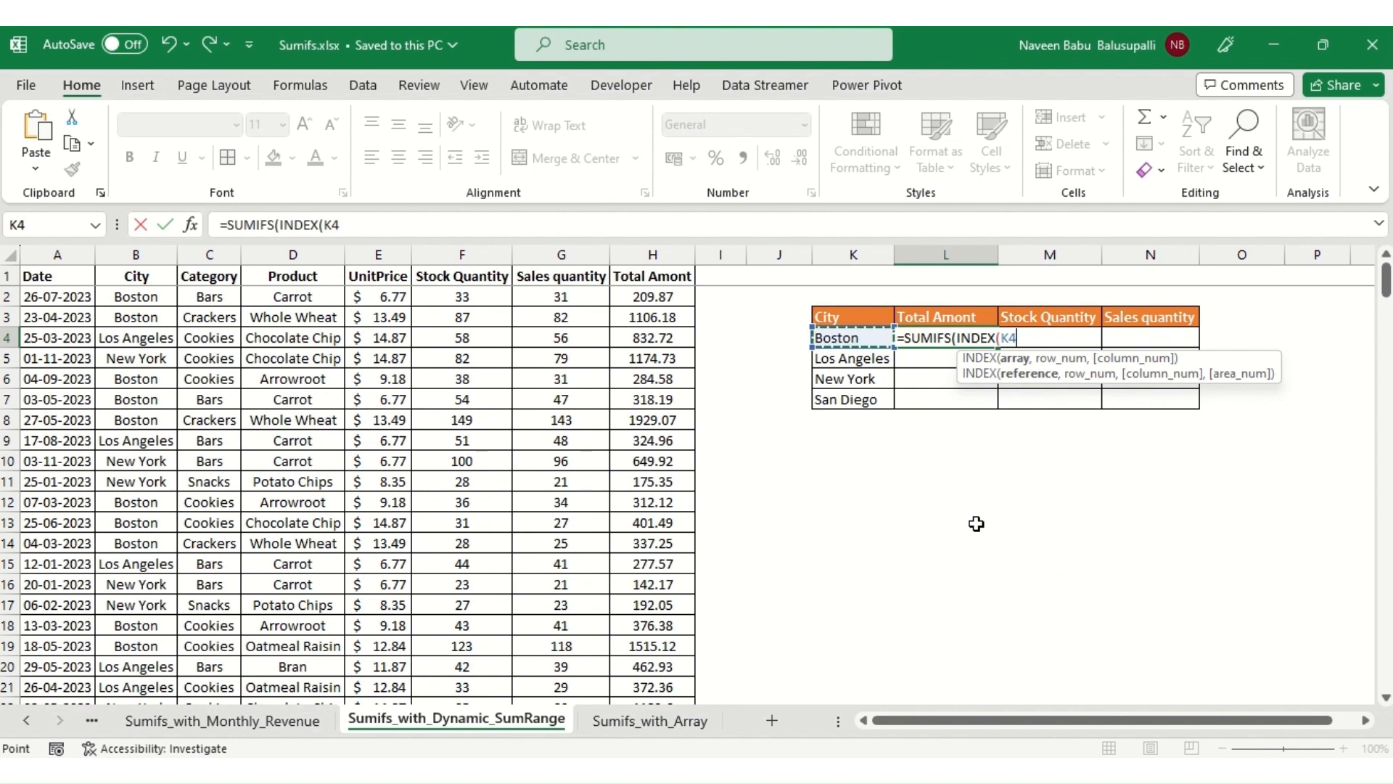
{"action": "key", "text": "Up"}
{"action": "key", "text": "Up"}
{"action": "key", "text": "Up"}
{"action": "key", "text": "Right"}
{"action": "key", "text": "shift+Right"}
{"action": "key", "text": "shift+Right"}
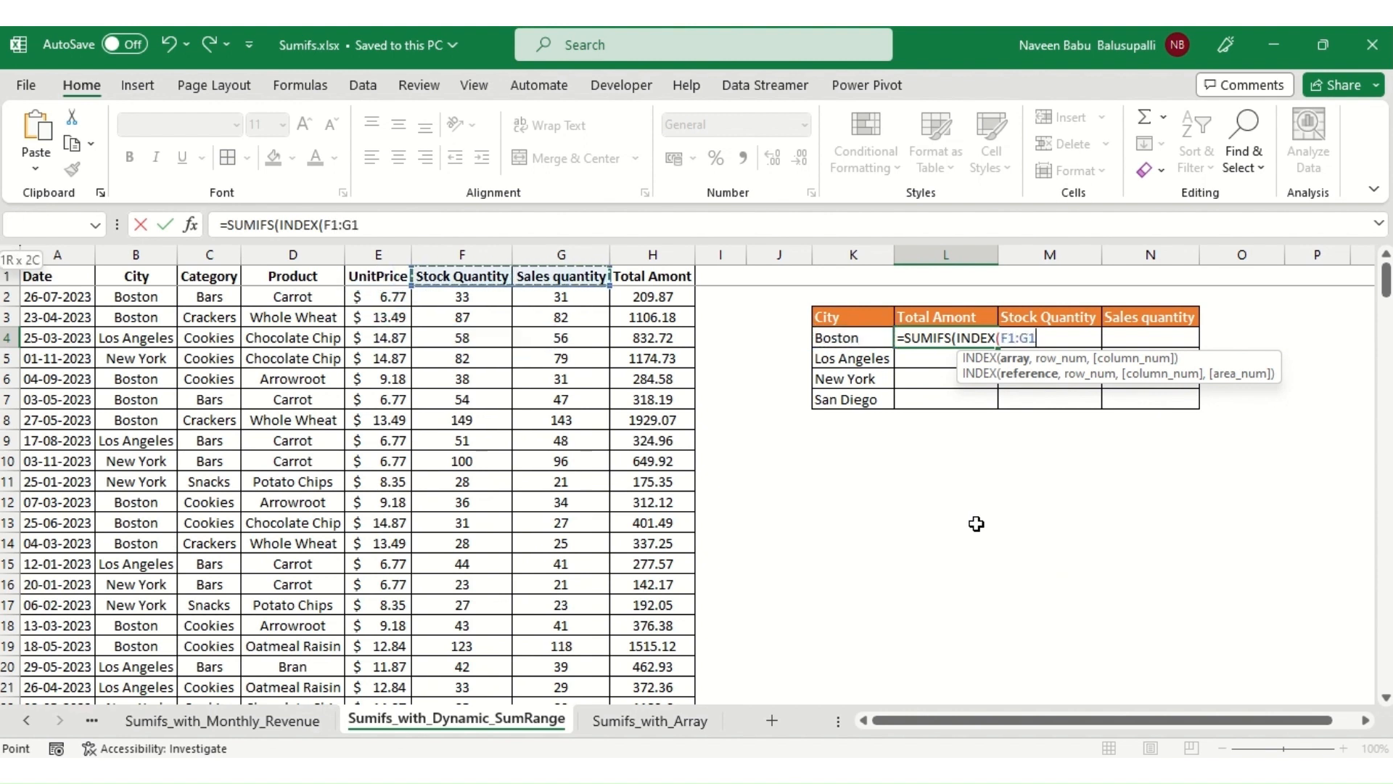
{"action": "key", "text": "ctrl+space"}
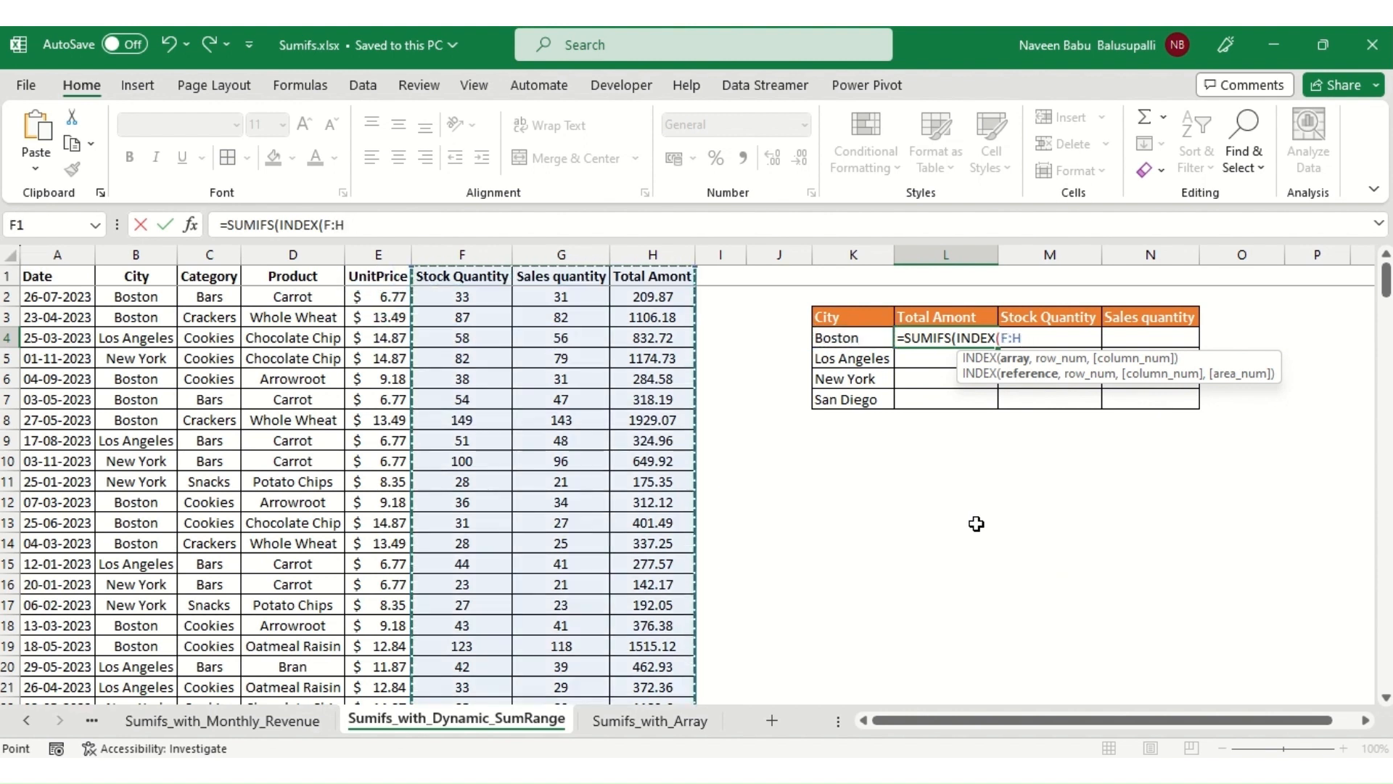
{"action": "key", "text": "F4"}
{"action": "type", "text": ","}
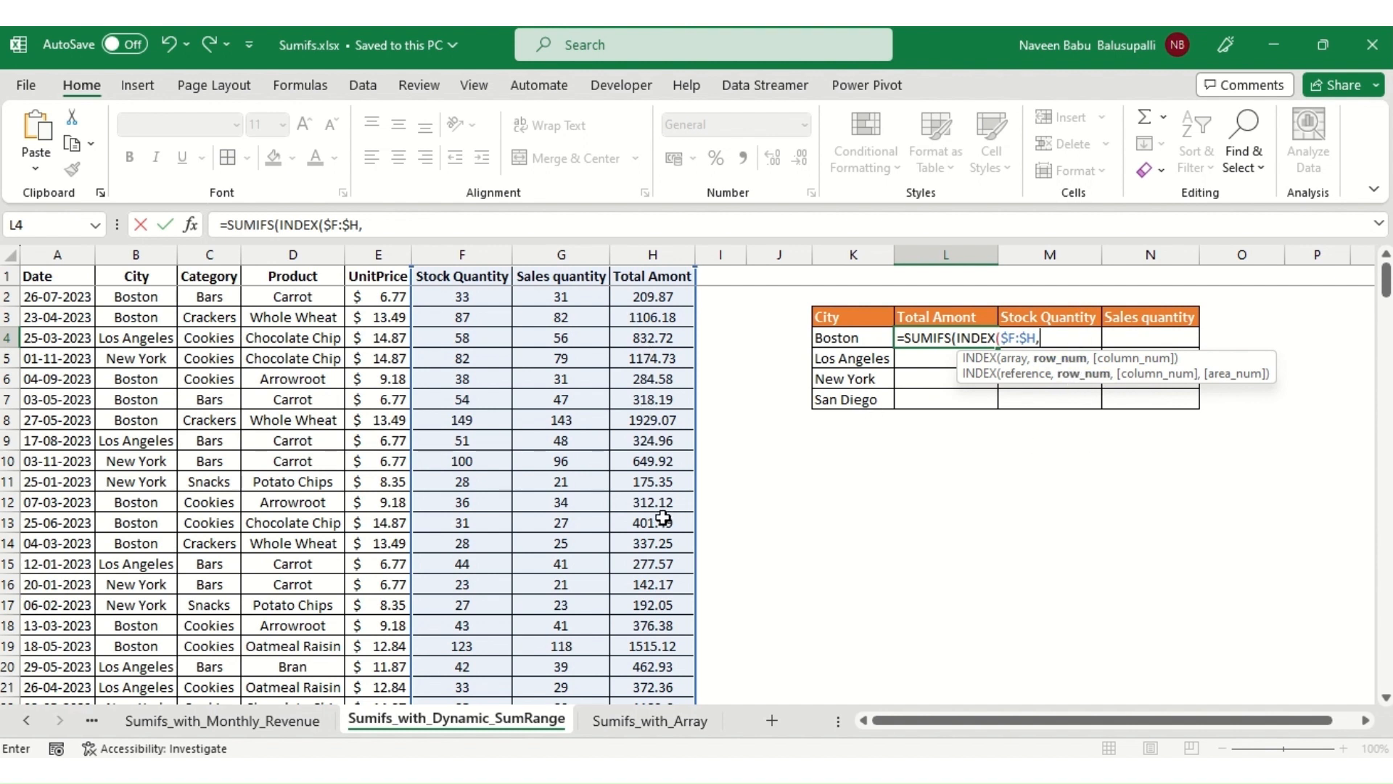
{"action": "type", "text": ","}
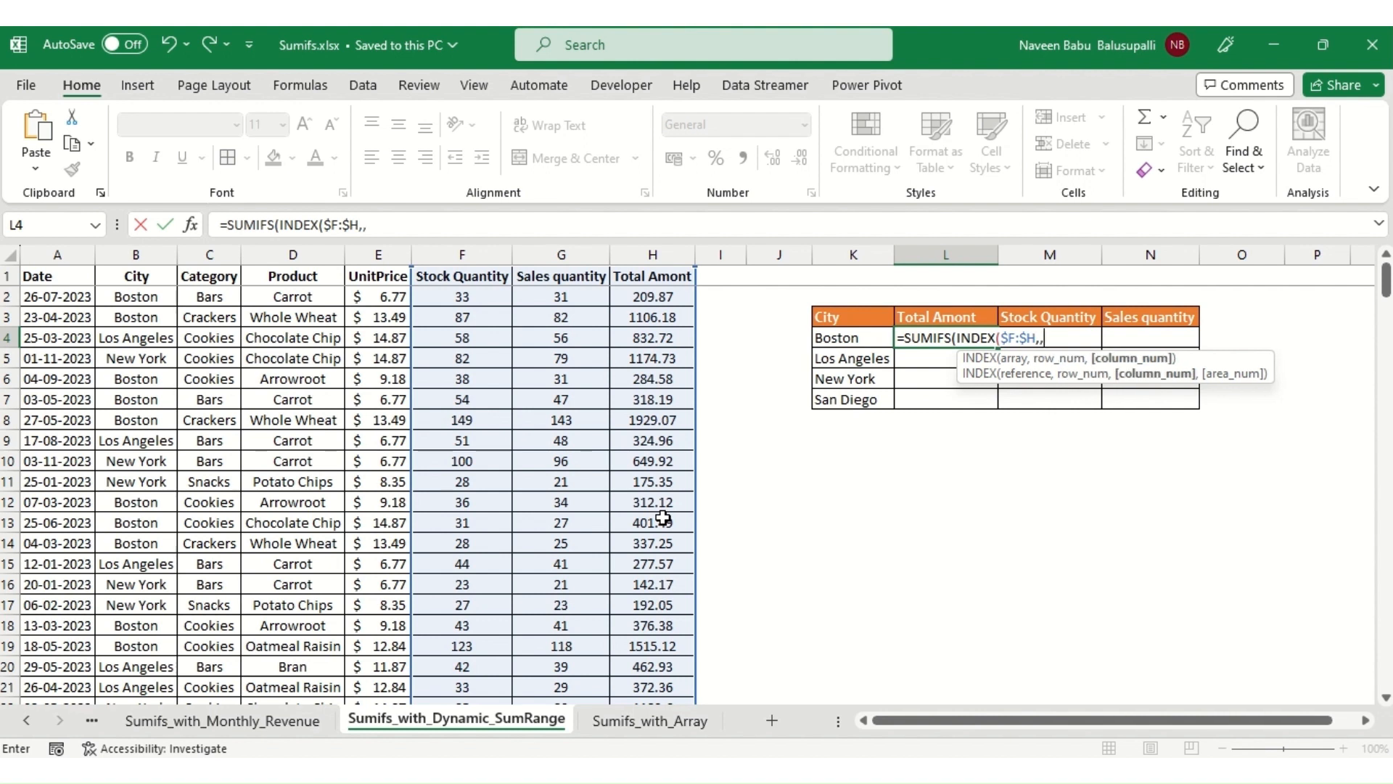
Nest MATCH as the INDEX column number, with the Total Amont header L$3 as the row-locked lookup value.
{"action": "type", "text": "MATCH("}
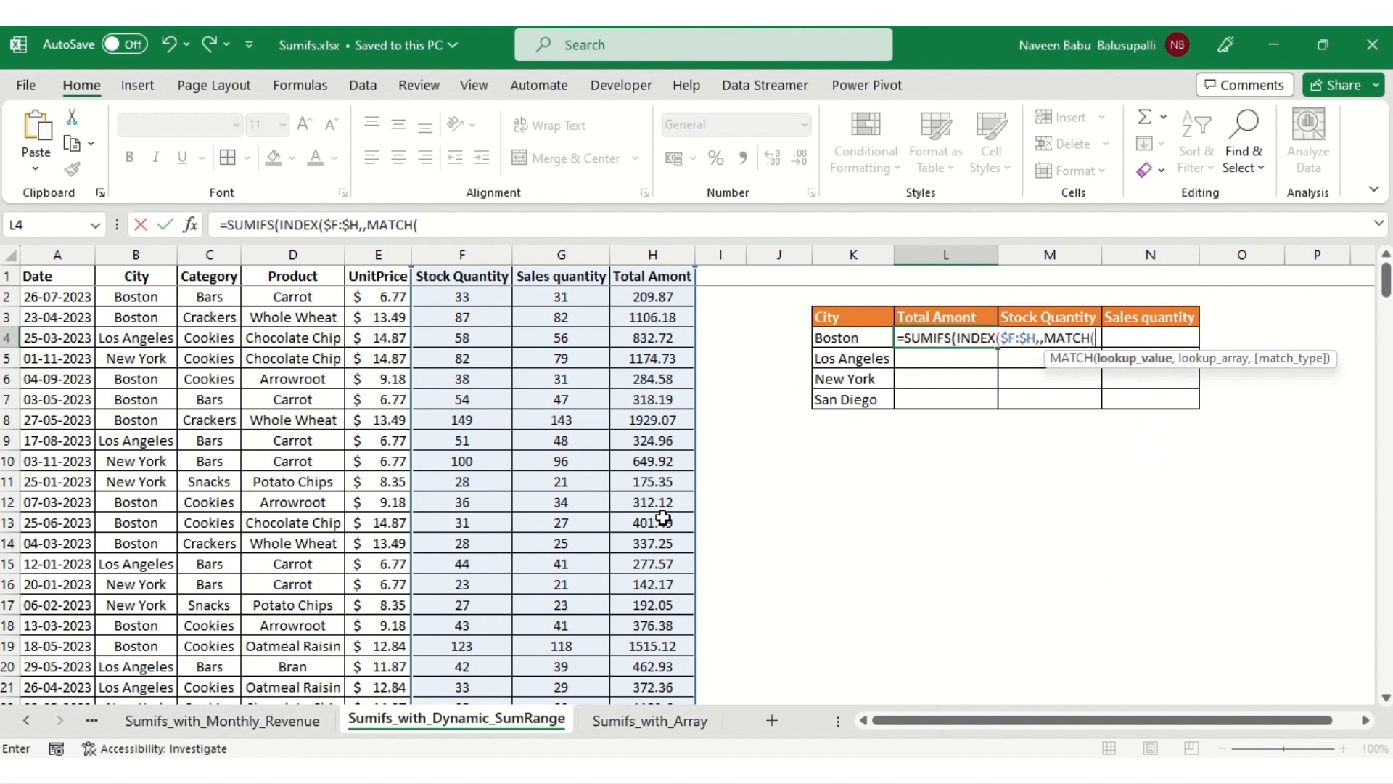
{"action": "key", "text": "Up"}
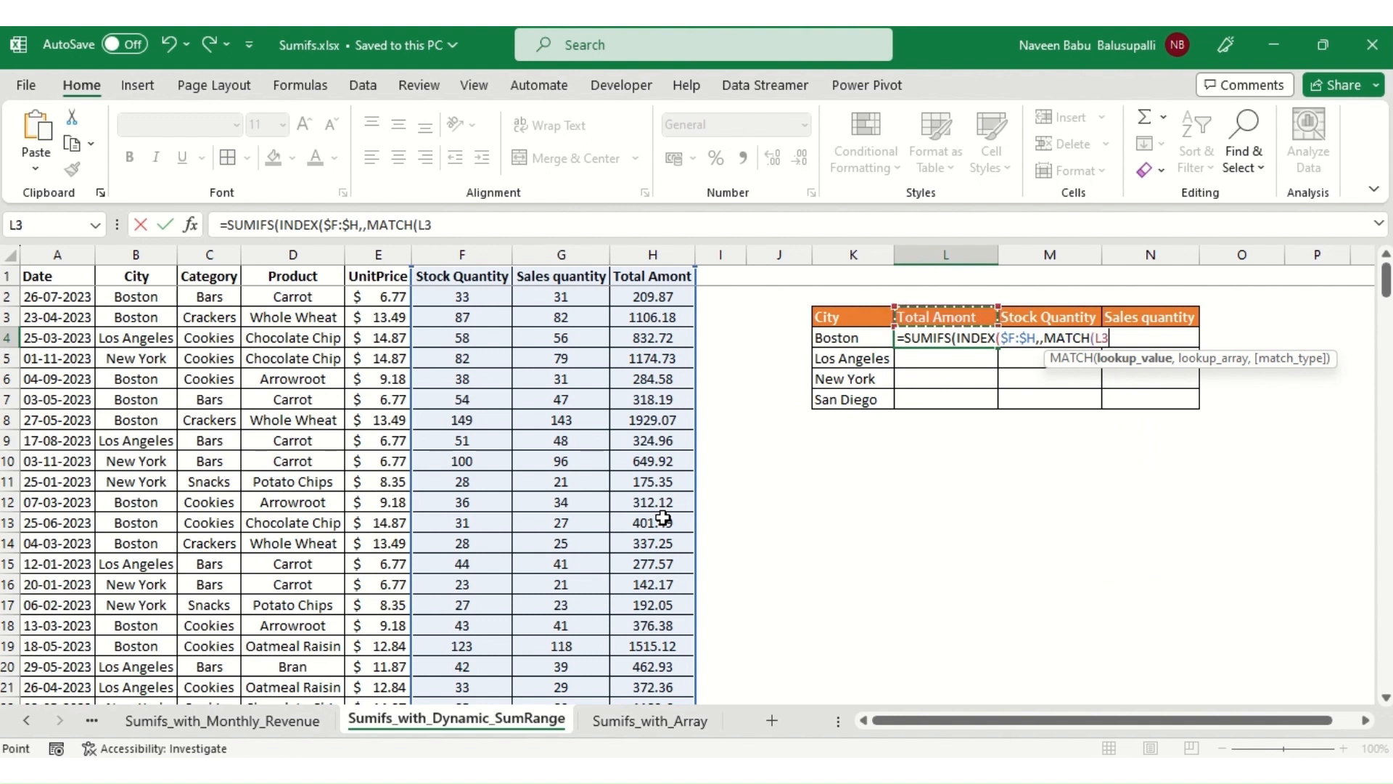
{"action": "key", "text": "F4"}
{"action": "key", "text": "F4"}
{"action": "type", "text": ","}
Set the MATCH lookup array to $F$1:$H$1 with exact match 0, closing both the MATCH and INDEX functions.
{"action": "key", "text": "Up"}
{"action": "key", "text": "Up"}
{"action": "key", "text": "Up"}
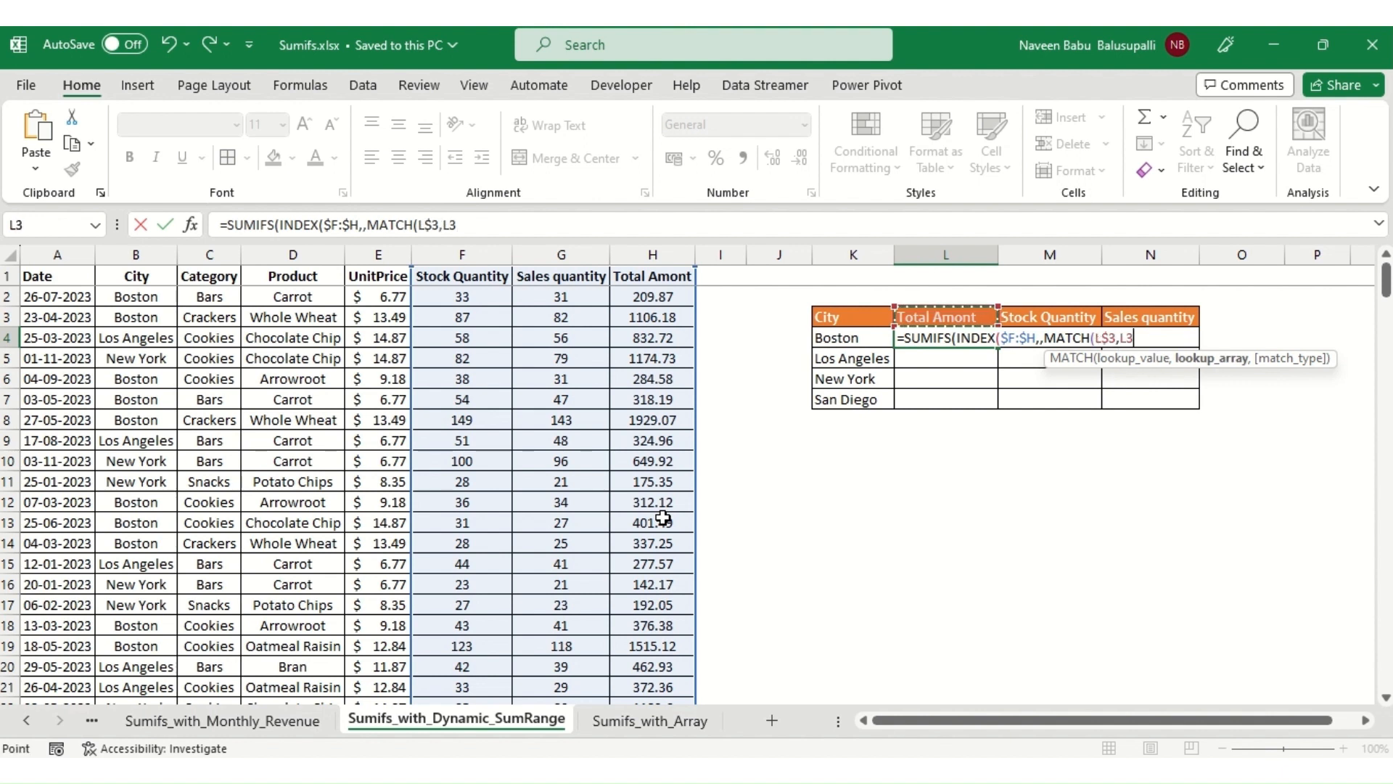
{"action": "key", "text": "Left"}
{"action": "key", "text": "Left"}
{"action": "key", "text": "Left"}
{"action": "key", "text": "Left"}
{"action": "key", "text": "Left"}
{"action": "key", "text": "Left"}
{"action": "key", "text": "shift+Right"}
{"action": "key", "text": "shift+Right"}
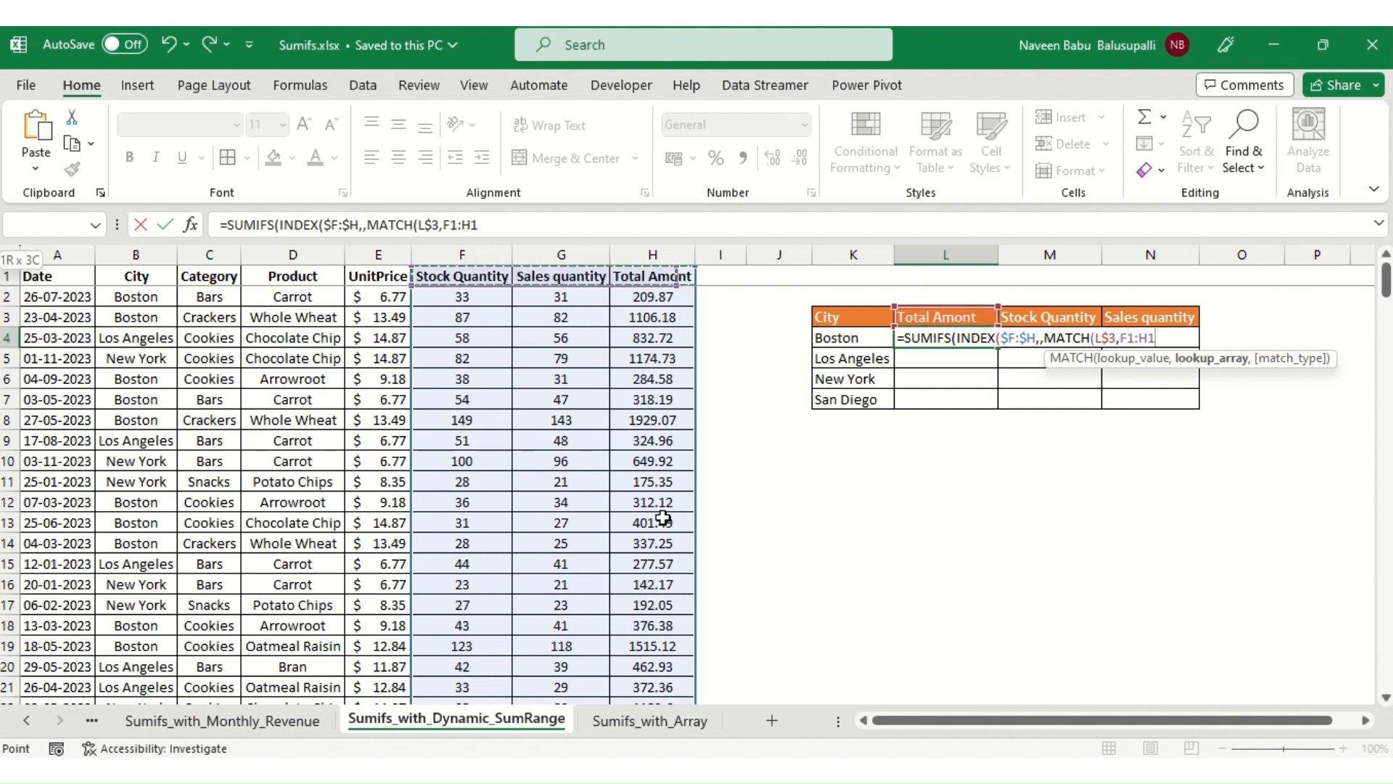
{"action": "key", "text": "F4"}
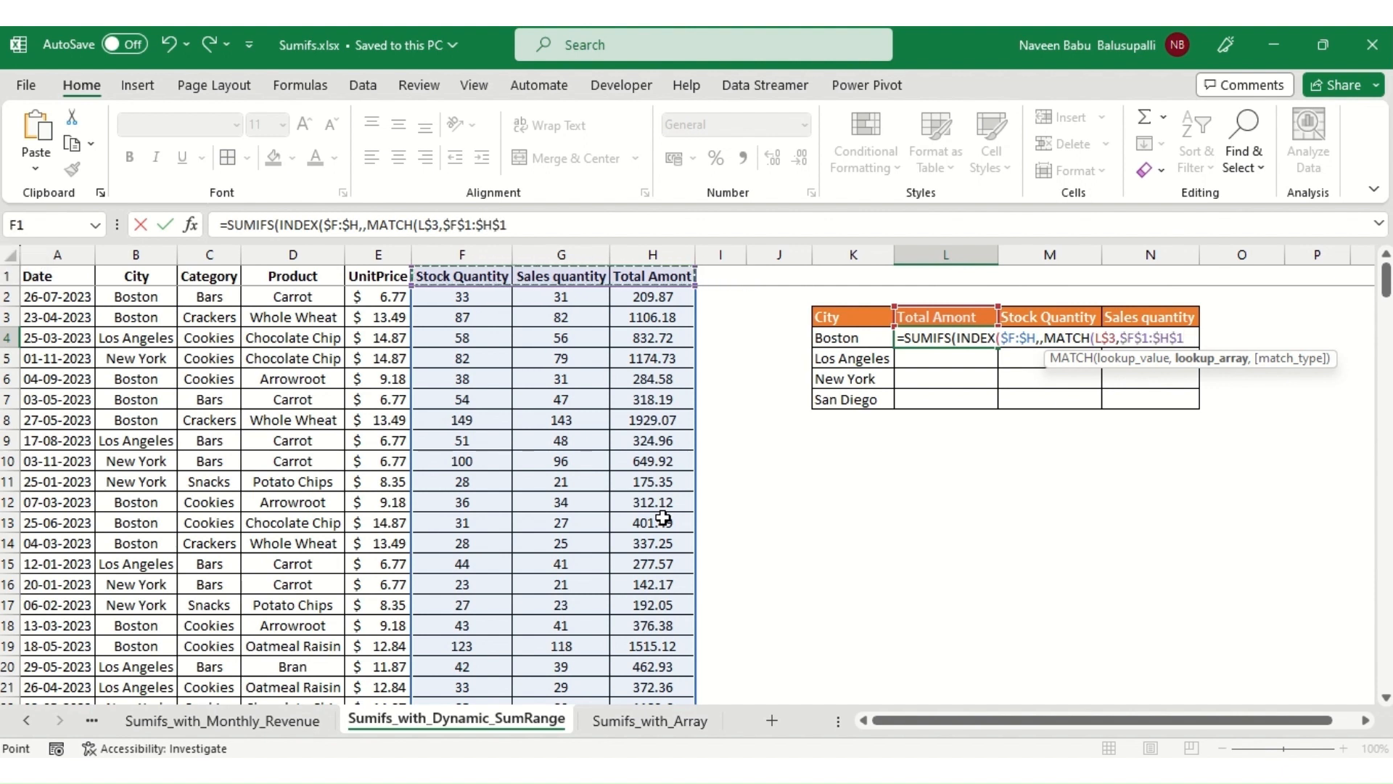
{"action": "type", "text": ","}
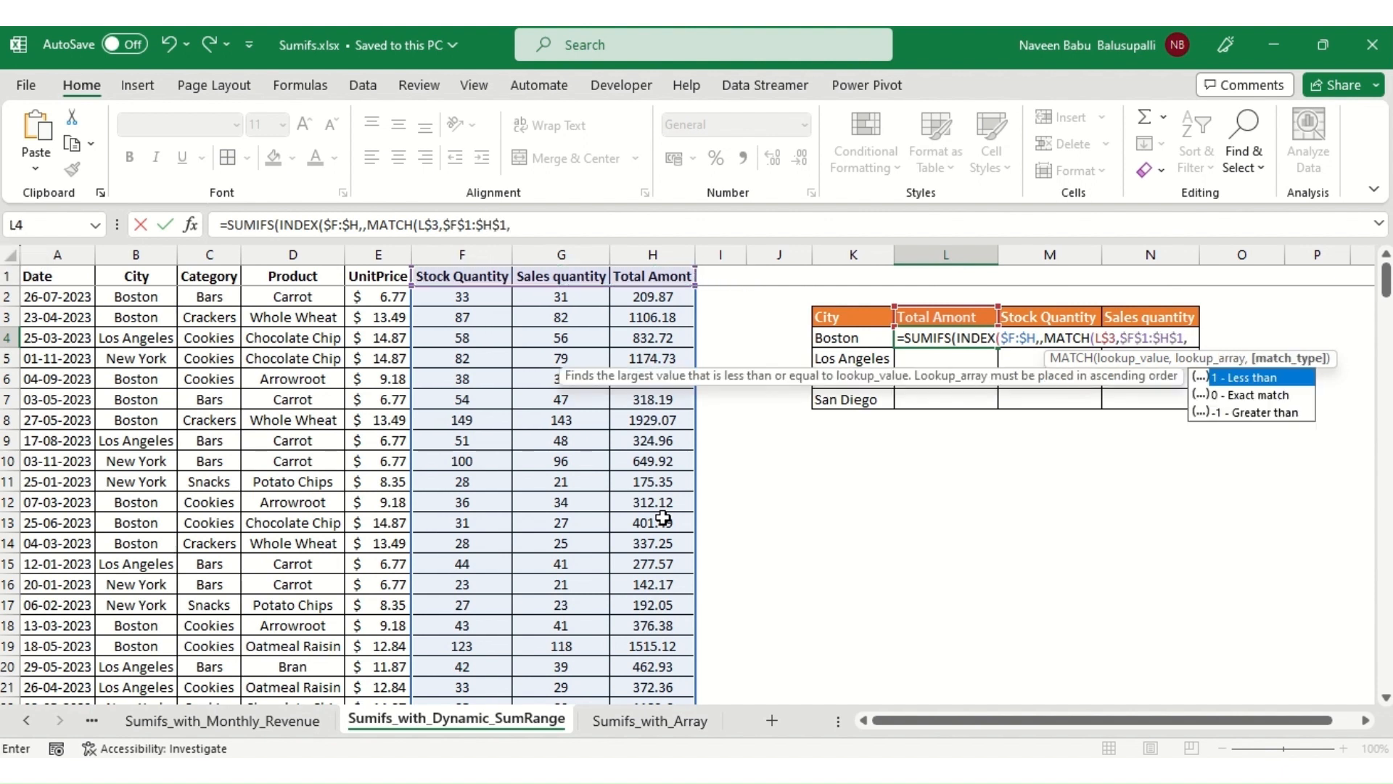
{"action": "key", "text": "Down"}
{"action": "key", "text": "Tab"}
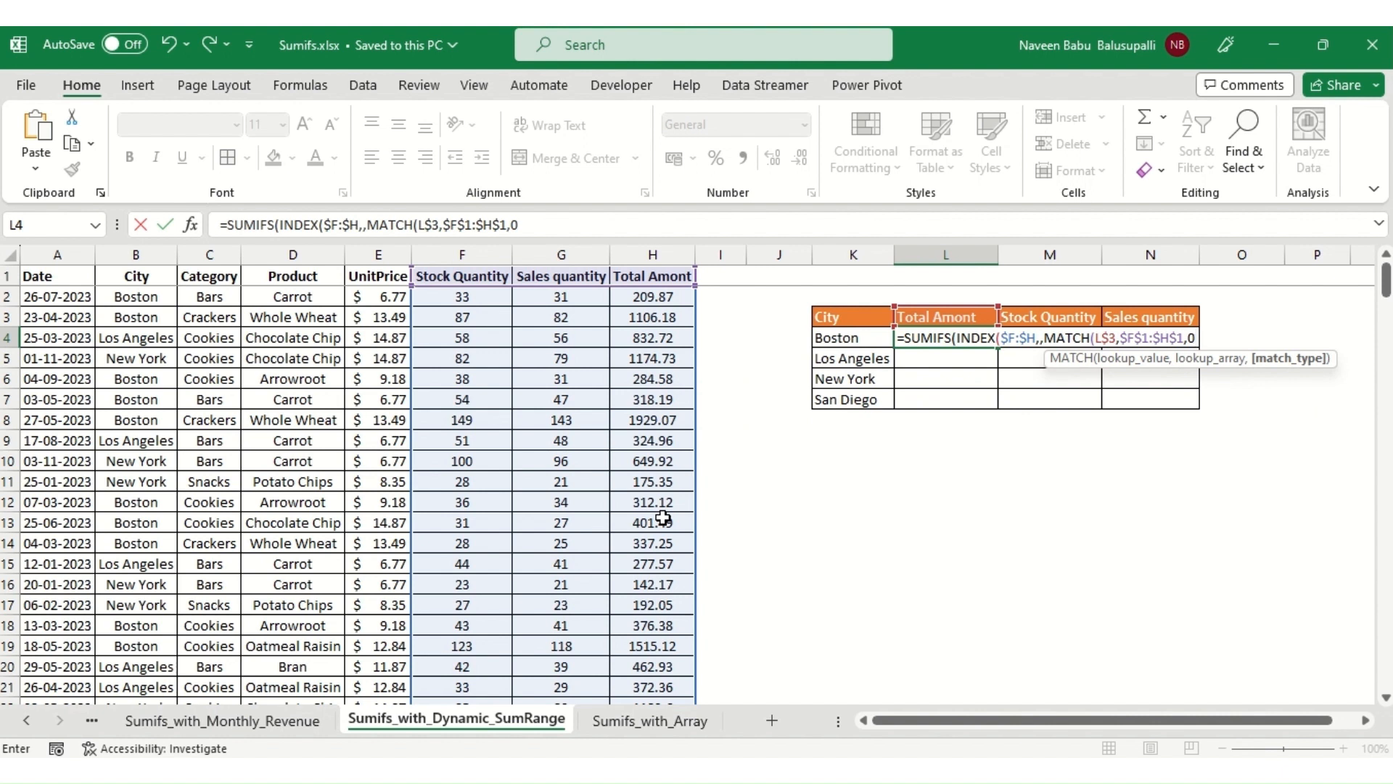
{"action": "type", "text": ")"}
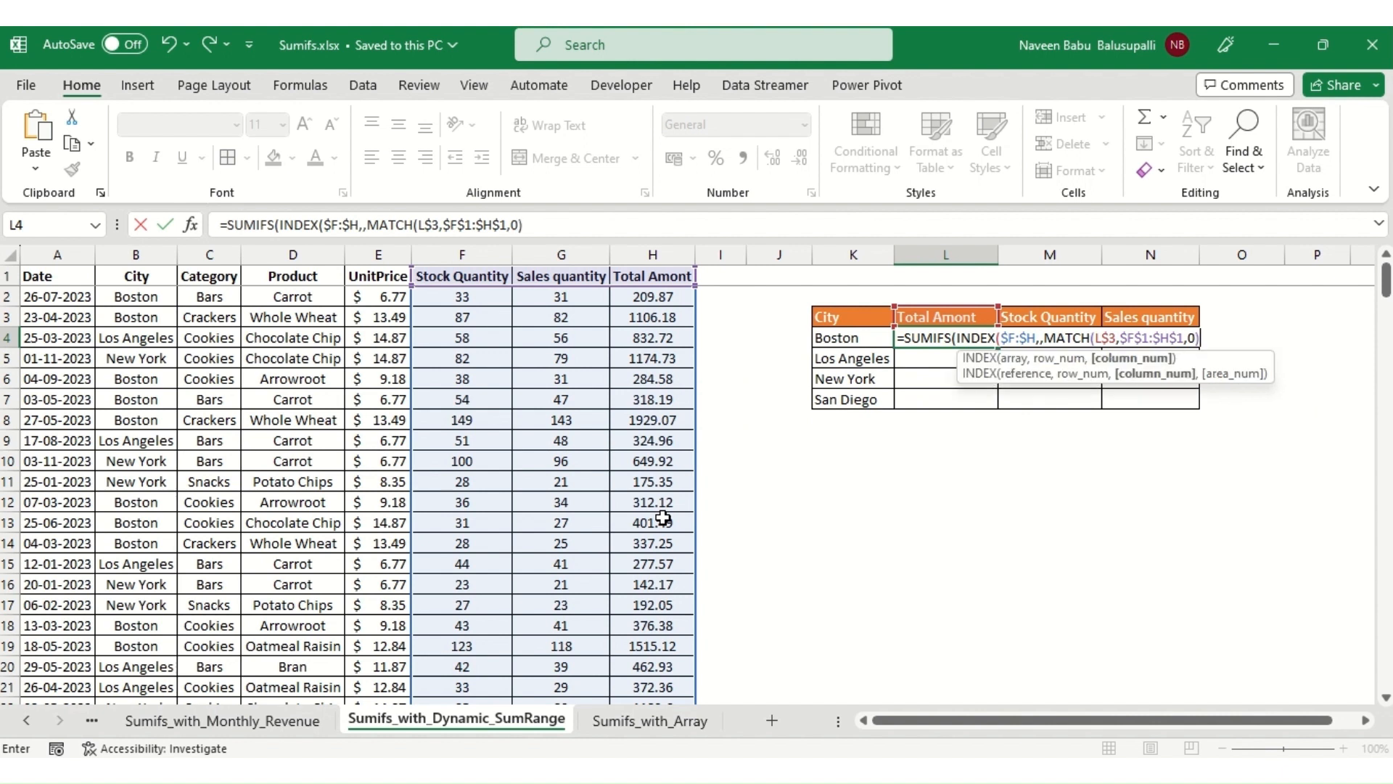
{"action": "type", "text": ")"}
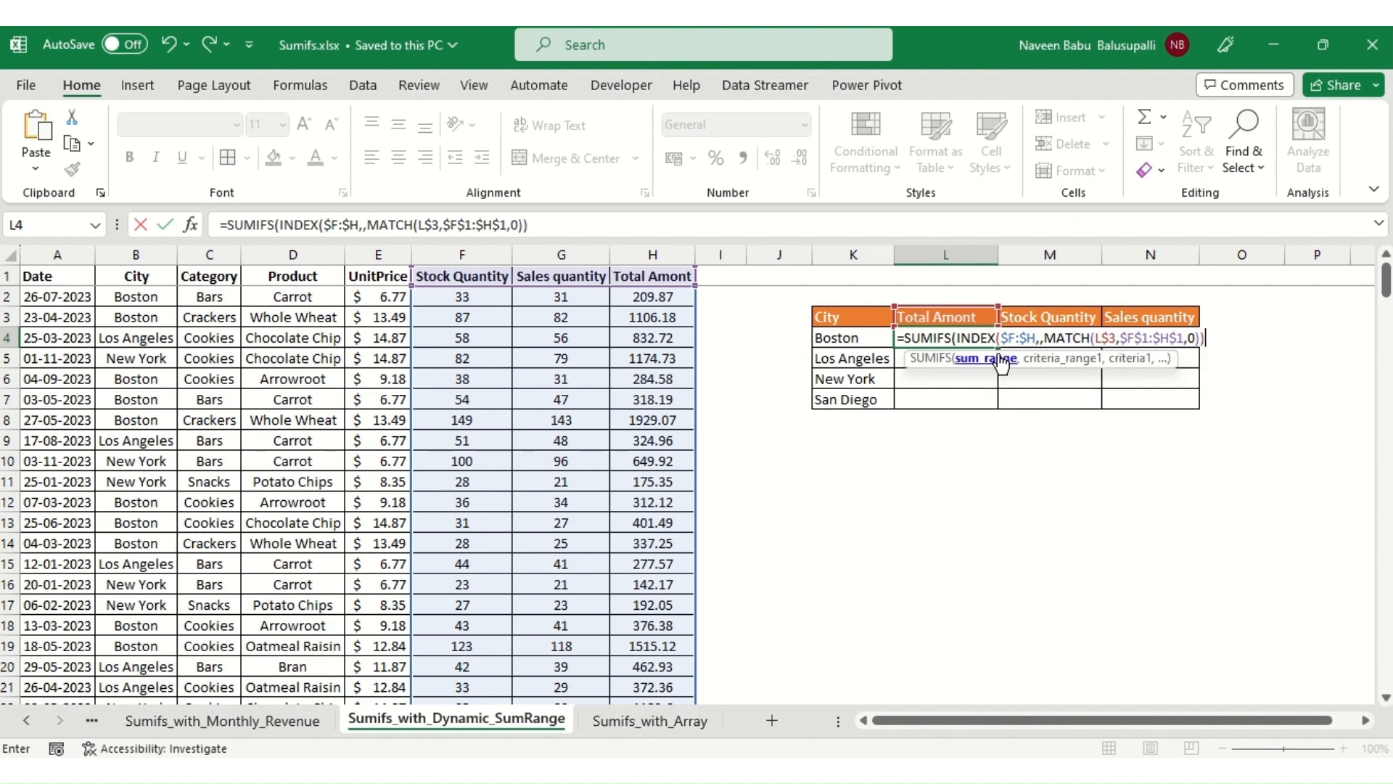
Add the absolute City column $B:$B as the first criteria range of the SUMIFS formula.
{"action": "type", "text": ","}
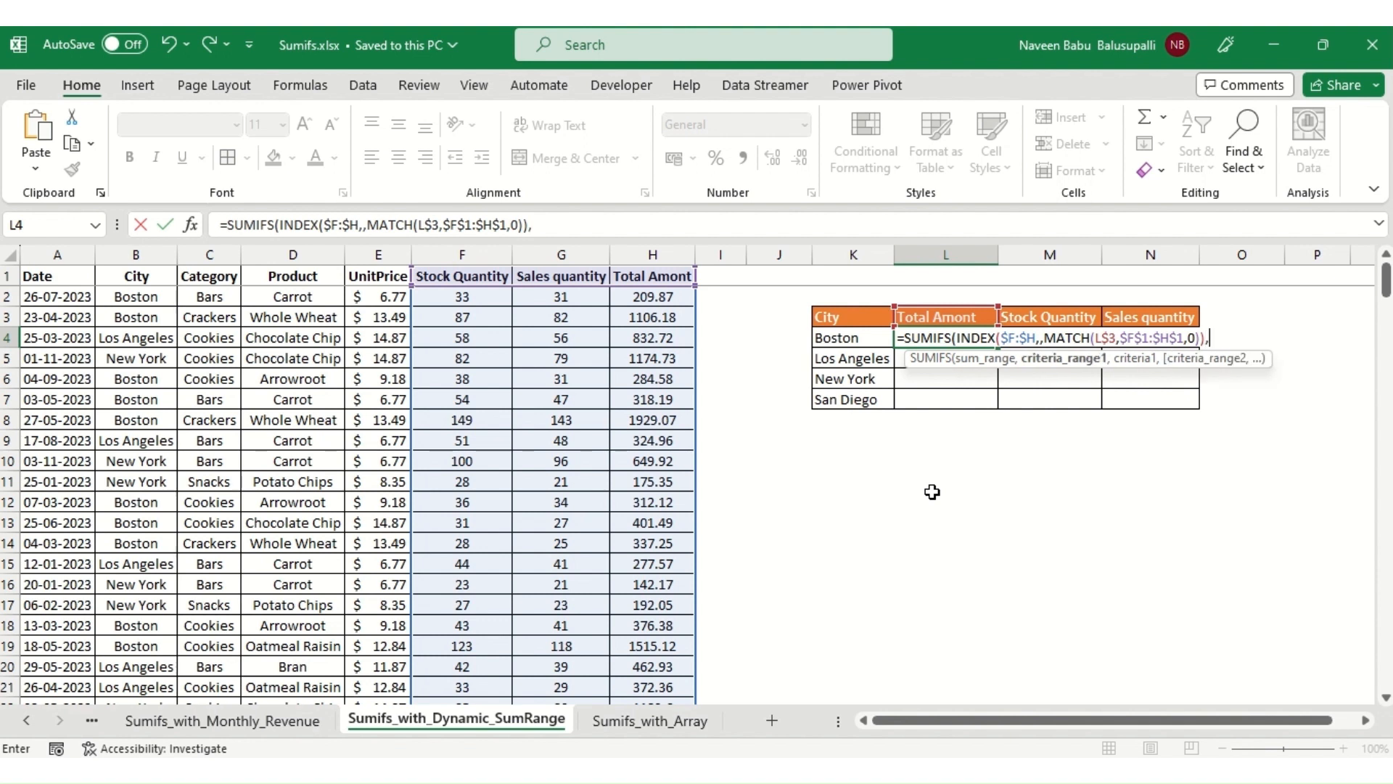
{"action": "key", "text": "Left"}
{"action": "key", "text": "Left"}
{"action": "key", "text": "Left"}
{"action": "key", "text": "Left"}
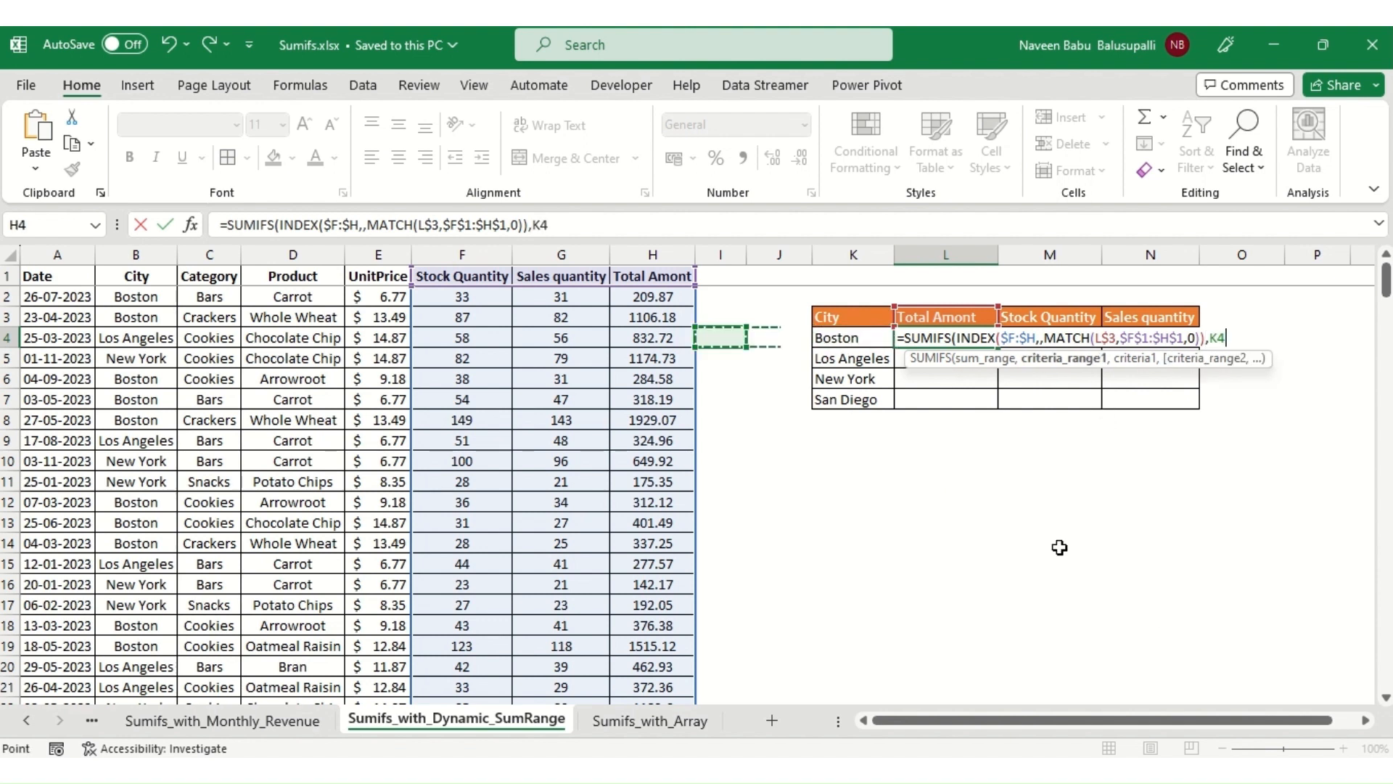
{"action": "key", "text": "Left"}
{"action": "key", "text": "Left"}
{"action": "key", "text": "Left"}
{"action": "key", "text": "Left"}
{"action": "key", "text": "Left"}
{"action": "key", "text": "Left"}
{"action": "key", "text": "Left"}
{"action": "key", "text": "Left"}
{"action": "key", "text": "Right"}
{"action": "key", "text": "ctrl+space"}
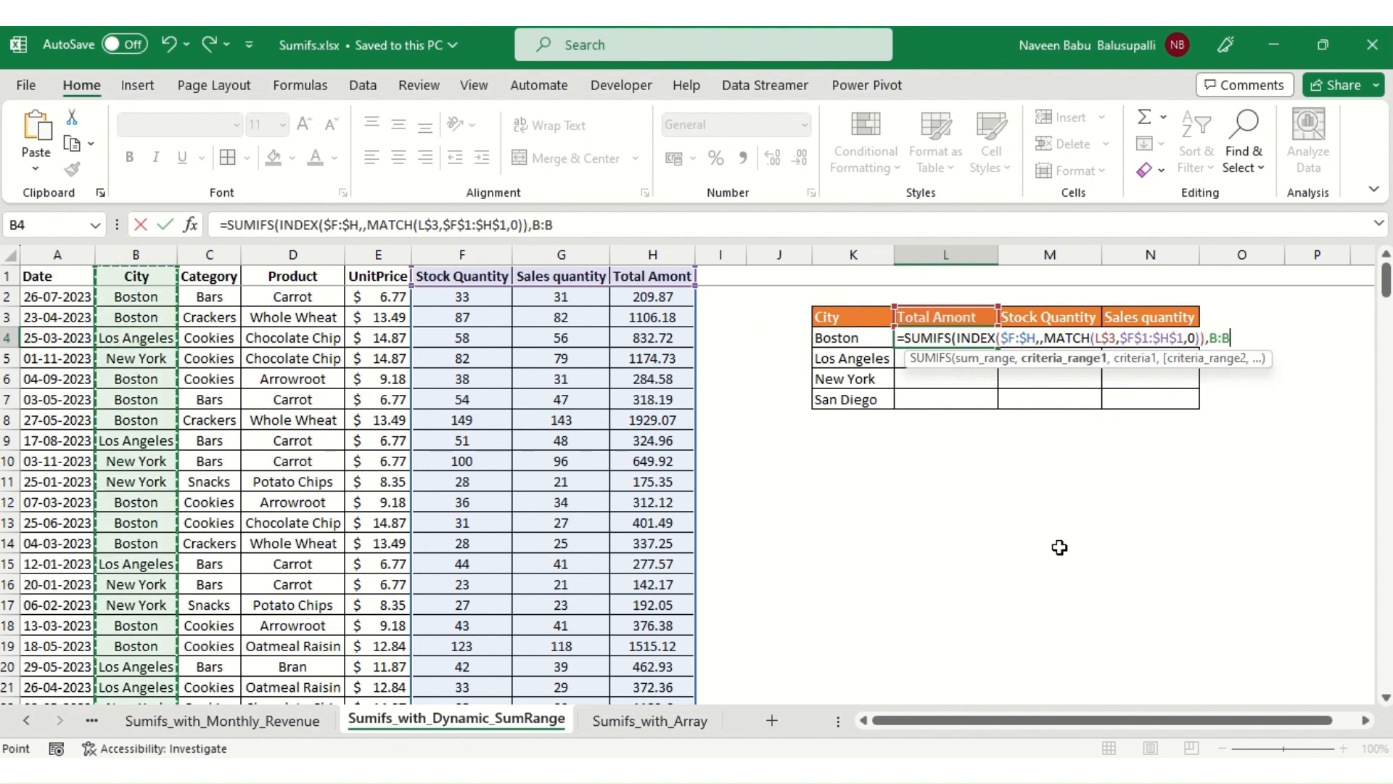
{"action": "key", "text": "F4"}
{"action": "type", "text": ","}
Use the Boston cell $K4 as the column-locked criterion and complete the L4 formula.
{"action": "key", "text": "Left"}
{"action": "key", "text": "Left"}
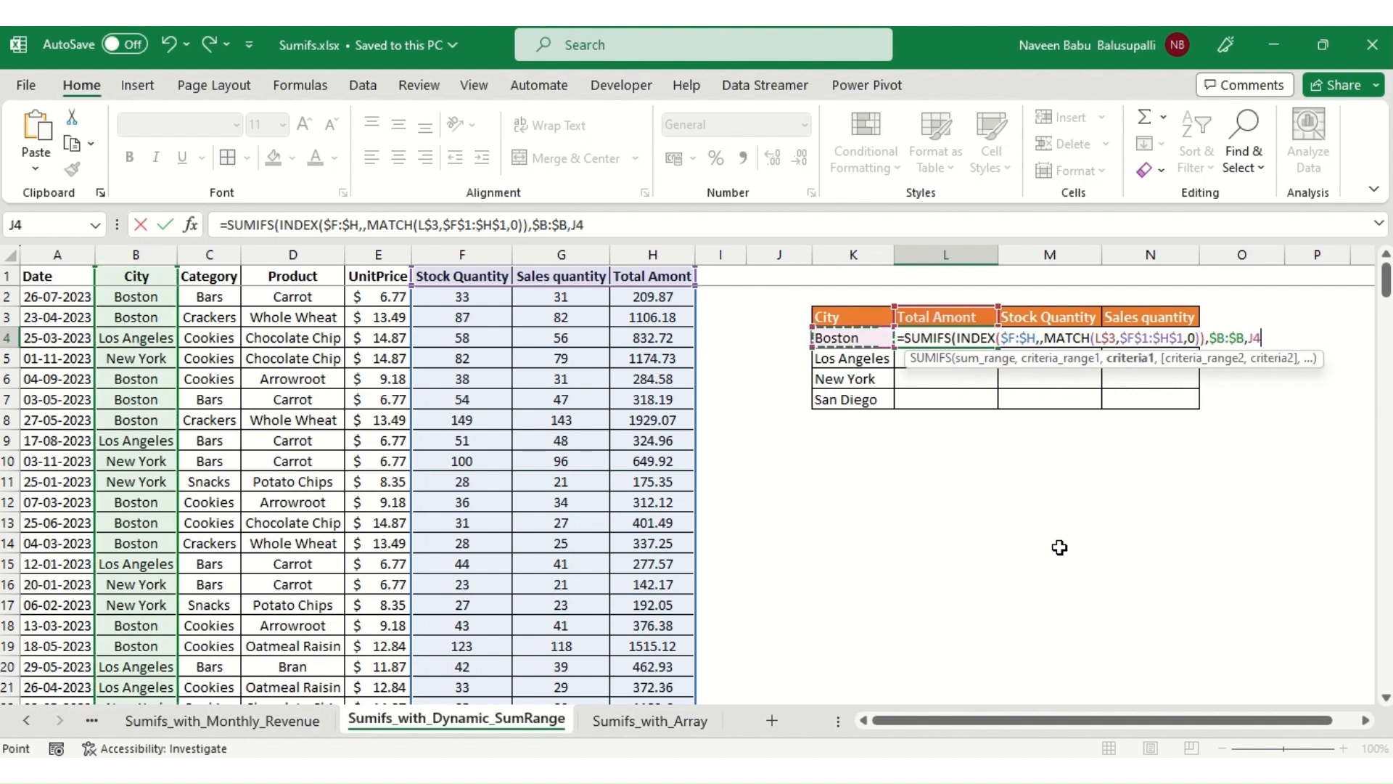
{"action": "key", "text": "Right"}
{"action": "key", "text": "F4"}
{"action": "key", "text": "F4"}
{"action": "key", "text": "F4"}
{"action": "key", "text": "ctrl+Return"}
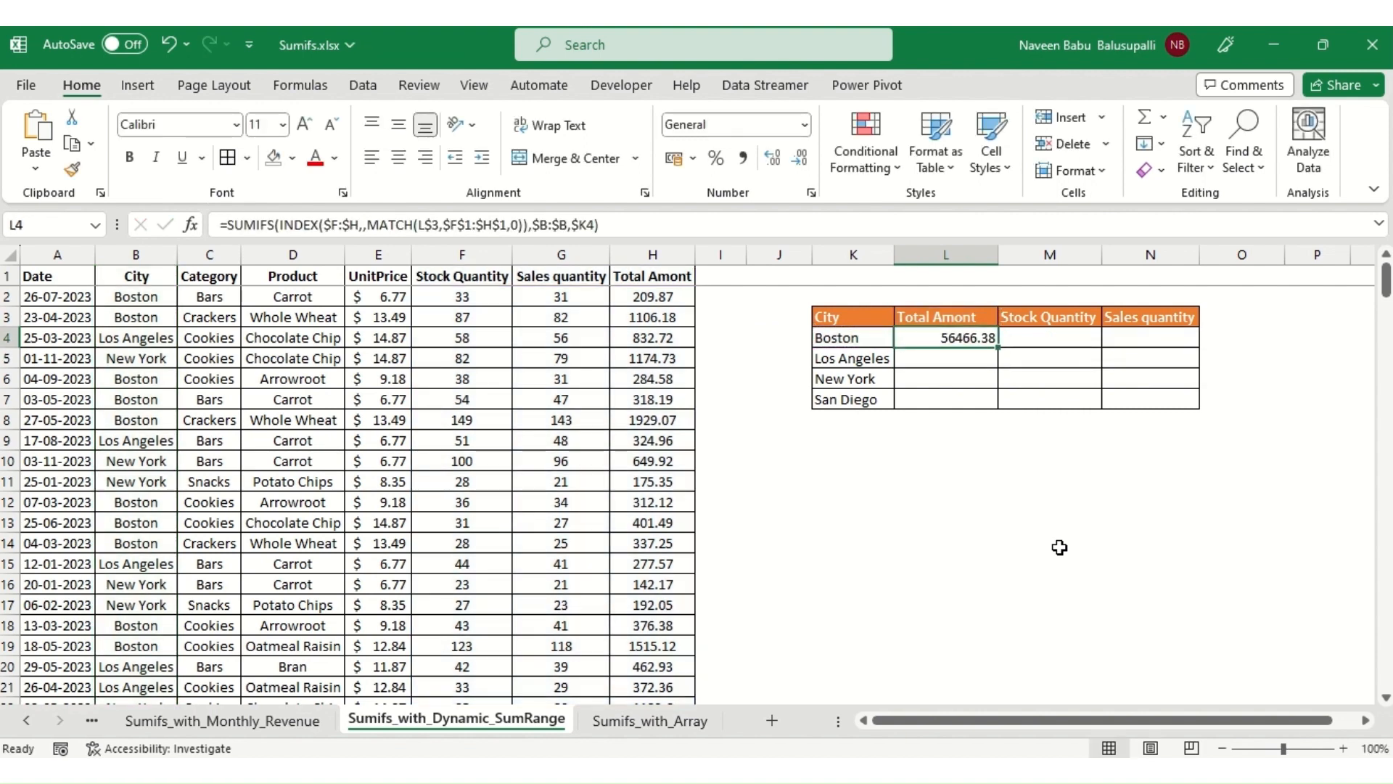
Fill the L4 formula down the Total Amont column through San Diego in L7.
{"action": "key", "text": "Left"}
{"action": "key", "text": "ctrl+Down"}
{"action": "key", "text": "Right"}
{"action": "key", "text": "ctrl+shift+Up"}
{"action": "key", "text": "ctrl+d"}
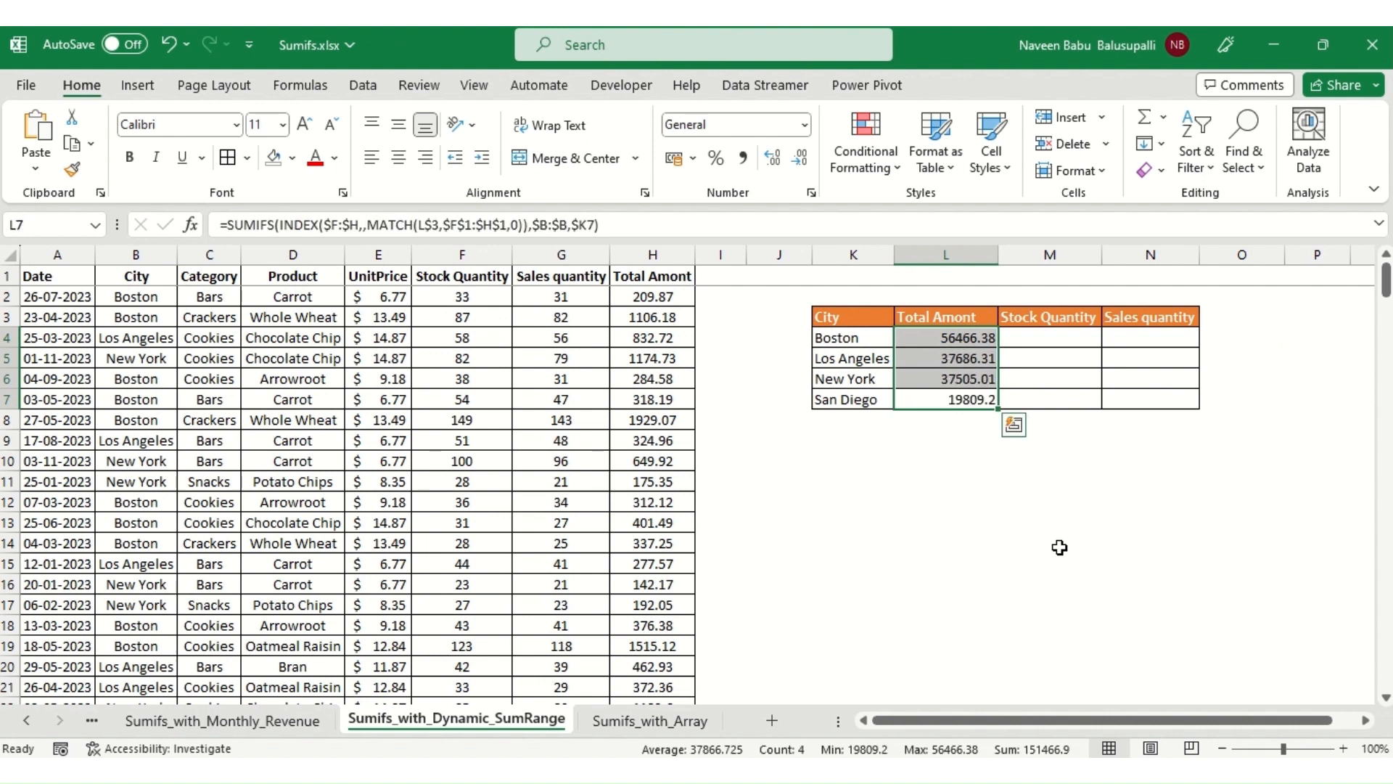
Fill the L4:L7 formulas right into the Stock Quantity and Sales quantity columns, through N7.
{"action": "key", "text": "ctrl+shift+Down"}
{"action": "key", "text": "Up"}
{"action": "key", "text": "Up"}
{"action": "key", "text": "Up"}
{"action": "key", "text": "Down"}
{"action": "key", "text": "Up"}
{"action": "key", "text": "ctrl+shift+Down"}
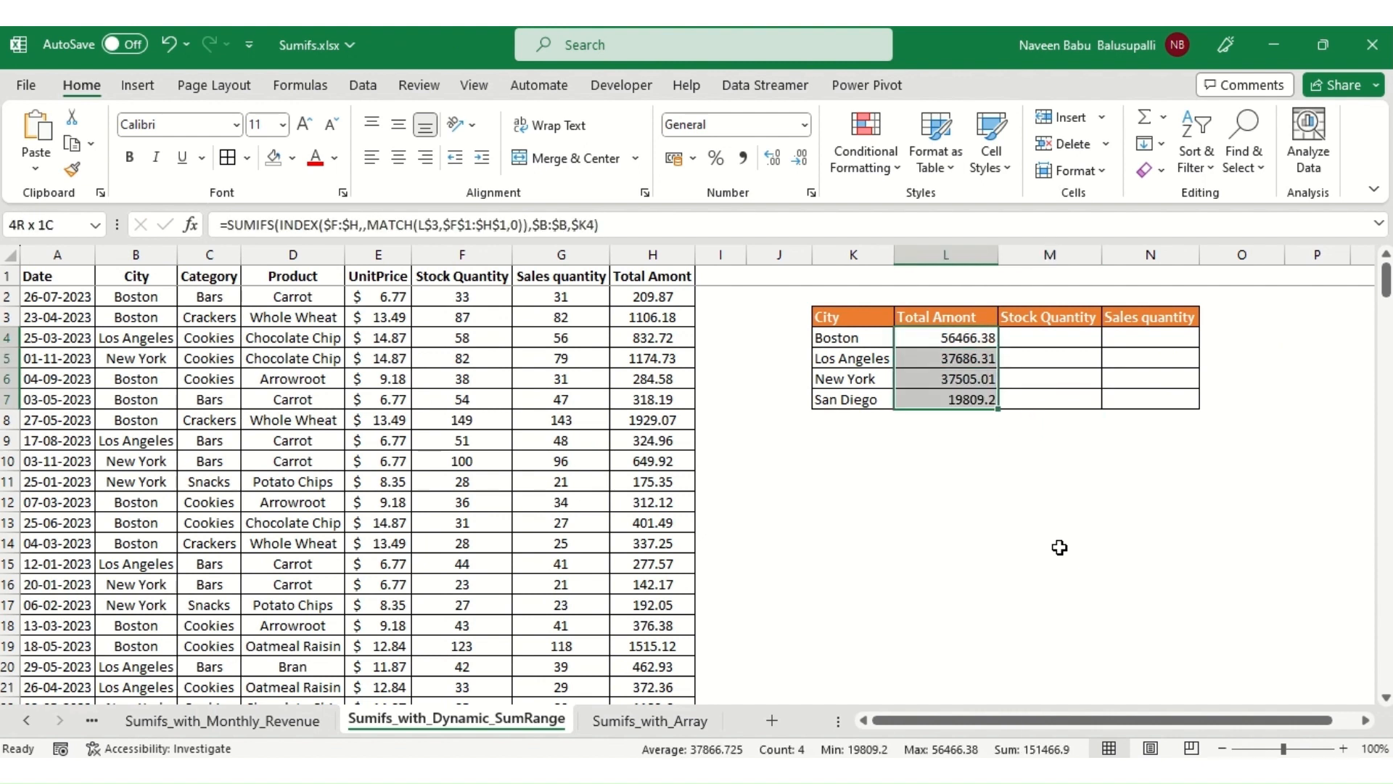
{"action": "key", "text": "shift+Right"}
{"action": "key", "text": "shift+Right"}
{"action": "key", "text": "ctrl+r"}
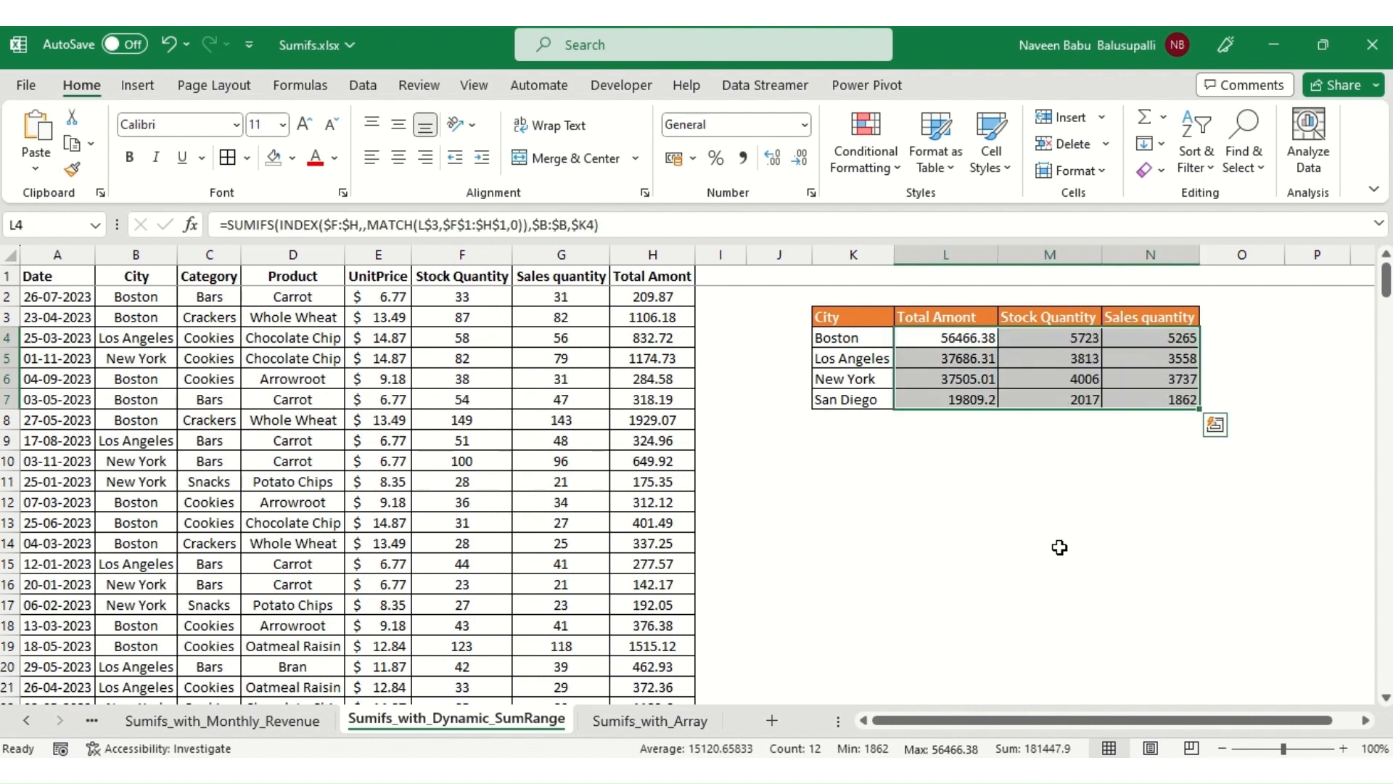
Compare the MATCH header references in the Boston formulas of cells M4 and L4.
{"action": "key", "text": "Up"}
{"action": "key", "text": "Down"}
{"action": "key", "text": "Right"}
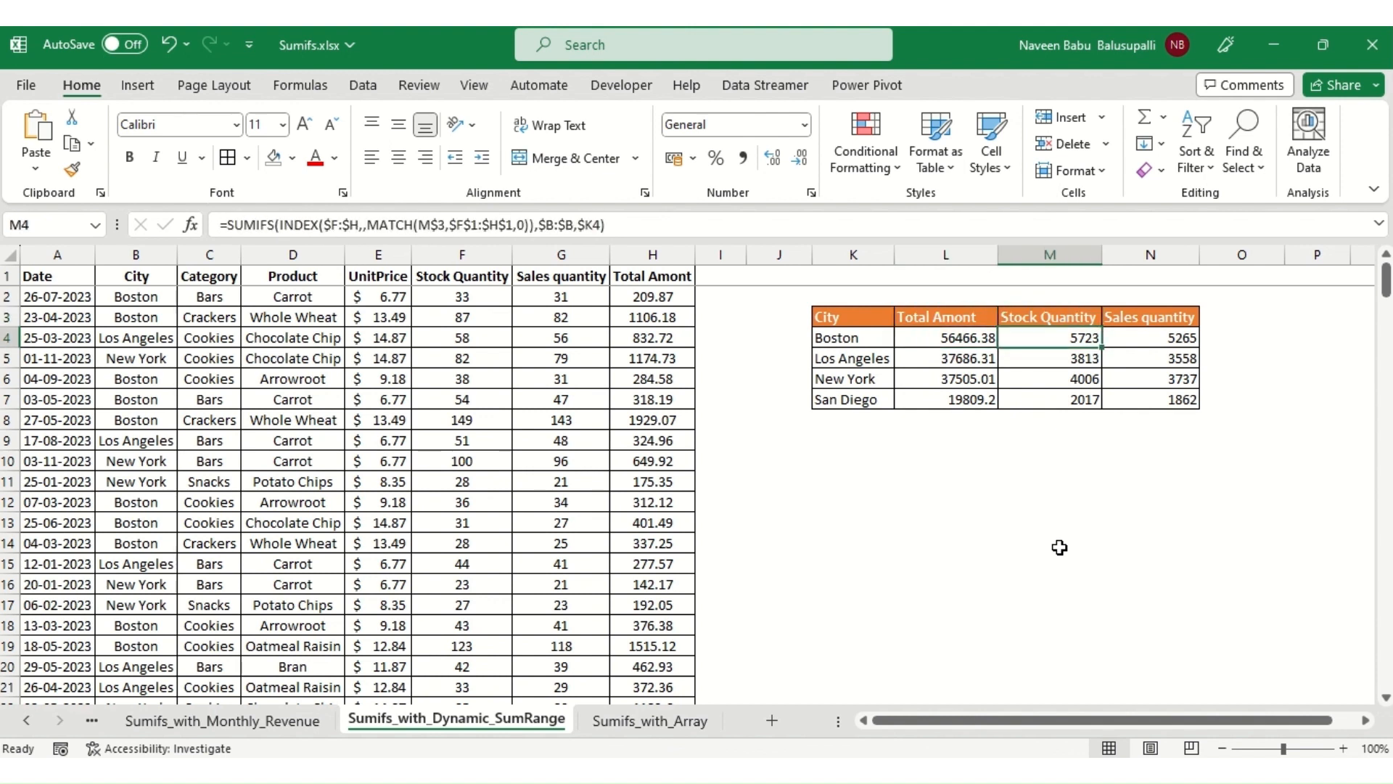
{"action": "key", "text": "Up"}
{"action": "key", "text": "Down"}
{"action": "key", "text": "Left"}
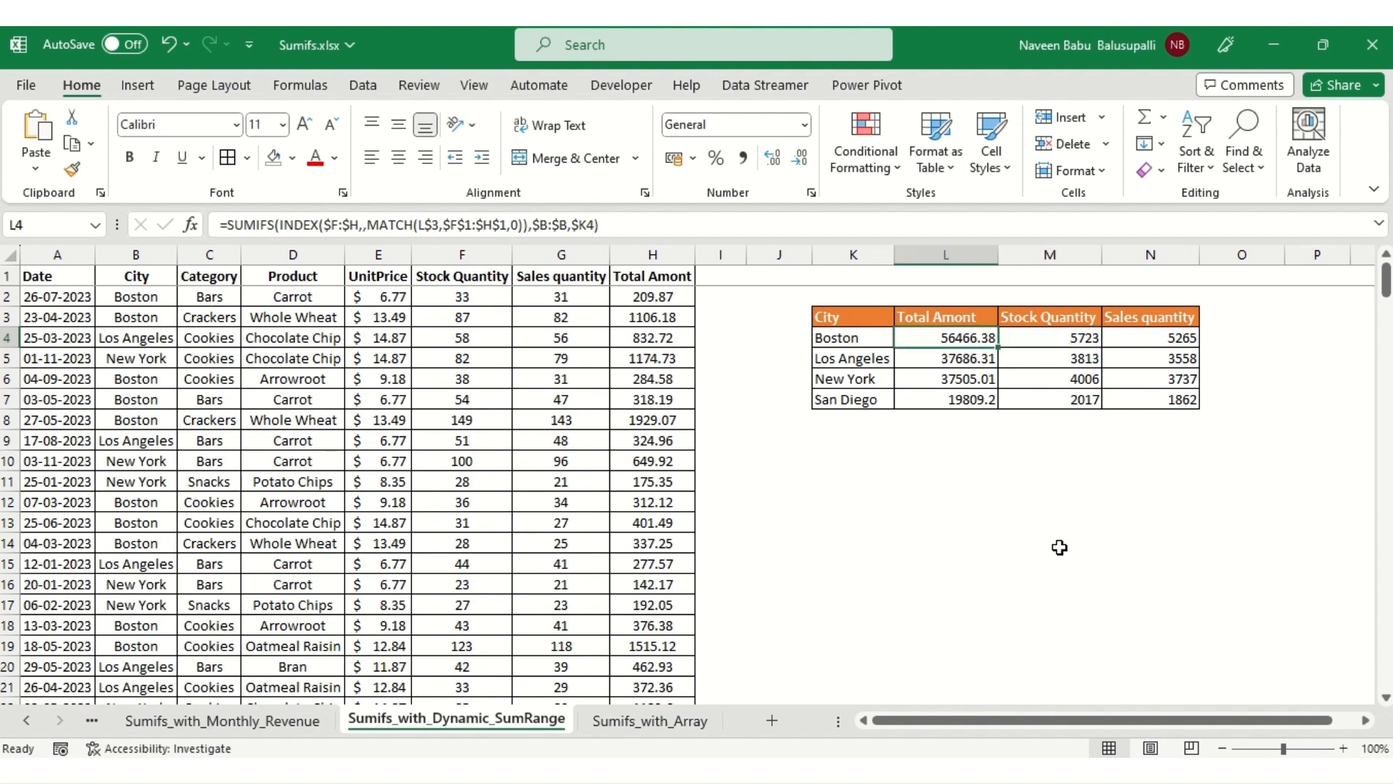
Turn on filtering for the header row of the source data in columns A to H.
{"action": "key", "text": "Left"}
{"action": "key", "text": "ctrl+Left"}
{"action": "key", "text": "ctrl+Up"}
{"action": "key", "text": "ctrl+shift+l"}
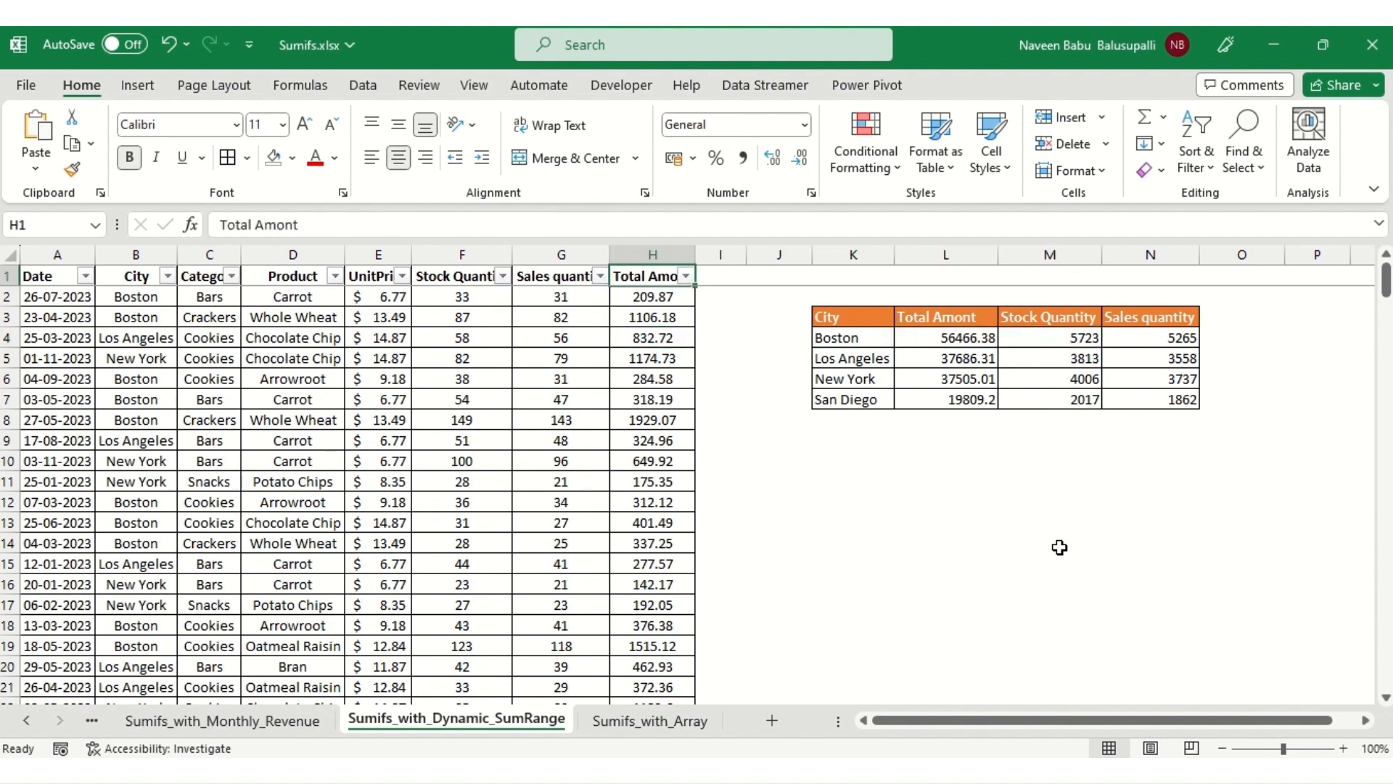
Filter the City column to show only Boston.
{"action": "key", "text": "Left"}
{"action": "key", "text": "Left"}
{"action": "key", "text": "Left"}
{"action": "key", "text": "Left"}
{"action": "key", "text": "Left"}
{"action": "key", "text": "Left"}
{"action": "key", "text": "alt+Down"}
{"action": "key", "text": "e"}
{"action": "key", "text": "Down"}
{"action": "key", "text": "Down"}
{"action": "key", "text": "Down"}
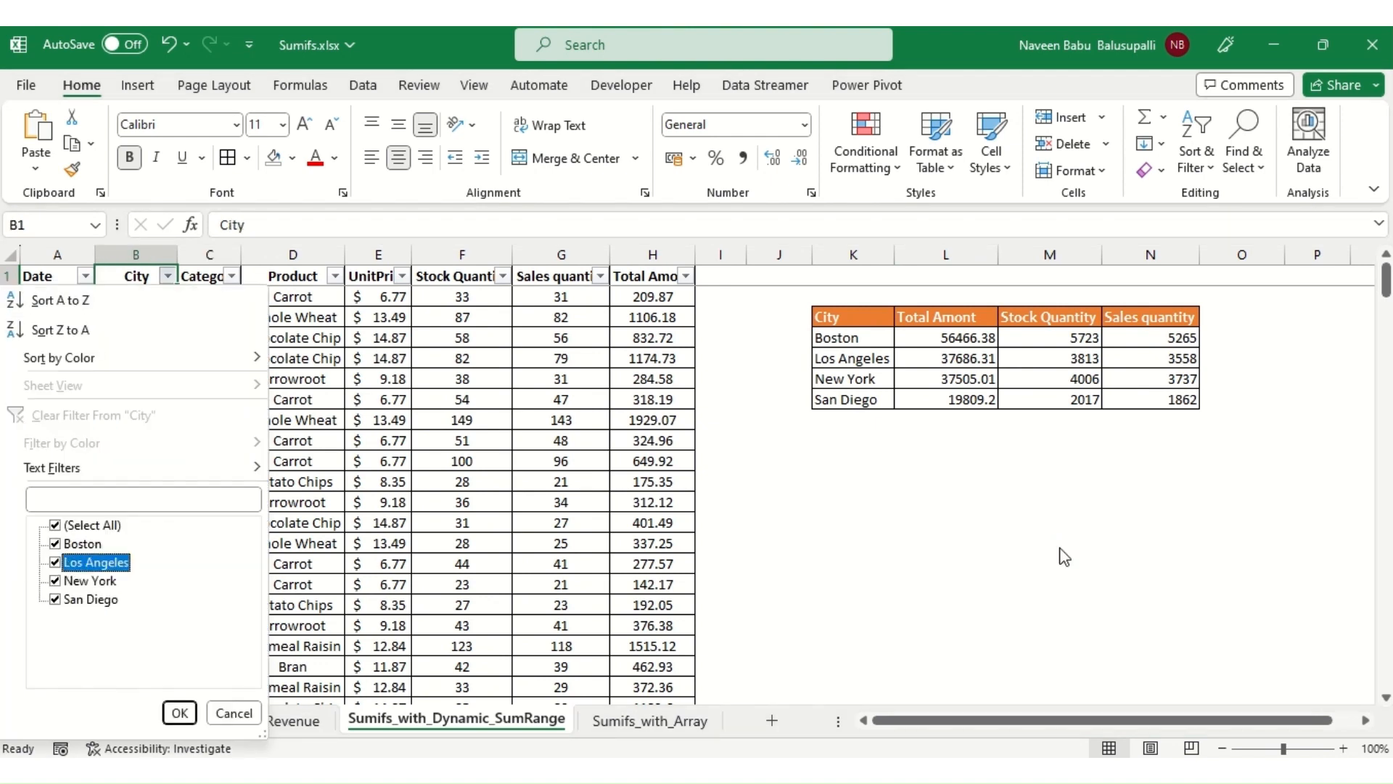
{"action": "key", "text": "Up"}
{"action": "key", "text": "Up"}
{"action": "key", "text": "space"}
{"action": "key", "text": "Down"}
{"action": "key", "text": "space"}
{"action": "key", "text": "Return"}
Select the filtered Boston Stock Quantity values from F2 down to check their sum against the formula result.
{"action": "key", "text": "Down"}
{"action": "key", "text": "Right"}
{"action": "key", "text": "Right"}
{"action": "key", "text": "Right"}
{"action": "key", "text": "Right"}
{"action": "key", "text": "Right"}
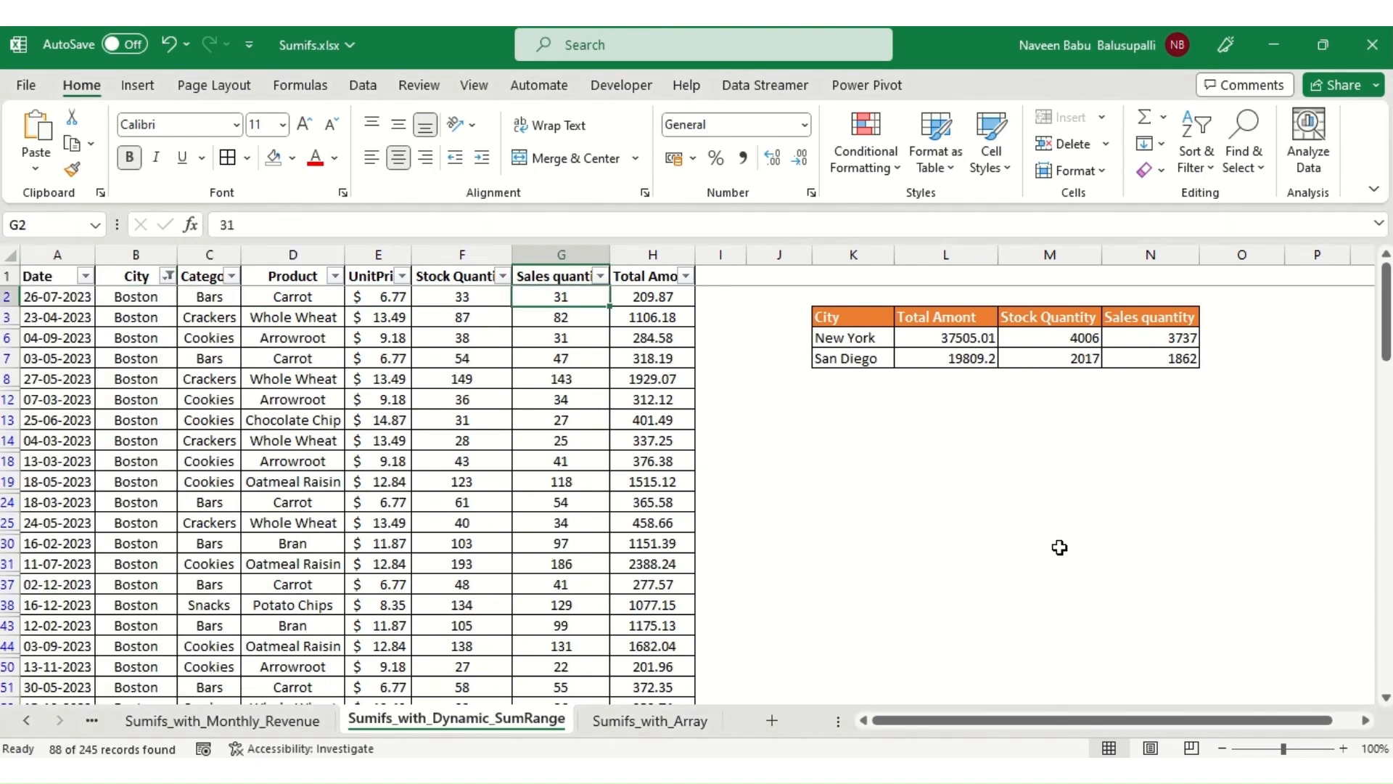
{"action": "key", "text": "Left"}
{"action": "key", "text": "ctrl+shift+Down"}
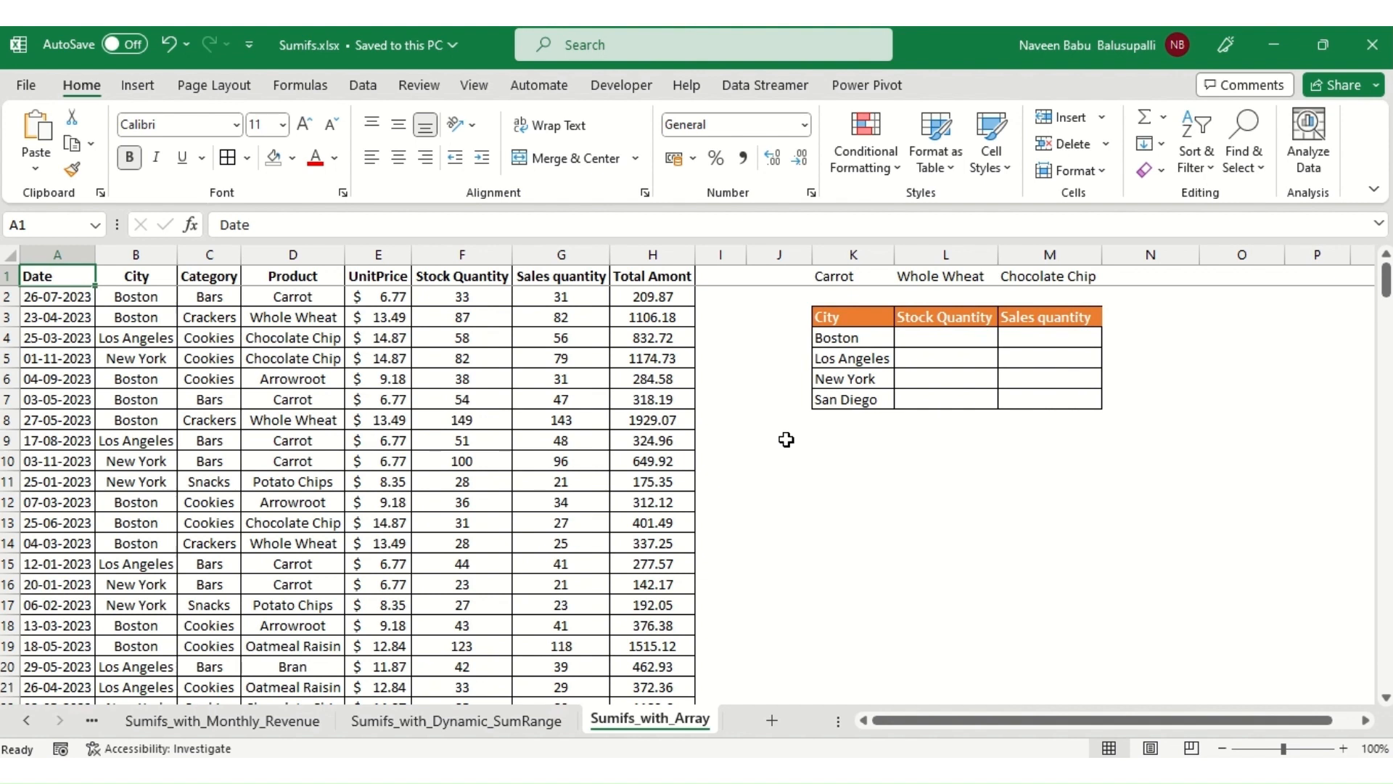
Start a SUMIFS formula in the Boston Stock Quantity cell L4 on Sumifs_with_Array, with column F:F as the sum range.
{"action": "left_click", "coordinate": [907, 338]}
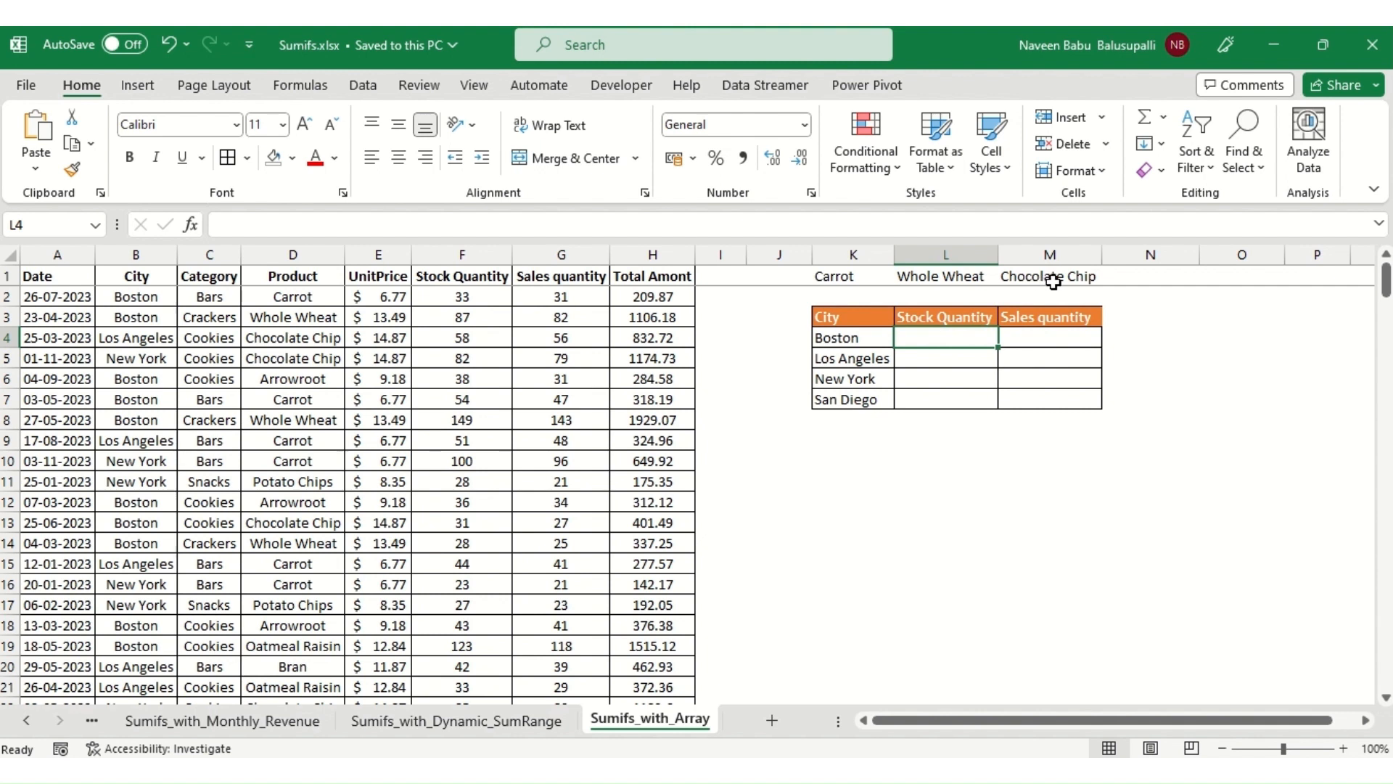
{"action": "type", "text": "=sumifs"}
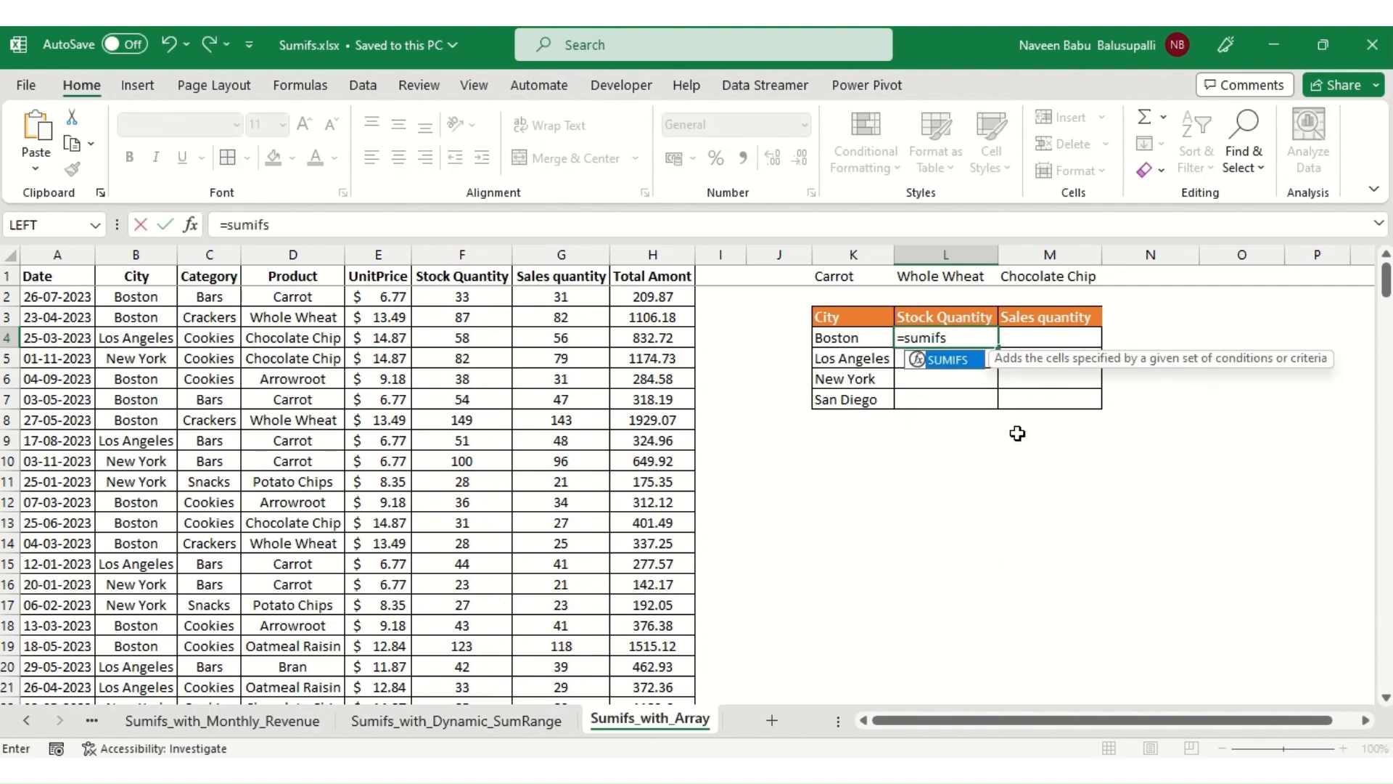
{"action": "key", "text": "Tab"}
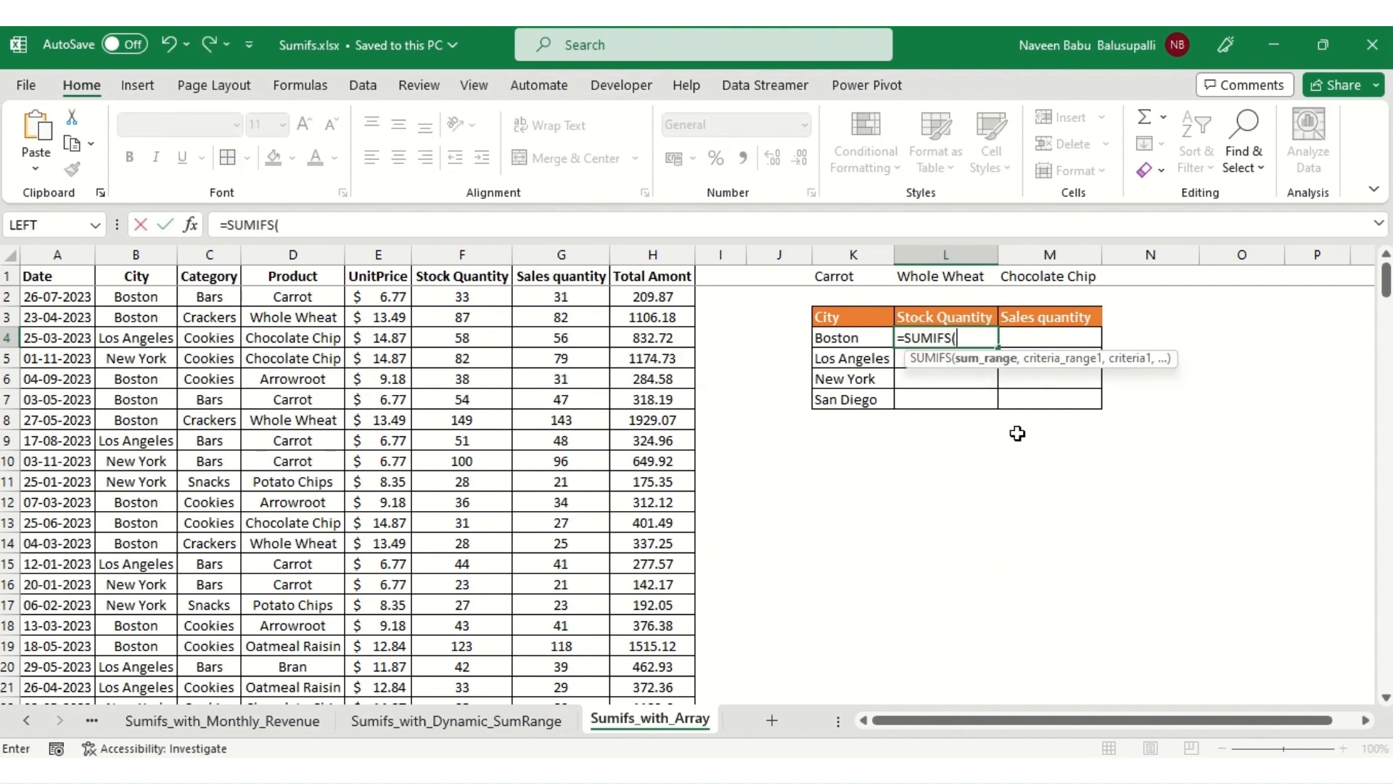
{"action": "key", "text": "Left"}
{"action": "key", "text": "Left"}
{"action": "key", "text": "Left"}
{"action": "key", "text": "Left"}
{"action": "key", "text": "Left"}
{"action": "key", "text": "Left"}
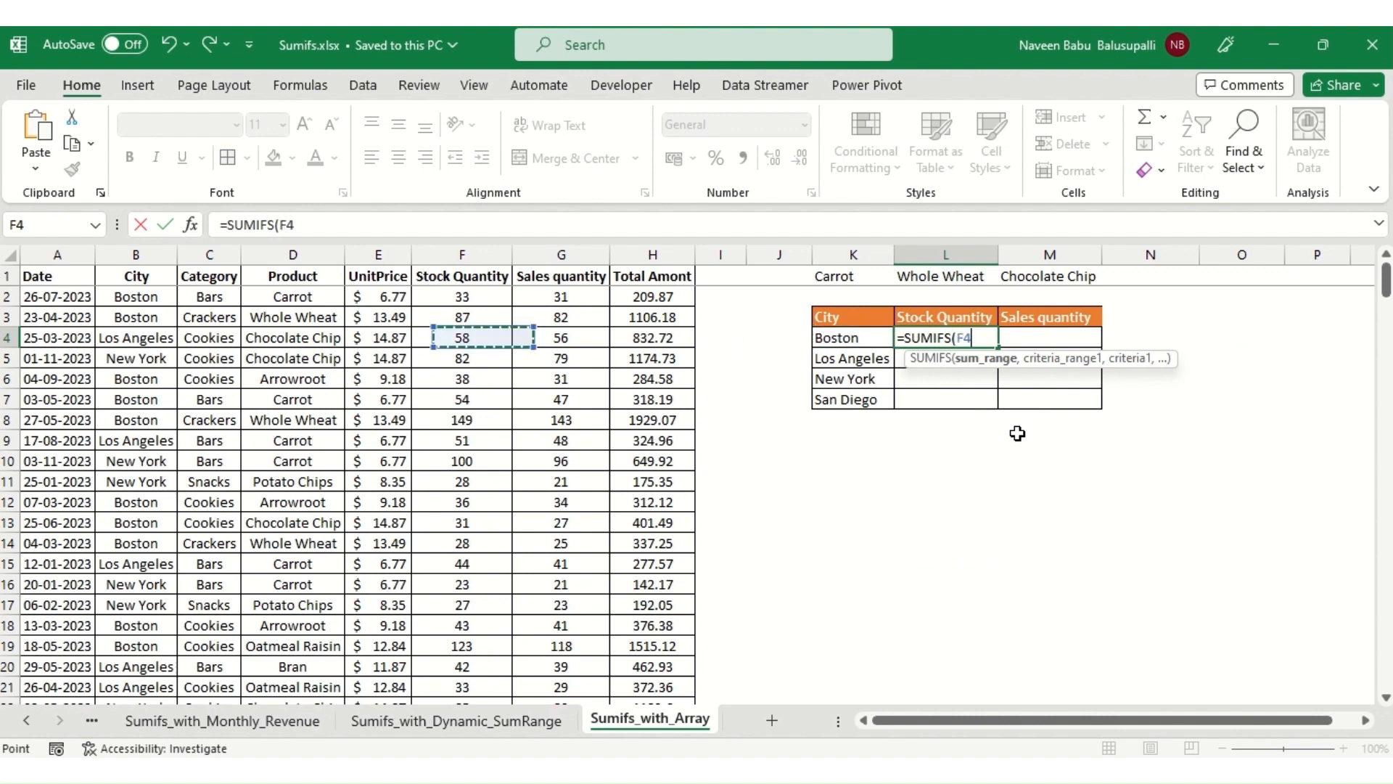
{"action": "key", "text": "ctrl+space"}
{"action": "type", "text": ","}
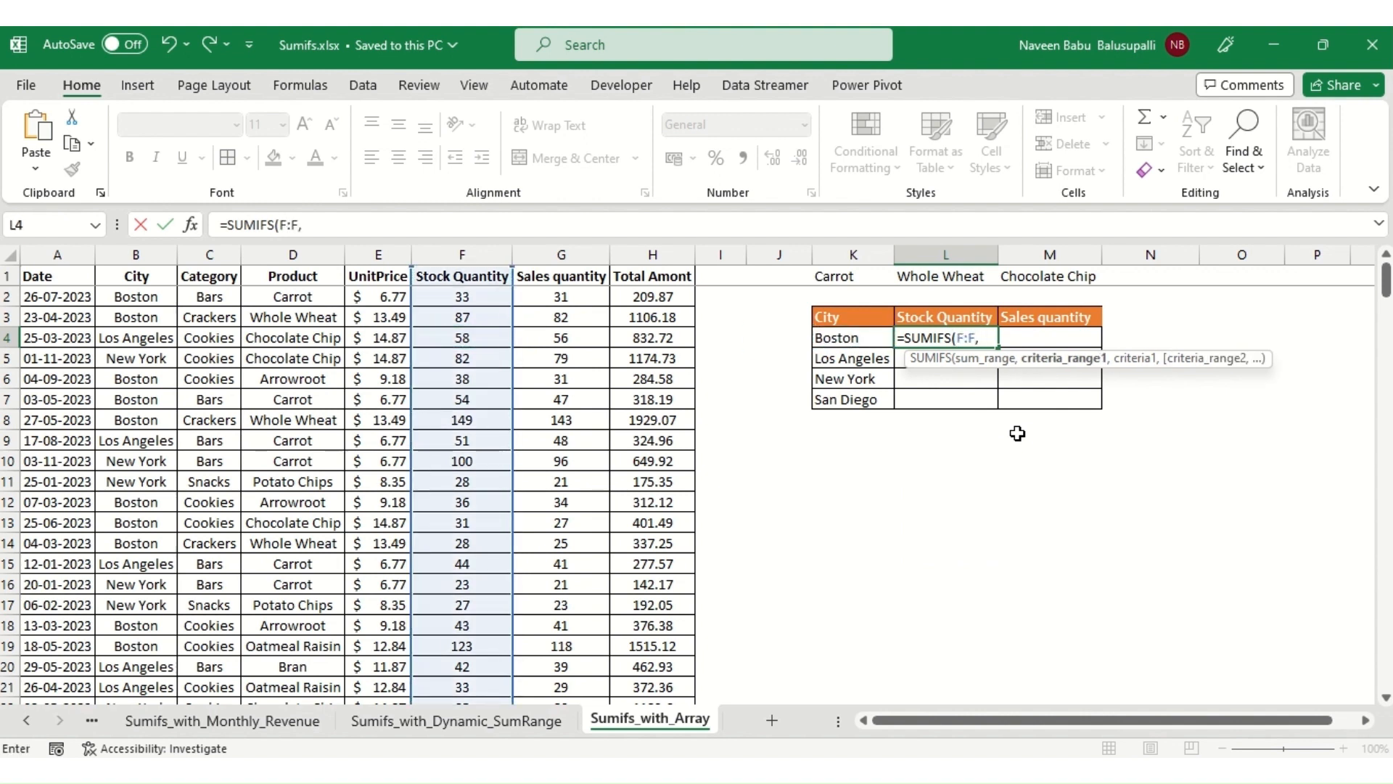
Add the City column as the absolute range $B:$B for the first criteria range in the L4 SUMIFS formula.
{"action": "key", "text": "Left"}
{"action": "key", "text": "Left"}
{"action": "key", "text": "Home"}
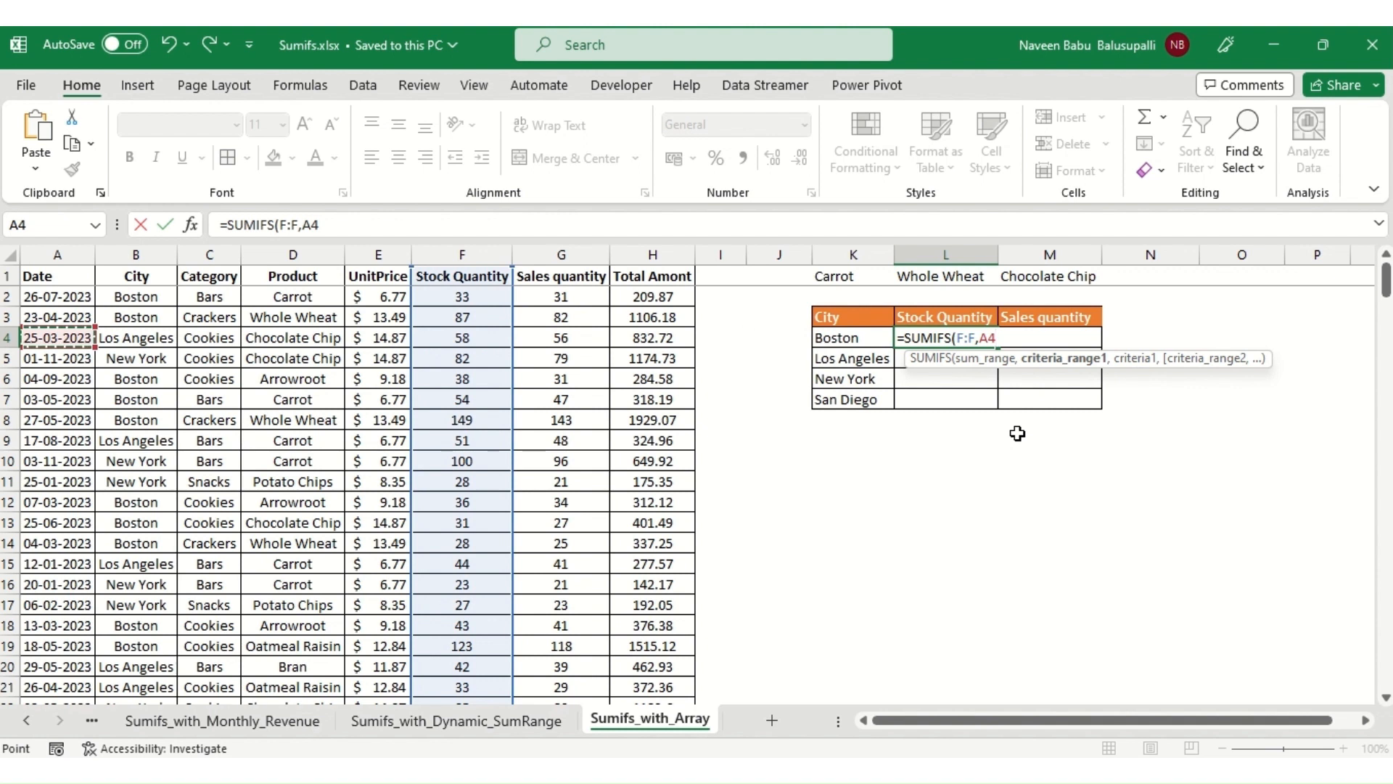
{"action": "key", "text": "Right"}
{"action": "key", "text": "ctrl+space"}
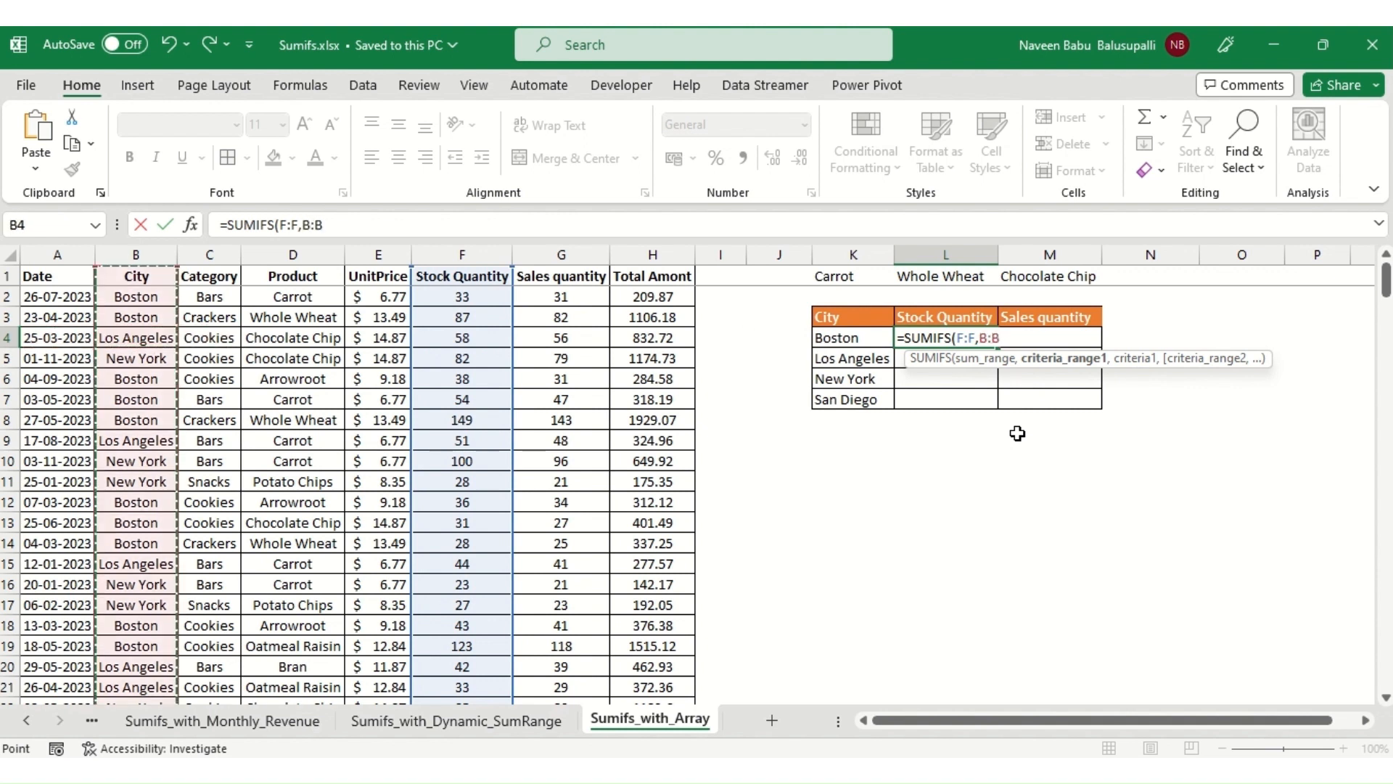
{"action": "key", "text": "F4"}
{"action": "type", "text": ","}
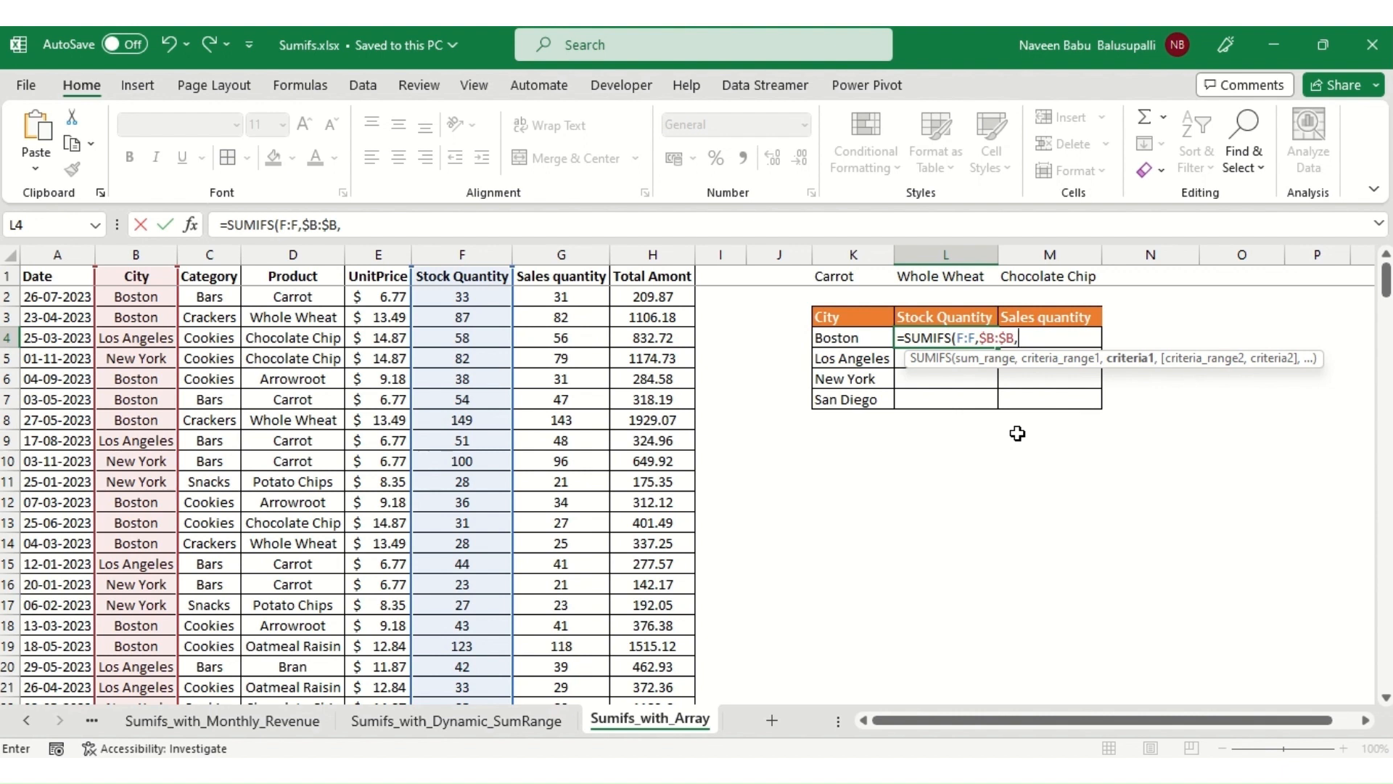
Use the Boston cell as the first criterion, with its column locked as $K4.
{"action": "key", "text": "Left"}
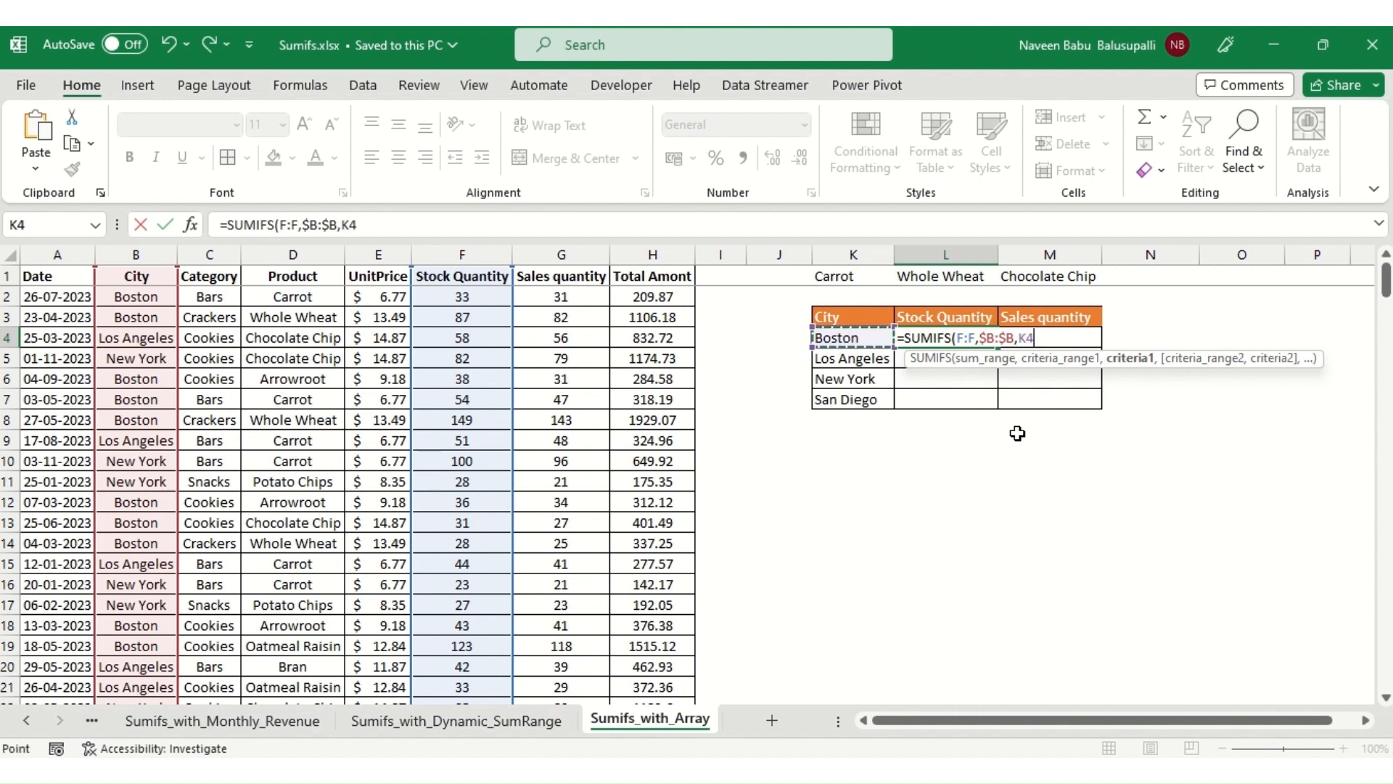
{"action": "key", "text": "F4"}
{"action": "key", "text": "F4"}
{"action": "key", "text": "F4"}
{"action": "type", "text": ","}
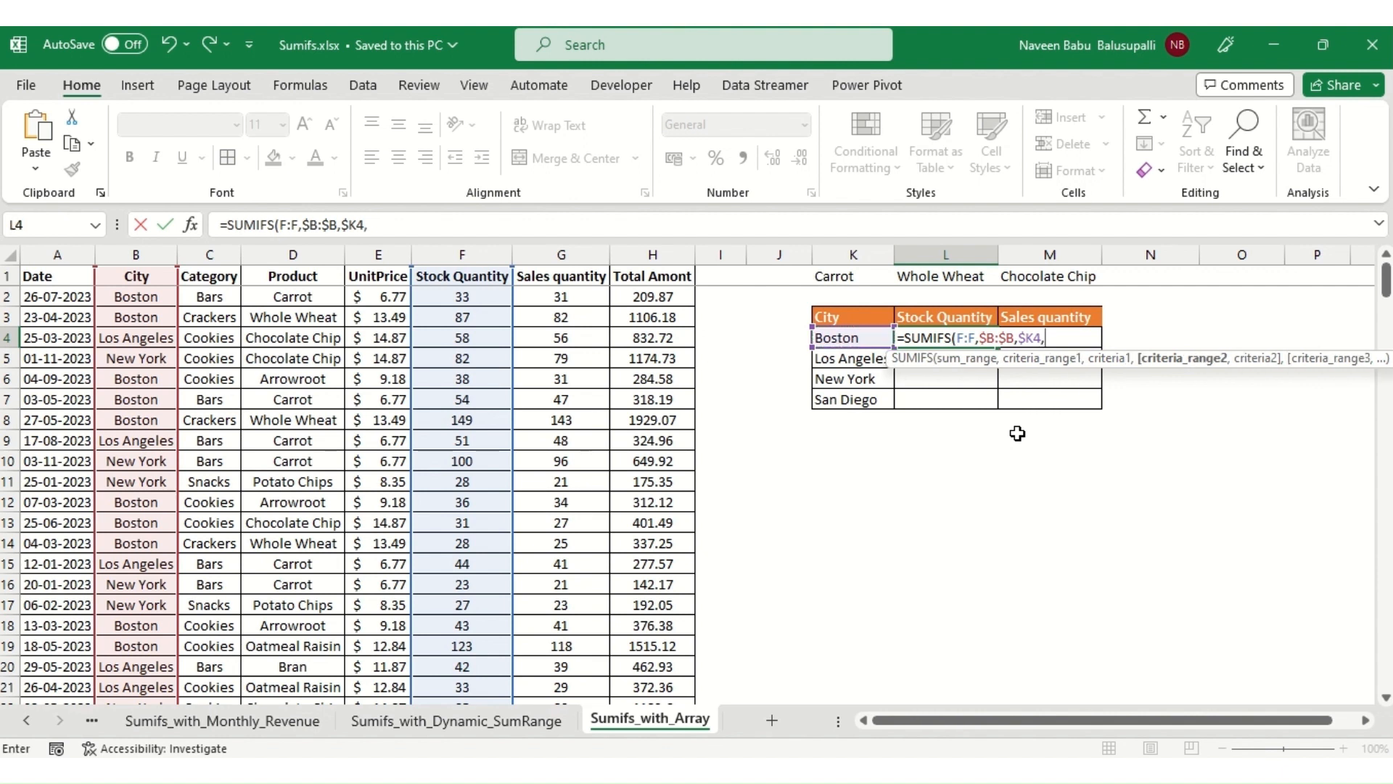
Add the Product column as the absolute range $D:$D for the second criteria range.
{"action": "key", "text": "Left"}
{"action": "key", "text": "Left"}
{"action": "key", "text": "Left"}
{"action": "key", "text": "Left"}
{"action": "key", "text": "Left"}
{"action": "key", "text": "Left"}
{"action": "key", "text": "Left"}
{"action": "key", "text": "Left"}
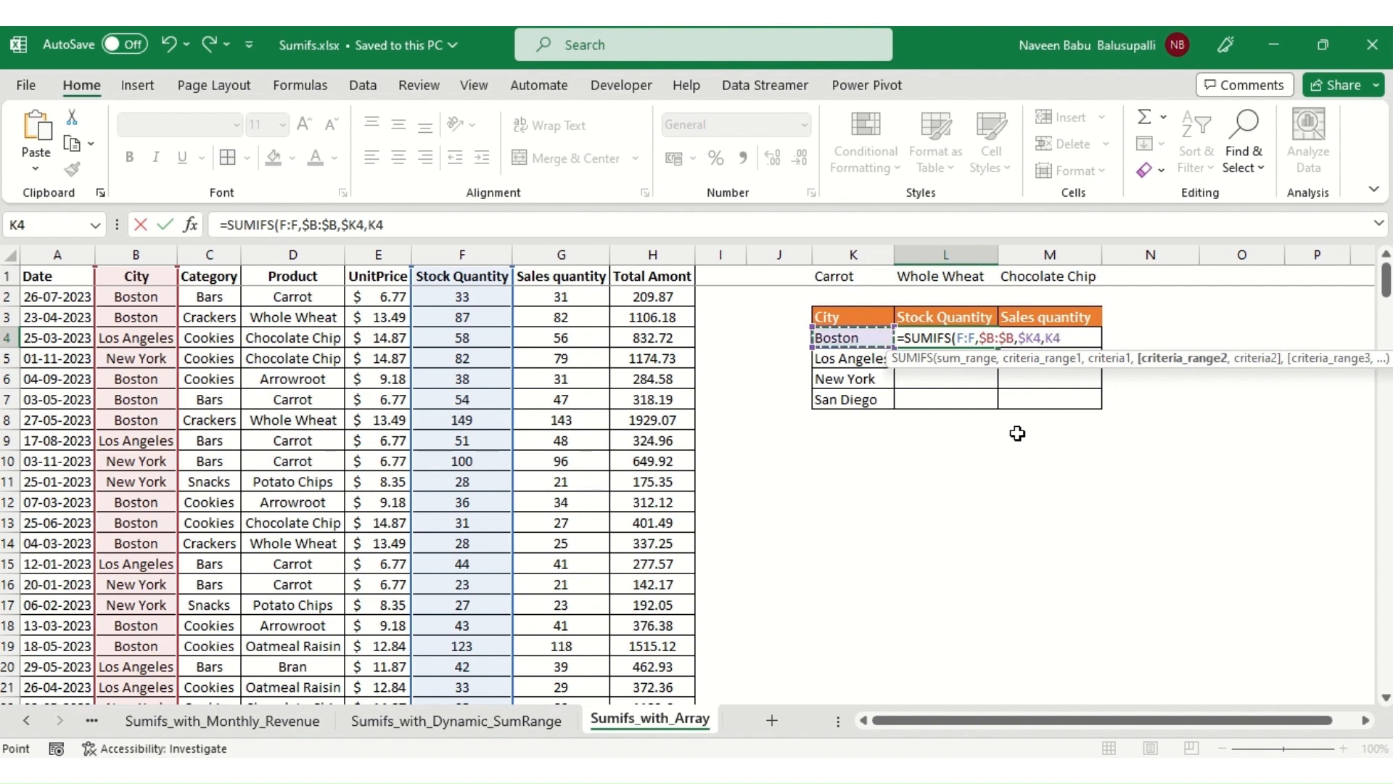
{"action": "key", "text": "ctrl+space"}
{"action": "key", "text": "F4"}
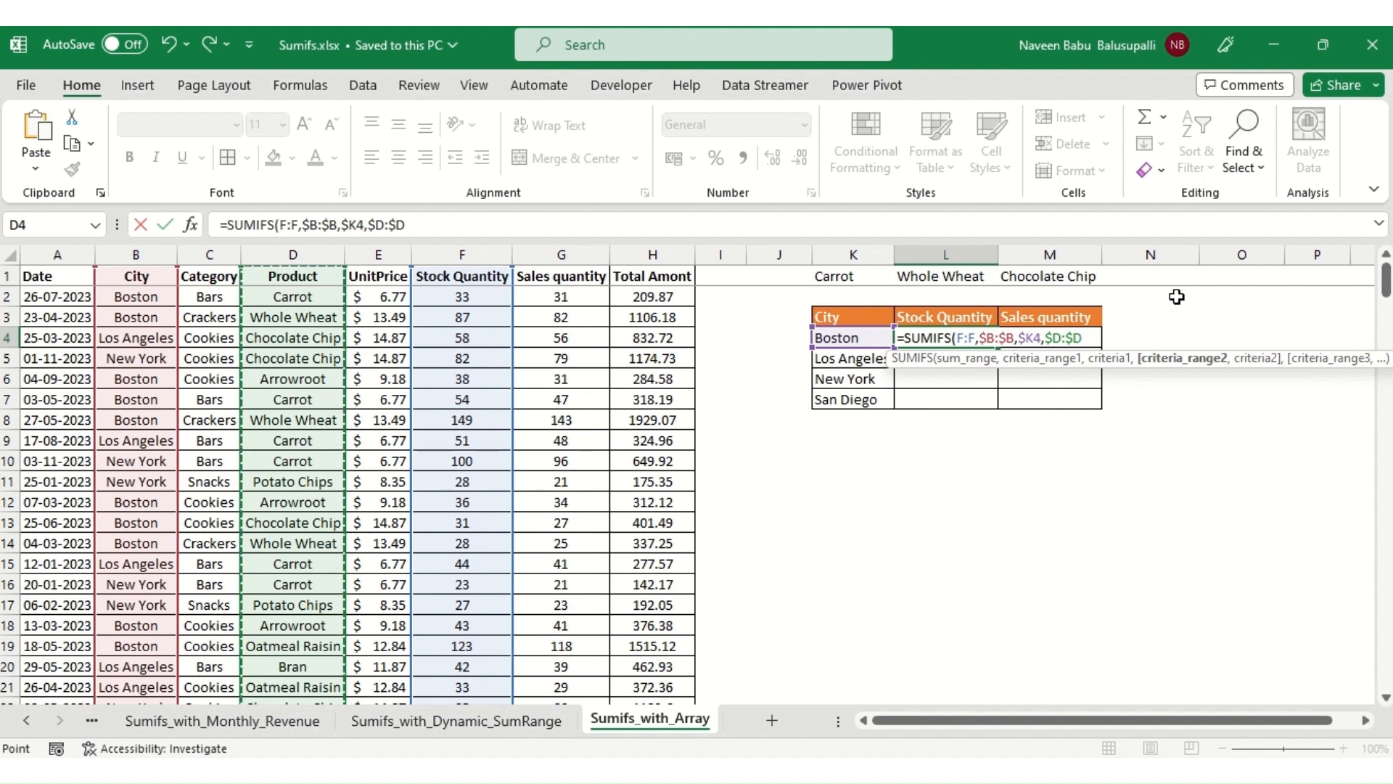
{"action": "type", "text": ","}
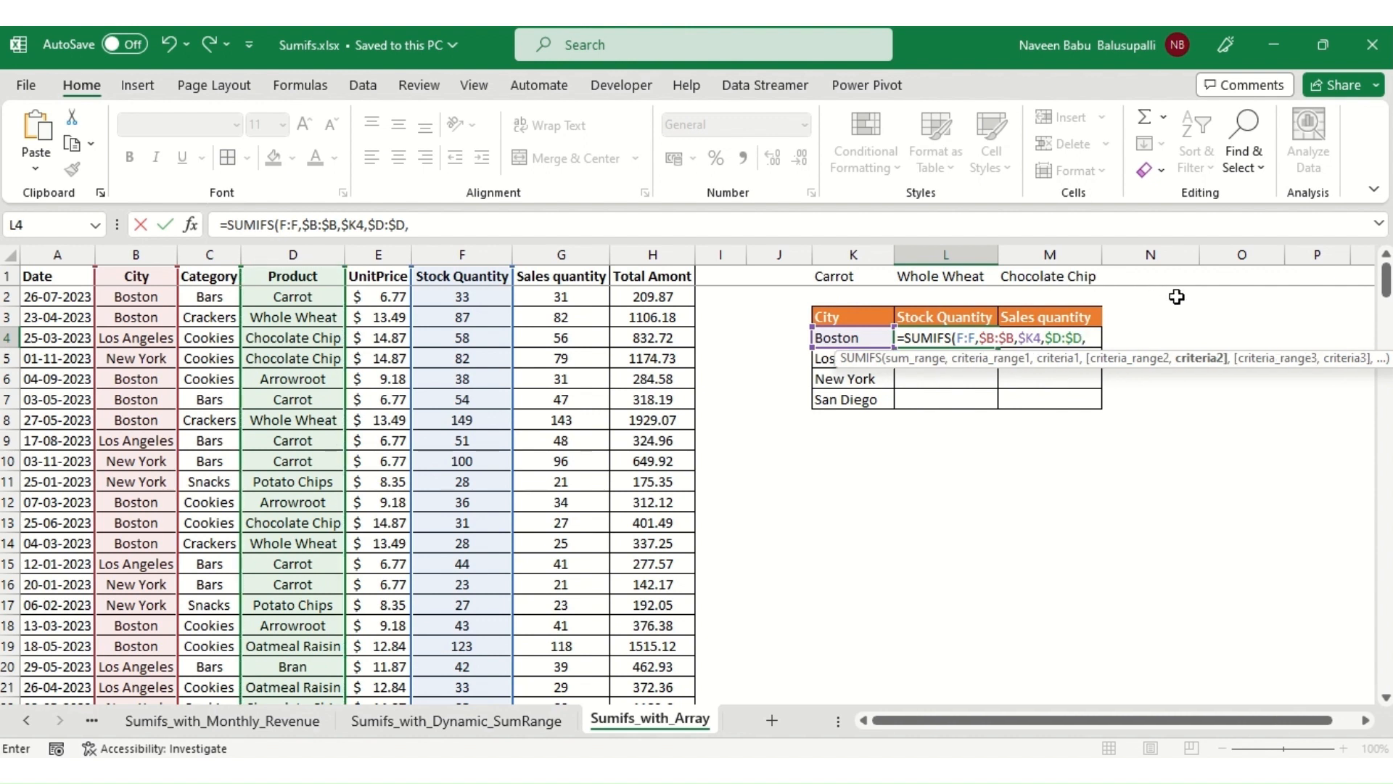
Complete the formula with the array criterion {"Carrot","Whole Wheat","Chocolate Chip"} and enter it in L4.
{"action": "type", "text": "{\"Carrot\",\"Whole W"}
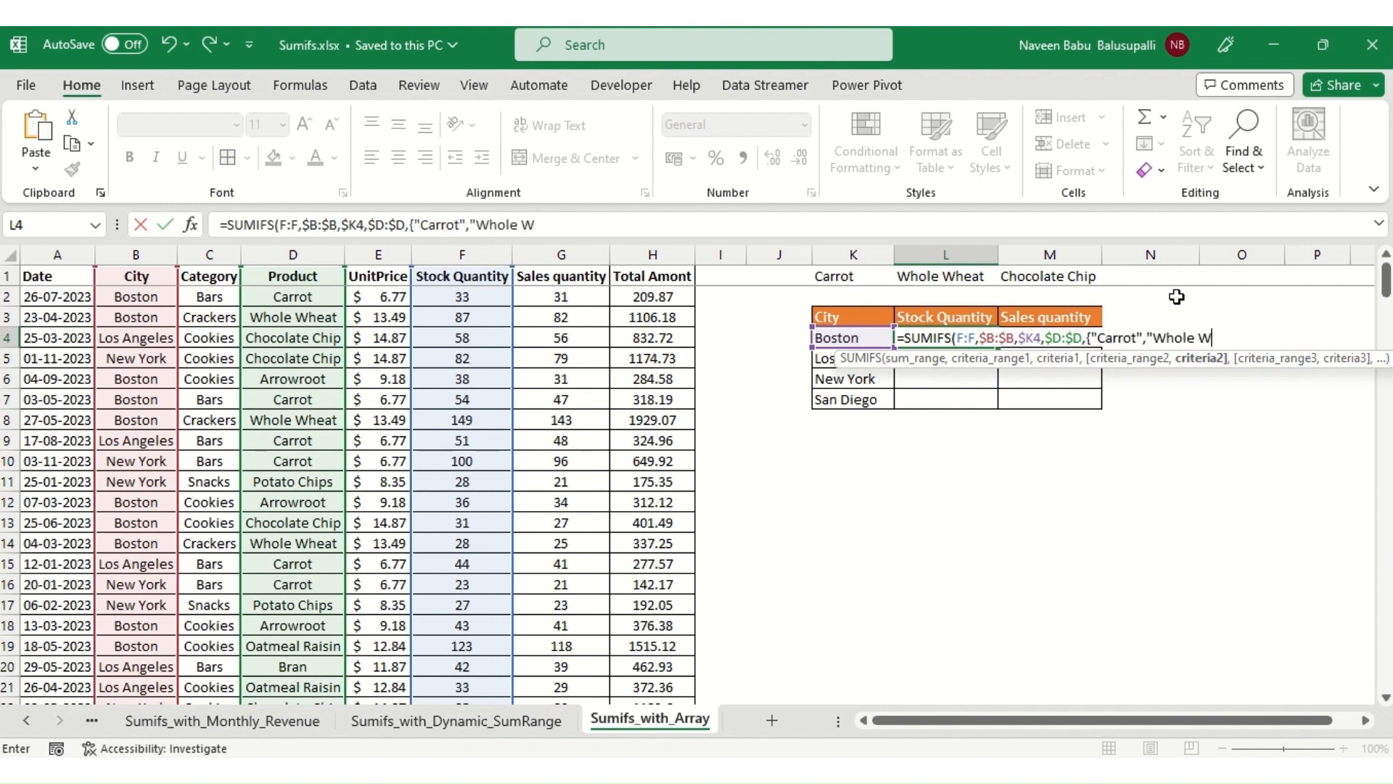
{"action": "type", "text": "heat\",\"Chocolate Chi"}
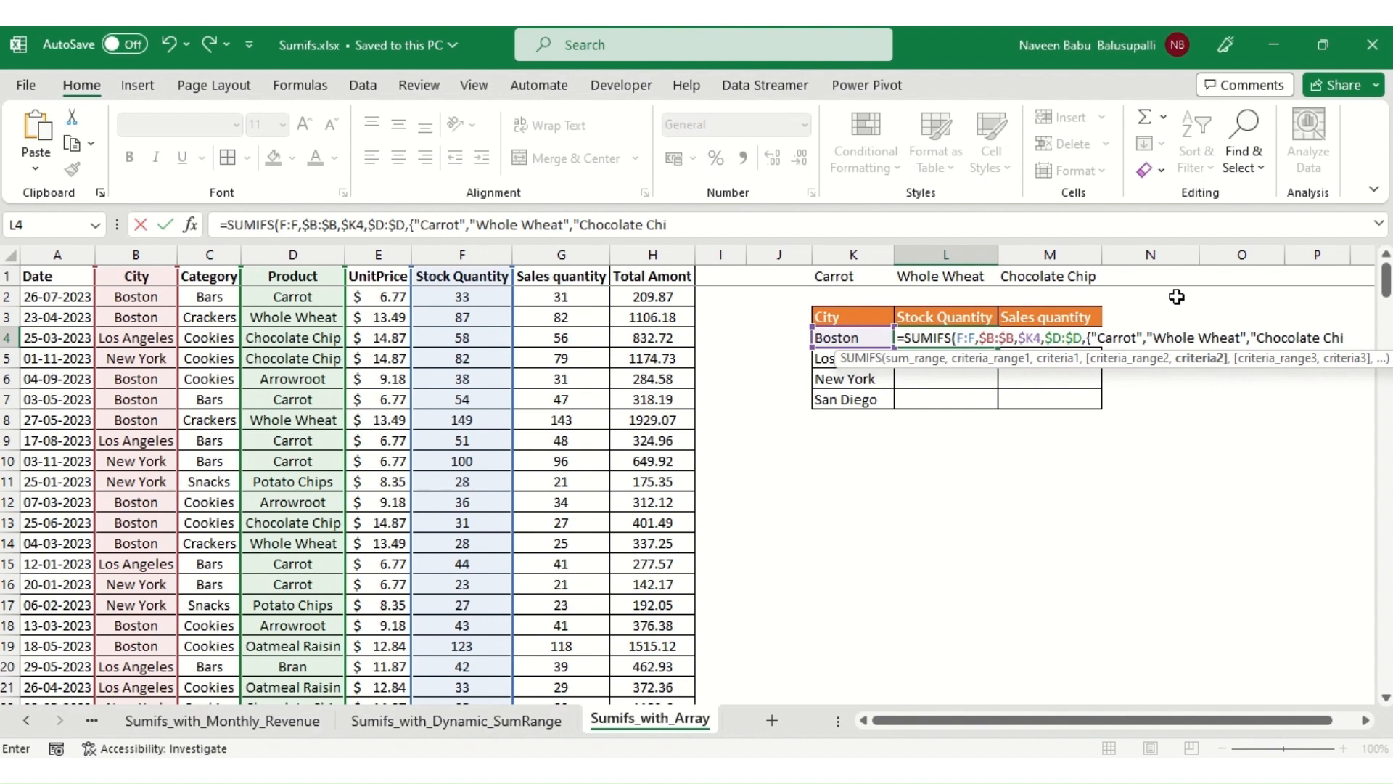
{"action": "type", "text": "p\""}
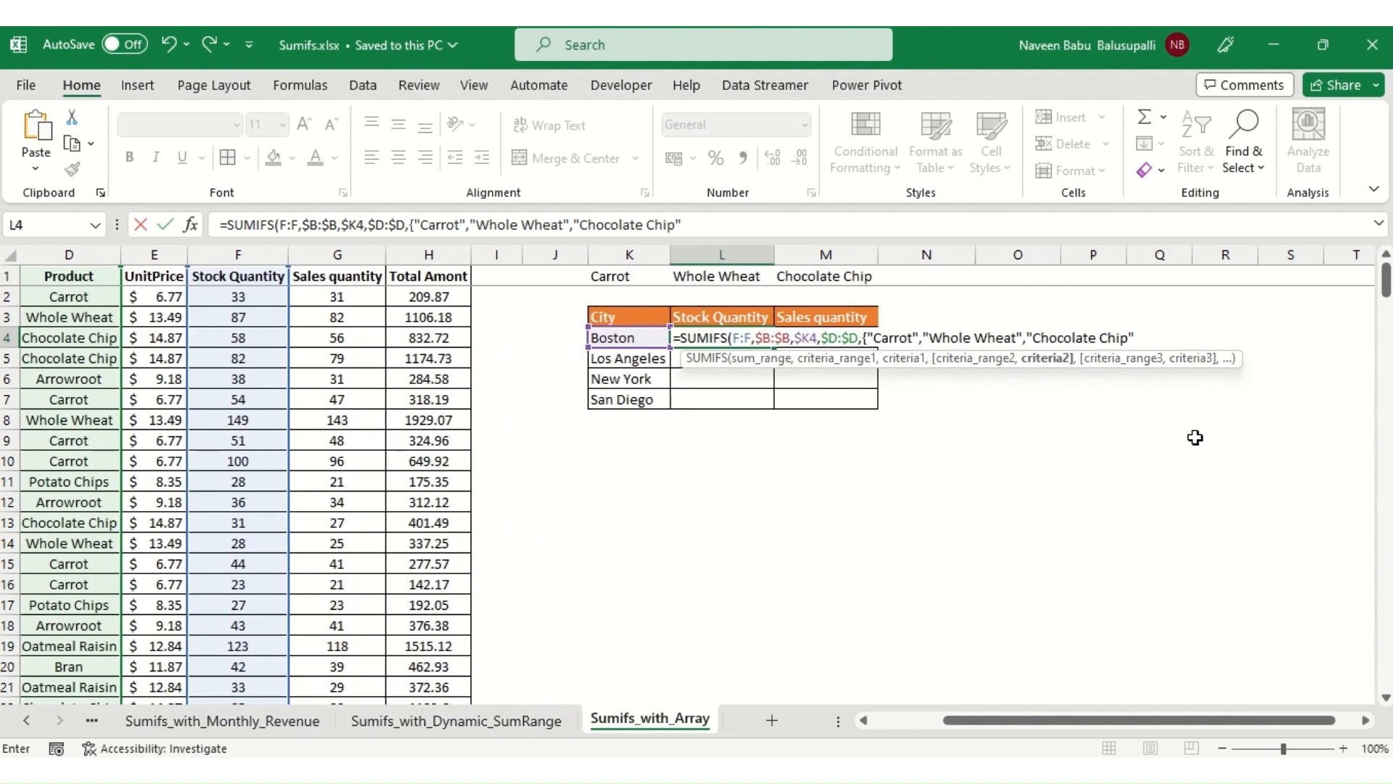
{"action": "type", "text": "}"}
{"action": "key", "text": "Return"}
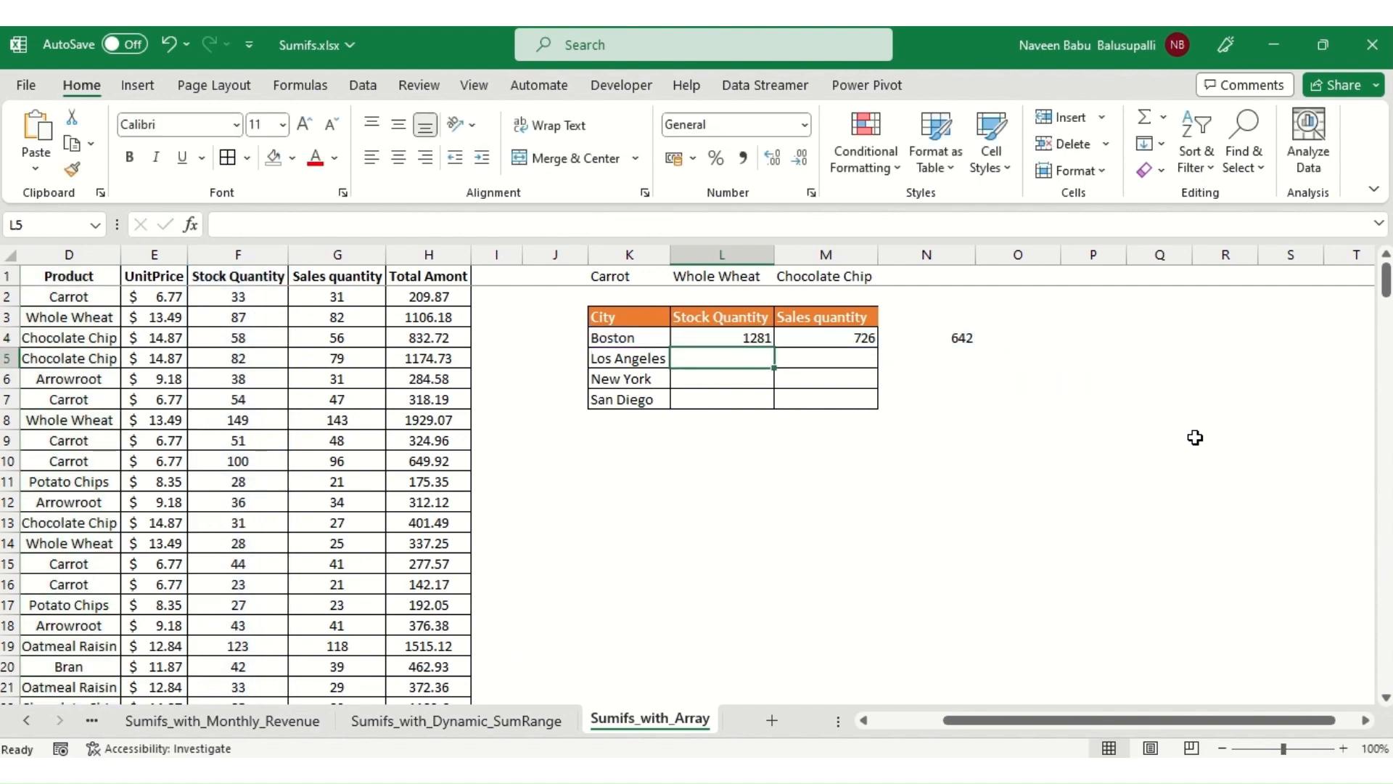
Wrap the L4 SUMIFS formula in SUM to combine the three product results into a single total.
{"action": "key", "text": "Up"}
{"action": "key", "text": "Right"}
{"action": "key", "text": "Right"}
{"action": "key", "text": "Left"}
{"action": "key", "text": "Left"}
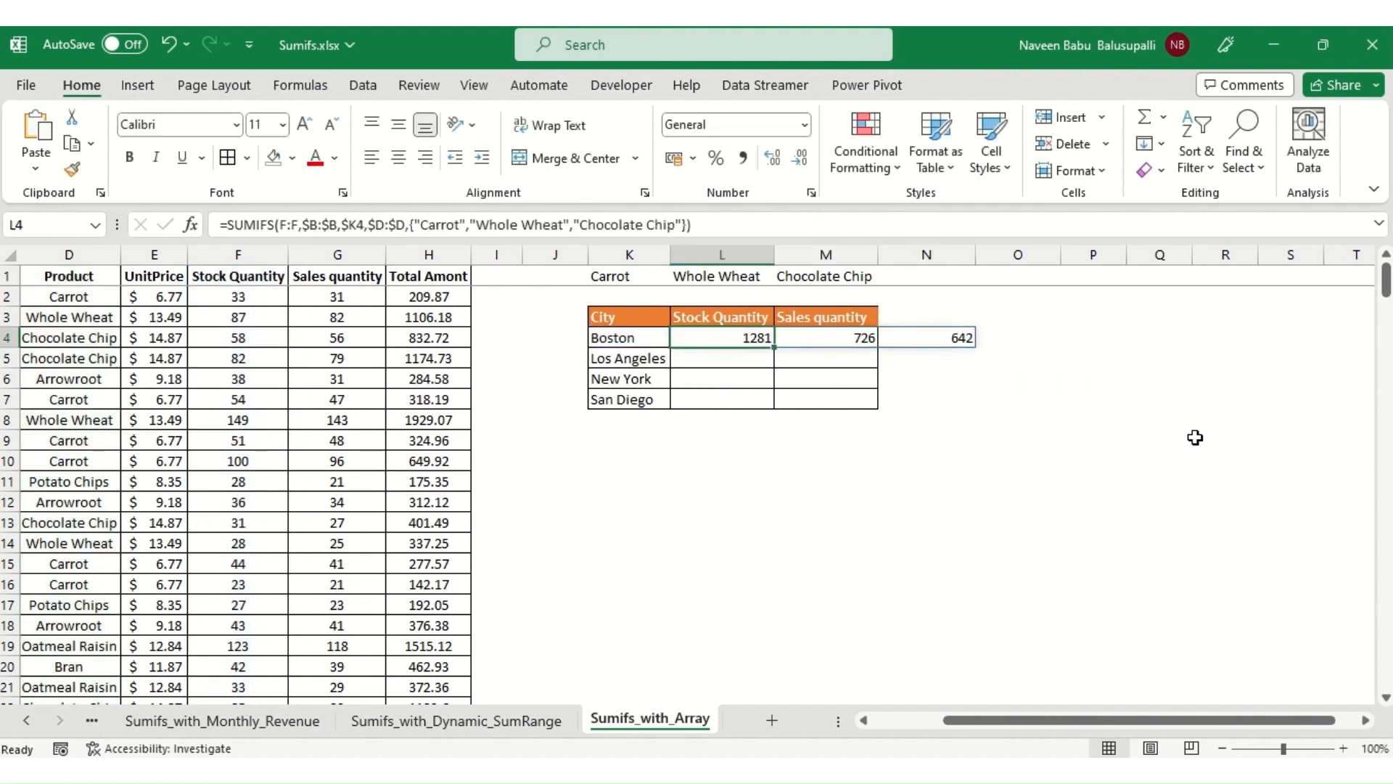
{"action": "key", "text": "Up"}
{"action": "key", "text": "Down"}
{"action": "key", "text": "F2"}
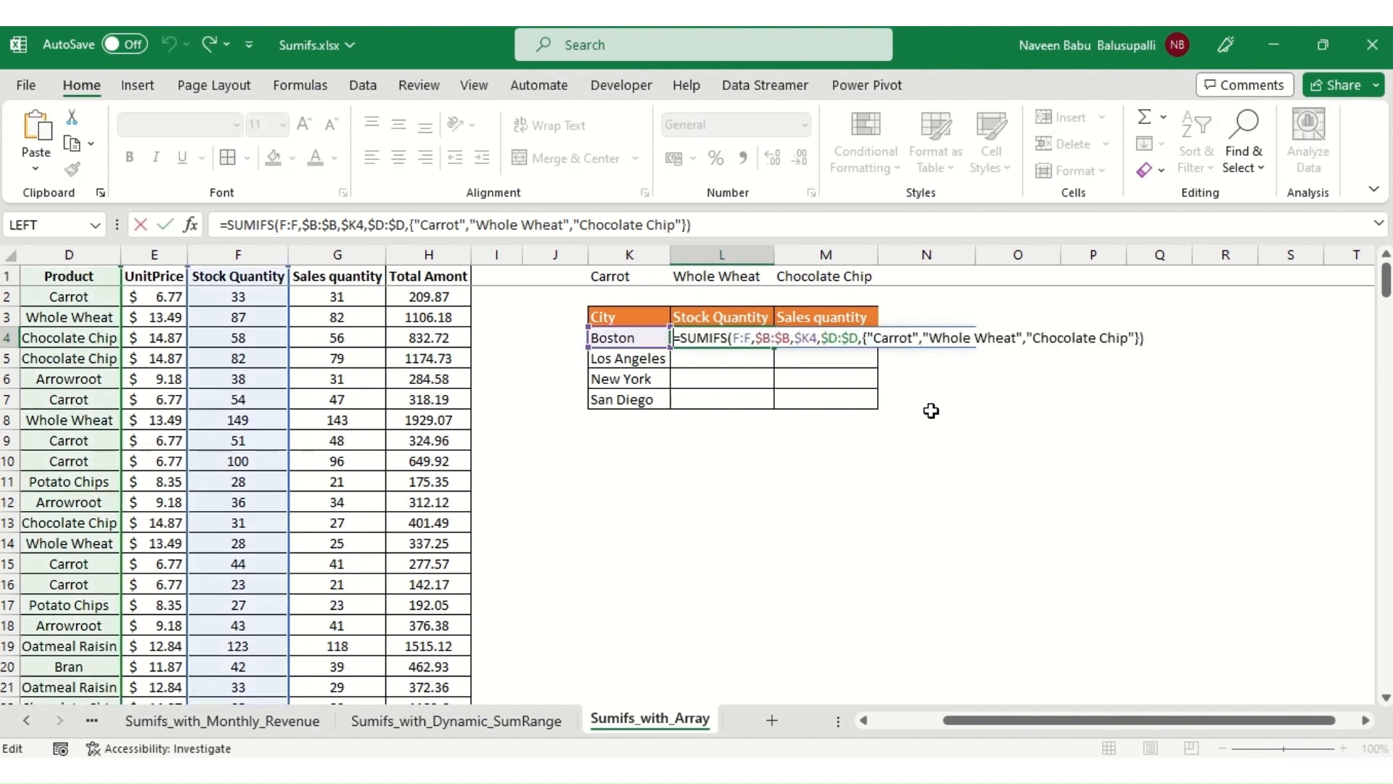
{"action": "type", "text": "sum"}
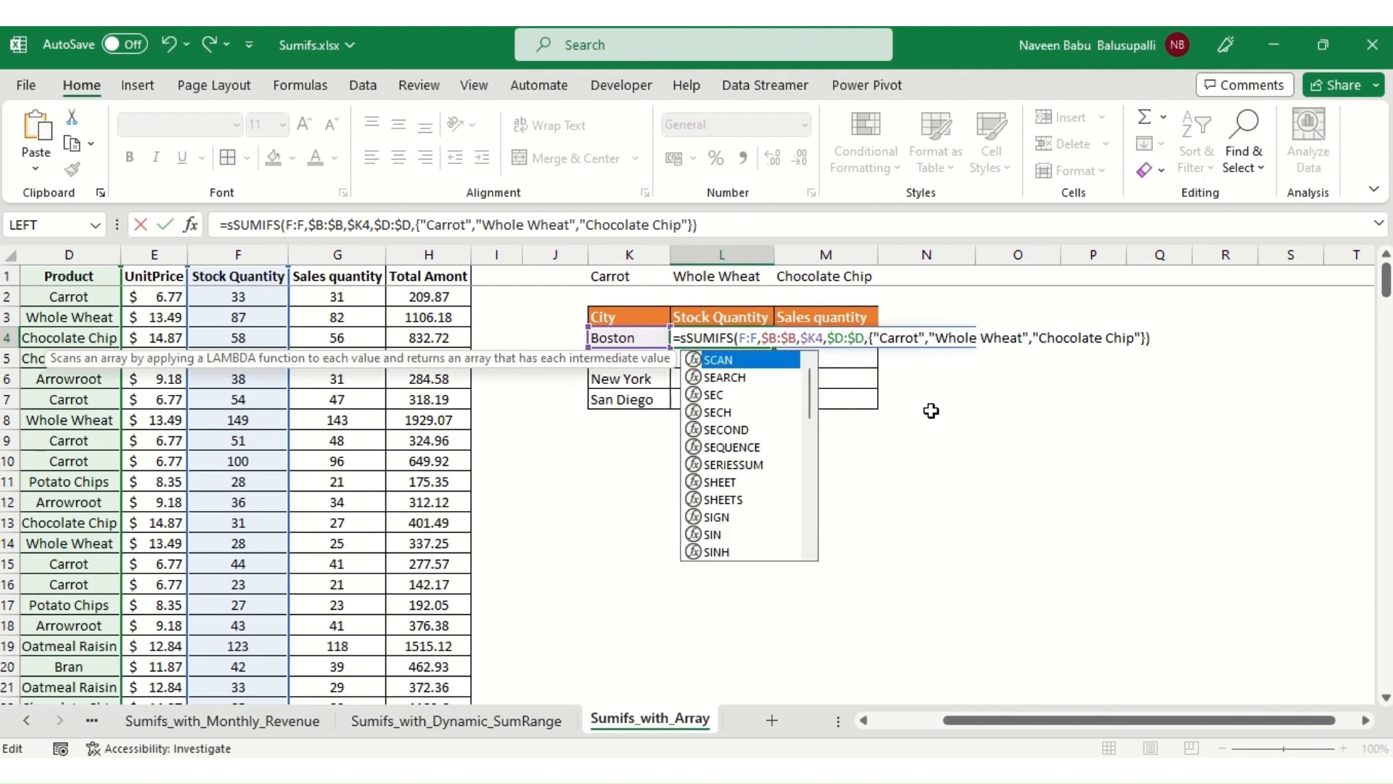
{"action": "key", "text": "Tab"}
{"action": "key", "text": "End"}
{"action": "type", "text": ")"}
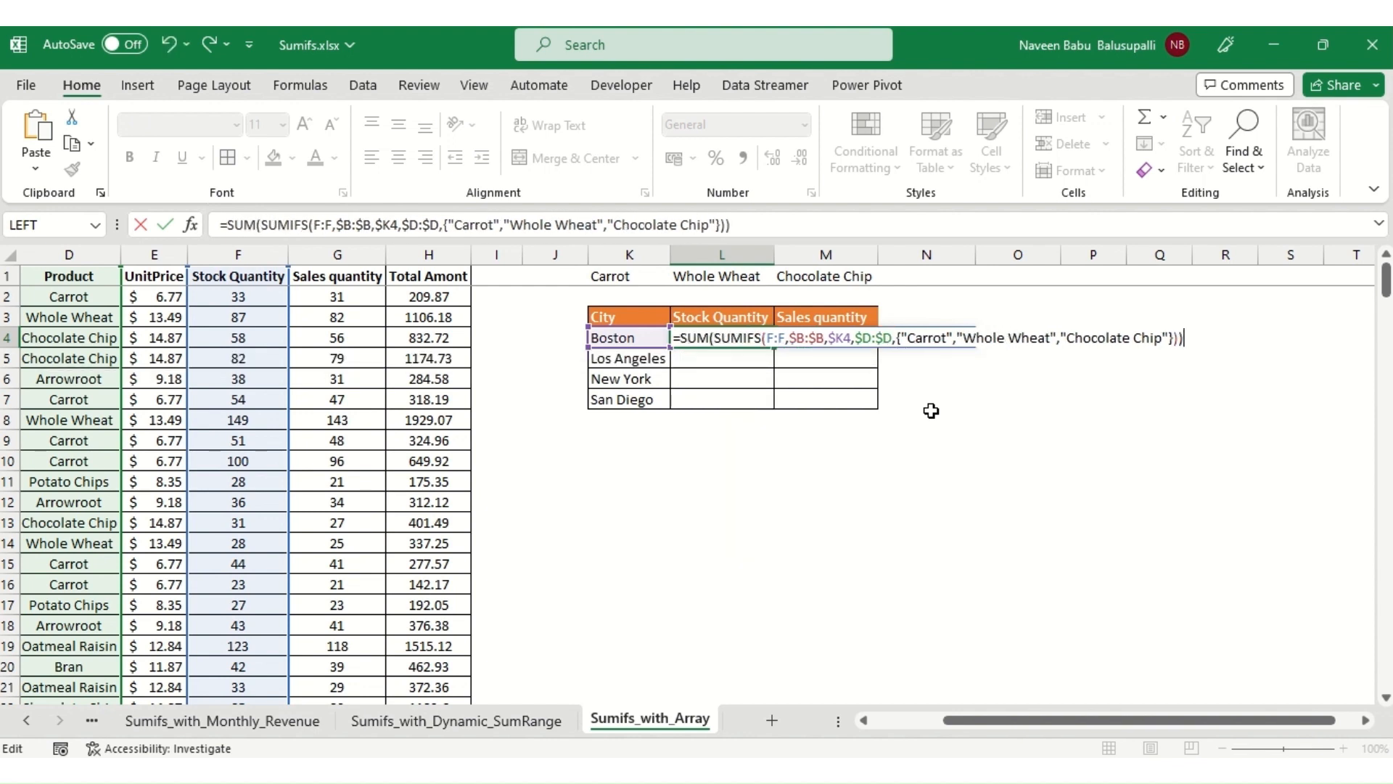
{"action": "key", "text": "ctrl+Return"}
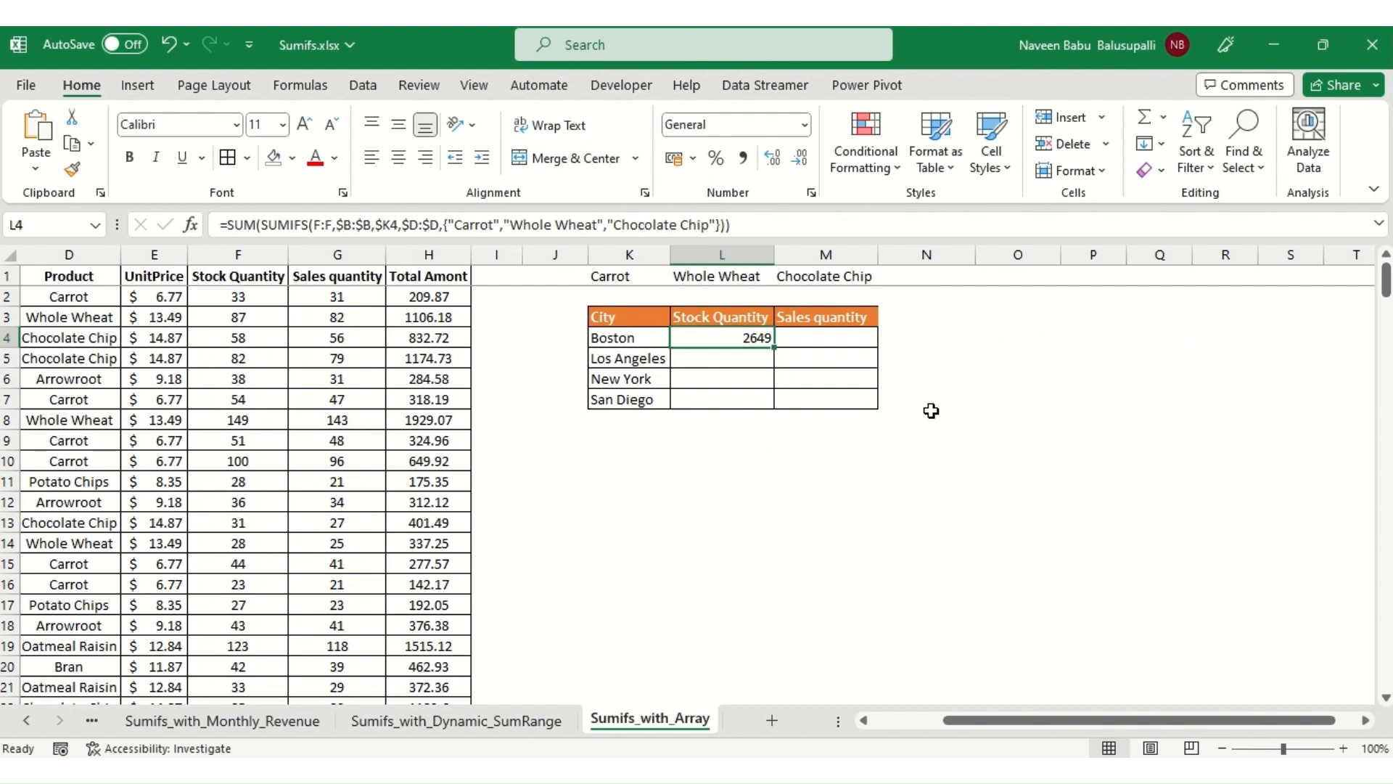
Turn on filtering for the header row of the source data on Sumifs_with_Array.
{"action": "key", "text": "Home"}
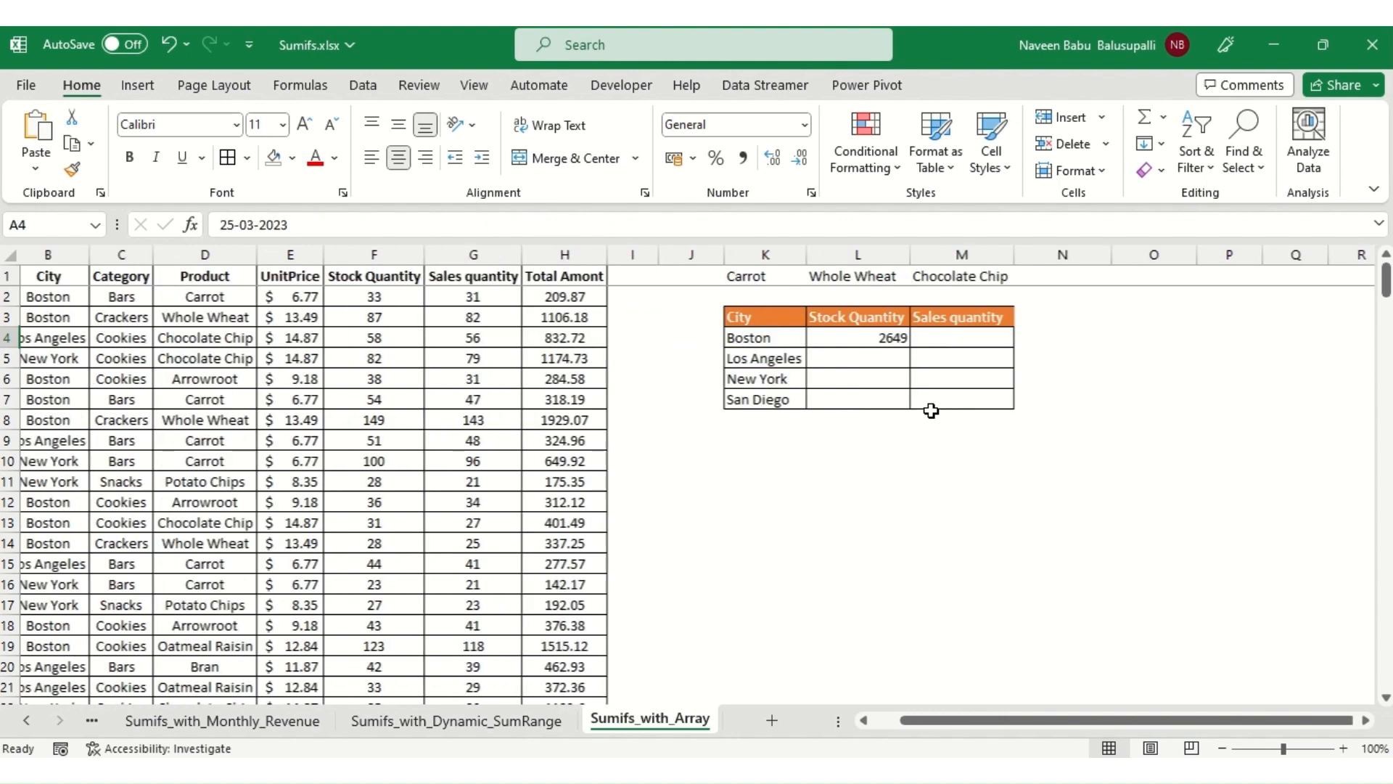
{"action": "key", "text": "ctrl+Up"}
{"action": "key", "text": "ctrl+shift+l"}
Filter the City column to show only Boston, excluding Los Angeles, New York and San Diego.
{"action": "key", "text": "Right"}
{"action": "key", "text": "alt+Down"}
{"action": "key", "text": "Down"}
{"action": "key", "text": "Down"}
{"action": "key", "text": "Down"}
{"action": "key", "text": "Down"}
{"action": "key", "text": "Down"}
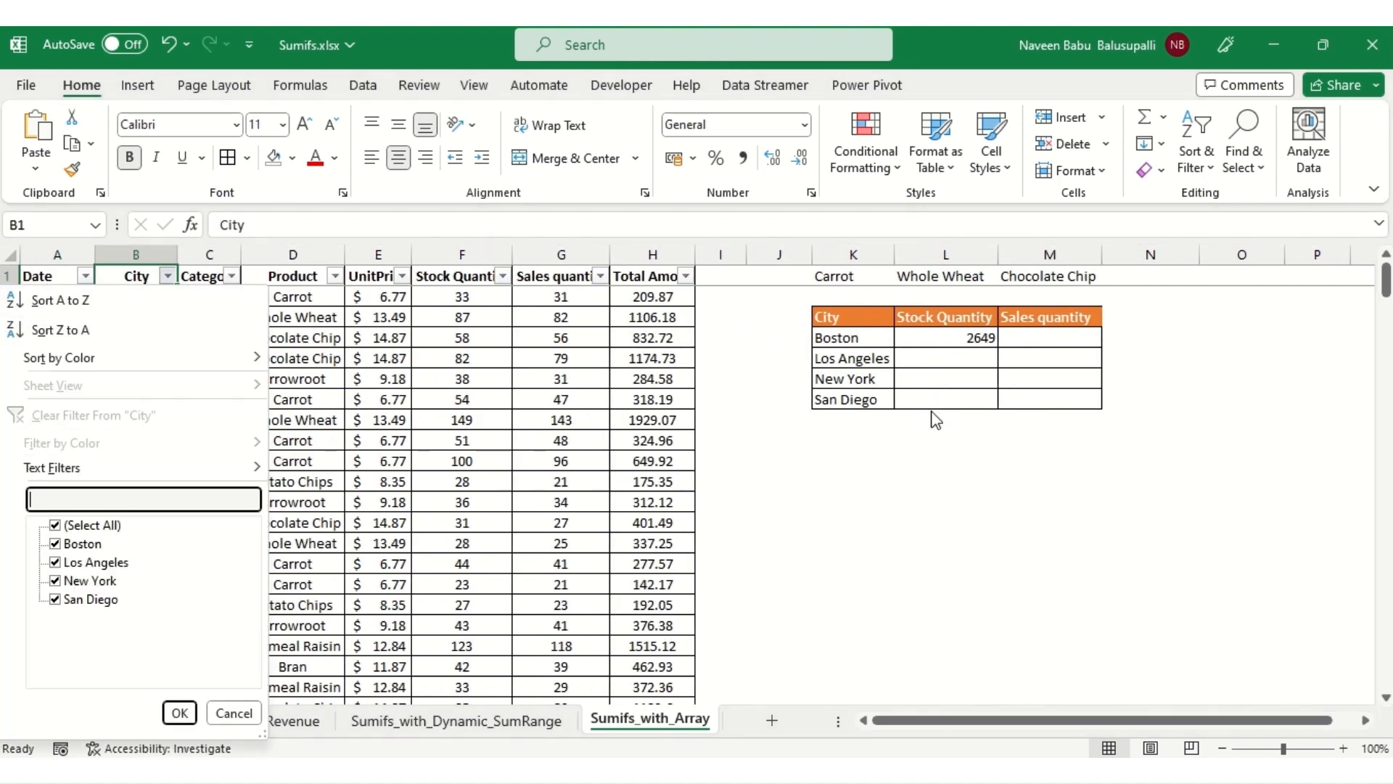
{"action": "key", "text": "space"}
{"action": "key", "text": "Down"}
{"action": "key", "text": "Down"}
{"action": "key", "text": "Down"}
{"action": "key", "text": "space"}
{"action": "key", "text": "Down"}
{"action": "key", "text": "space"}
{"action": "key", "text": "Return"}
Filter the Product column to show only Carrot, Chocolate Chip and Whole Wheat.
{"action": "key", "text": "Right"}
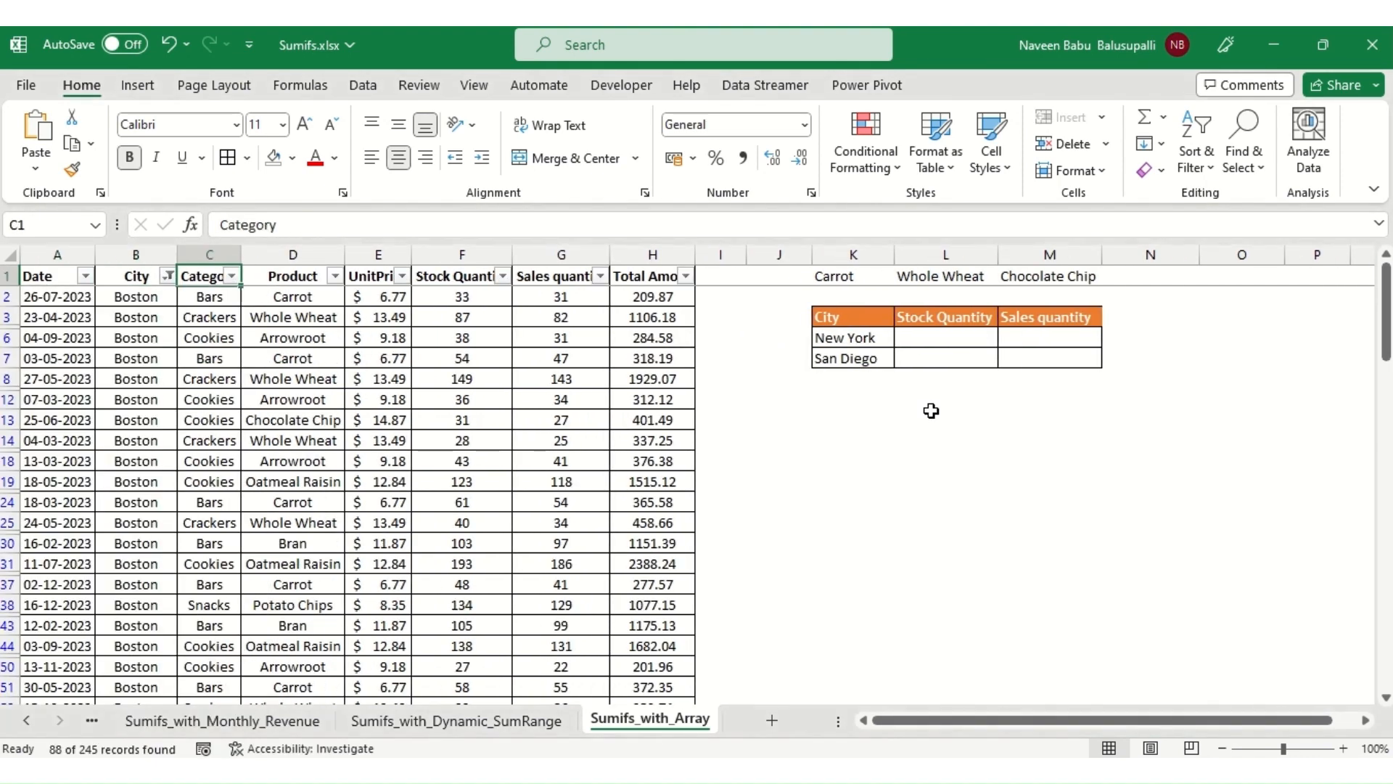
{"action": "key", "text": "Right"}
{"action": "key", "text": "alt+Down"}
{"action": "key", "text": "space"}
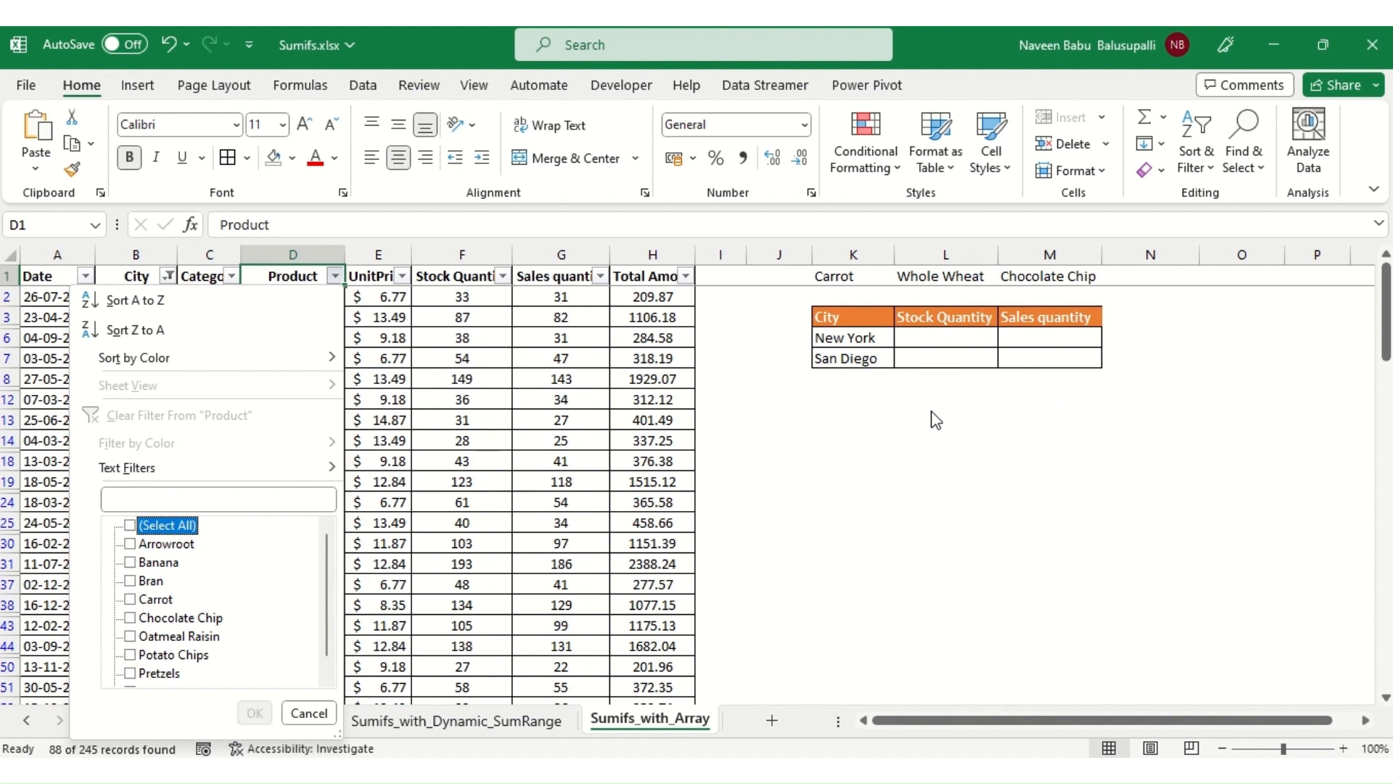
{"action": "key", "text": "Down"}
{"action": "key", "text": "Down"}
{"action": "key", "text": "Down"}
{"action": "key", "text": "Down"}
{"action": "key", "text": "Down"}
{"action": "key", "text": "Up"}
{"action": "key", "text": "space"}
{"action": "key", "text": "Down"}
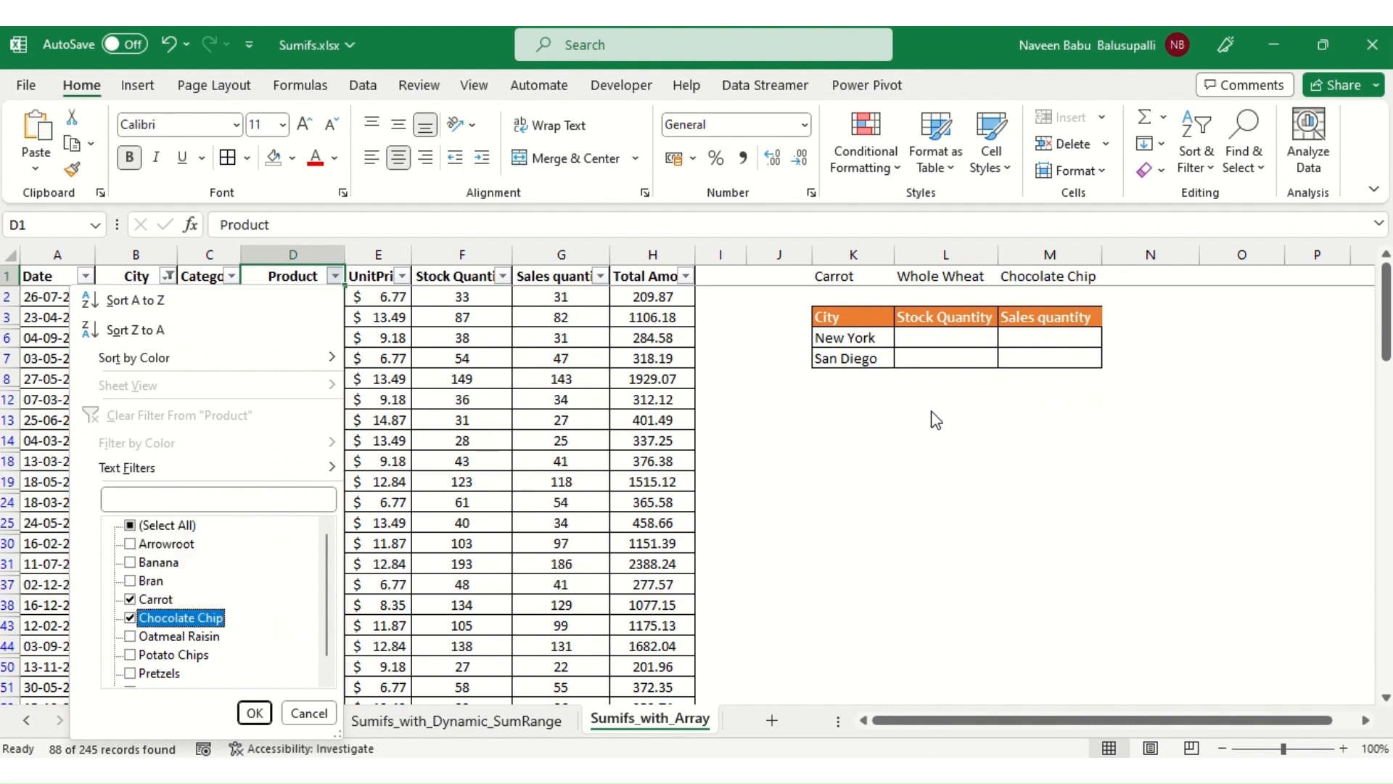
{"action": "key", "text": "Down"}
{"action": "key", "text": "Down"}
{"action": "key", "text": "Down"}
{"action": "key", "text": "Down"}
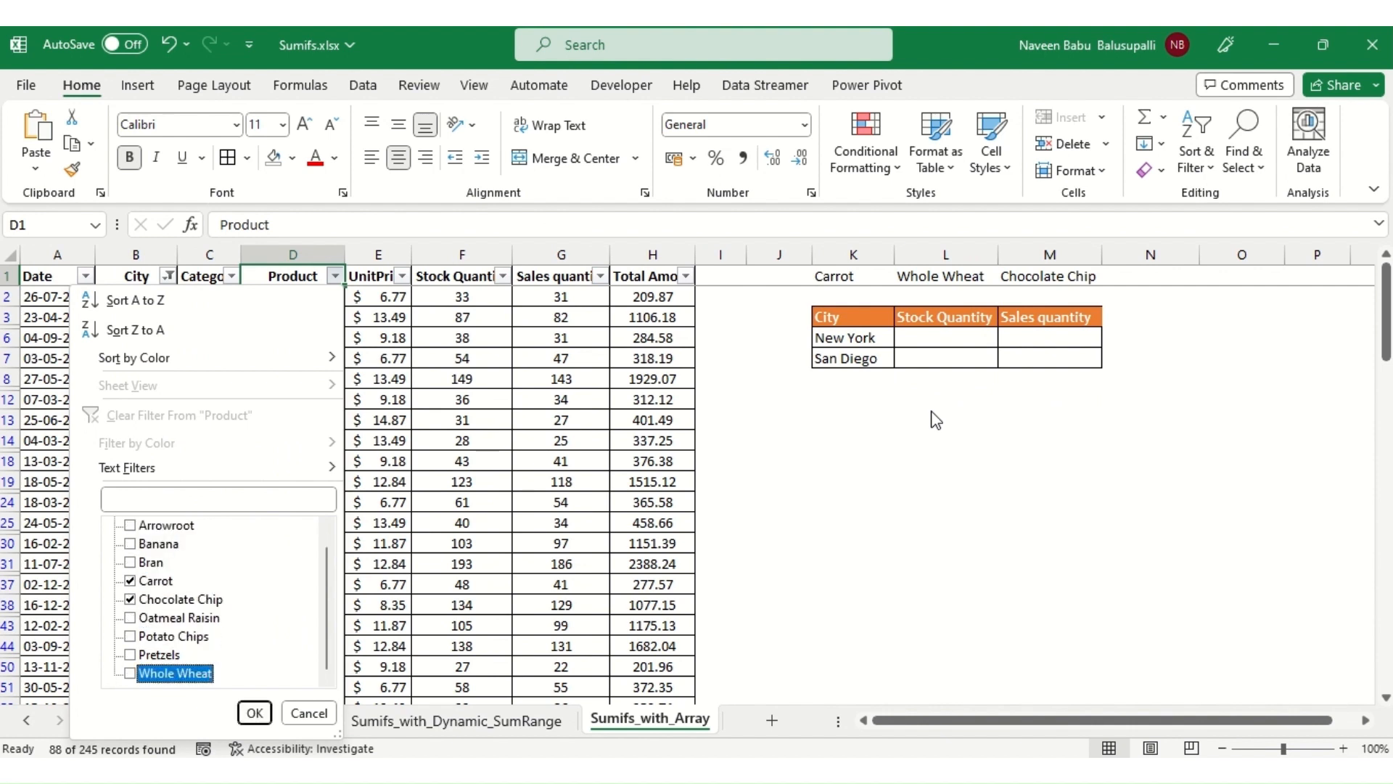
{"action": "key", "text": "space"}
{"action": "key", "text": "Return"}
Select the filtered Stock Quantity values from F2 down to check their sum against L4, then remove the filters.
{"action": "key", "text": "Down"}
{"action": "key", "text": "Right"}
{"action": "key", "text": "Right"}
{"action": "key", "text": "ctrl+shift+Down"}
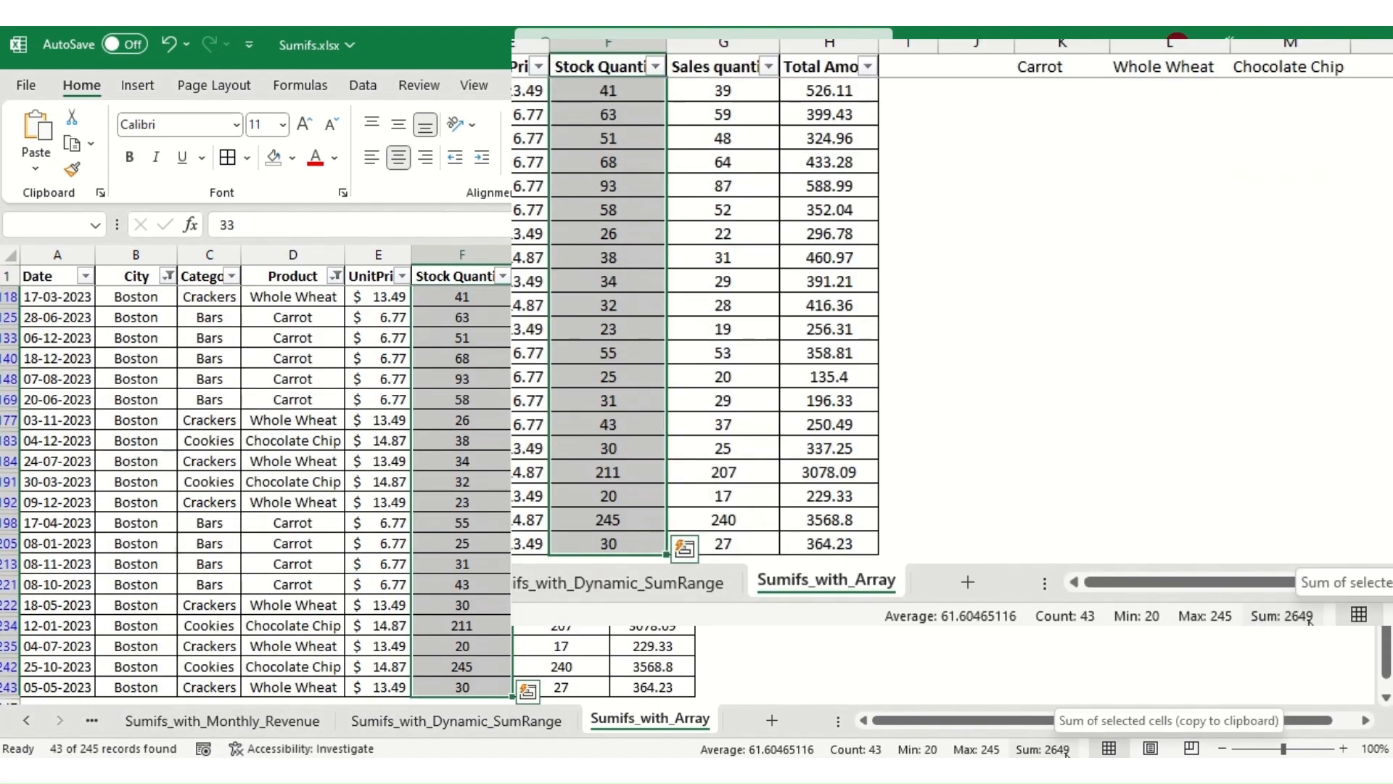
{"action": "left_click", "coordinate": [1265, 198]}
{"action": "key", "text": "ctrl+Home"}
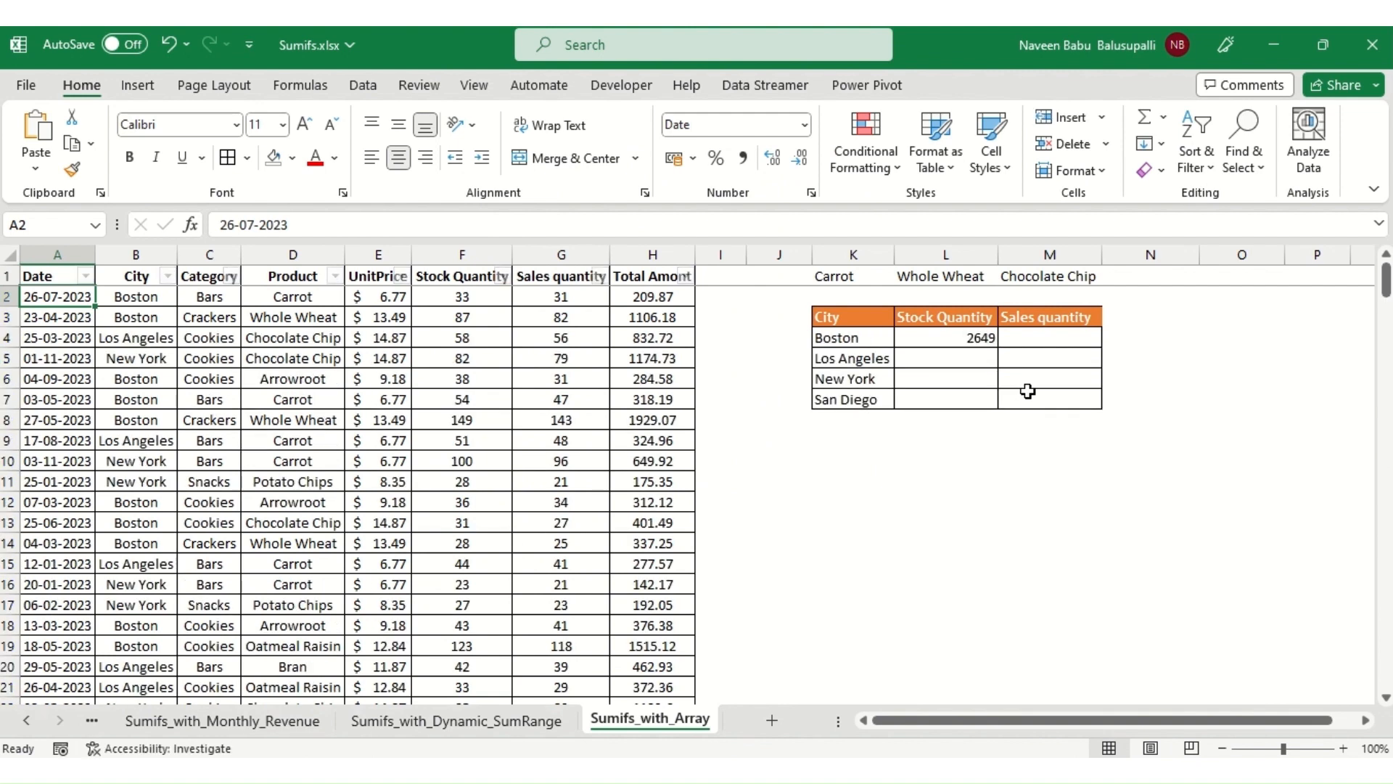
Fill the Boston Stock Quantity formula in L4 down through San Diego in L7.
{"action": "key", "text": "Right"}
{"action": "key", "text": "Right"}
{"action": "key", "text": "Right"}
{"action": "key", "text": "Right"}
{"action": "key", "text": "Right"}
{"action": "key", "text": "Right"}
{"action": "key", "text": "Right"}
{"action": "key", "text": "Right"}
{"action": "key", "text": "Right"}
{"action": "key", "text": "Right"}
{"action": "key", "text": "Right"}
{"action": "key", "text": "Right"}
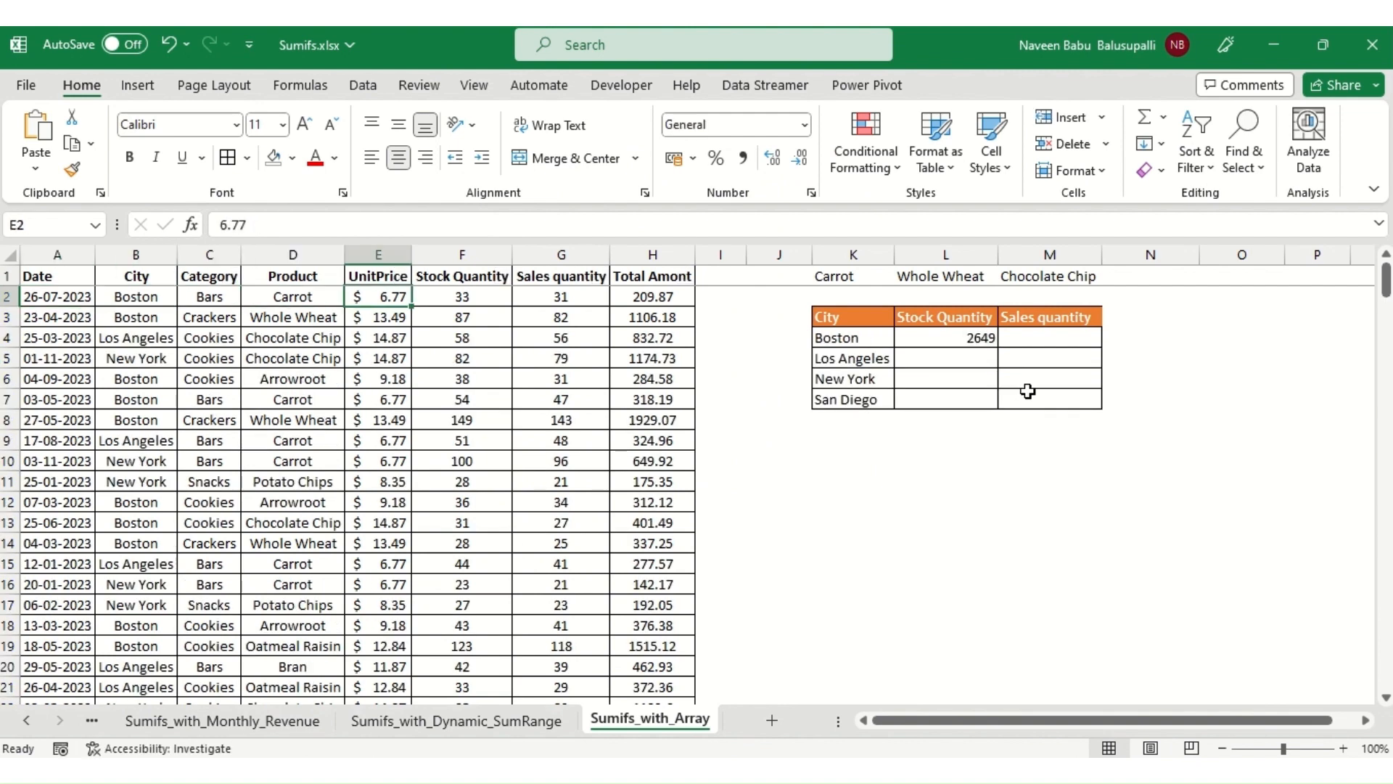
{"action": "key", "text": "Down"}
{"action": "key", "text": "Down"}
{"action": "key", "text": "Left"}
{"action": "key", "text": "Left"}
{"action": "key", "text": "ctrl+Down"}
{"action": "key", "text": "Right"}
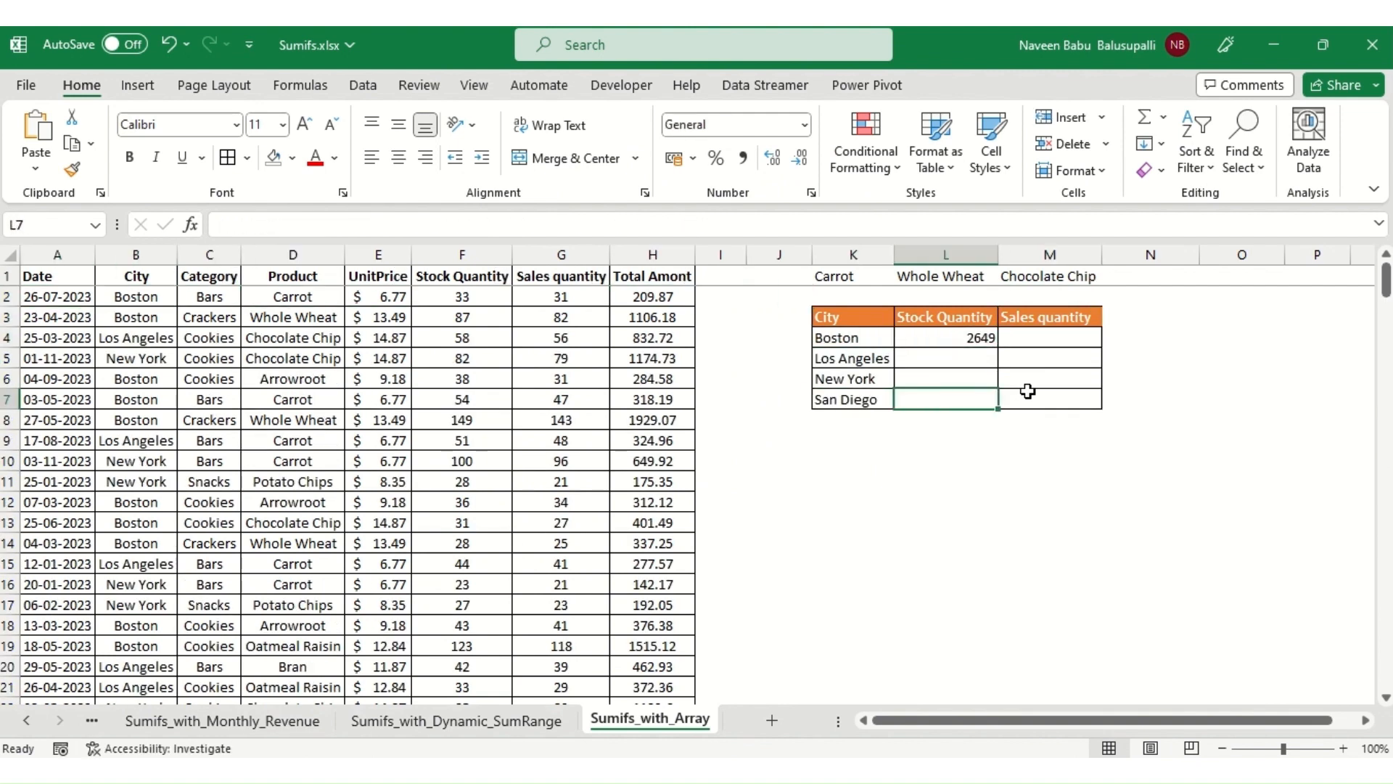
{"action": "key", "text": "ctrl+shift+Up"}
{"action": "key", "text": "ctrl+d"}
Fill the L4:L7 formulas across into the Sales quantity column M4:M7 and save the workbook.
{"action": "key", "text": "shift+Right"}
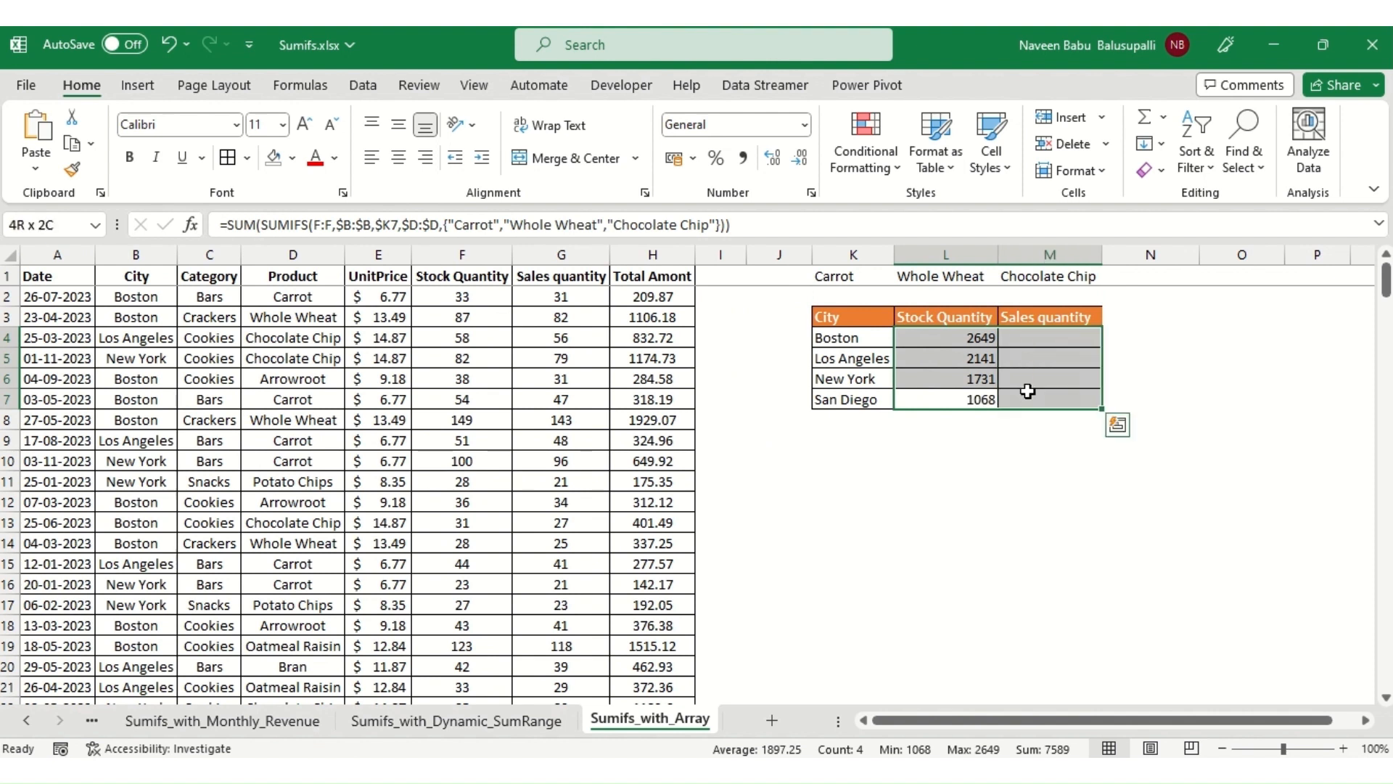
{"action": "key", "text": "ctrl+r"}
{"action": "key", "text": "shift+BackSpace"}
{"action": "key", "text": "Right"}
{"action": "key", "text": "Up"}
{"action": "key", "text": "Left"}
{"action": "key", "text": "Up"}
{"action": "key", "text": "ctrl+s"}
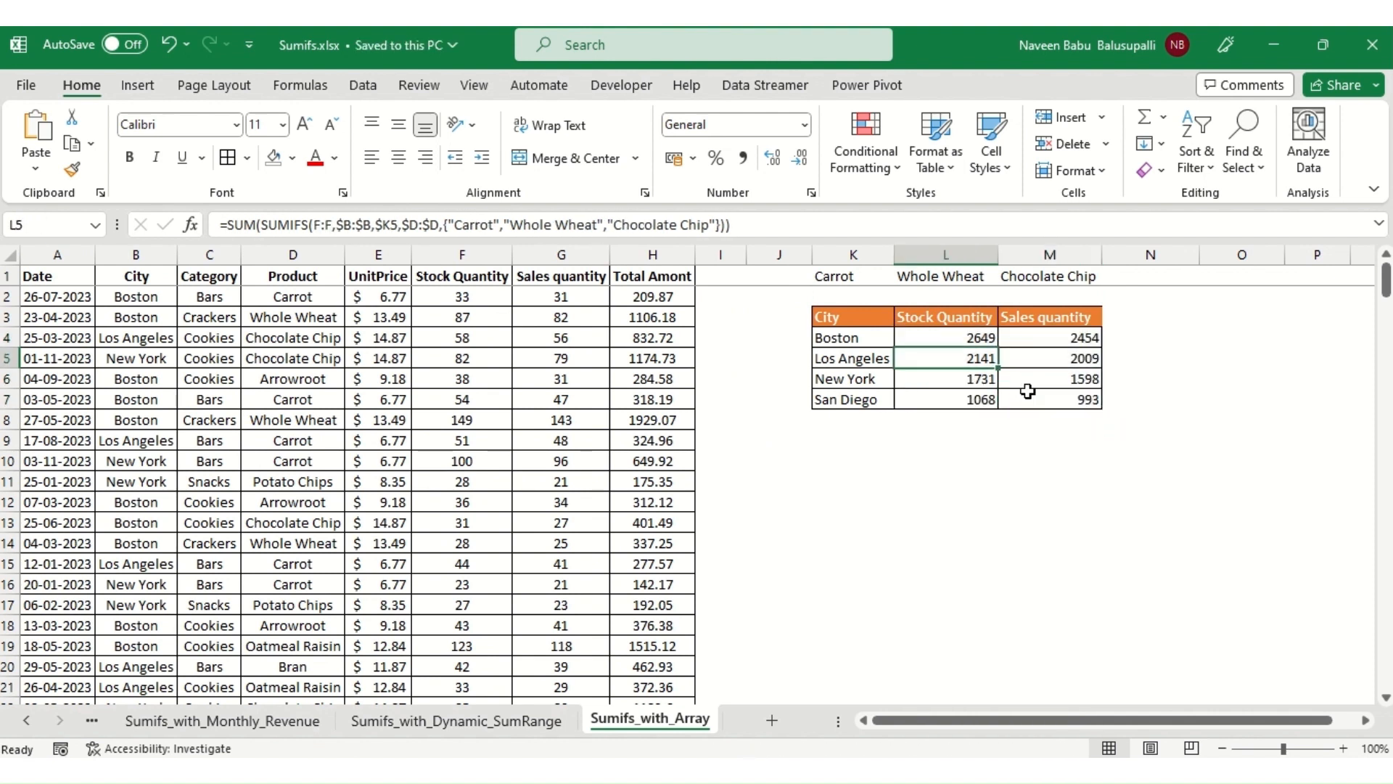